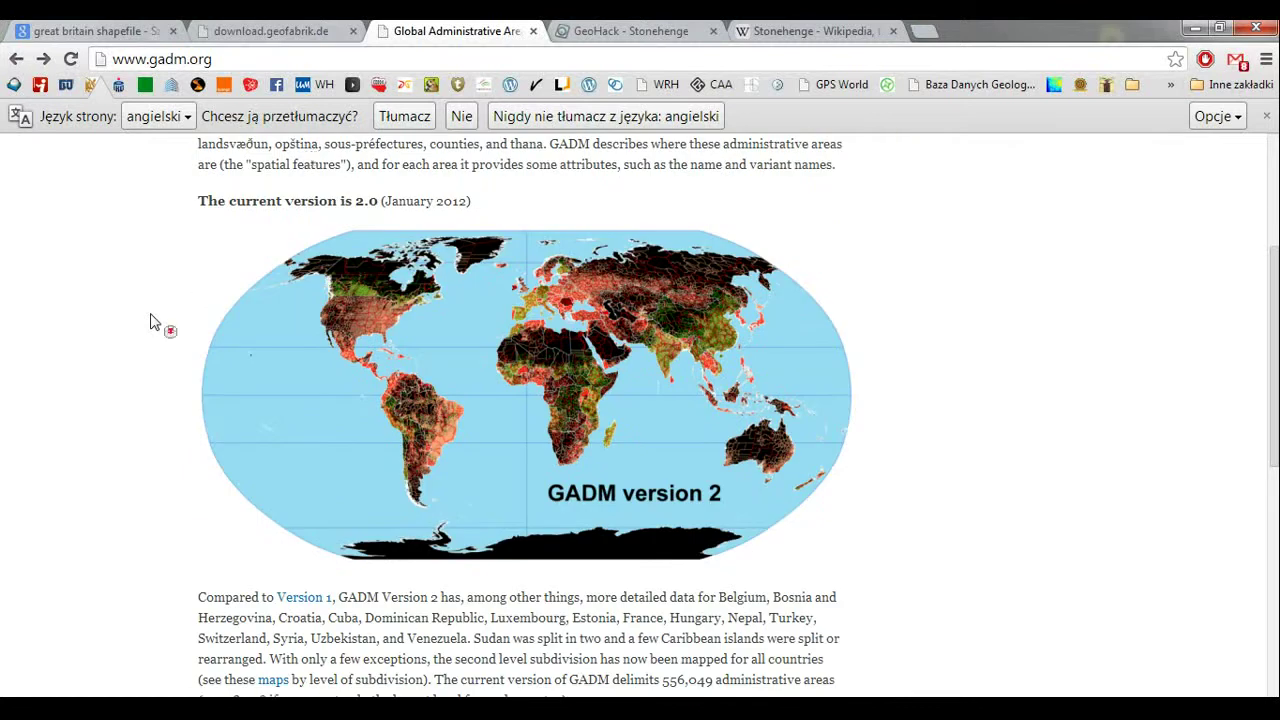
- Close the Geofabrik downloads page and open the download-by-country page of the GADM site
click(335, 32)
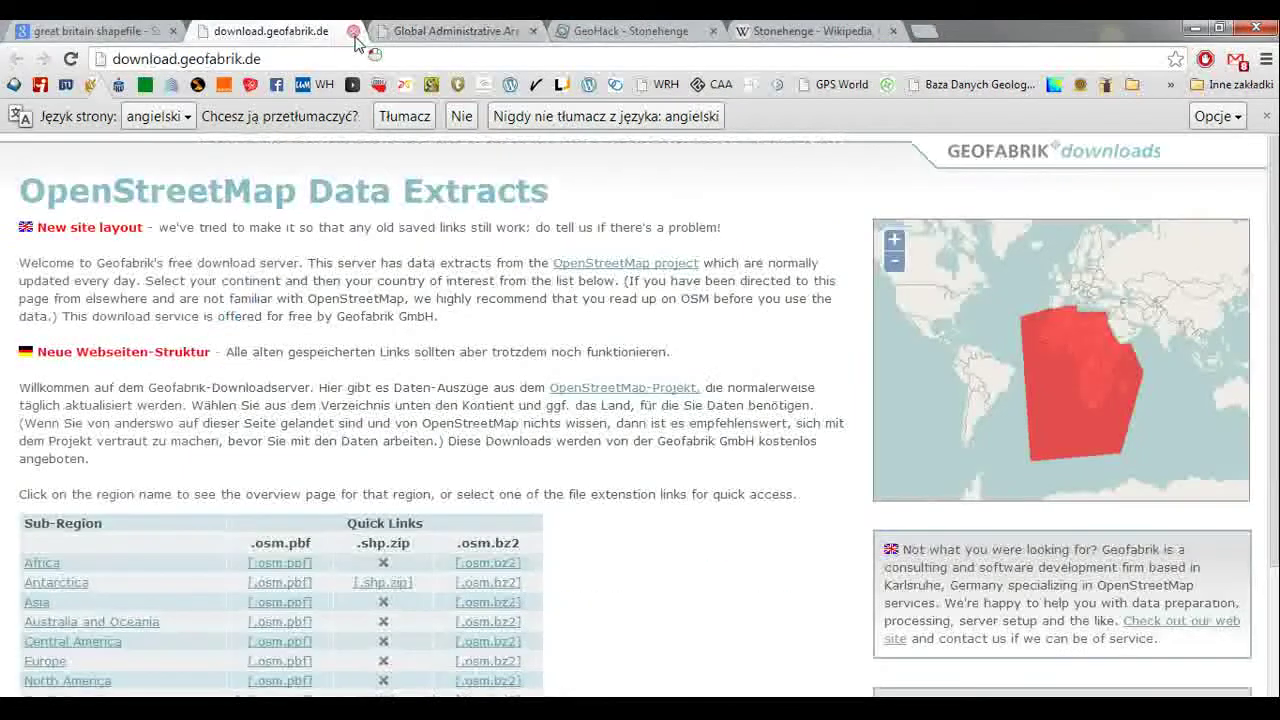
click(353, 31)
scroll(120, 321, down, 4)
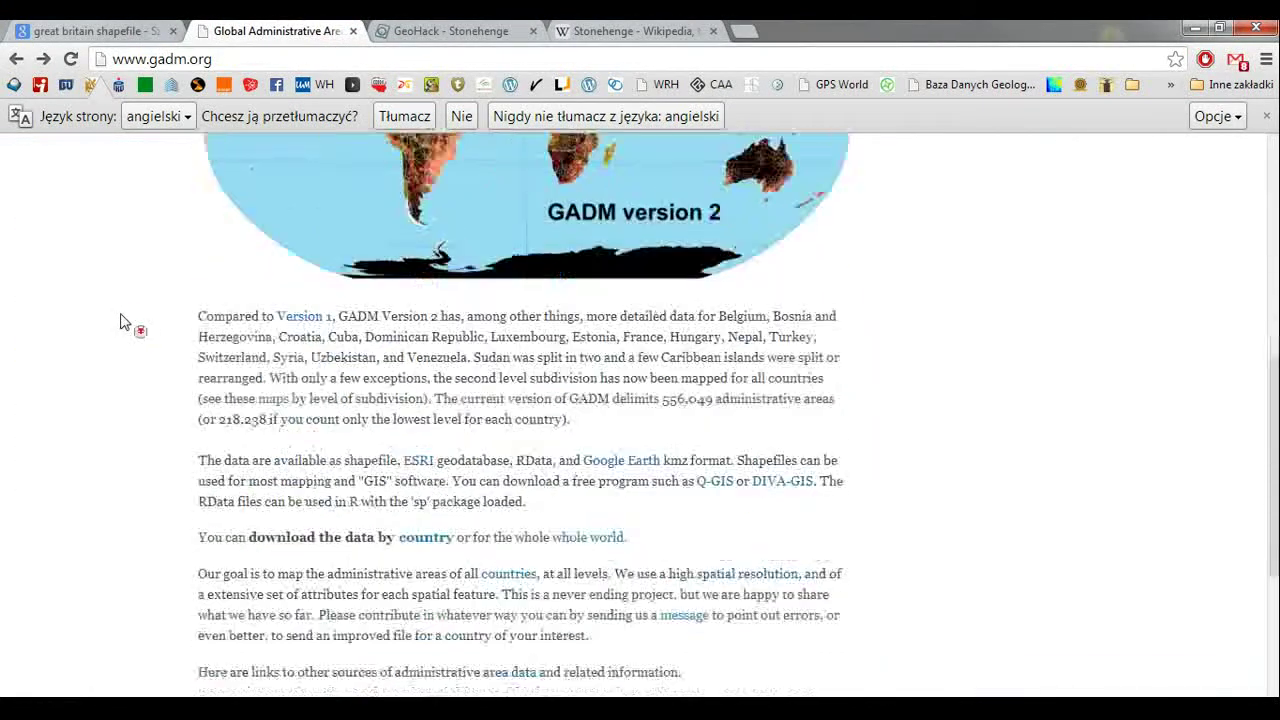
scroll(120, 321, up, 1)
scroll(120, 321, up, 3)
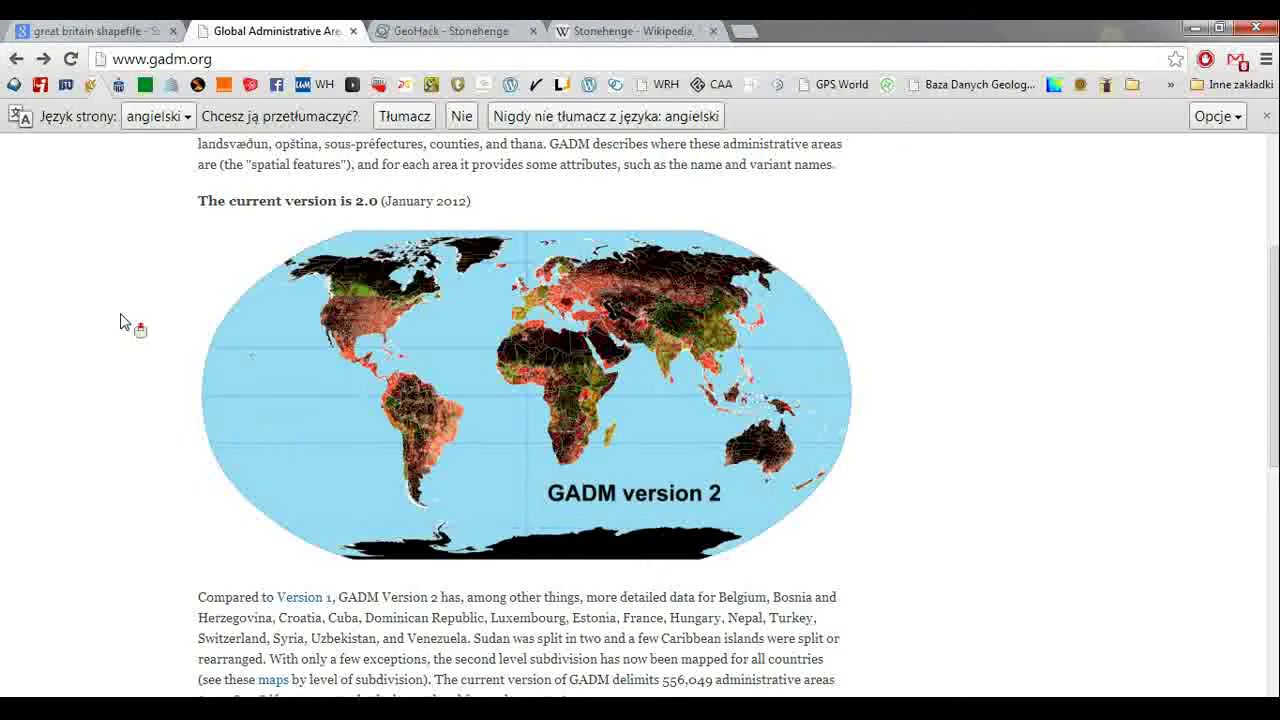
scroll(120, 321, down, 3)
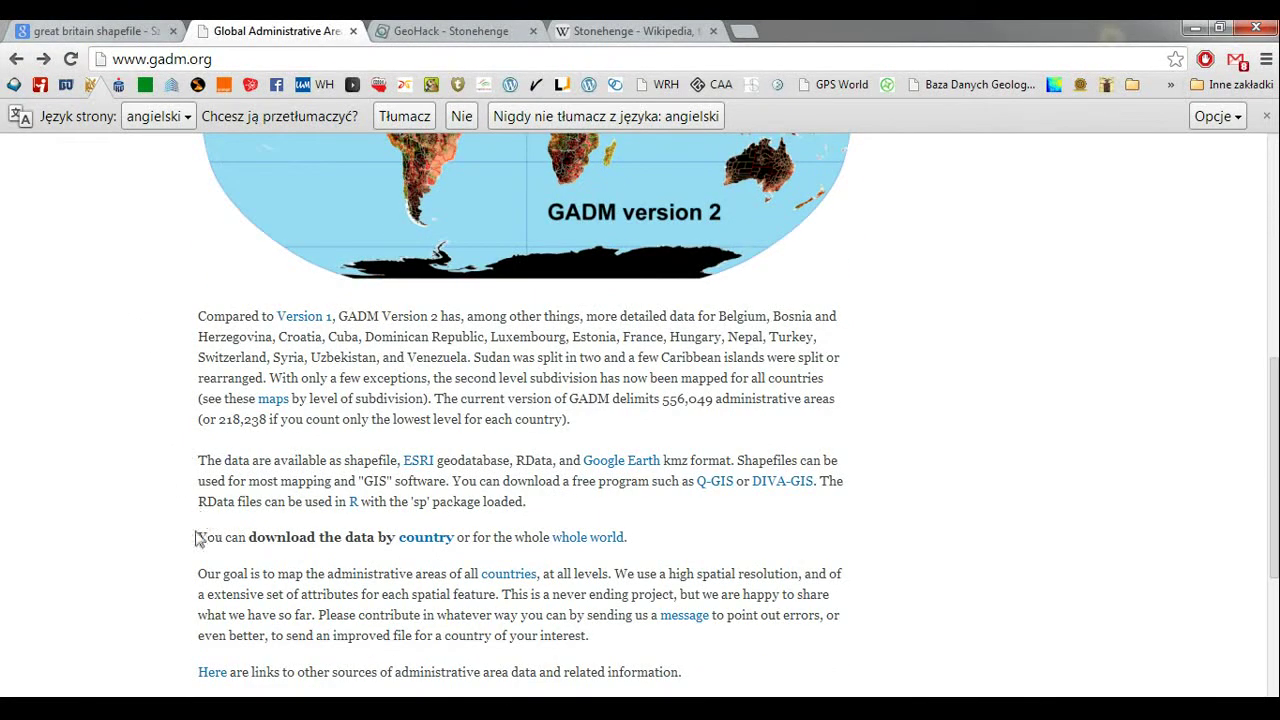
scroll(165, 450, up, 4)
scroll(185, 245, up, 3)
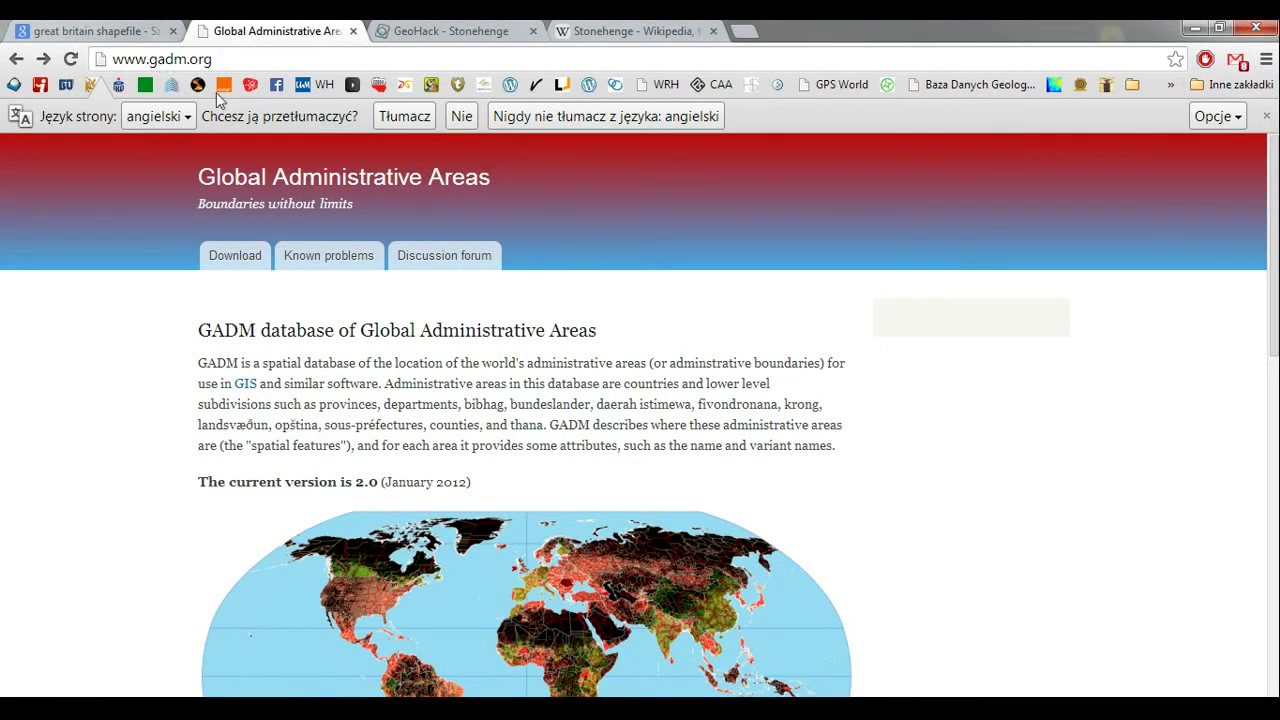
scroll(144, 396, down, 5)
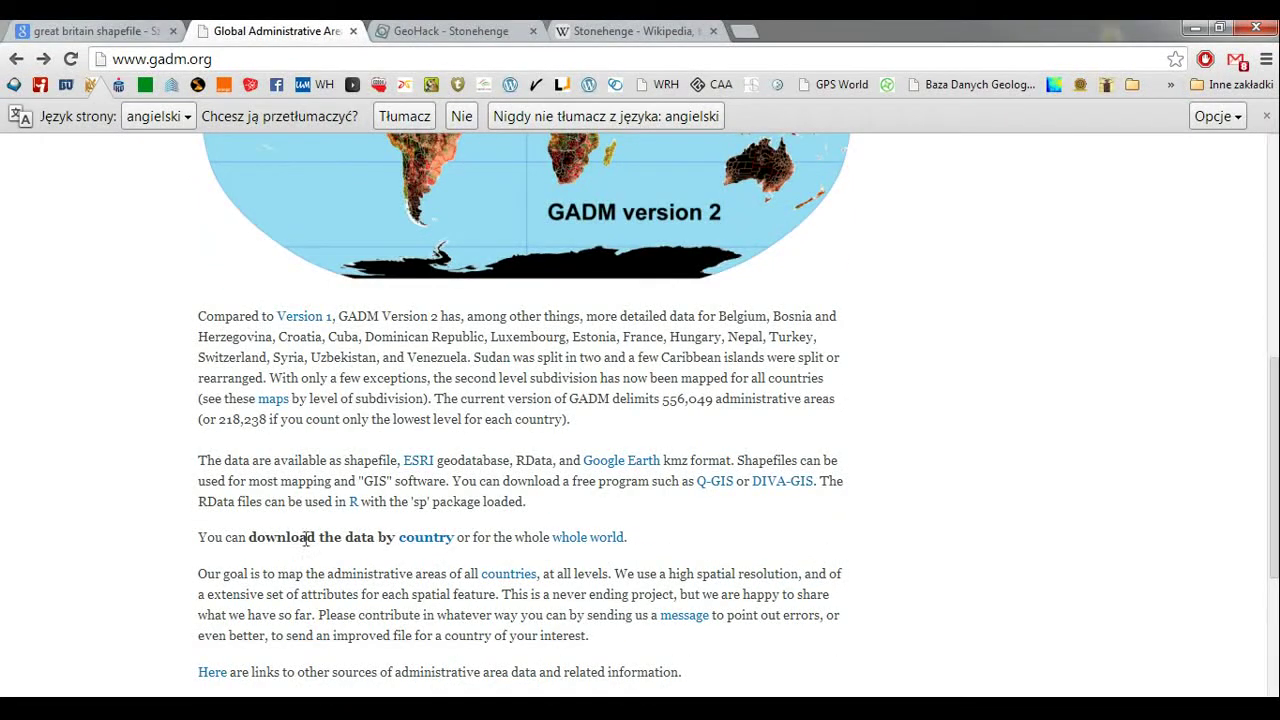
click(436, 542)
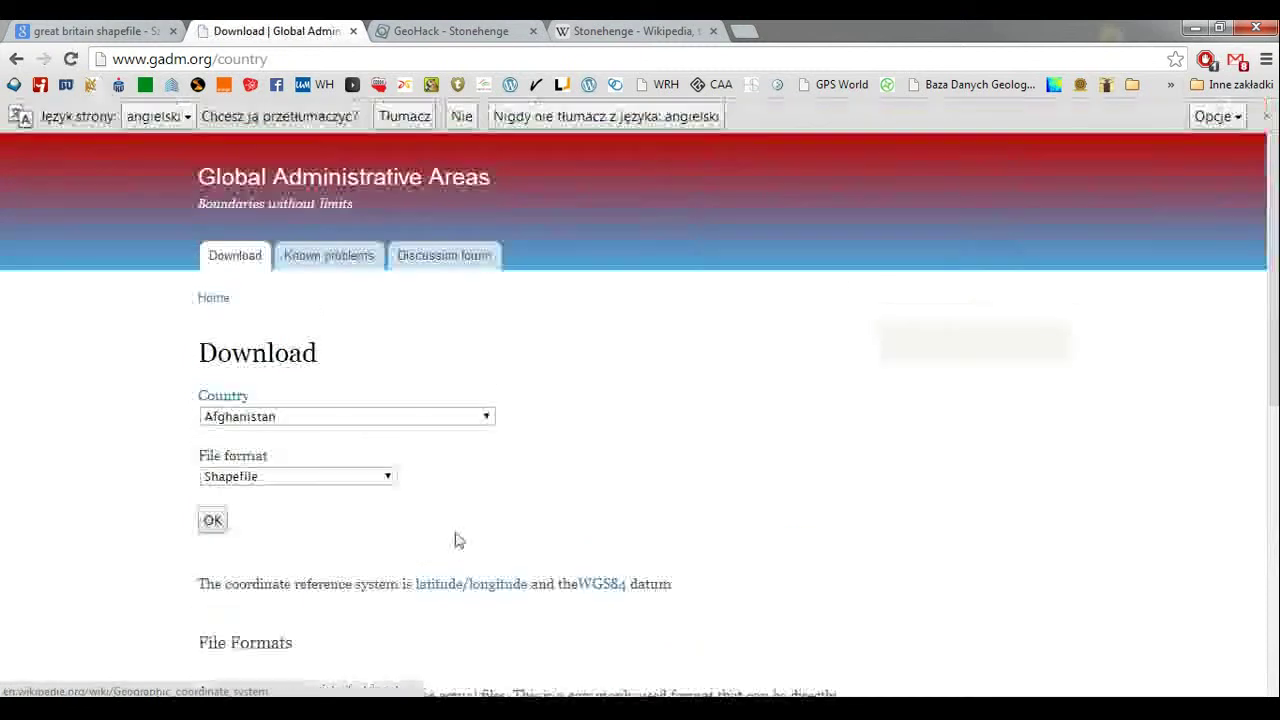
- Download the United Kingdom administrative areas from GADM in Shapefile format
click(482, 418)
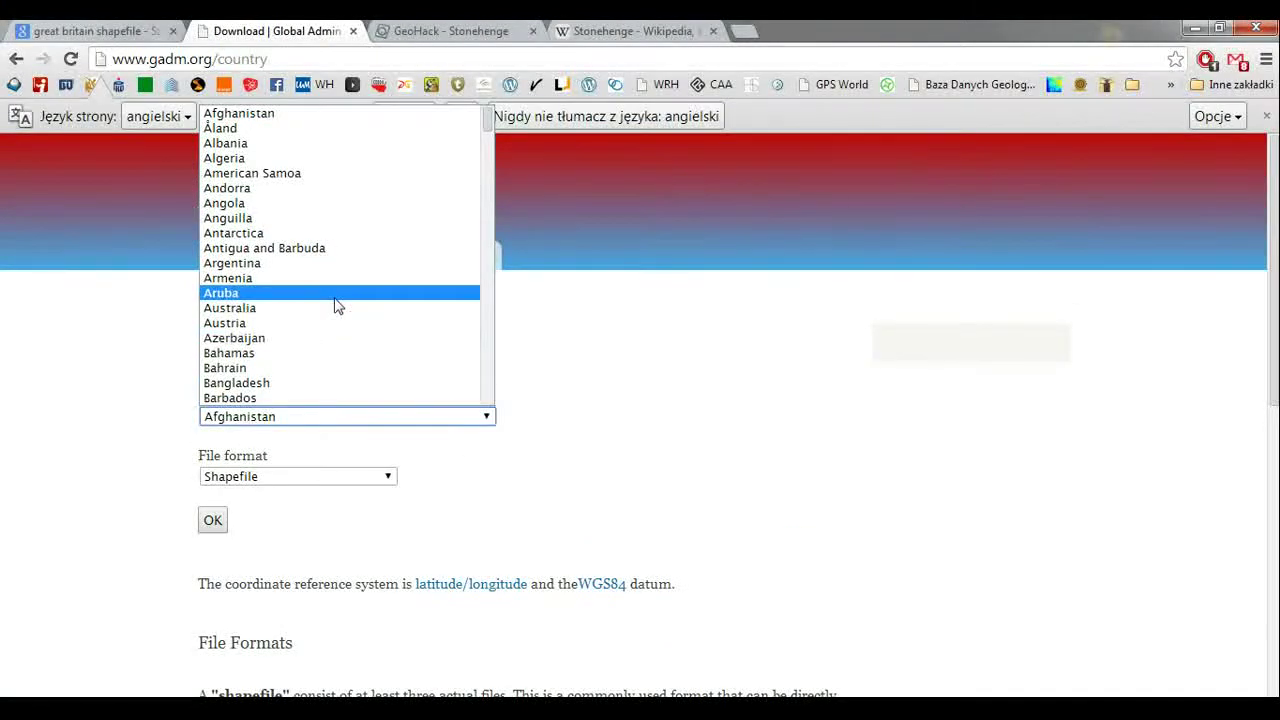
key(g)
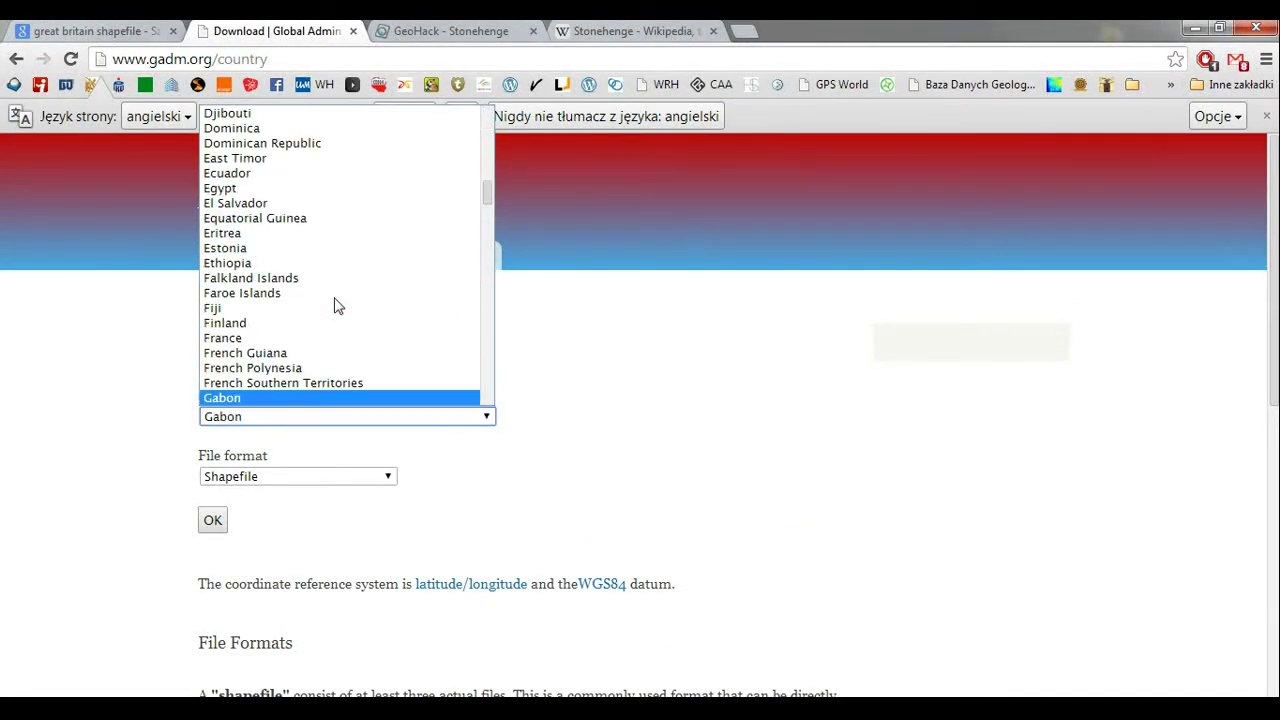
scroll(336, 306, down, 2)
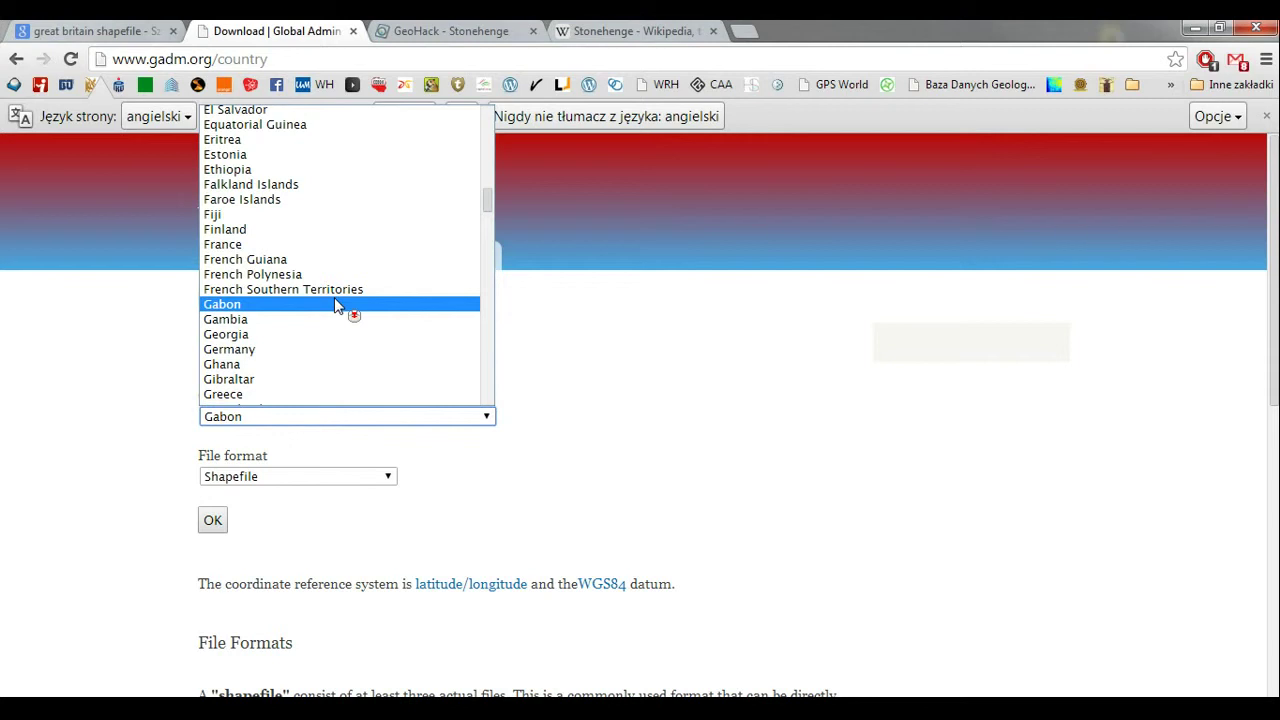
key(u)
scroll(333, 314, down, 2)
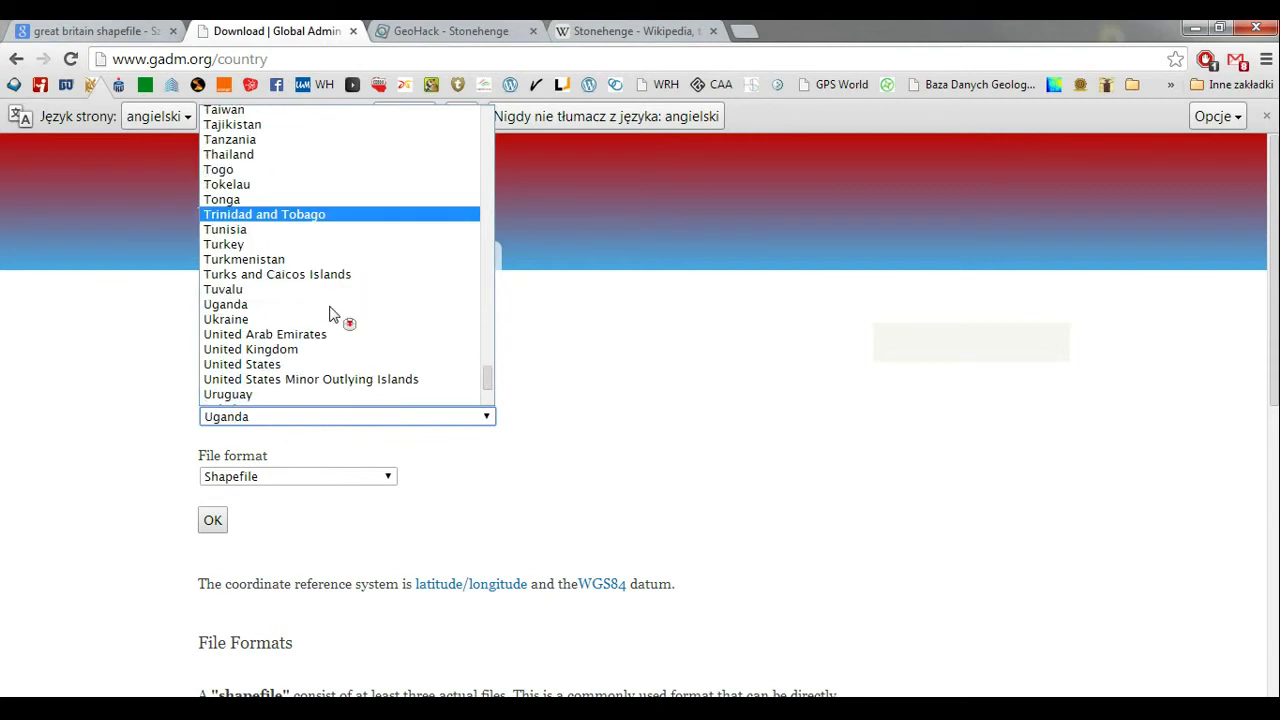
scroll(333, 314, down, 2)
scroll(330, 314, down, 2)
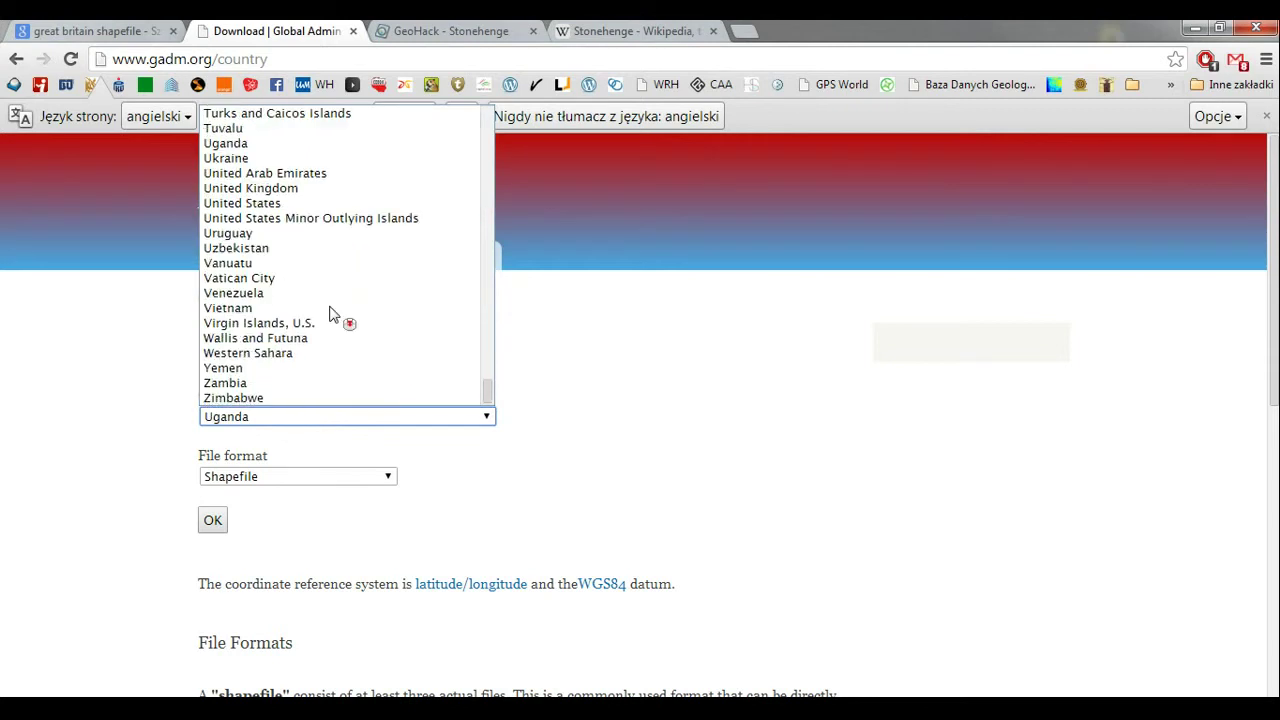
scroll(343, 316, up, 2)
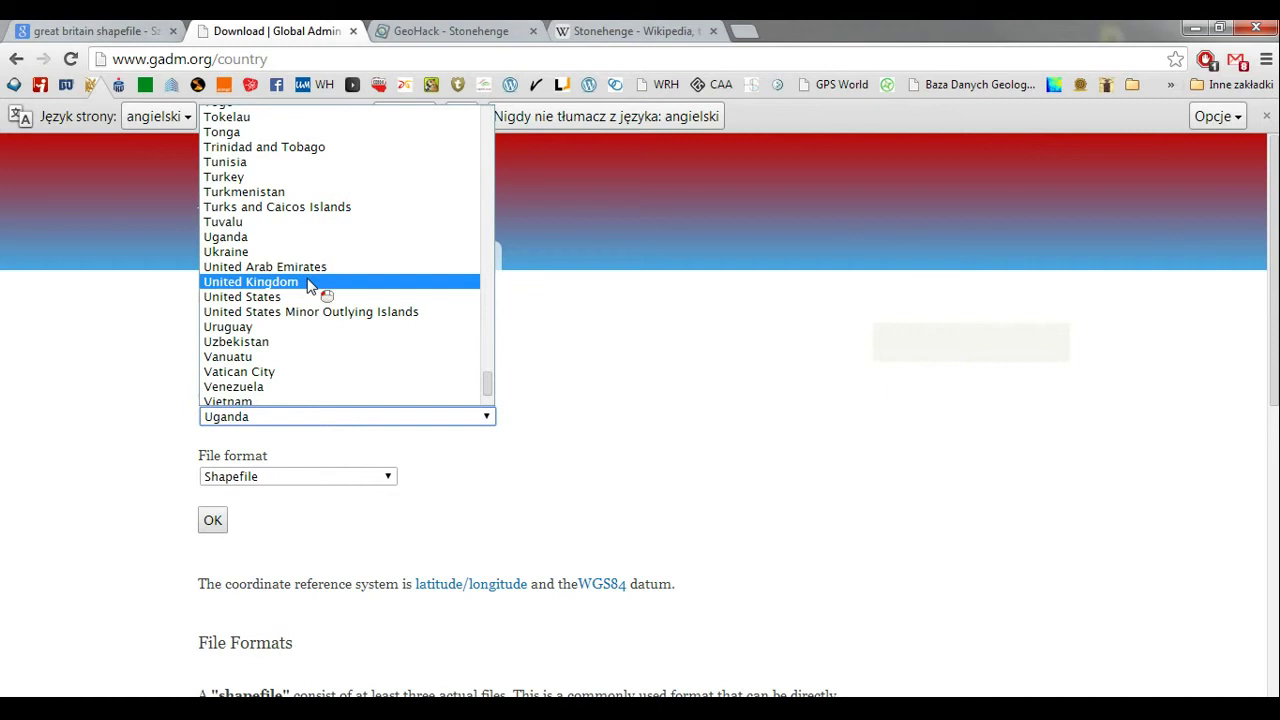
click(322, 284)
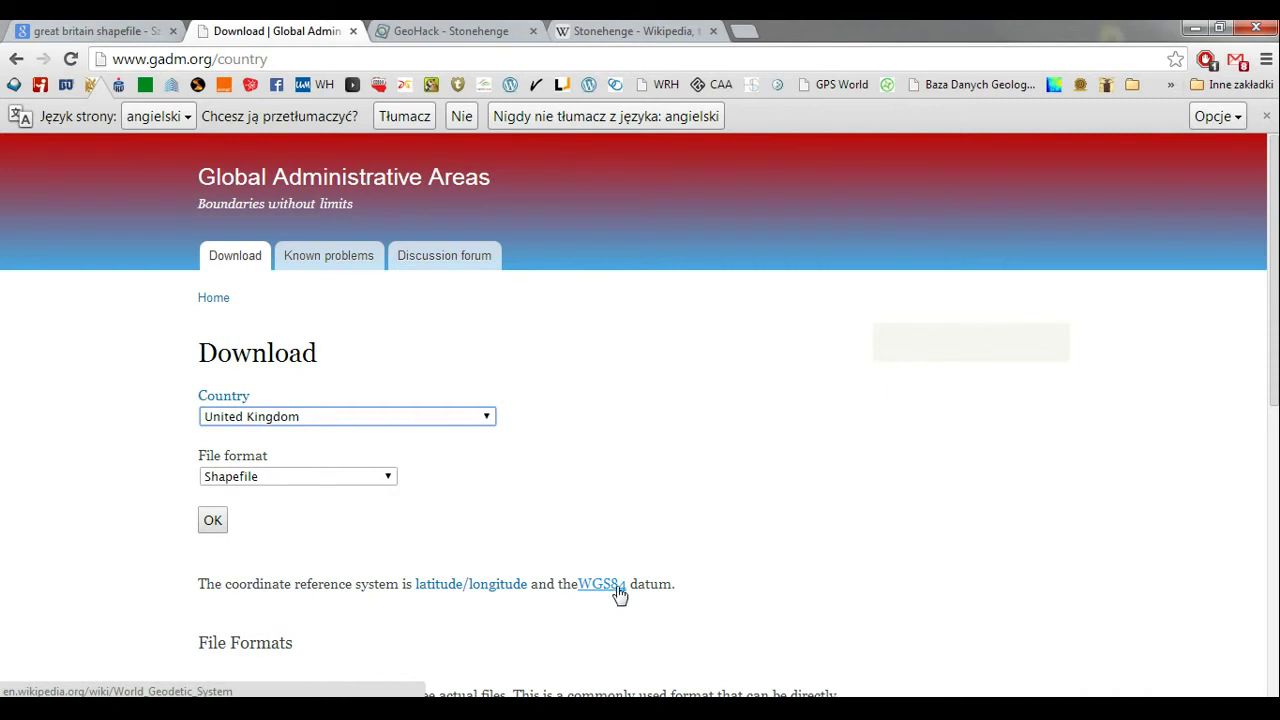
click(213, 521)
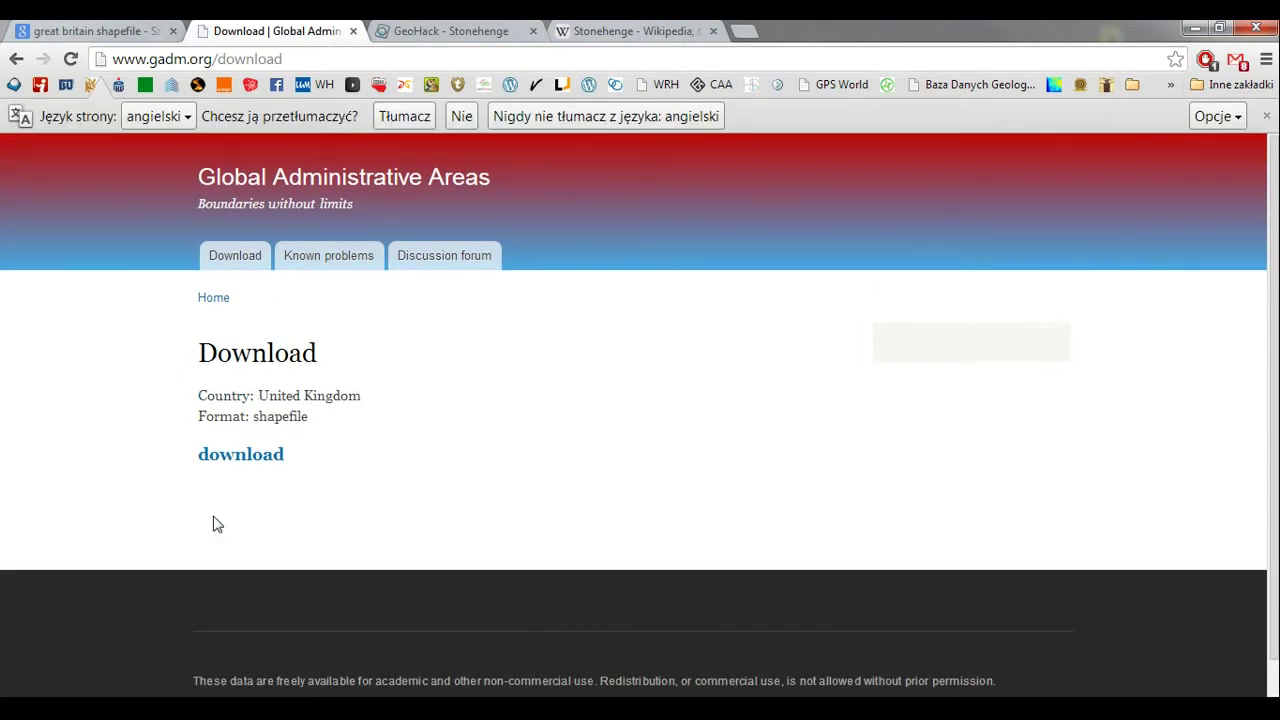
click(215, 457)
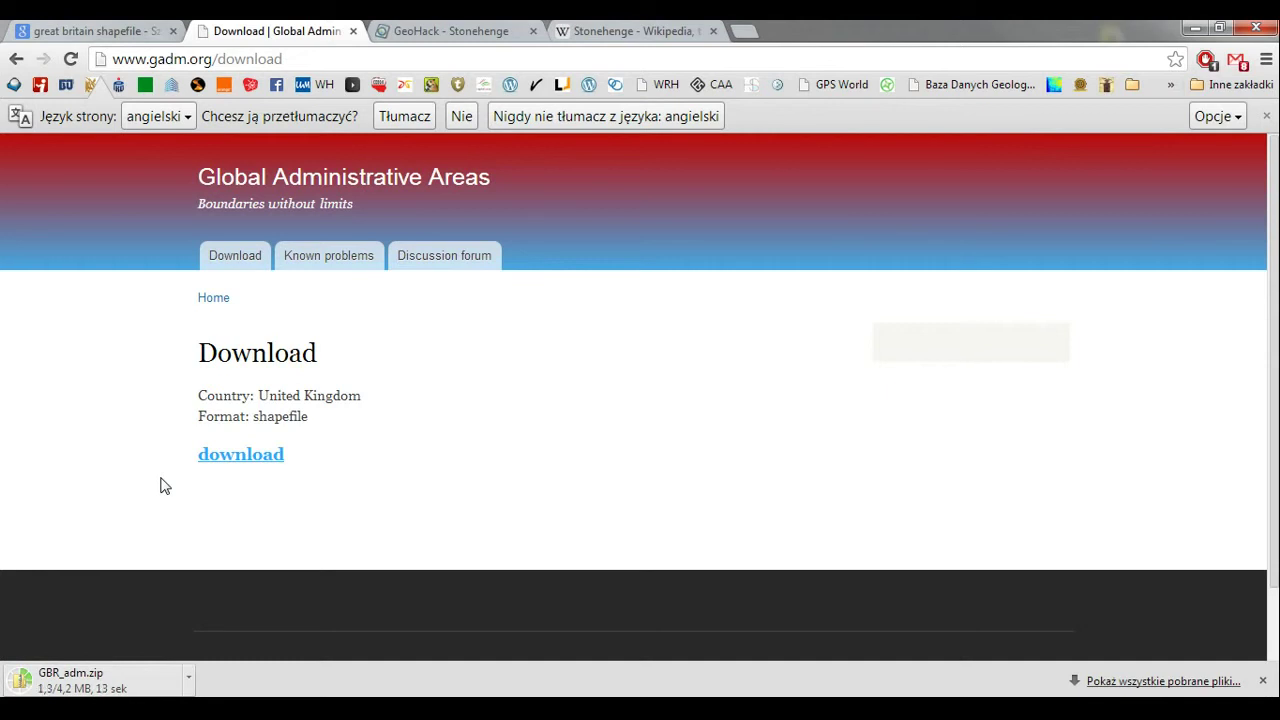
- Switch to QGIS, hide and collapse the ready_made layer group, and minimize the program
key(alt+Tab)
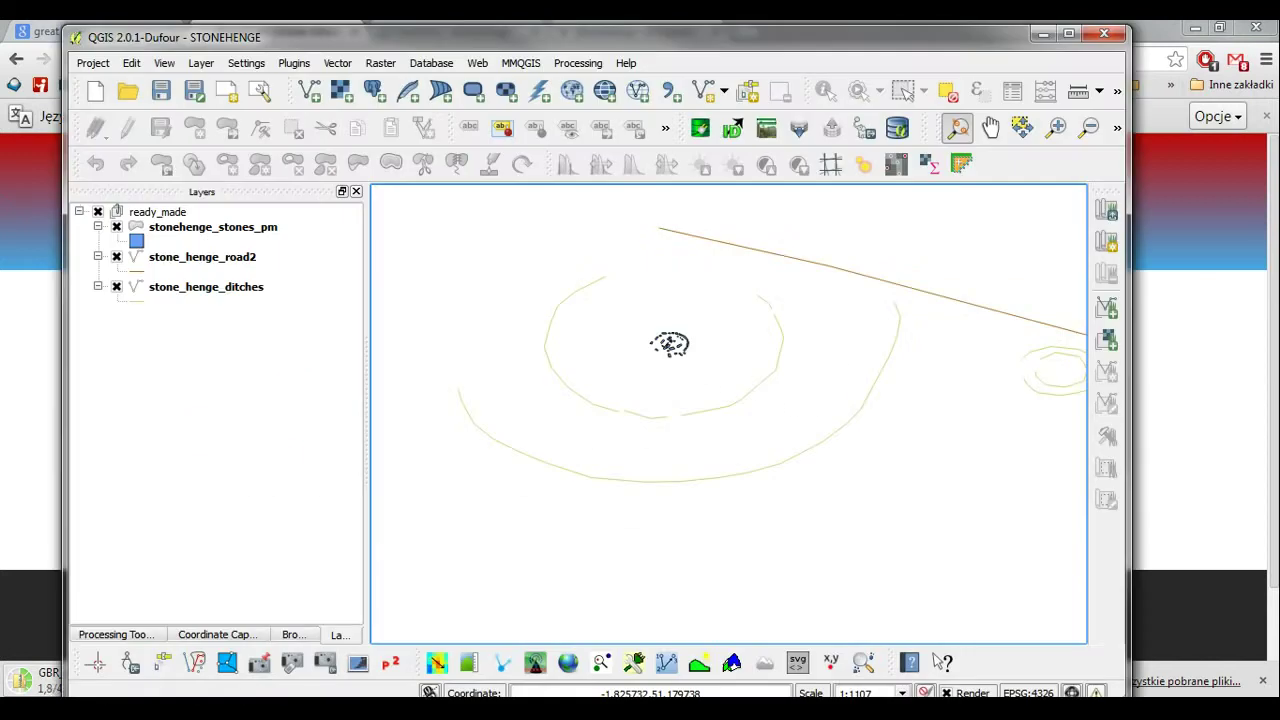
click(98, 213)
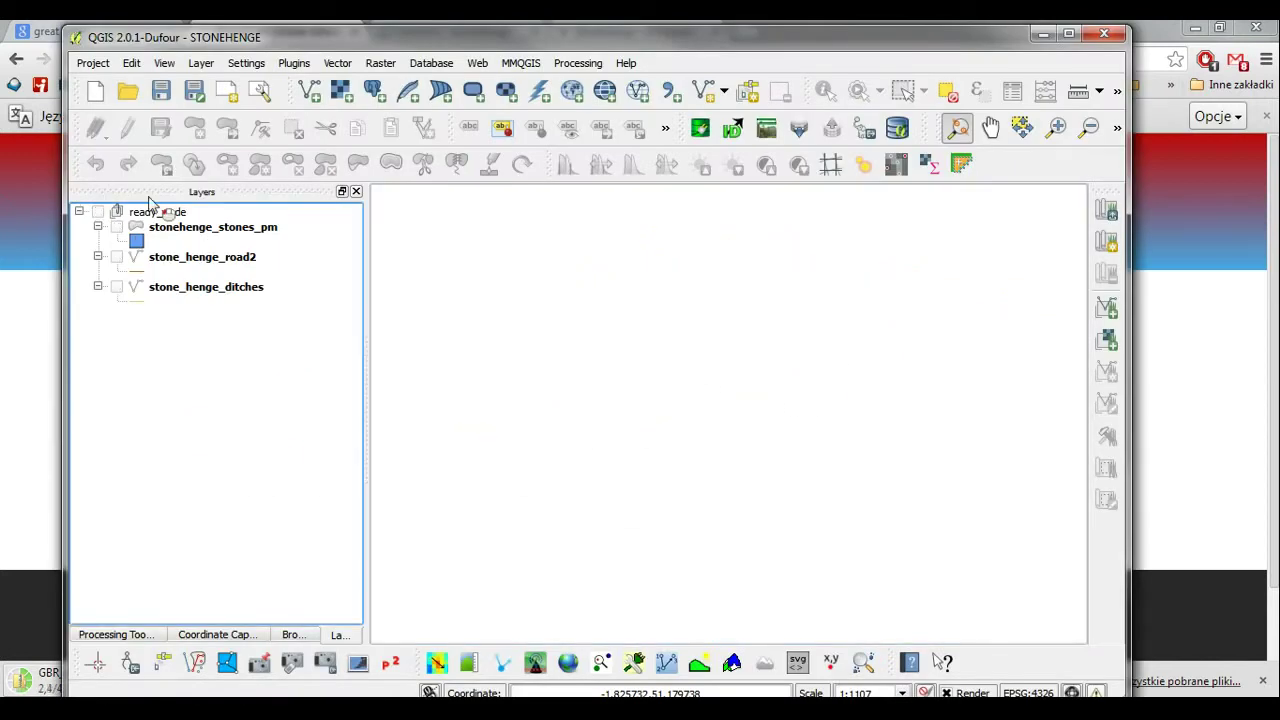
click(79, 212)
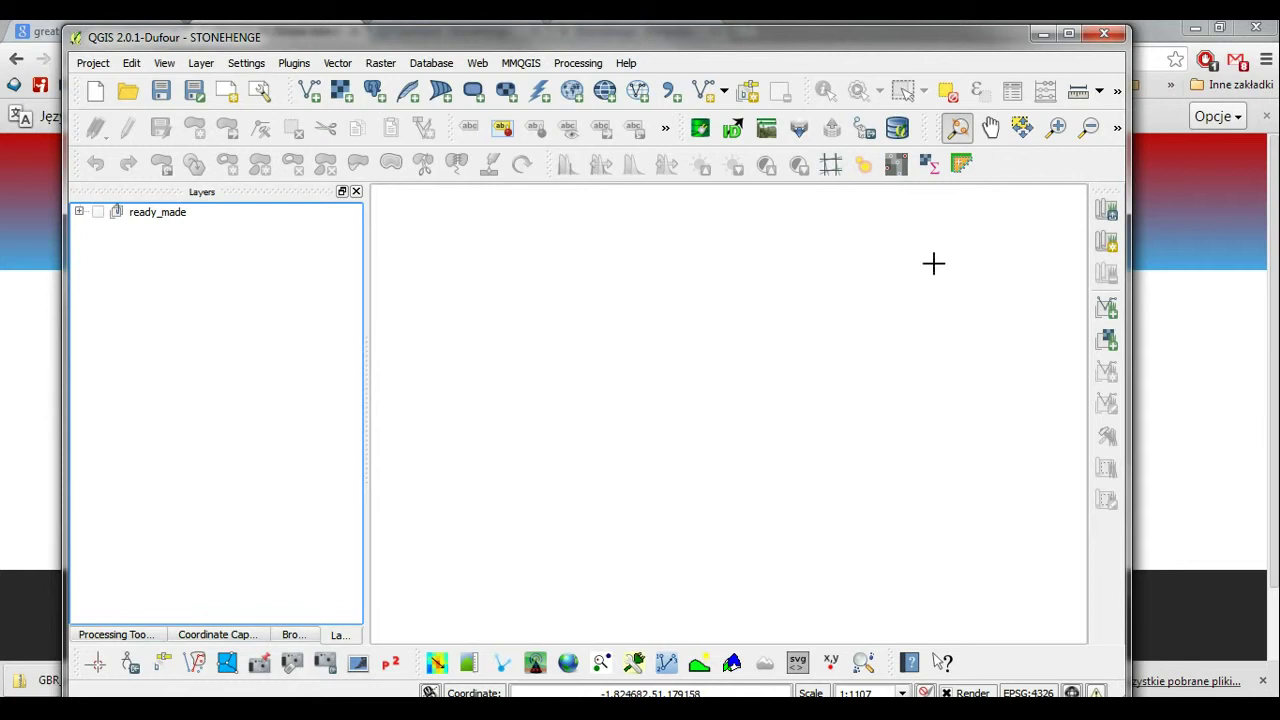
click(1042, 34)
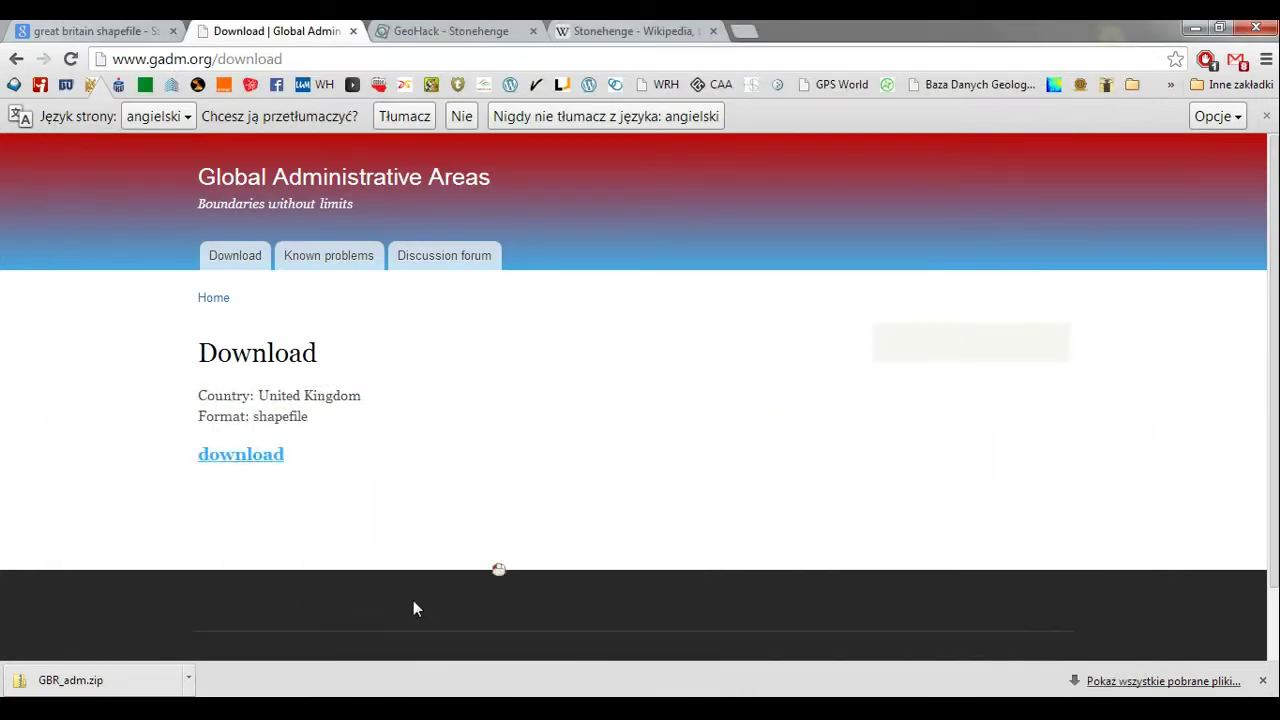
- Show the downloaded GBR_adm.zip in its folder and cut the archive for moving
click(1100, 683)
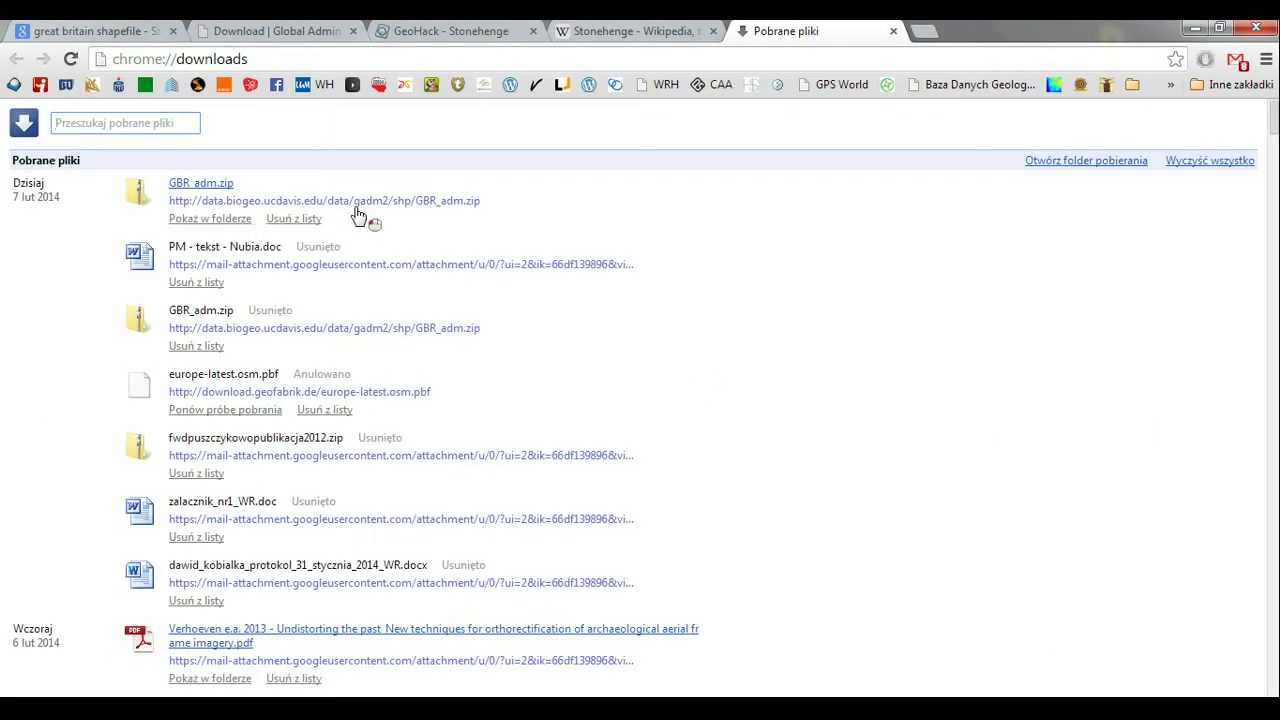
click(239, 224)
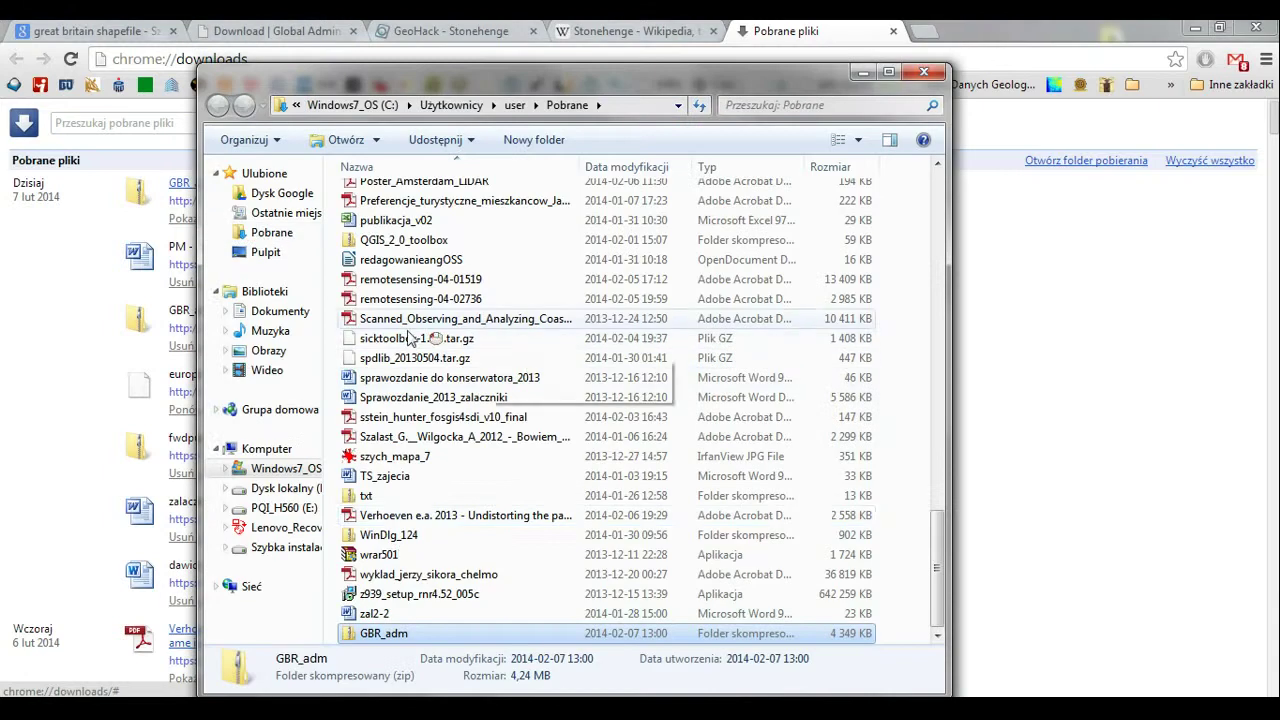
right_click(390, 634)
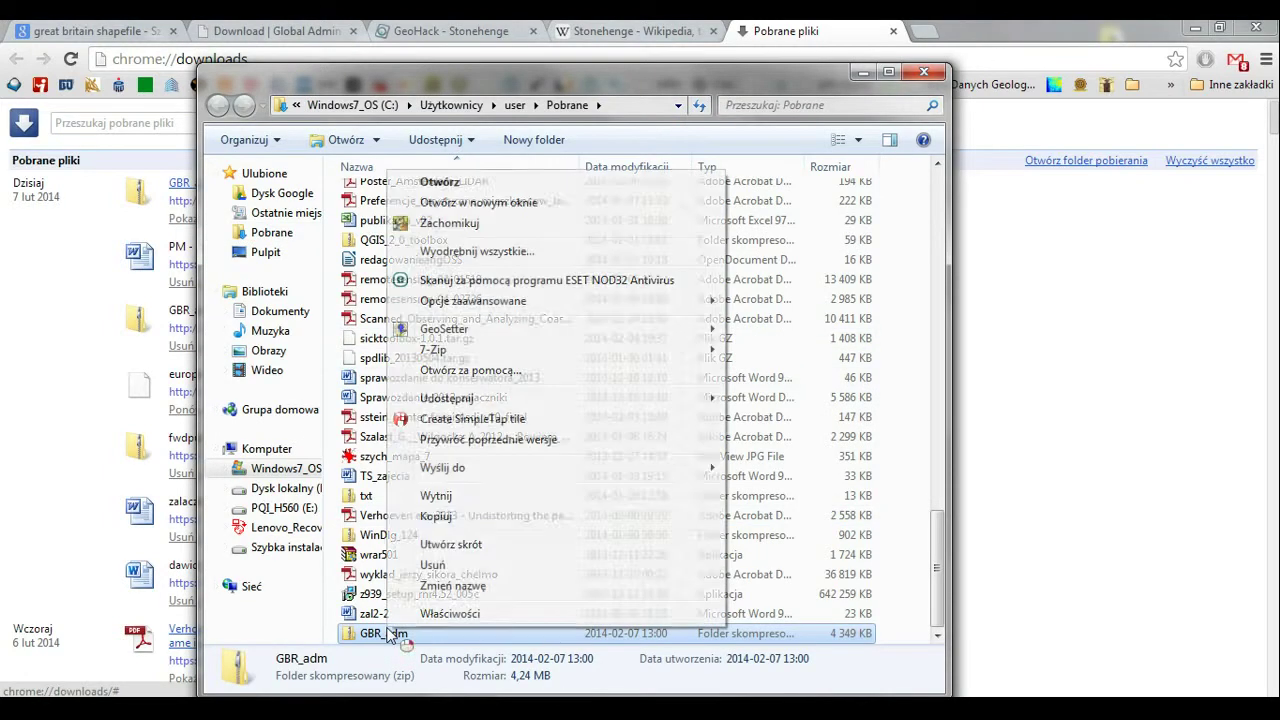
click(436, 517)
right_click(400, 634)
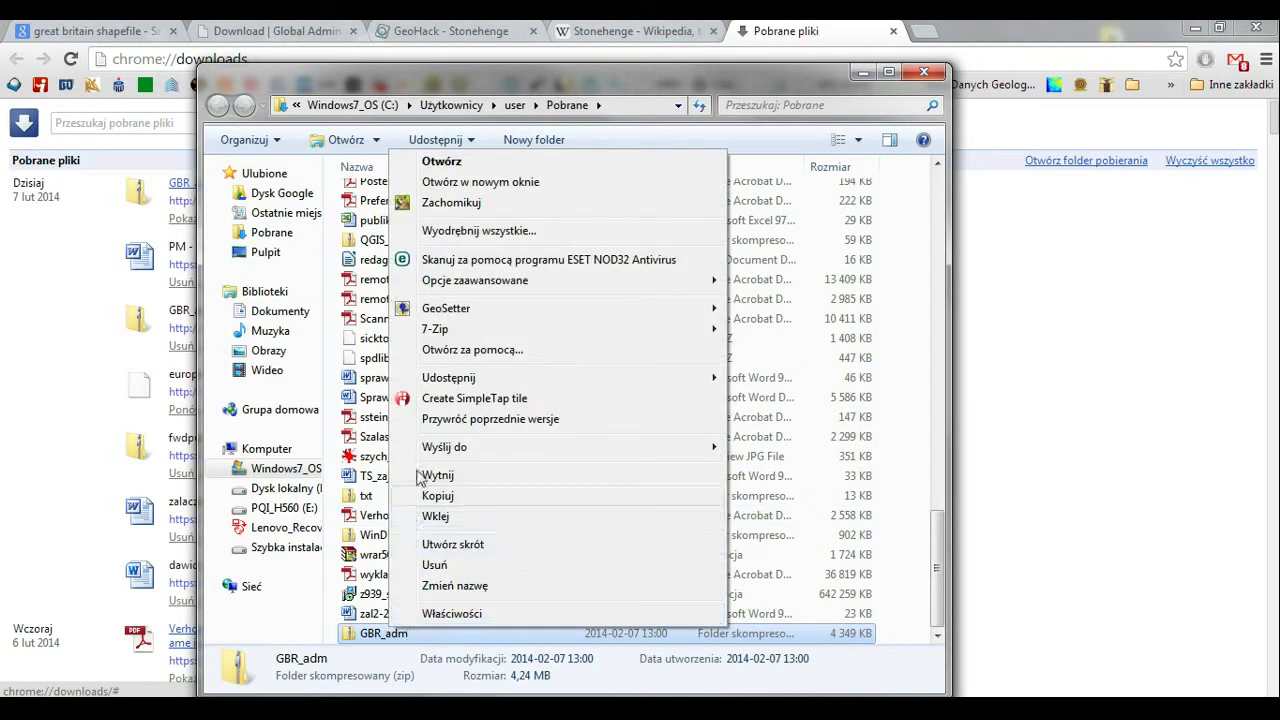
click(430, 477)
- Minimize the open windows and create a new folder named SH on the desktop
click(862, 73)
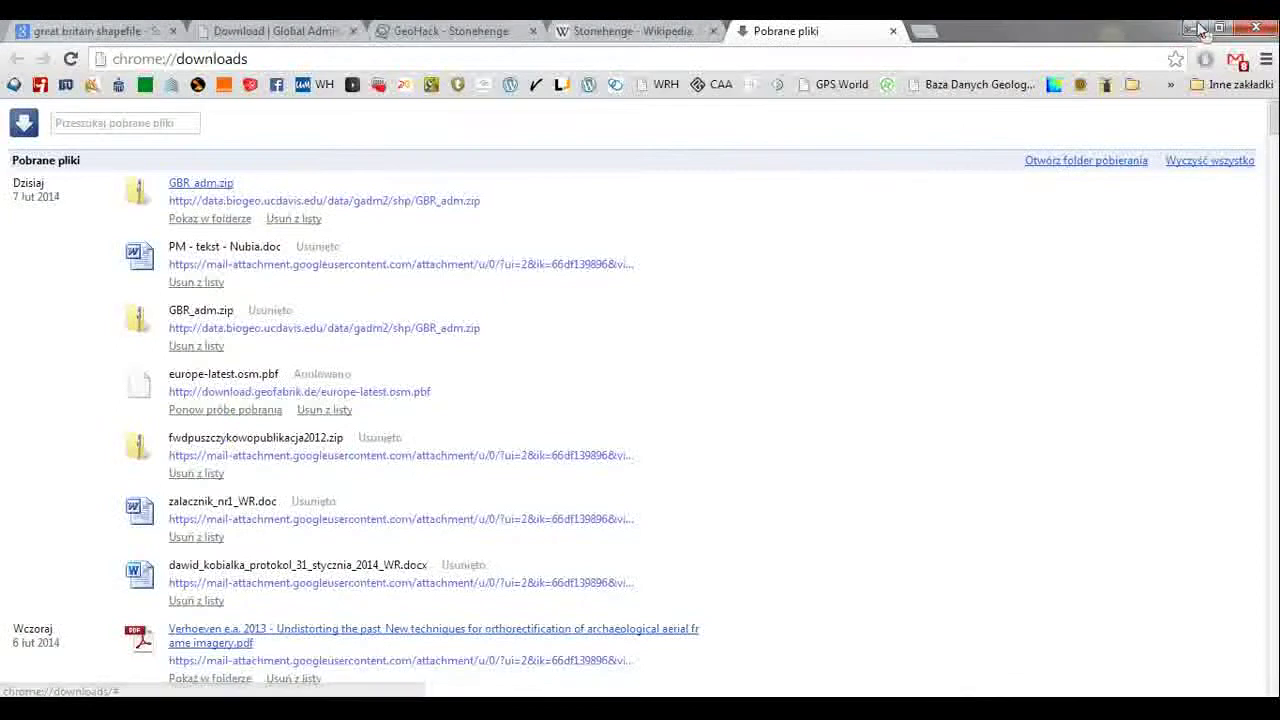
click(1200, 30)
right_click(548, 322)
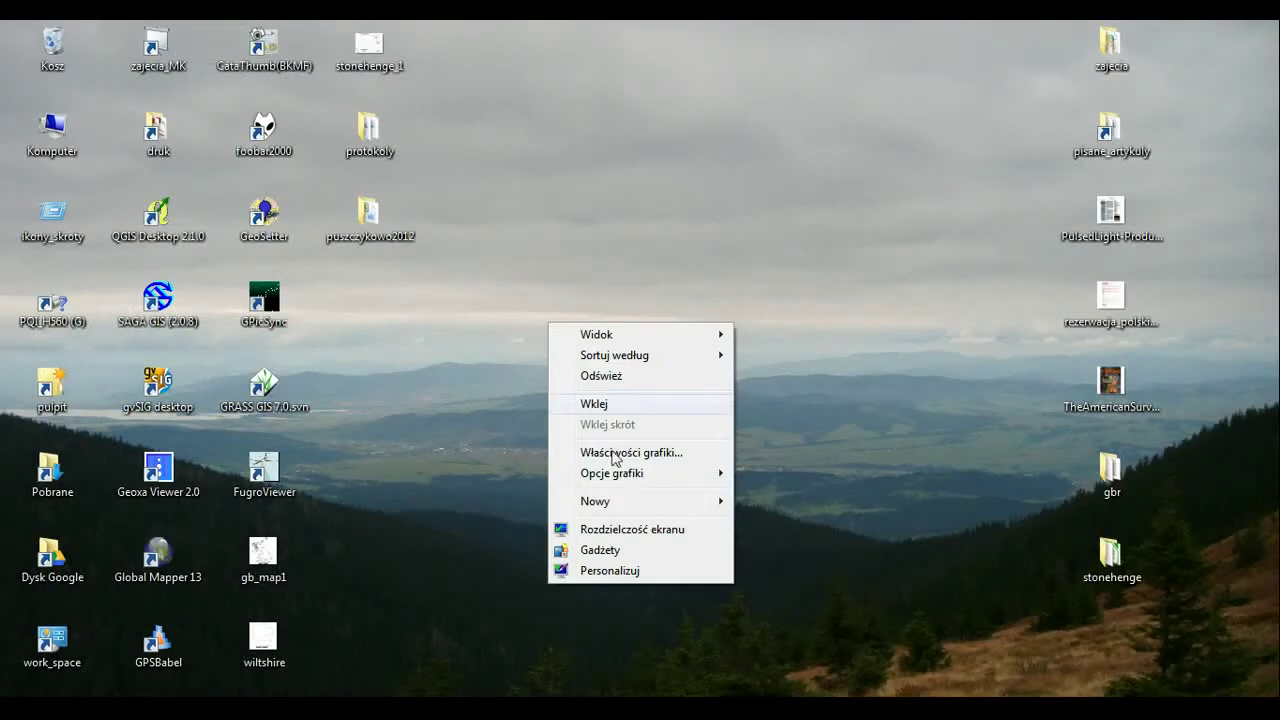
mouse_move(661, 508)
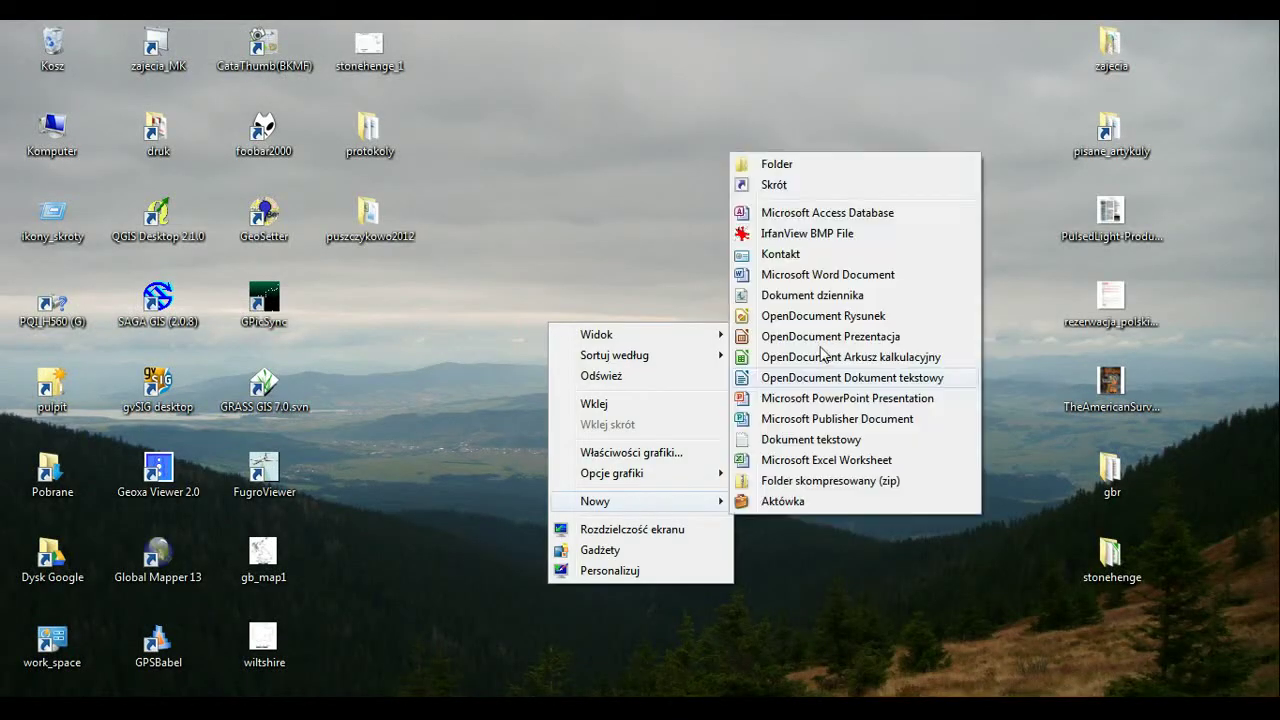
click(808, 168)
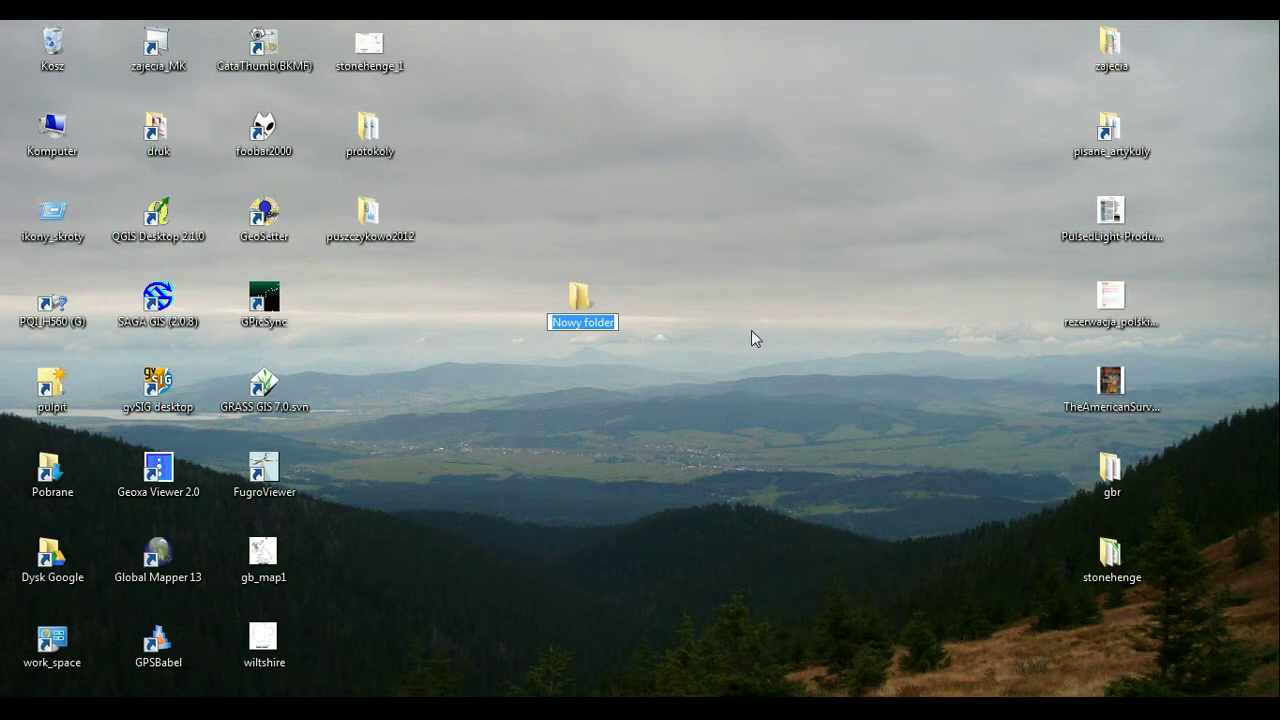
text(SH)
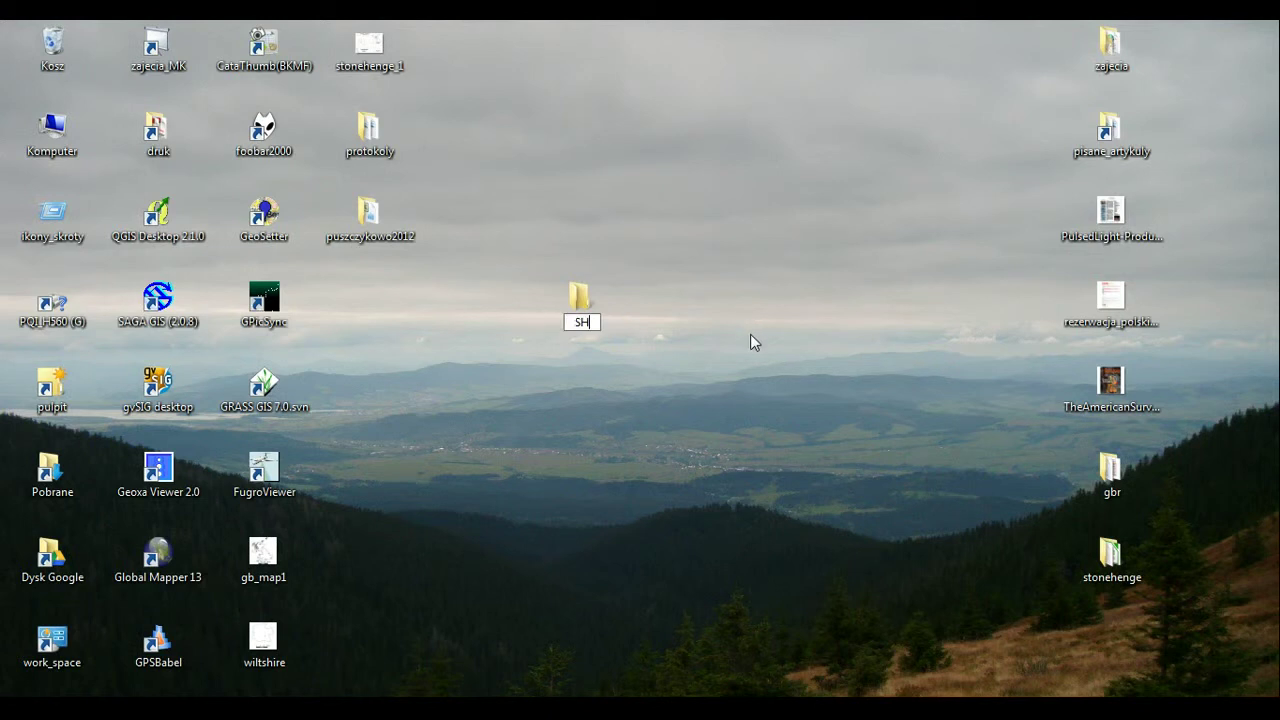
key(Return)
- Open the SH folder and paste the GBR_adm archive into it
key(Return)
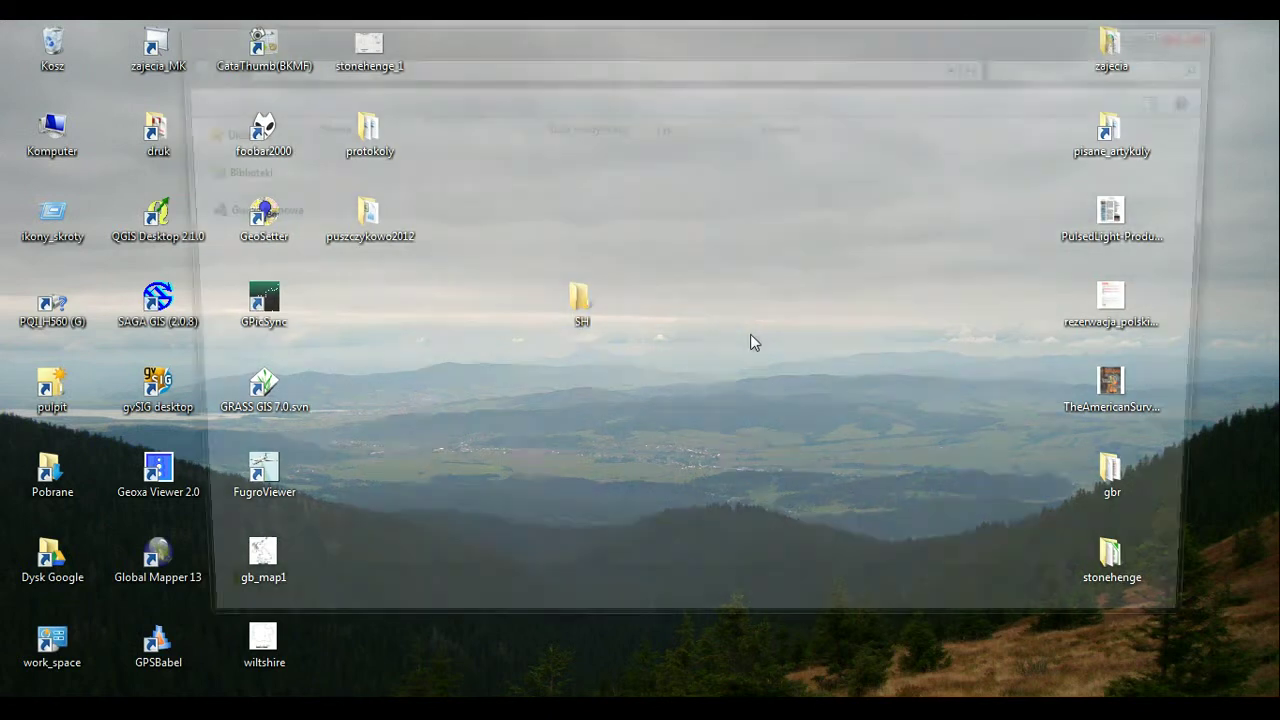
right_click(462, 211)
click(505, 341)
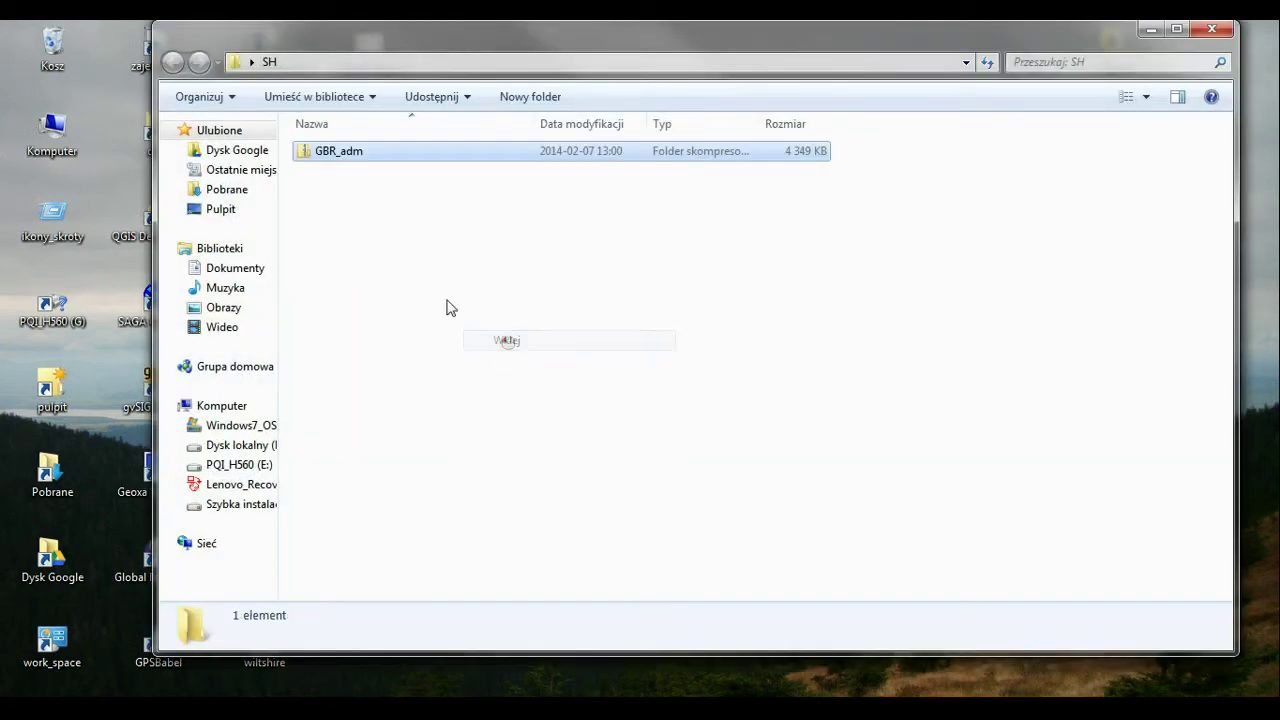
- Extract the contents of the GBR_adm archive directly into the SH folder with 7-Zip
right_click(355, 157)
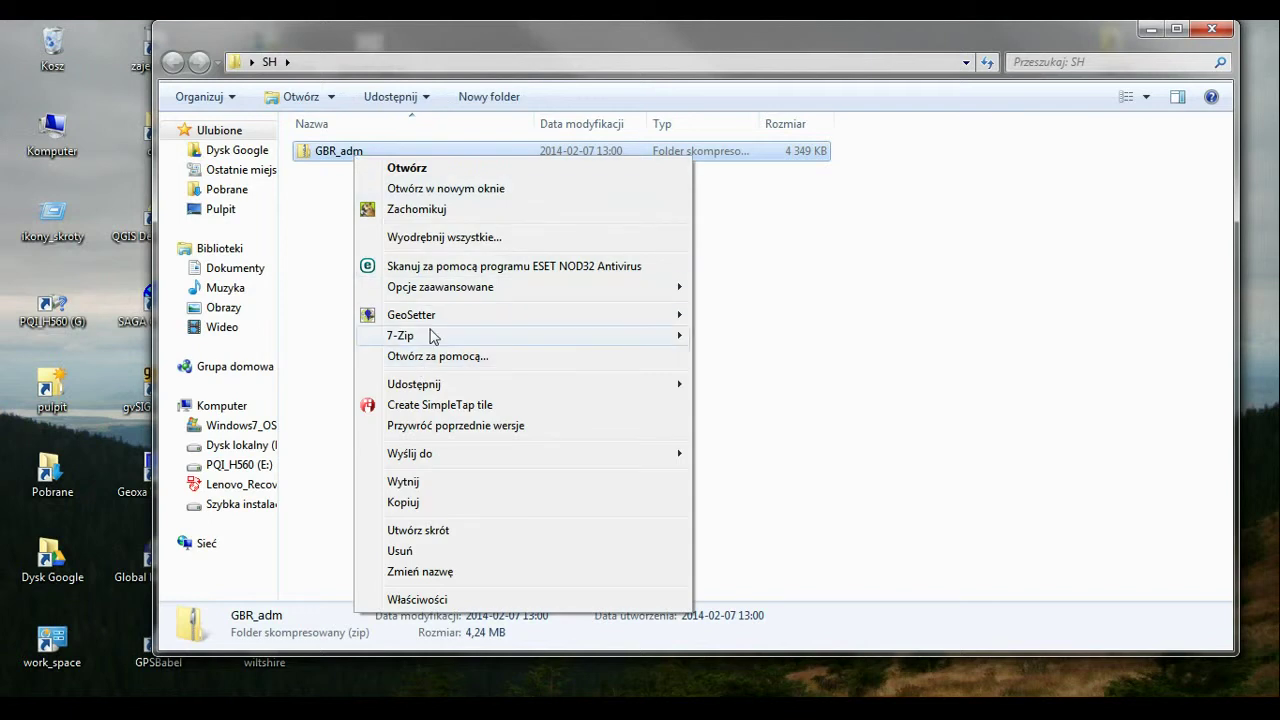
mouse_move(436, 336)
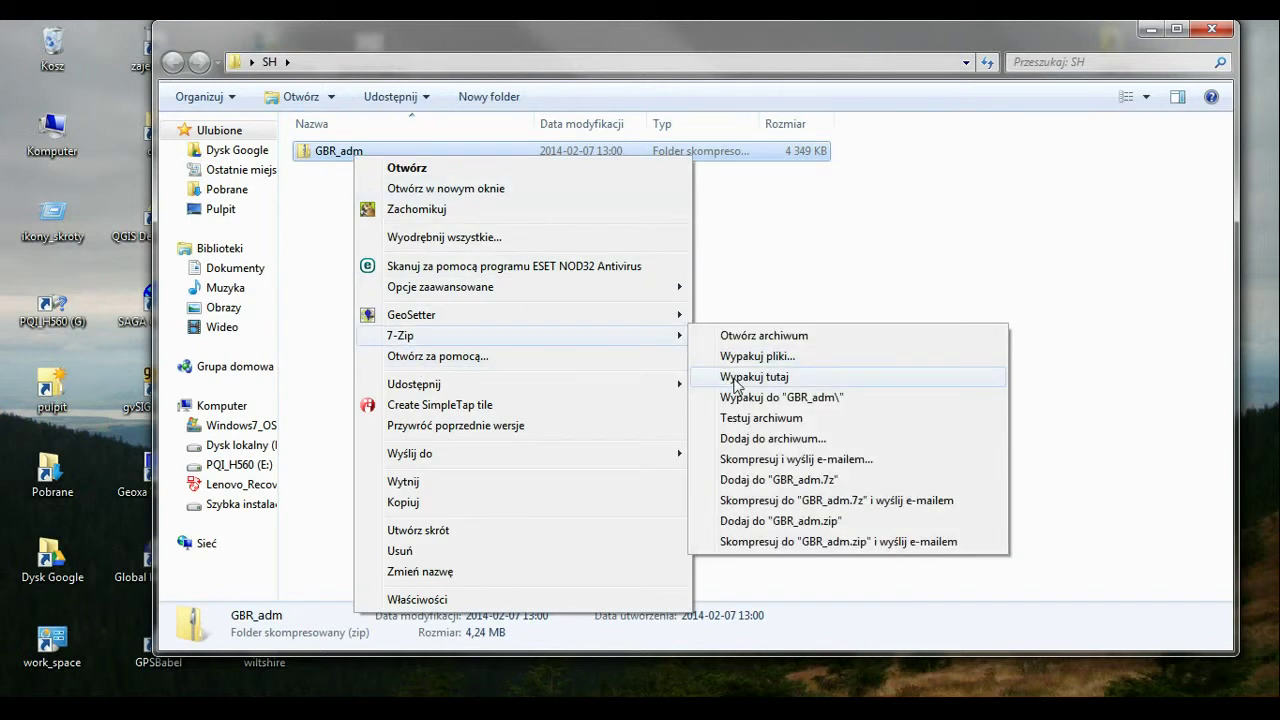
click(754, 377)
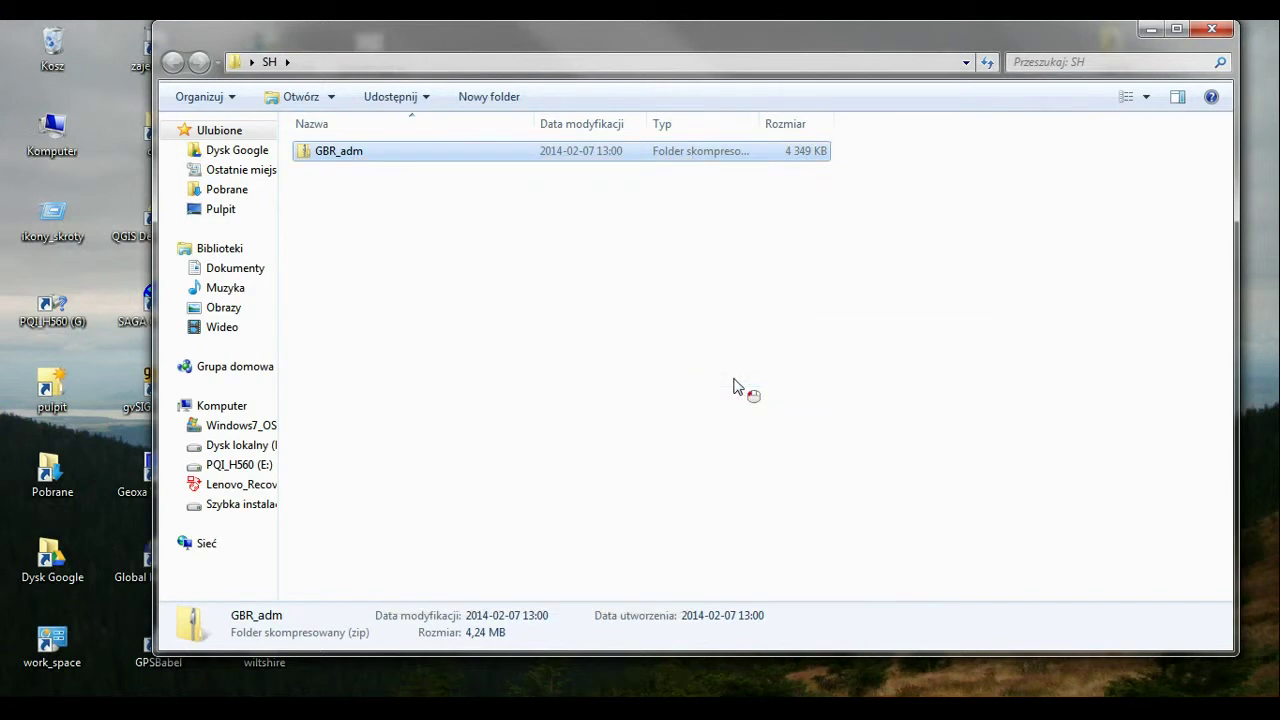
right_click(430, 545)
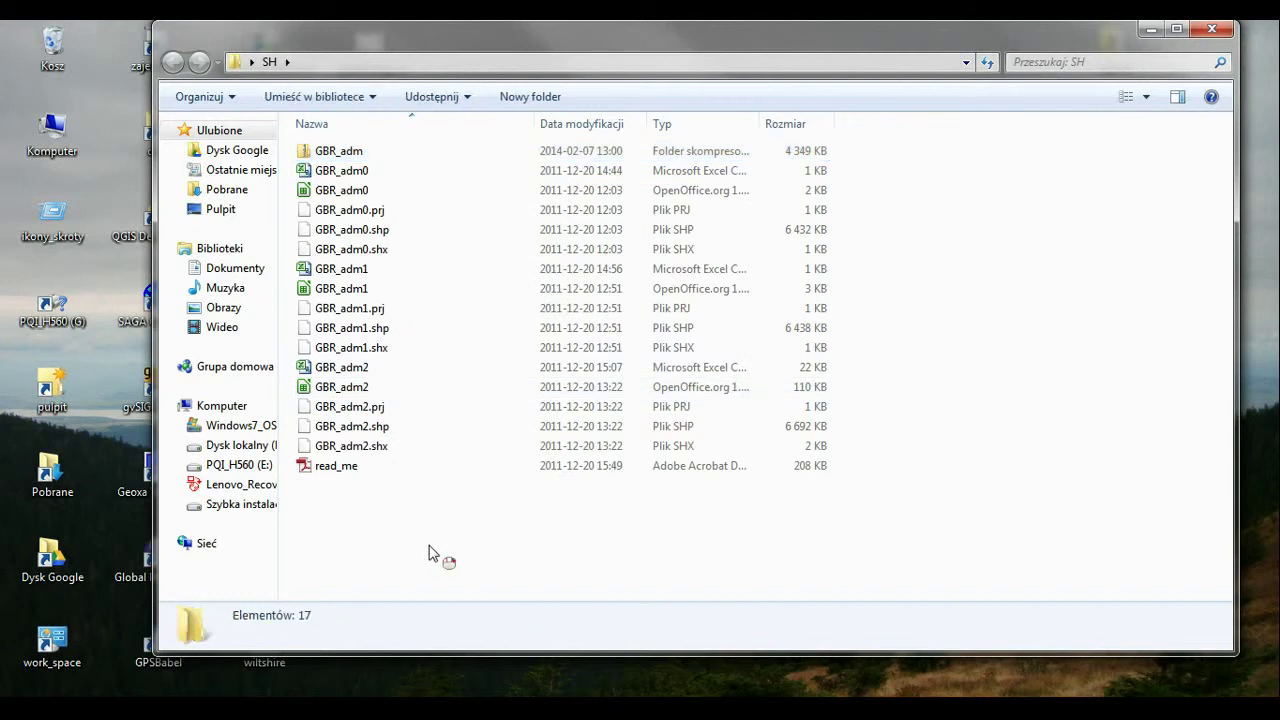
- Create a new folder named vecor inside the SH folder
mouse_move(491, 506)
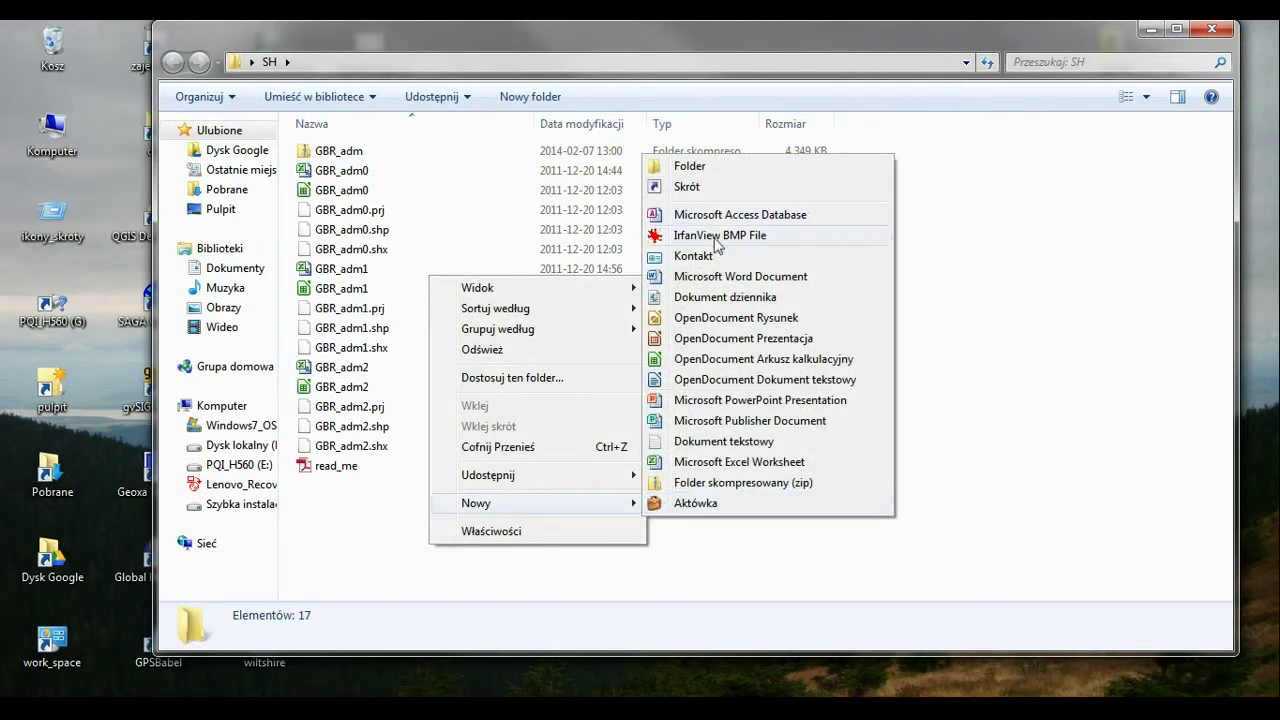
click(703, 168)
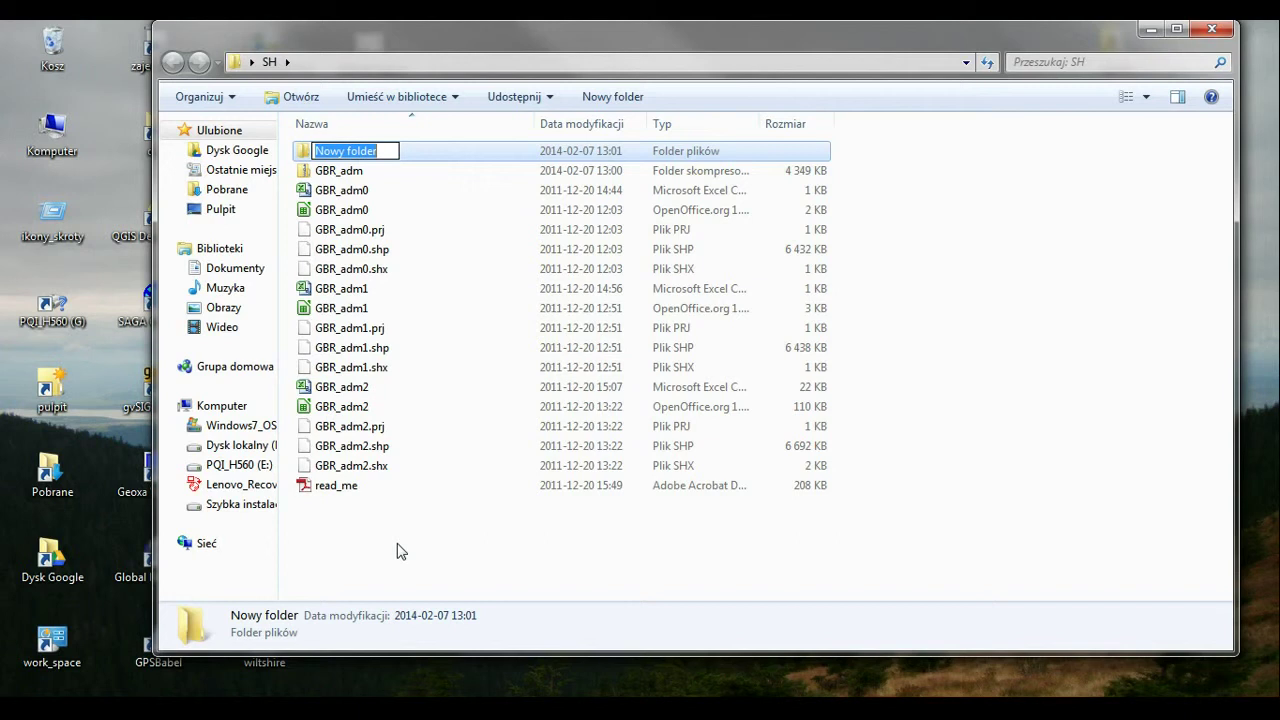
text(vec)
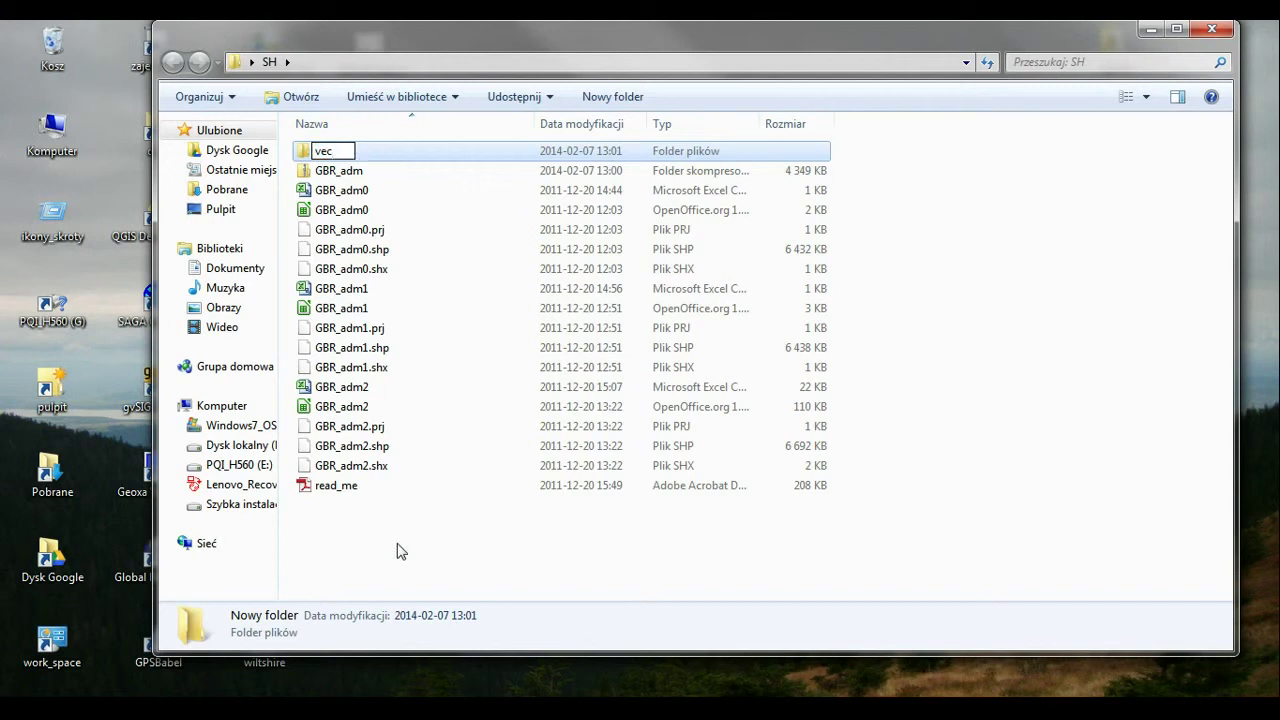
text(or)
key(Return)
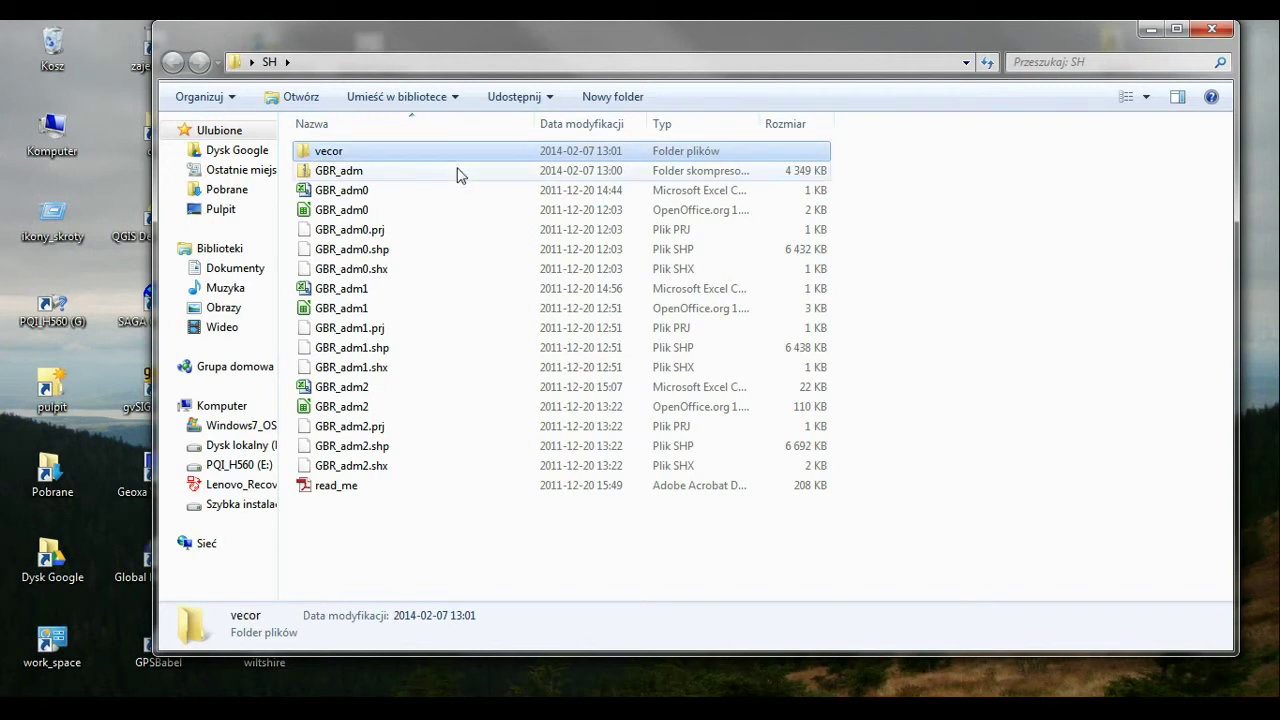
- Rename the vecor folder as vector and move the GBR_adm archive and all extracted files into it
right_click(344, 152)
click(424, 601)
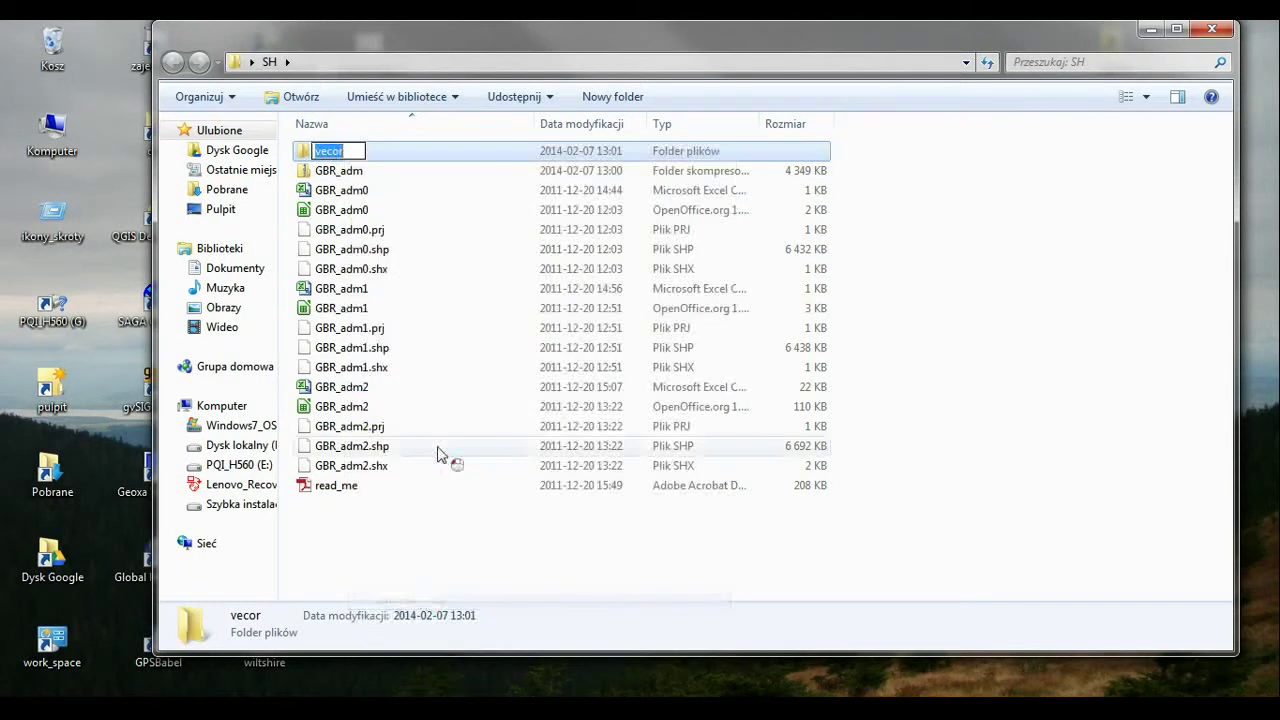
key(BackSpace)
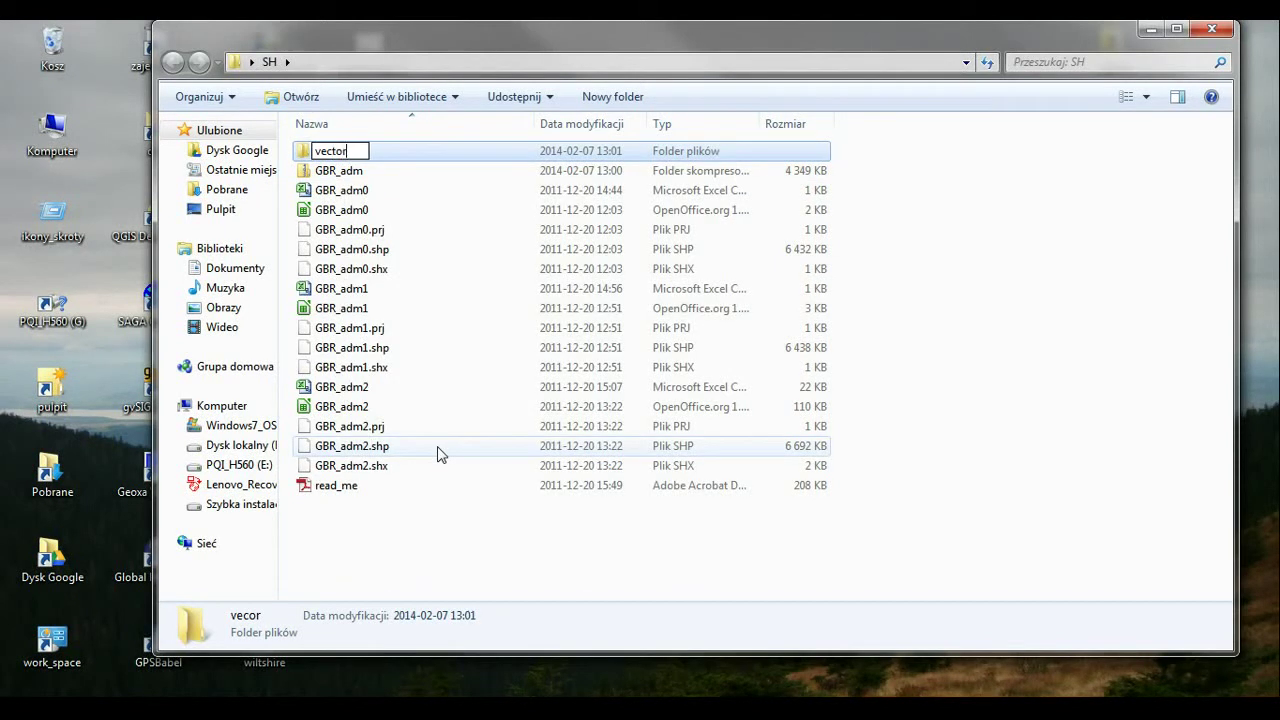
text(vector)
key(Return)
drag(405, 536, 340, 150)
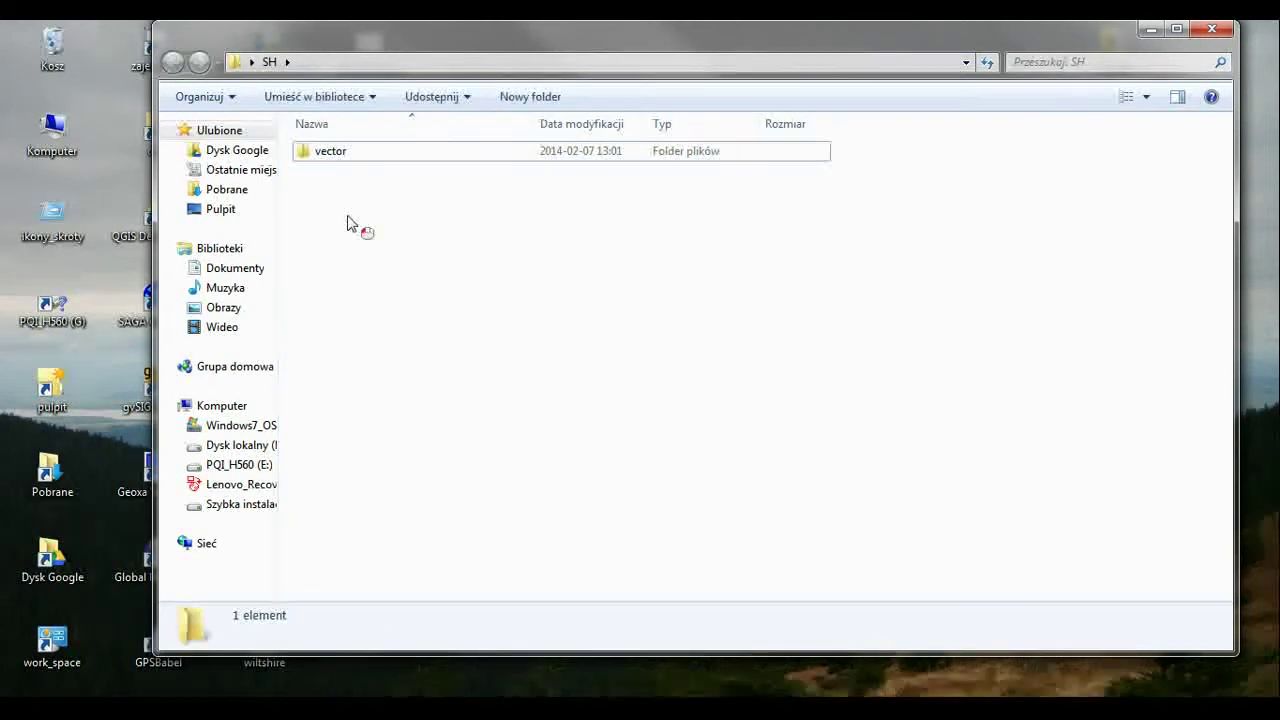
- Create a second folder named reaster inside the SH folder
right_click(348, 222)
mouse_move(493, 449)
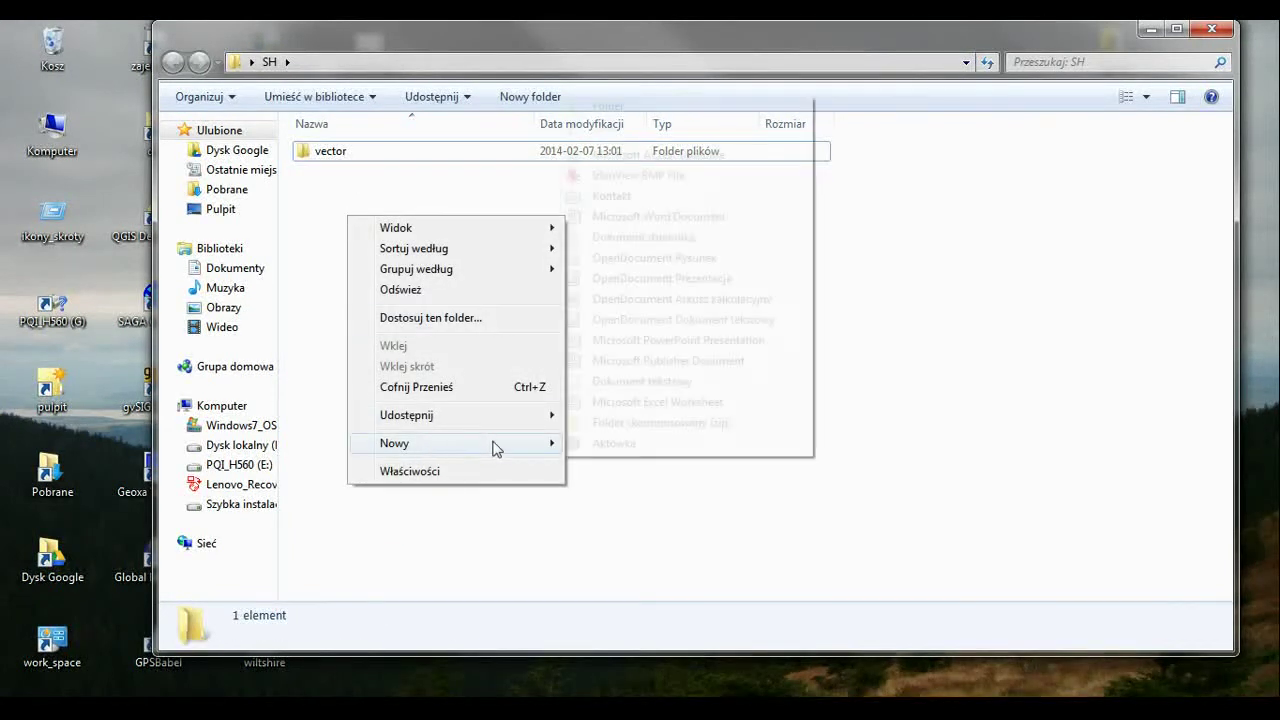
click(737, 105)
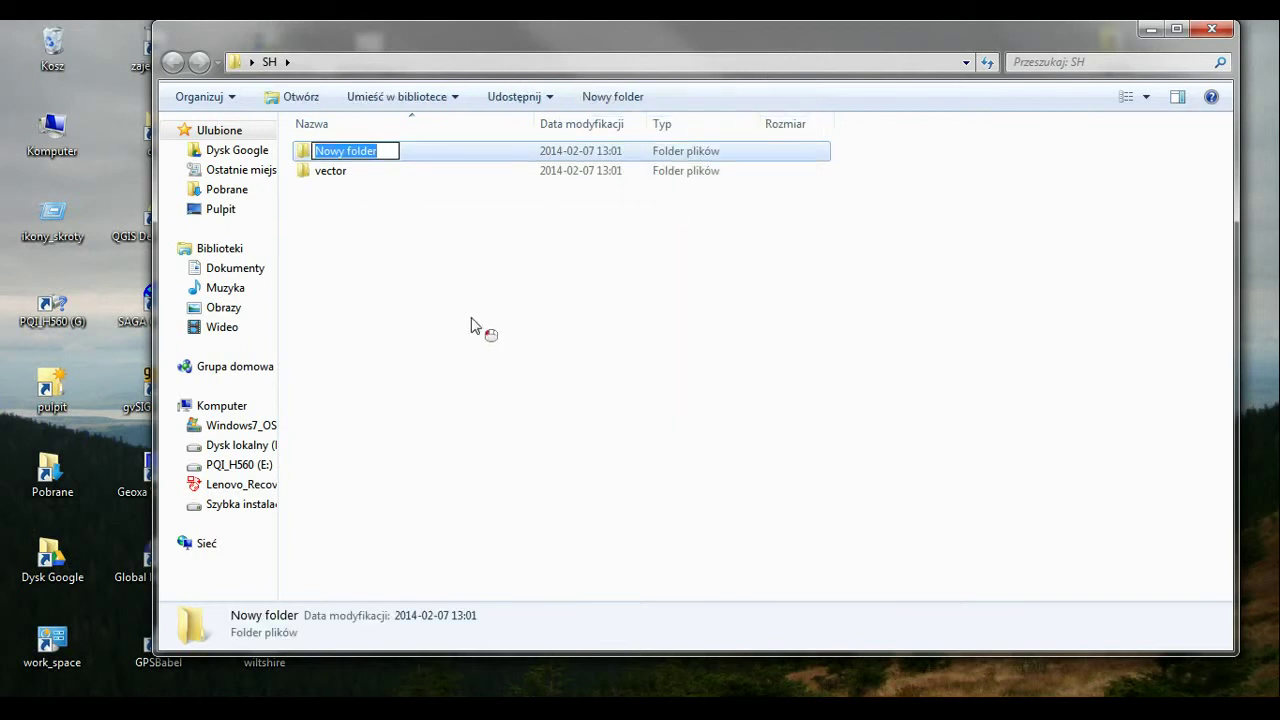
text(reaster)
key(Return)
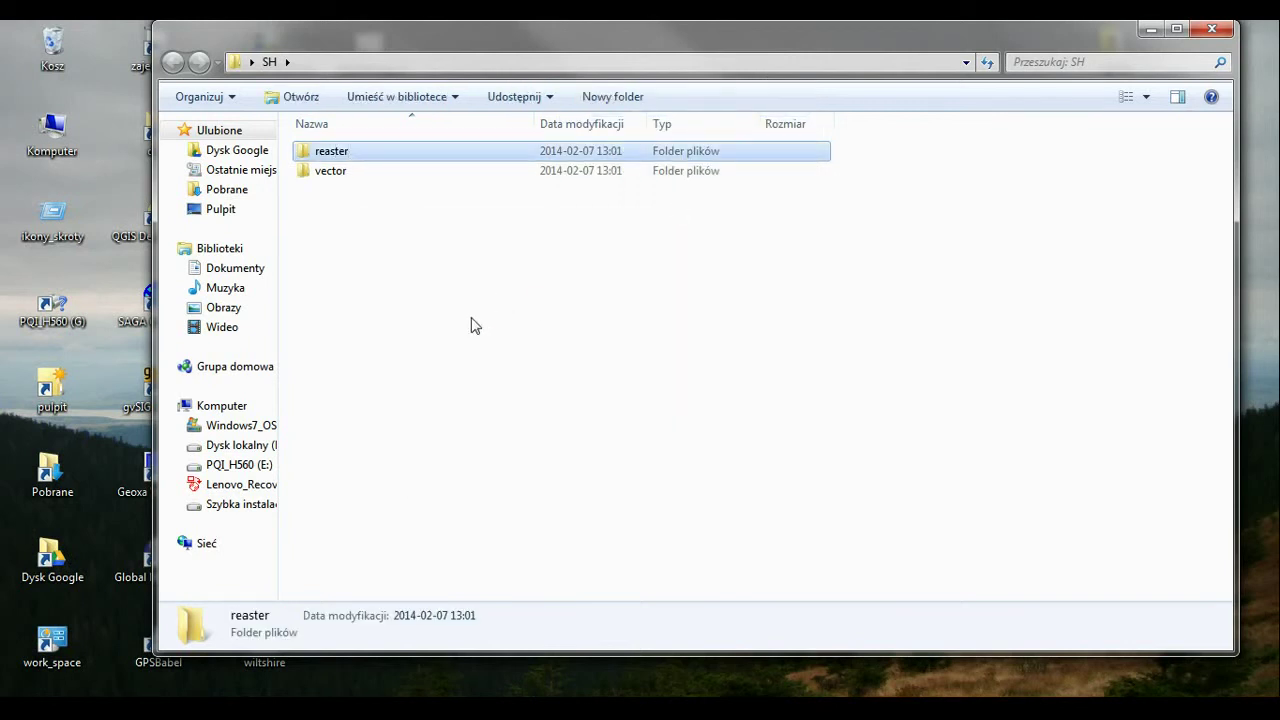
- Minimize the SH folder window, switch to QGIS and move its window aside to uncover the desktop
click(1151, 31)
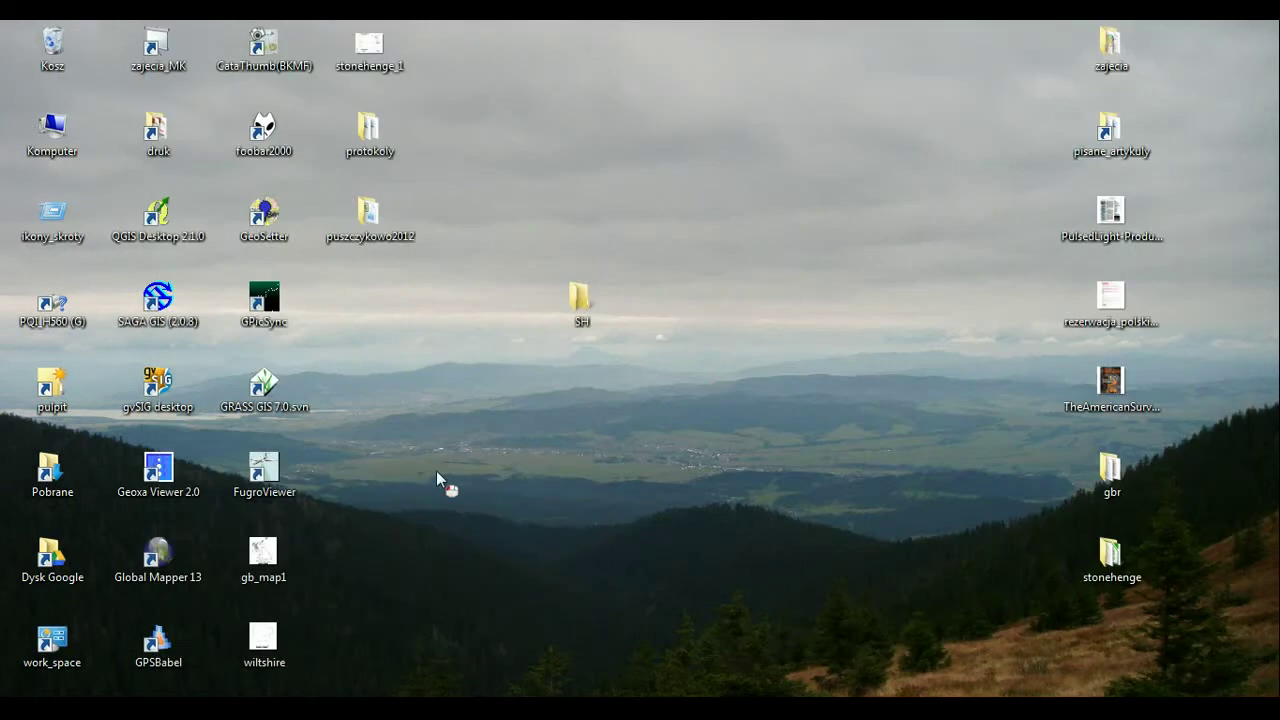
mouse_move(150, 708)
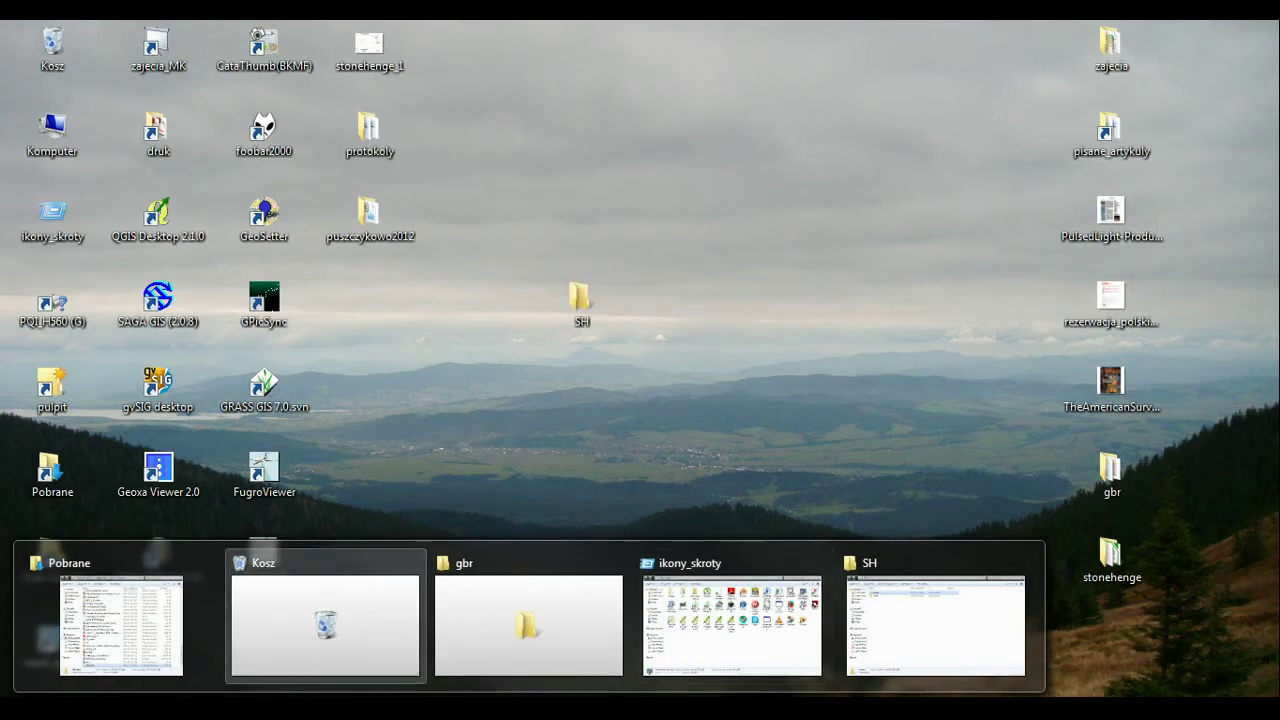
click(405, 708)
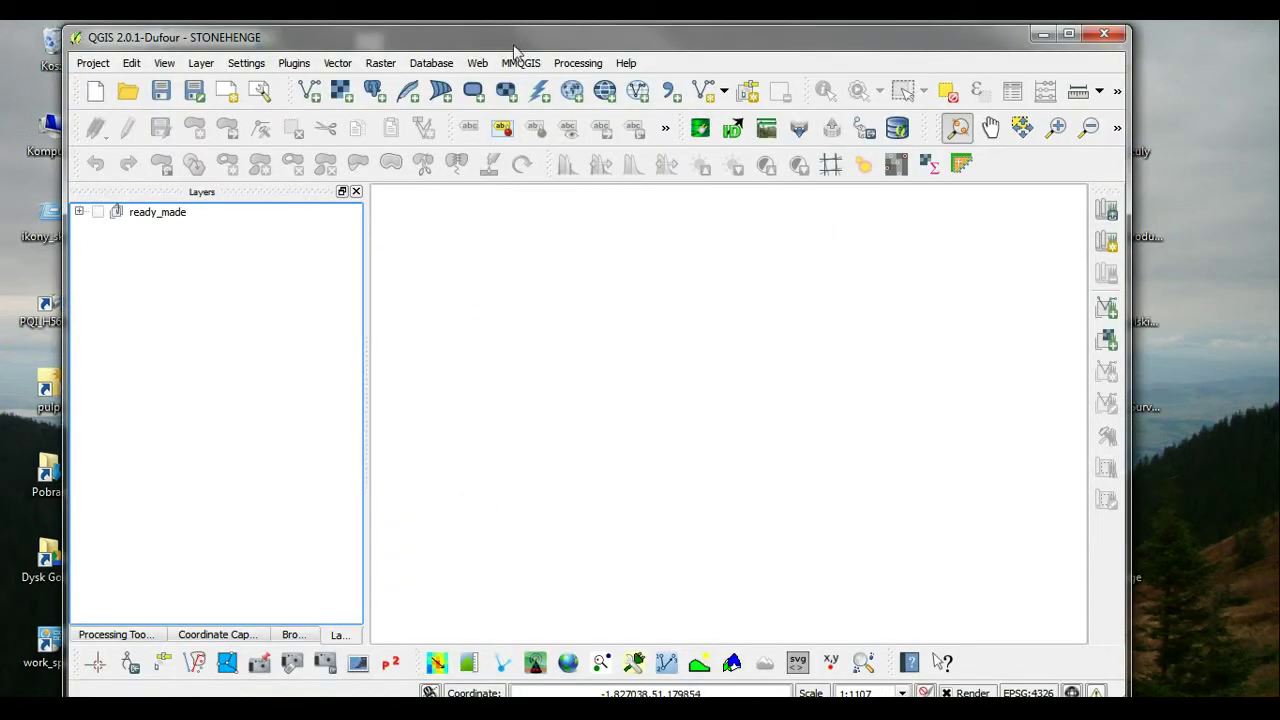
drag(515, 48, 1108, 52)
- Open the vector folder inside SH and narrow its window so it fits beside QGIS
double_click(582, 300)
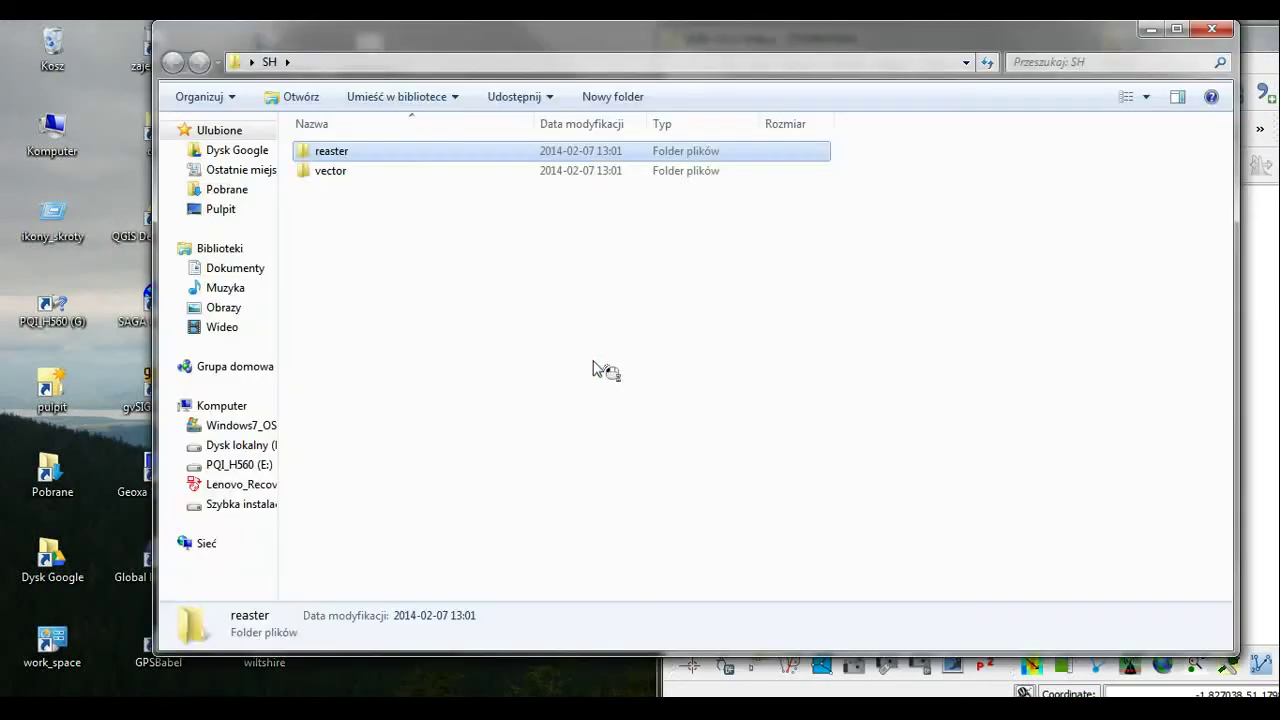
double_click(405, 151)
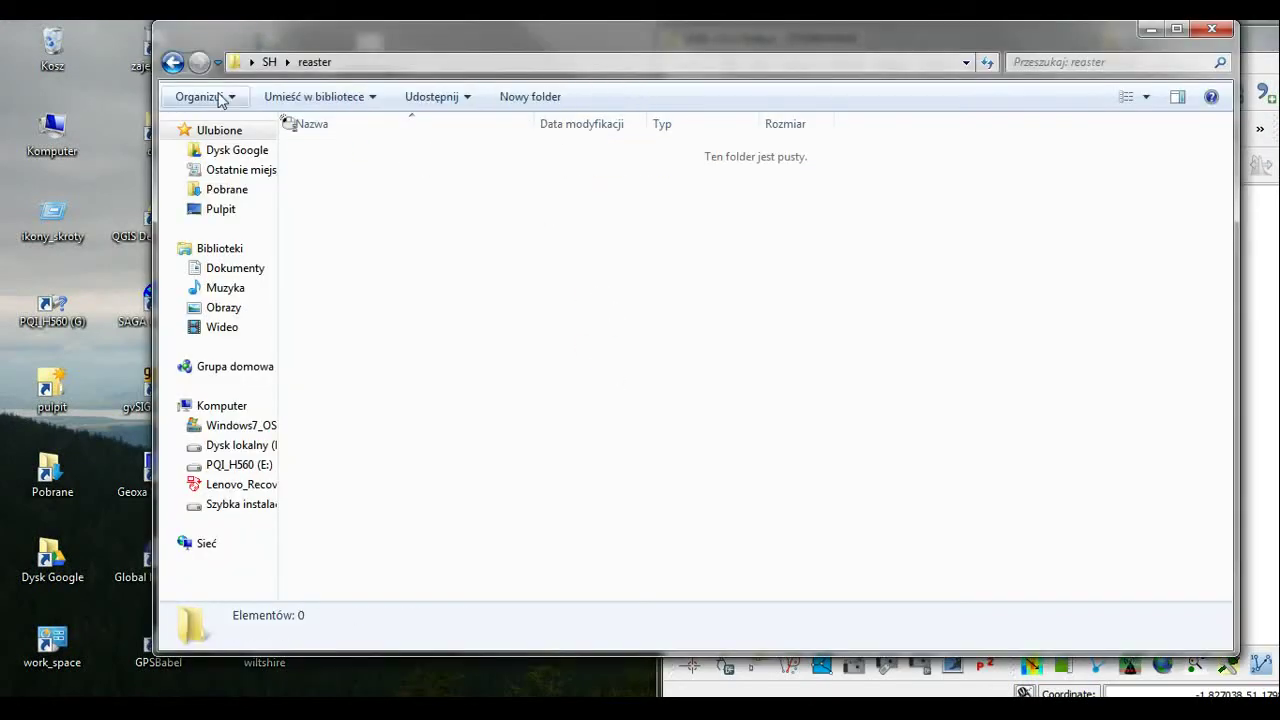
click(174, 62)
double_click(331, 171)
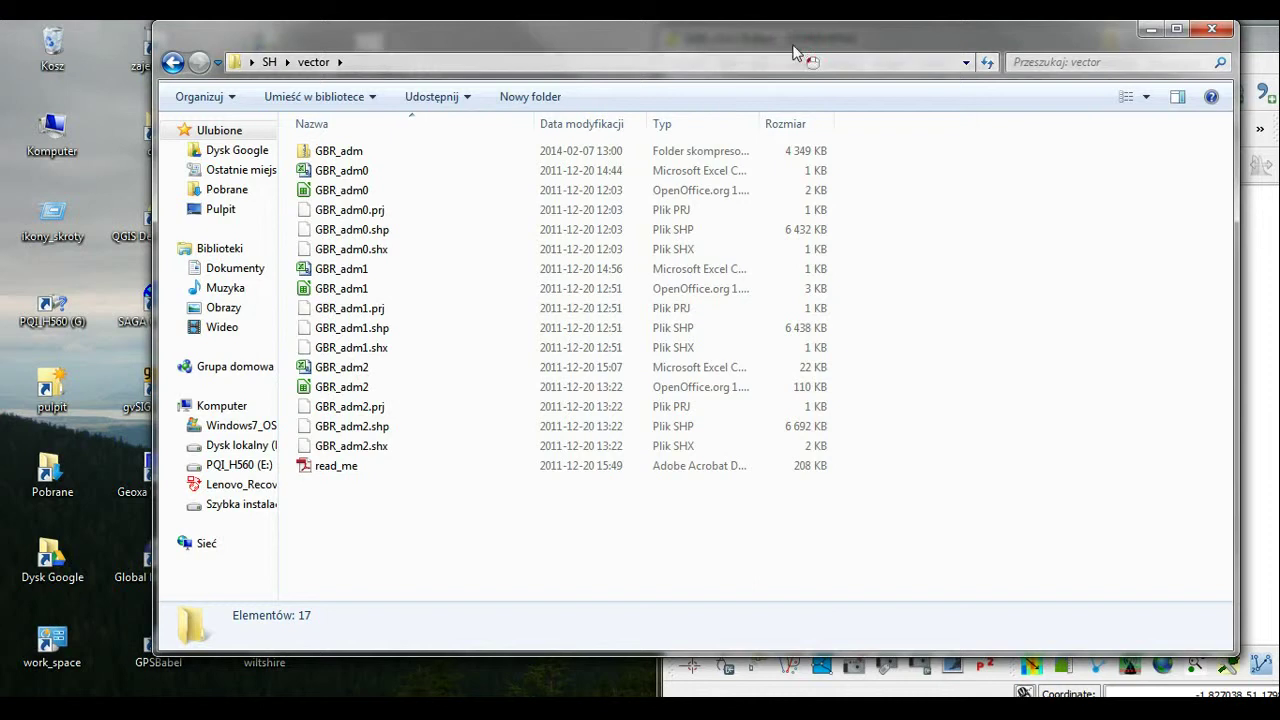
drag(786, 57, 682, 69)
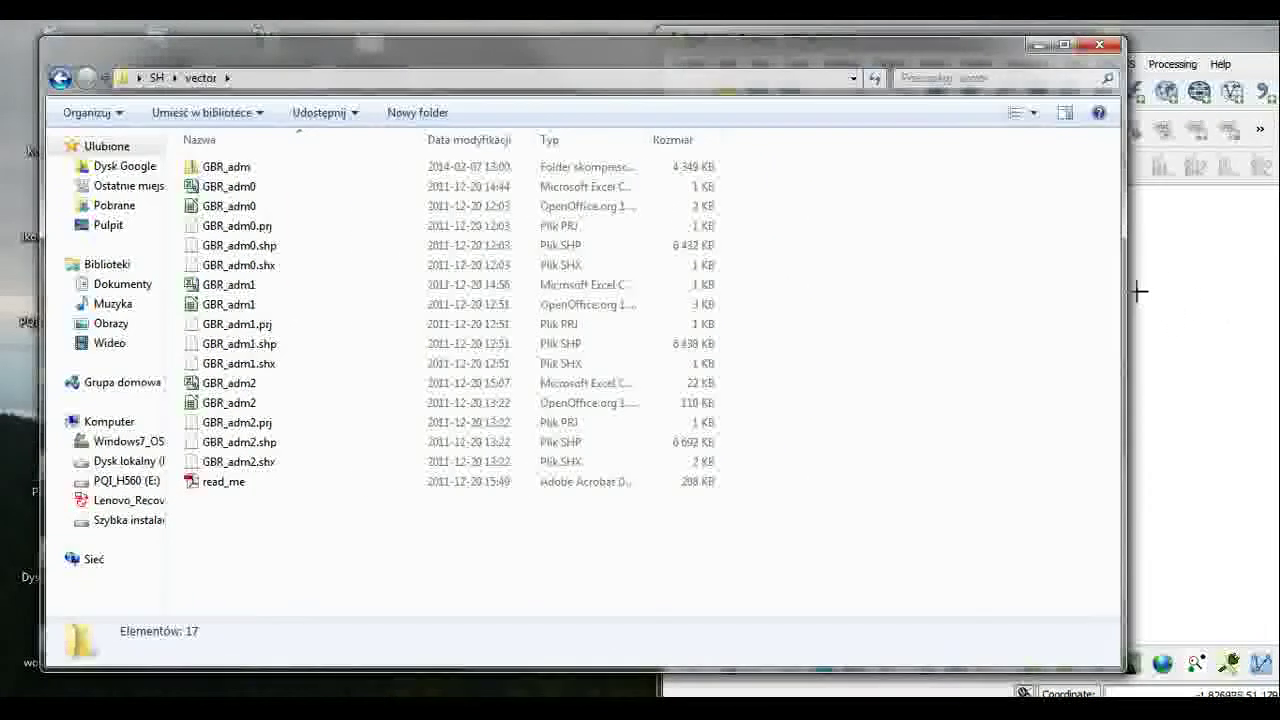
drag(1125, 292, 596, 264)
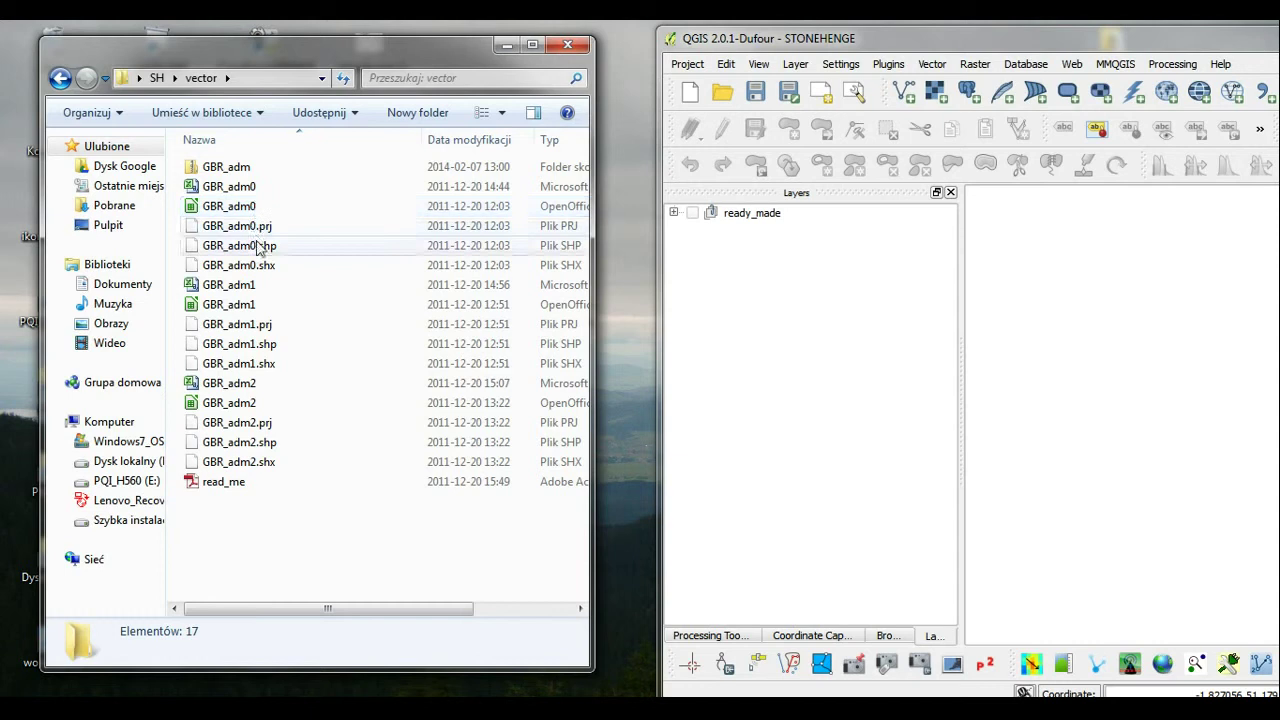
- Add the GBR_adm0.shp, GBR_adm1.shp and GBR_adm2.shp files from the vector folder to the QGIS project as layers
click(259, 247)
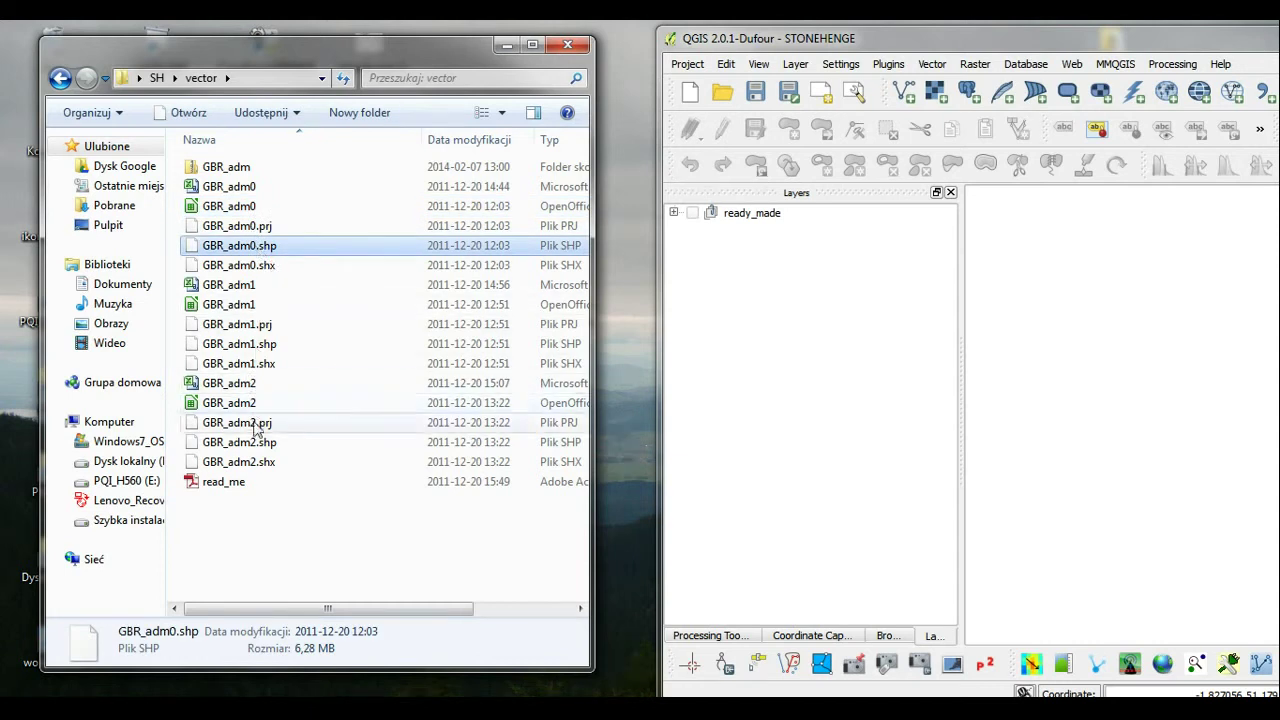
ctrl+click(255, 442)
ctrl+click(255, 343)
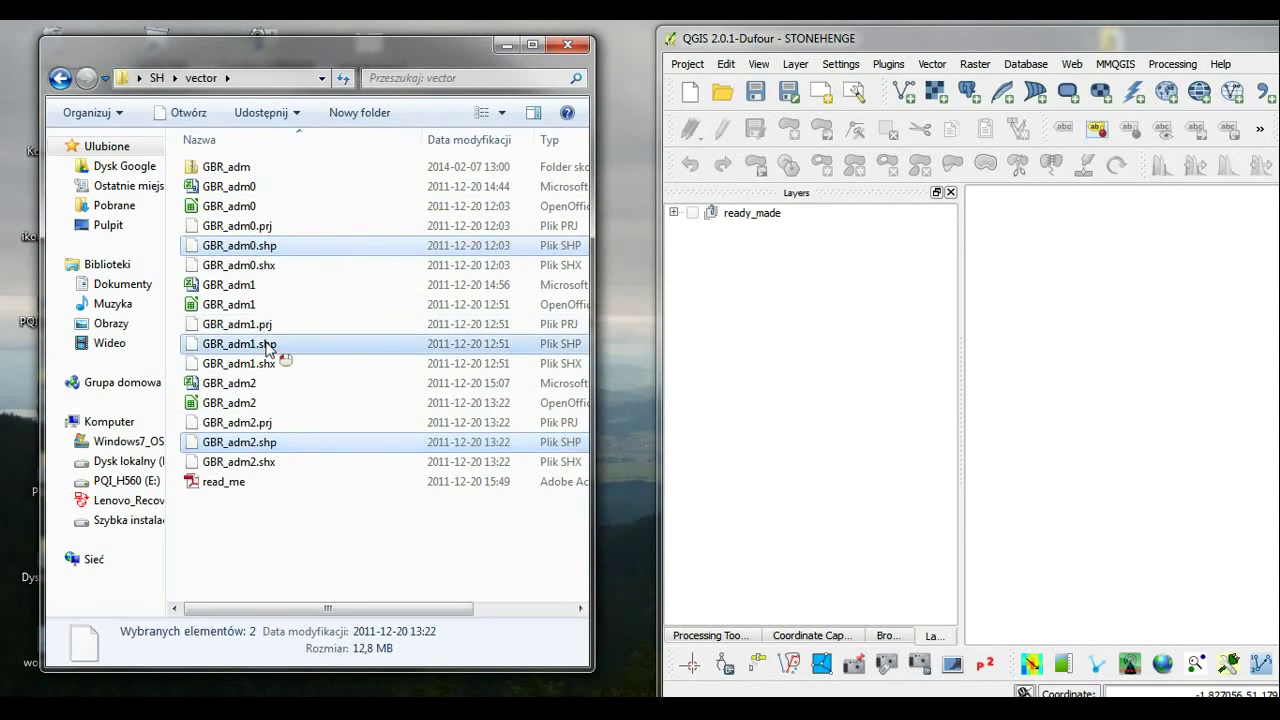
drag(255, 343, 905, 380)
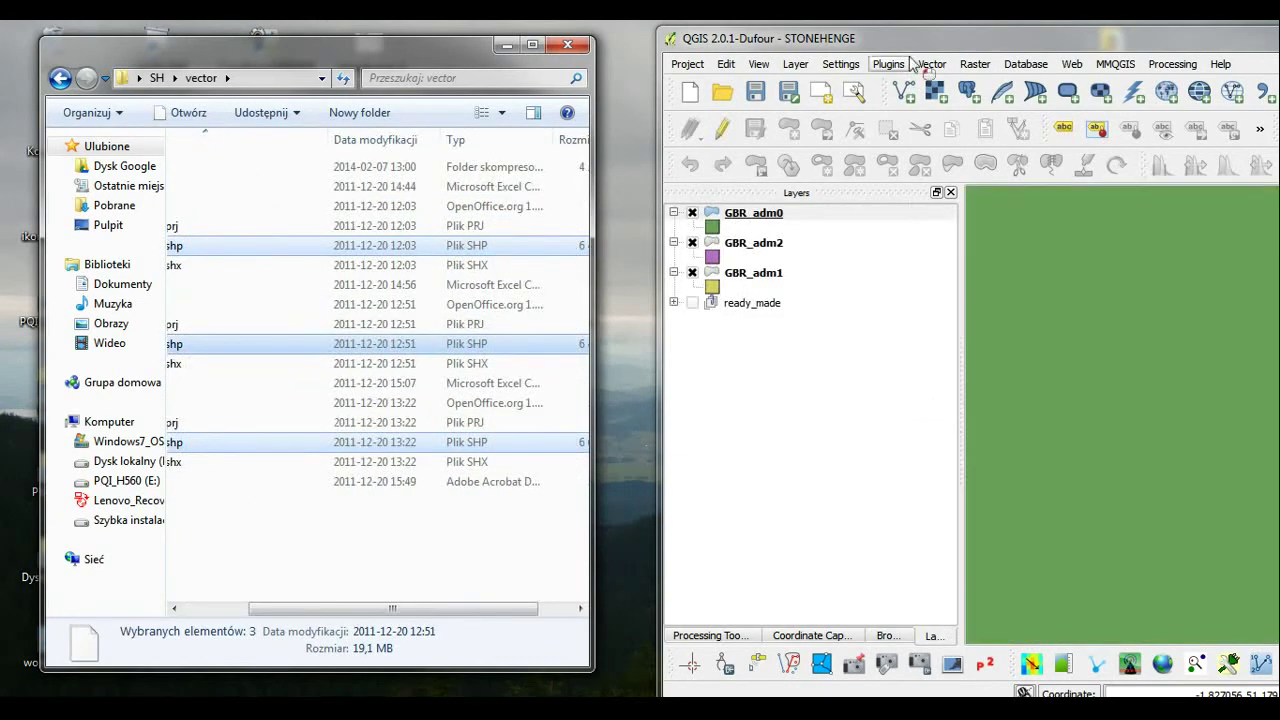
- Zoom the map to the extent of the GBR_adm0 layer and hide the GBR_adm0 and GBR_adm2 layers
drag(913, 40, 447, 40)
right_click(318, 210)
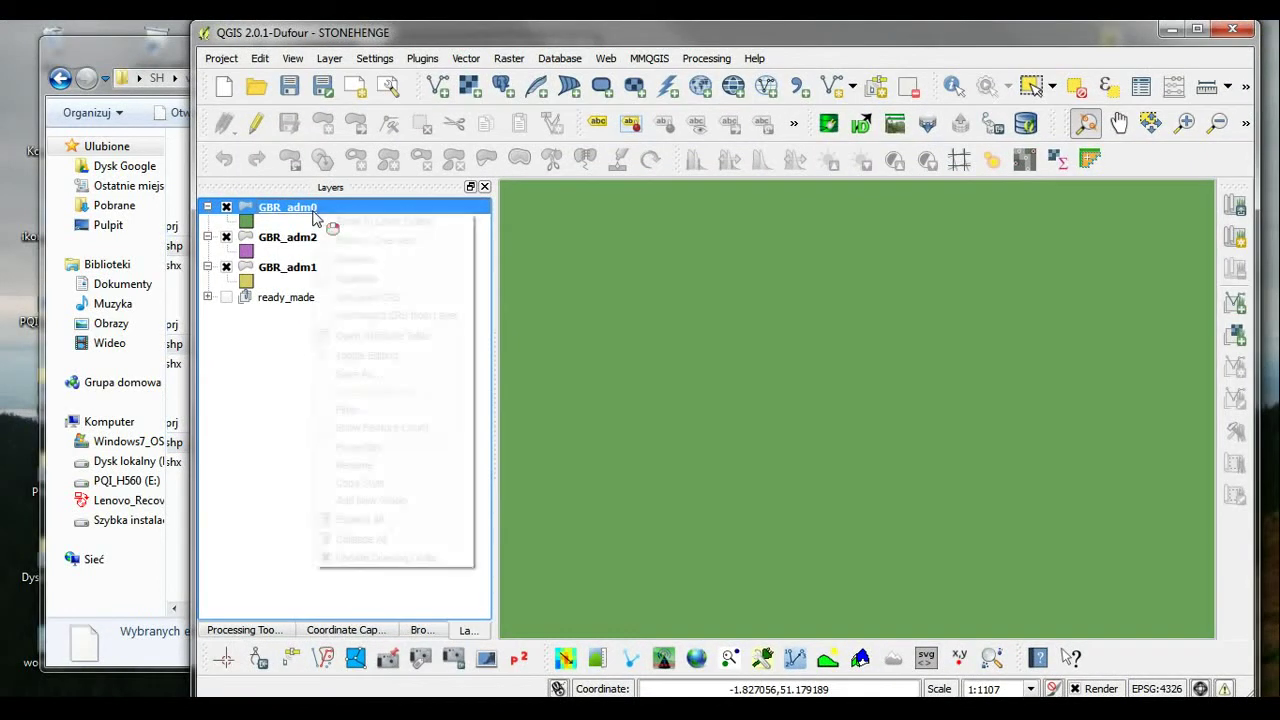
click(343, 221)
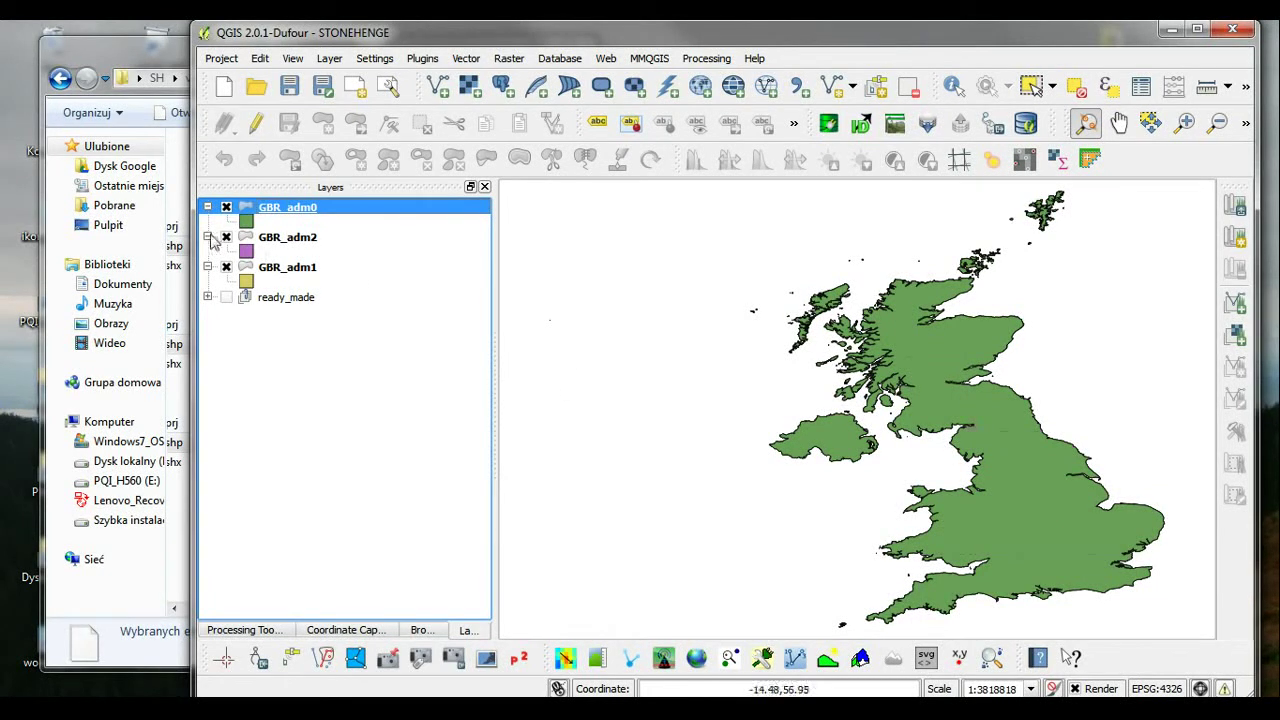
click(226, 207)
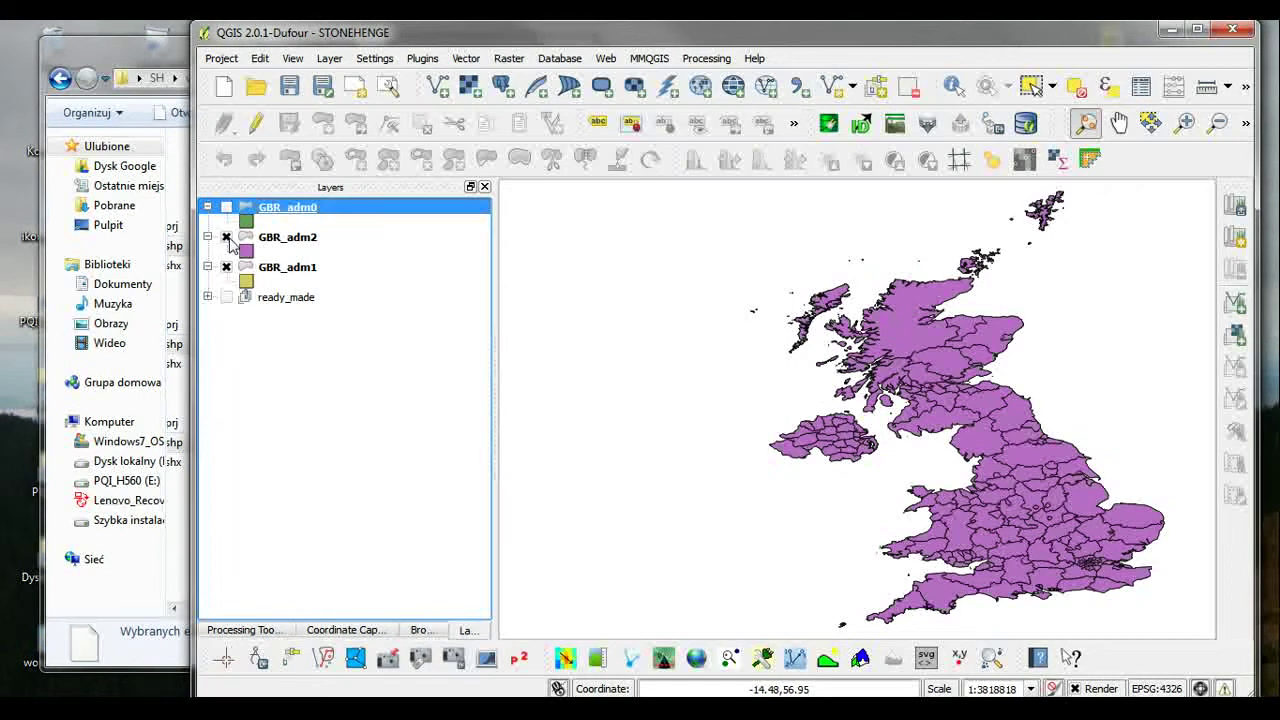
click(226, 238)
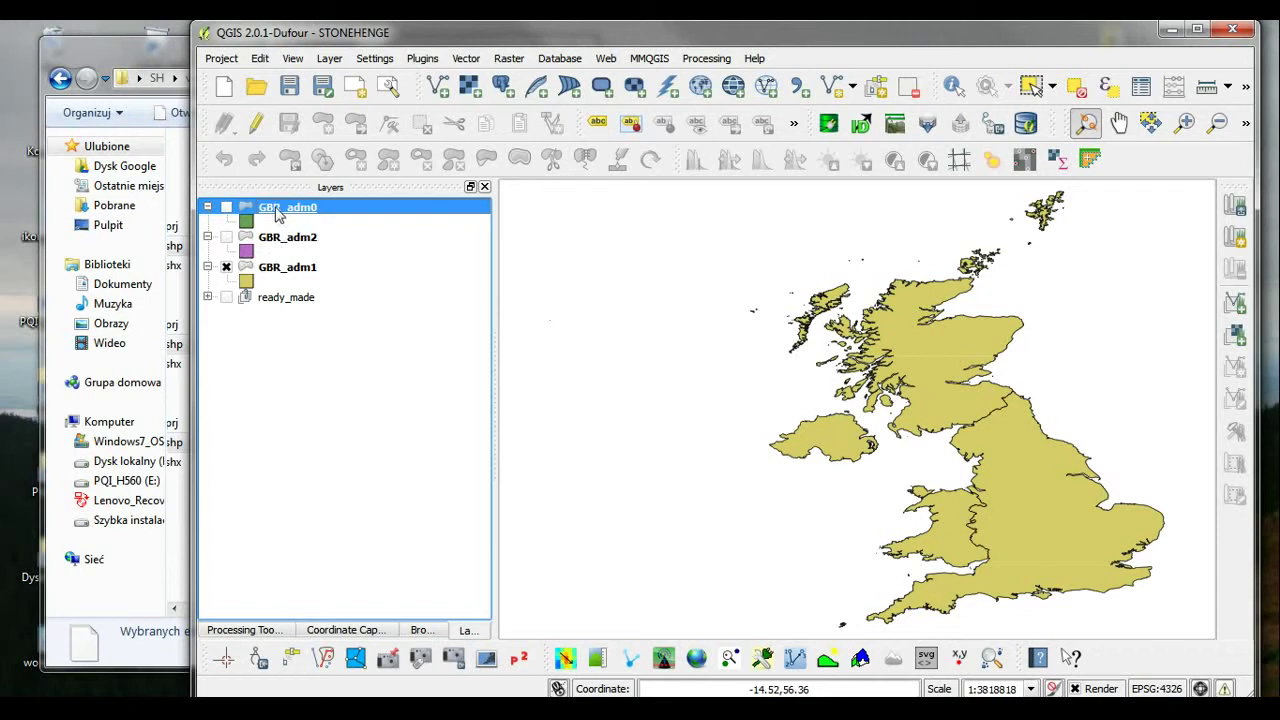
- Create a layer group named GB and move the GBR_adm1, GBR_adm2 and GBR_adm0 layers into it
right_click(250, 347)
click(280, 350)
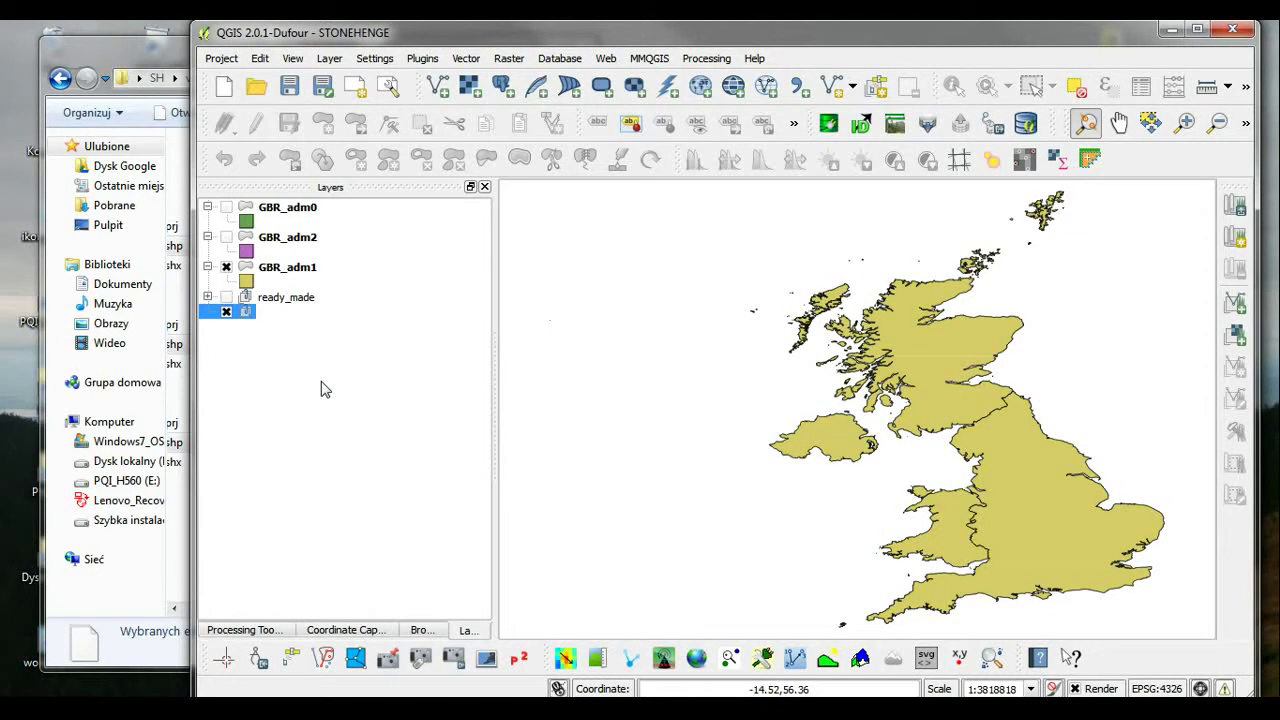
key(Return)
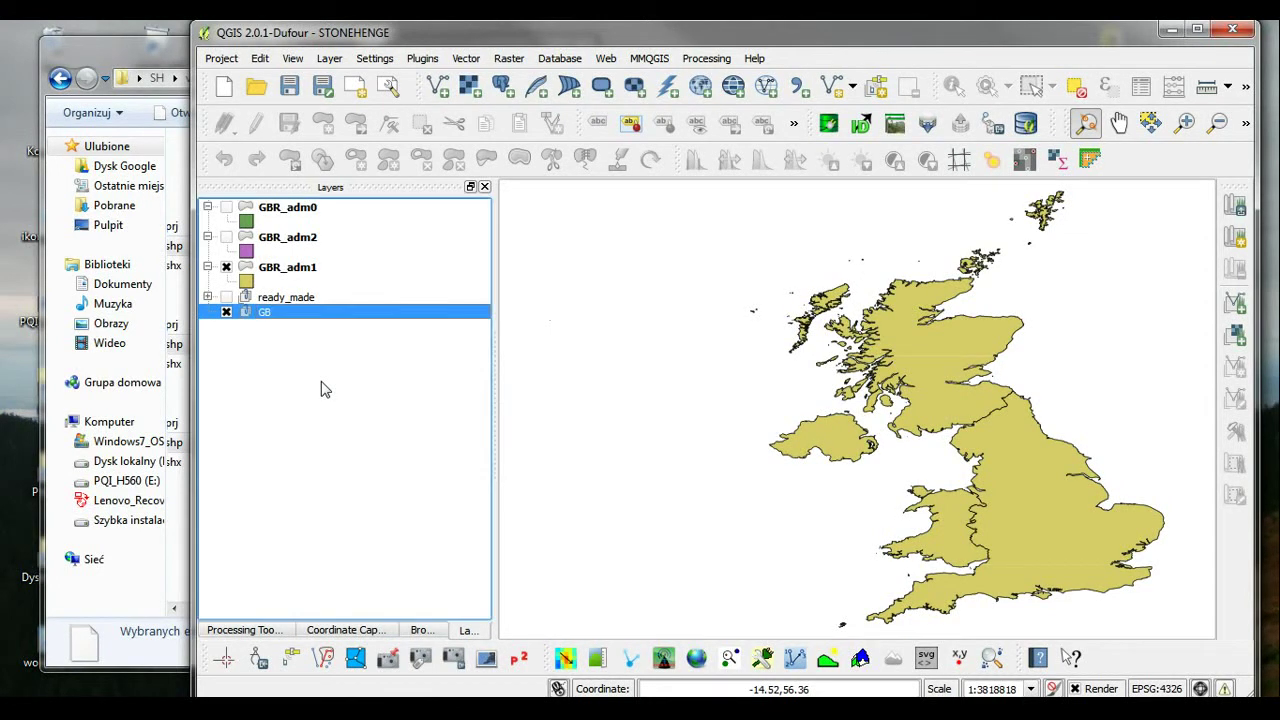
drag(305, 270, 309, 290)
drag(303, 243, 304, 260)
drag(302, 214, 327, 238)
- Minimize the QGIS, stonehenge_1.jpeg image and vector folder windows to clear the desktop
click(1172, 31)
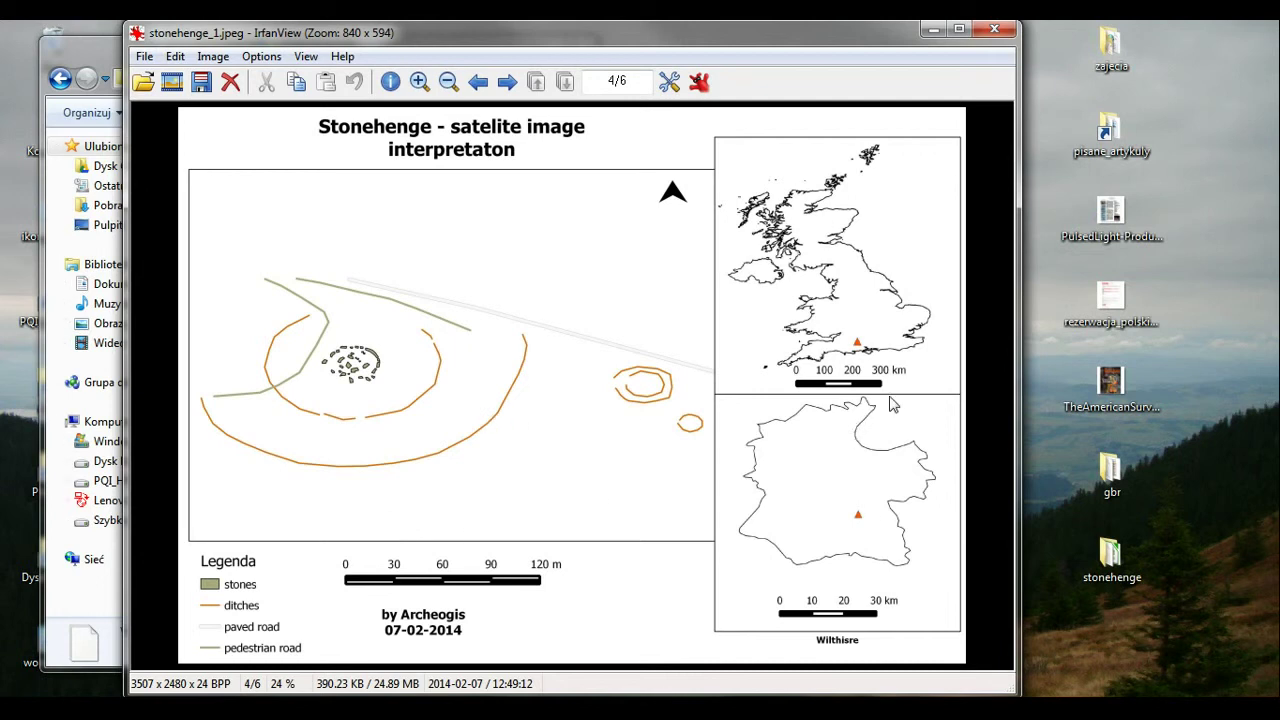
click(934, 30)
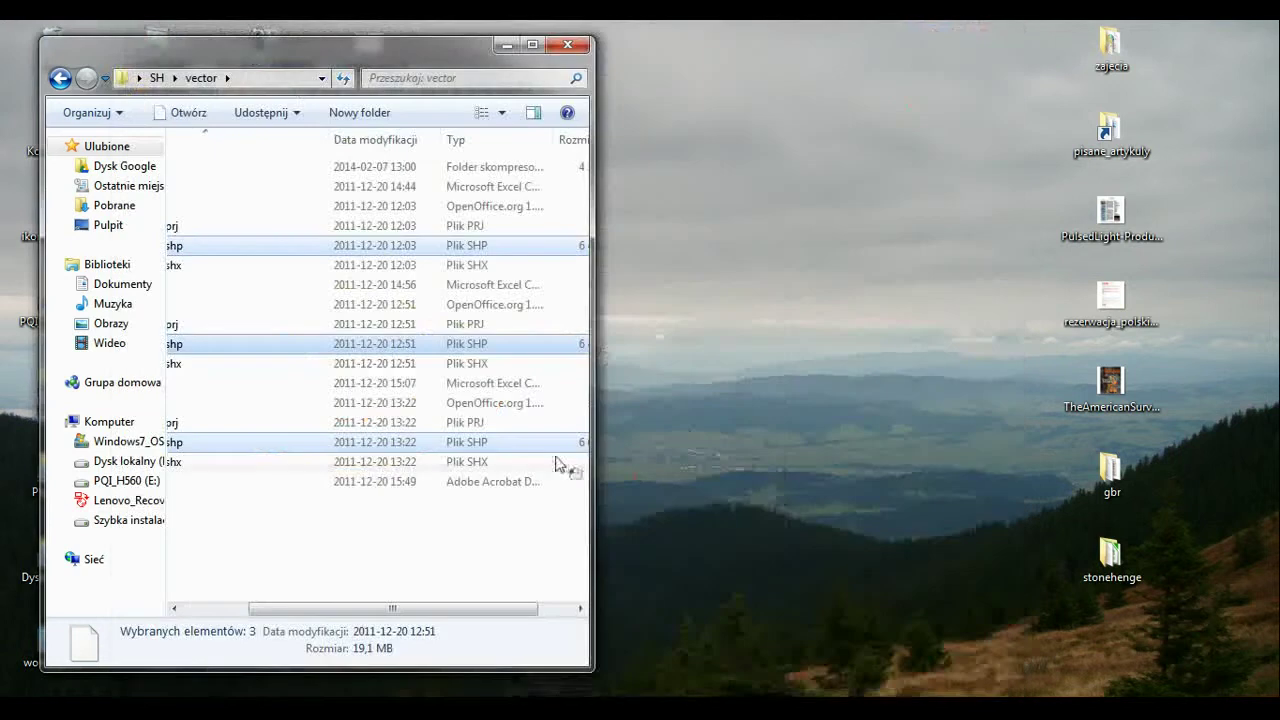
click(507, 45)
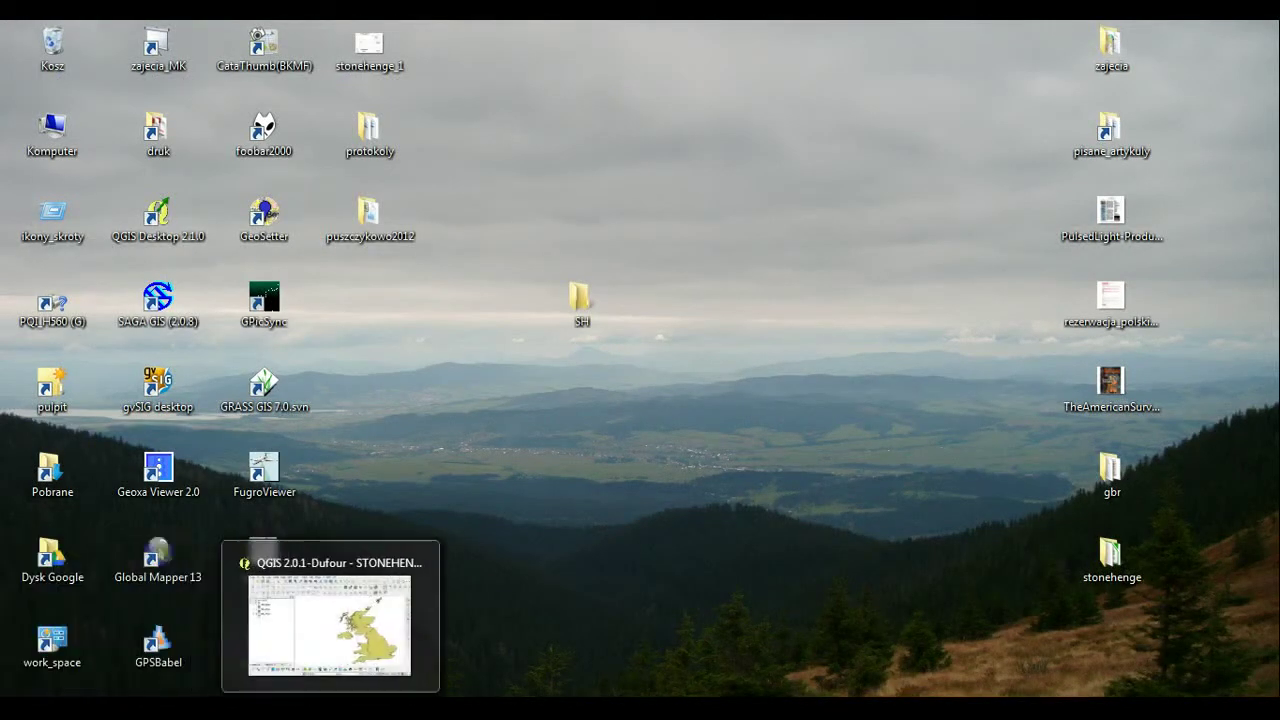
- Switch to Chrome, follow the coordinates link in Wikipedia's Stonehenge article to GeoHack, and examine the WGS84 decimal coordinates there
click(345, 706)
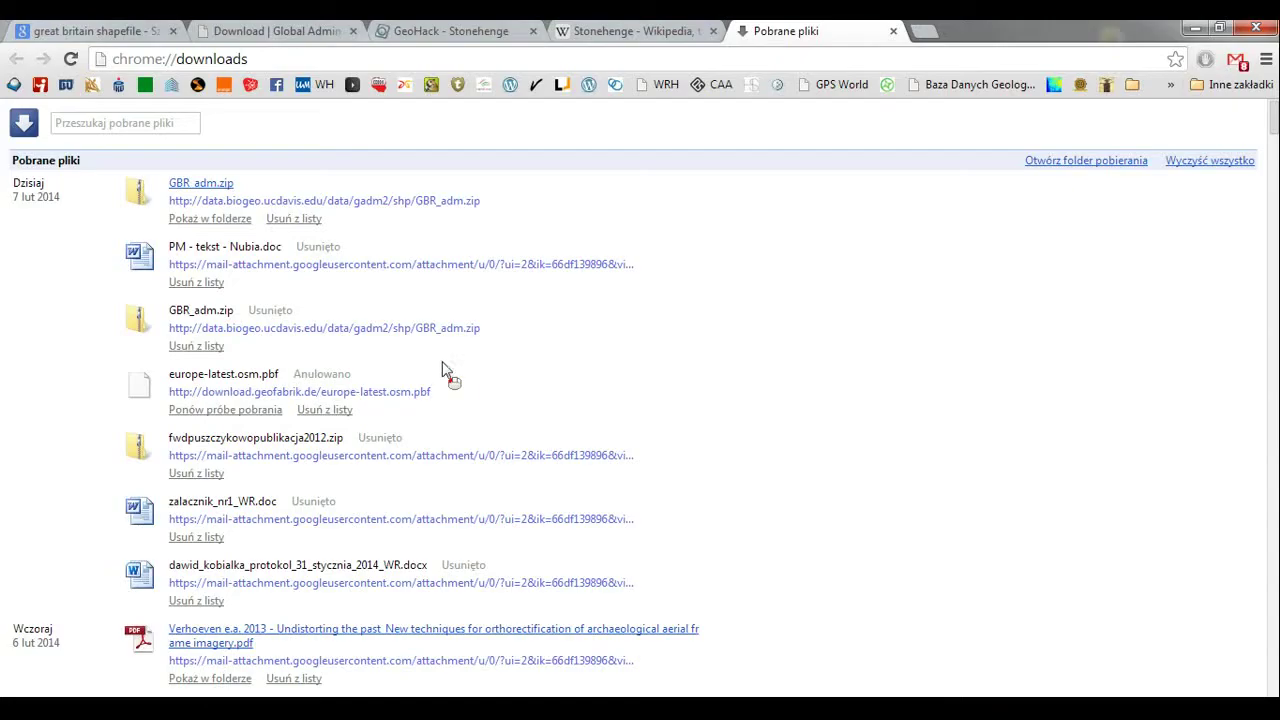
click(594, 31)
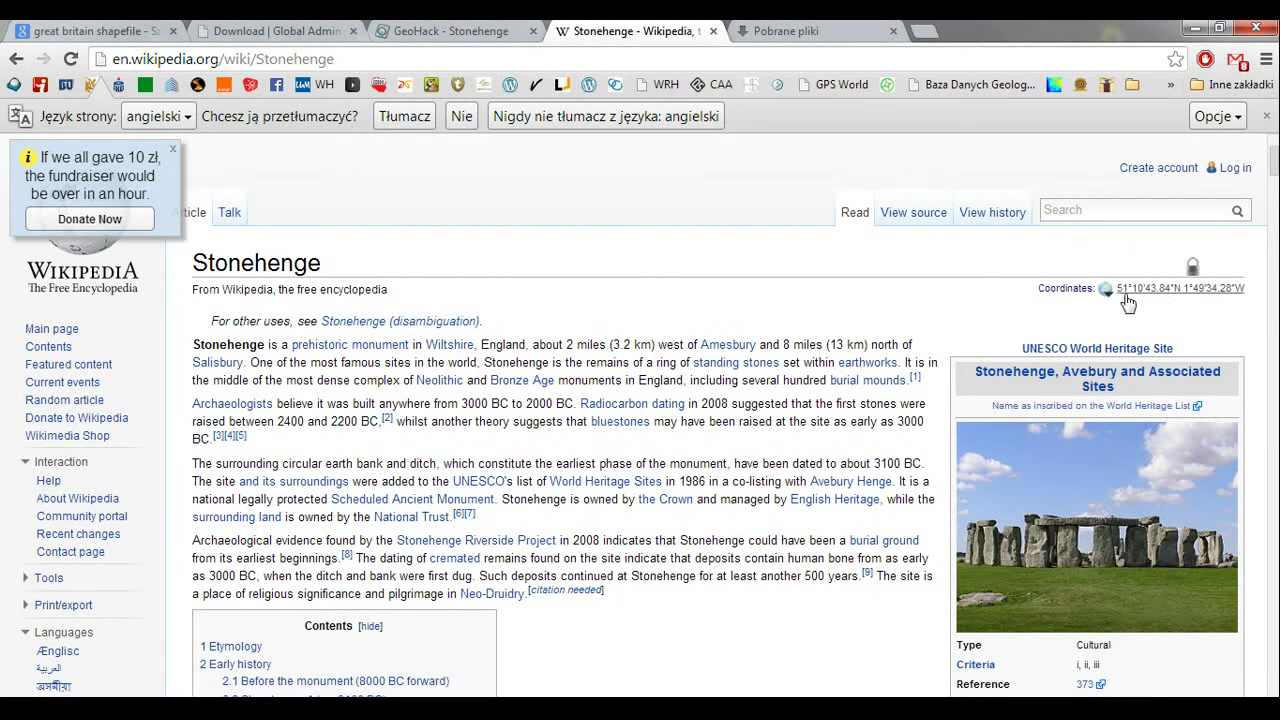
click(1161, 296)
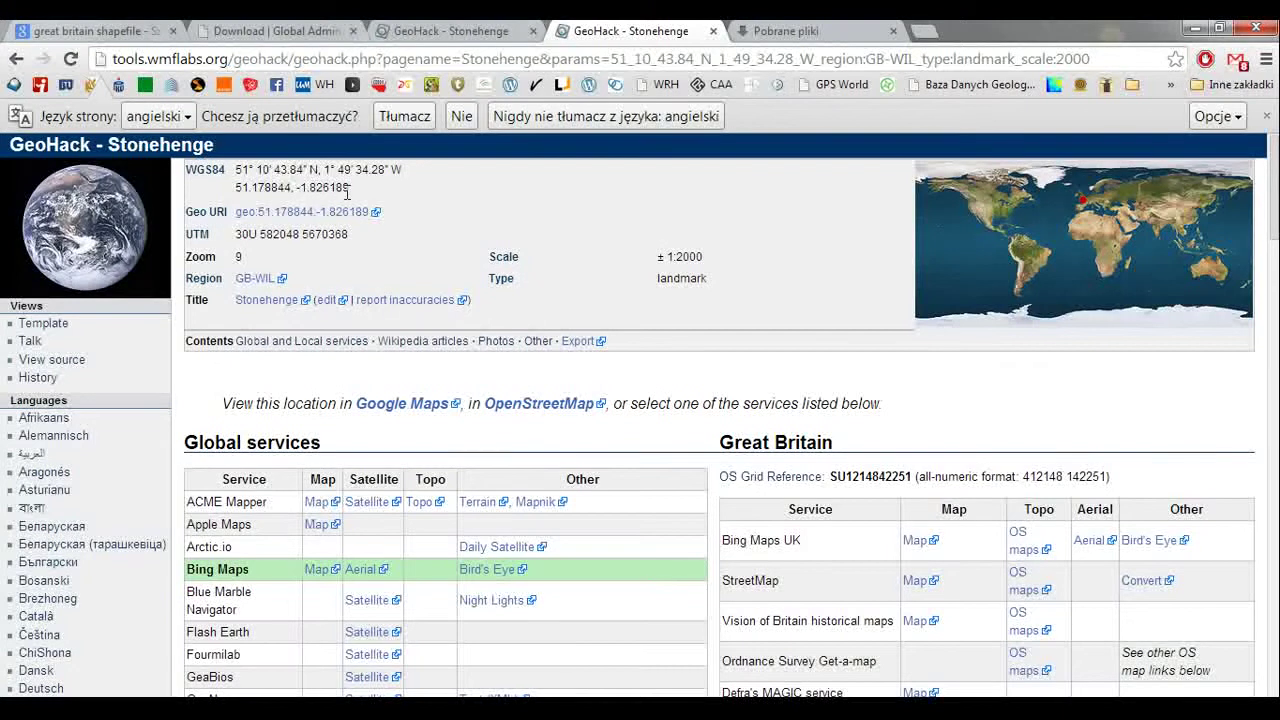
drag(349, 187, 242, 192)
click(421, 204)
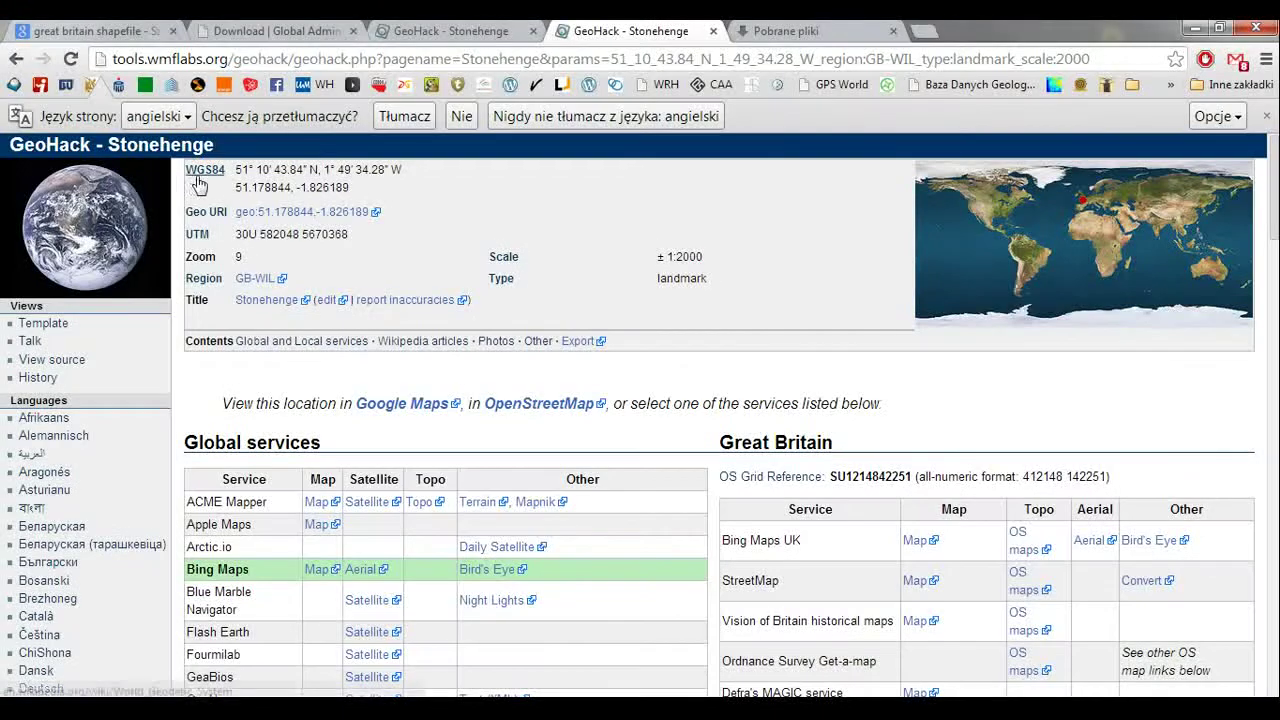
click(1219, 28)
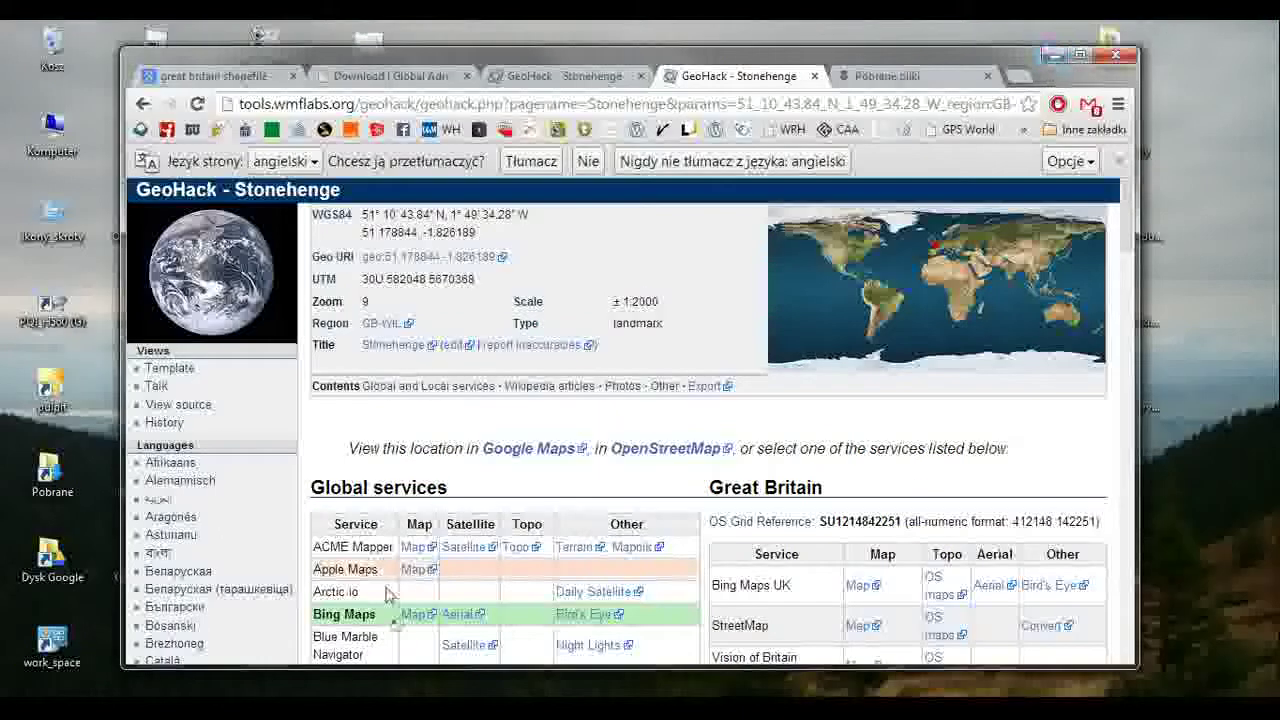
- Switch back to the maximized QGIS window, save the project, and display the GBR_adm0 layer instead of GBR_adm1
click(1053, 56)
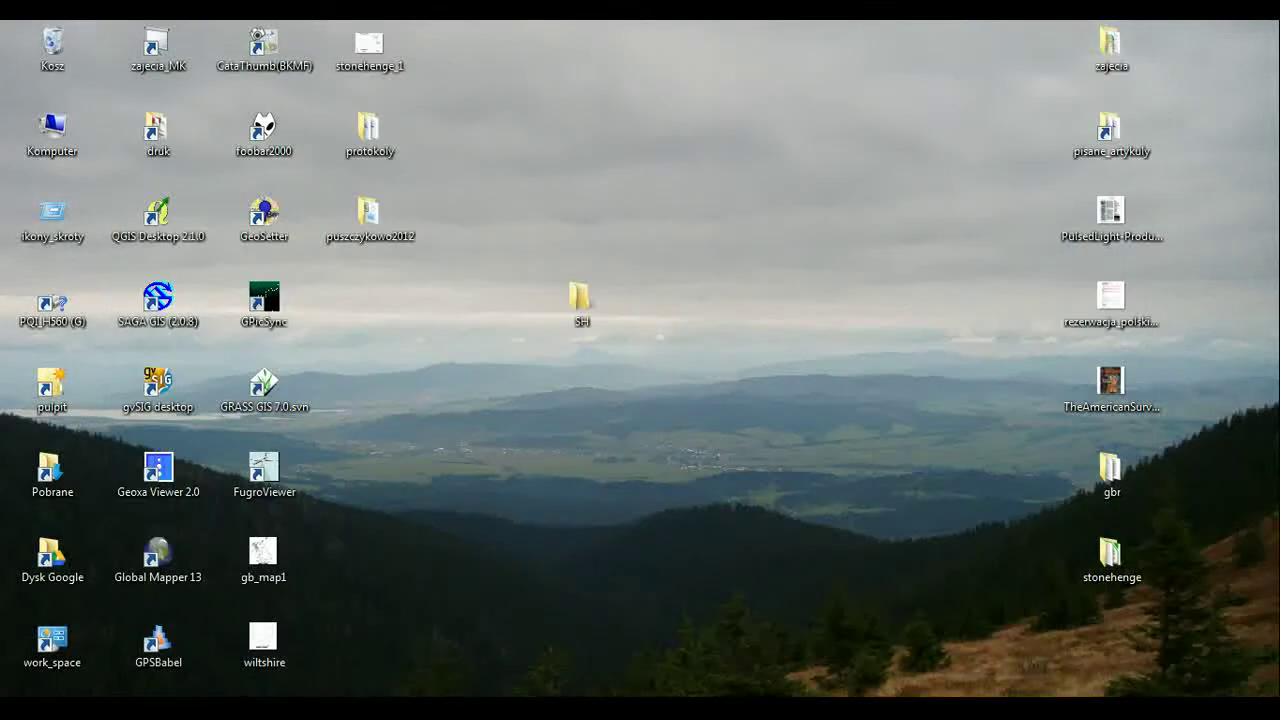
click(421, 703)
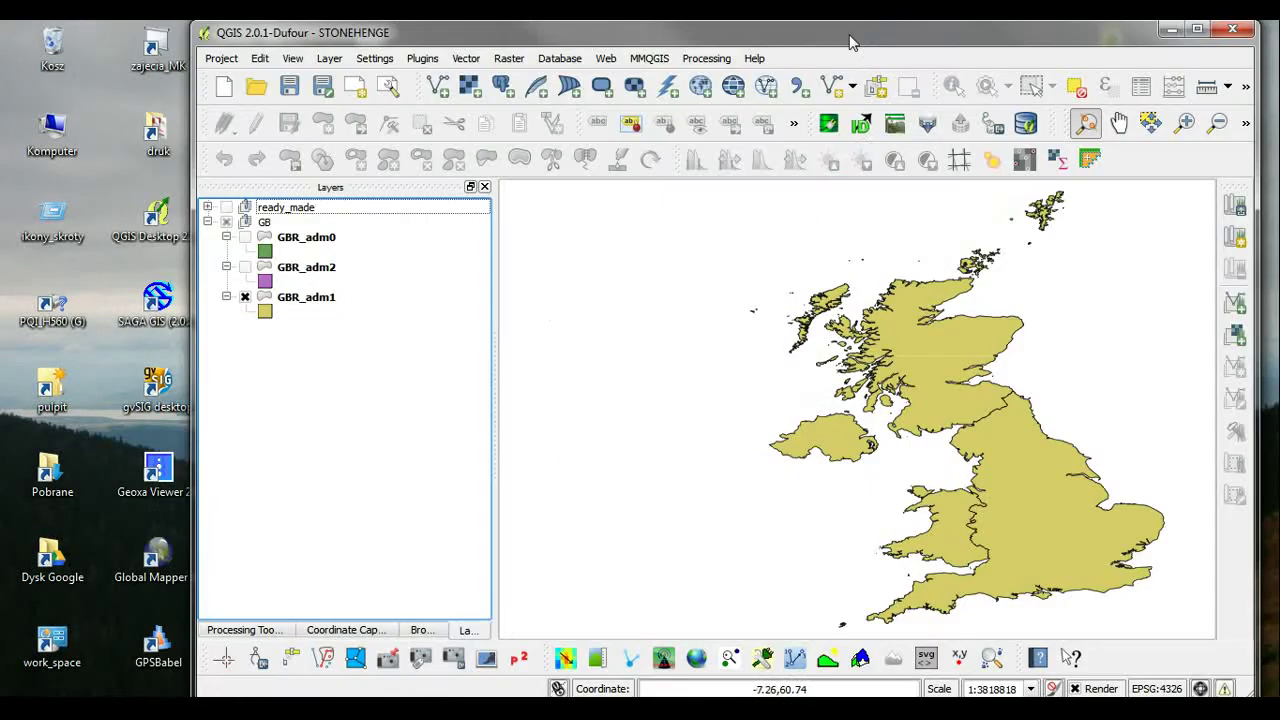
drag(850, 37, 791, 22)
click(92, 78)
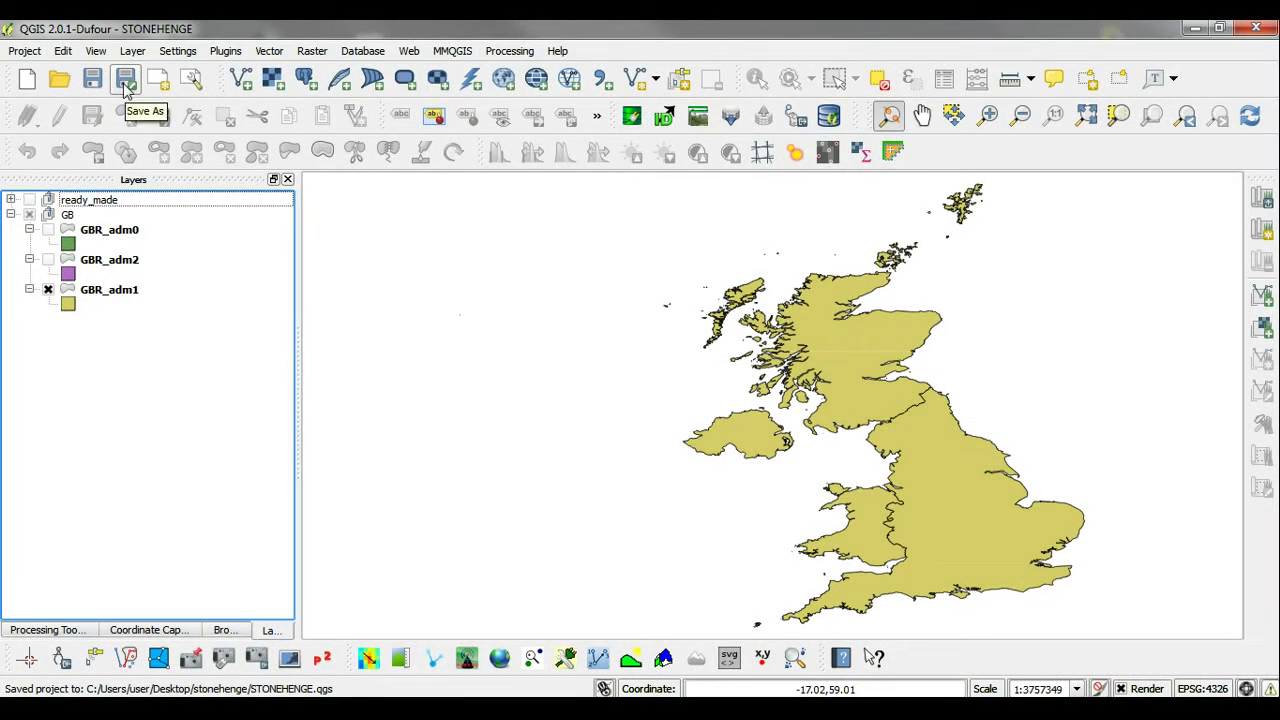
click(48, 289)
click(48, 230)
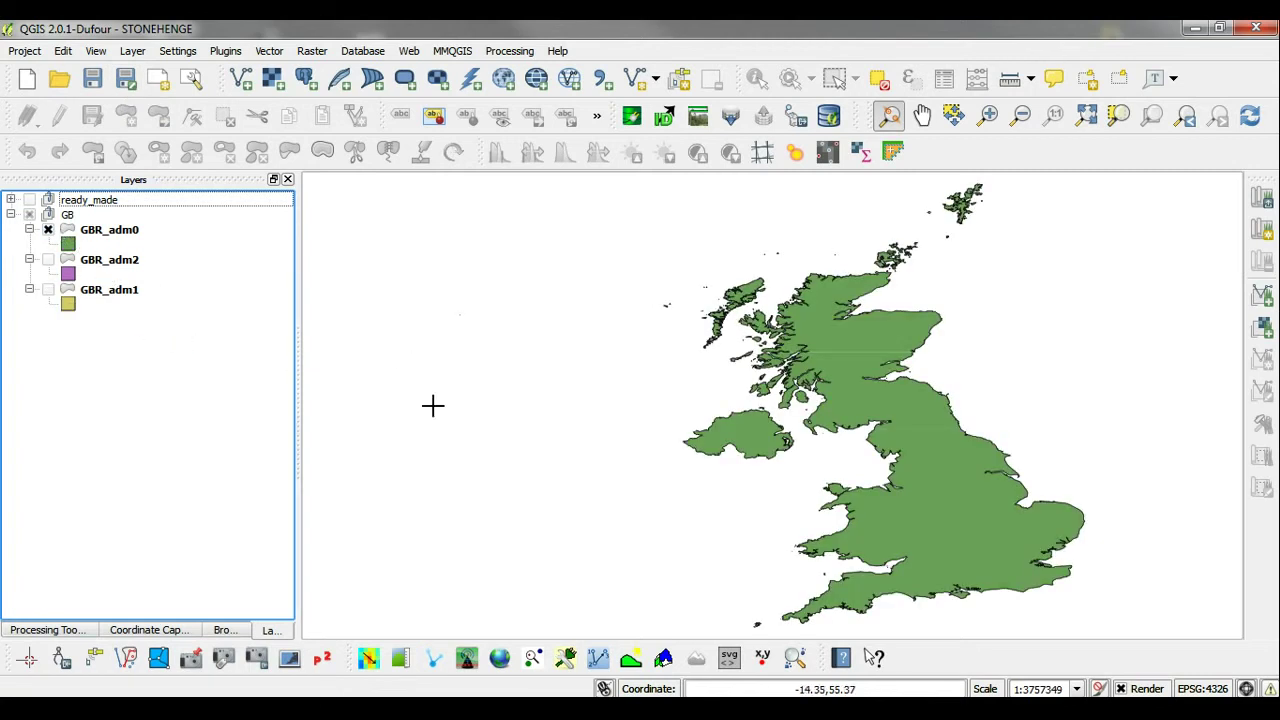
- Open the Plugin Manager and search the installed plugins for "zo", then clear the search
click(282, 52)
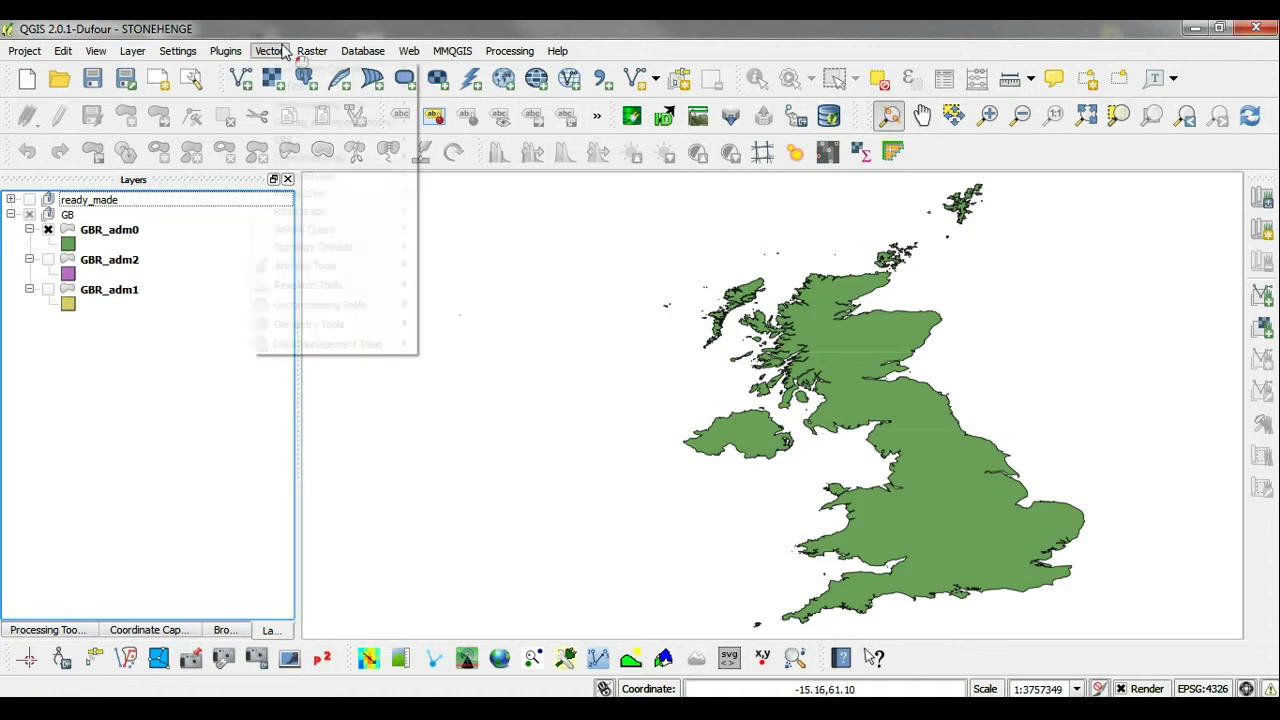
mouse_move(234, 54)
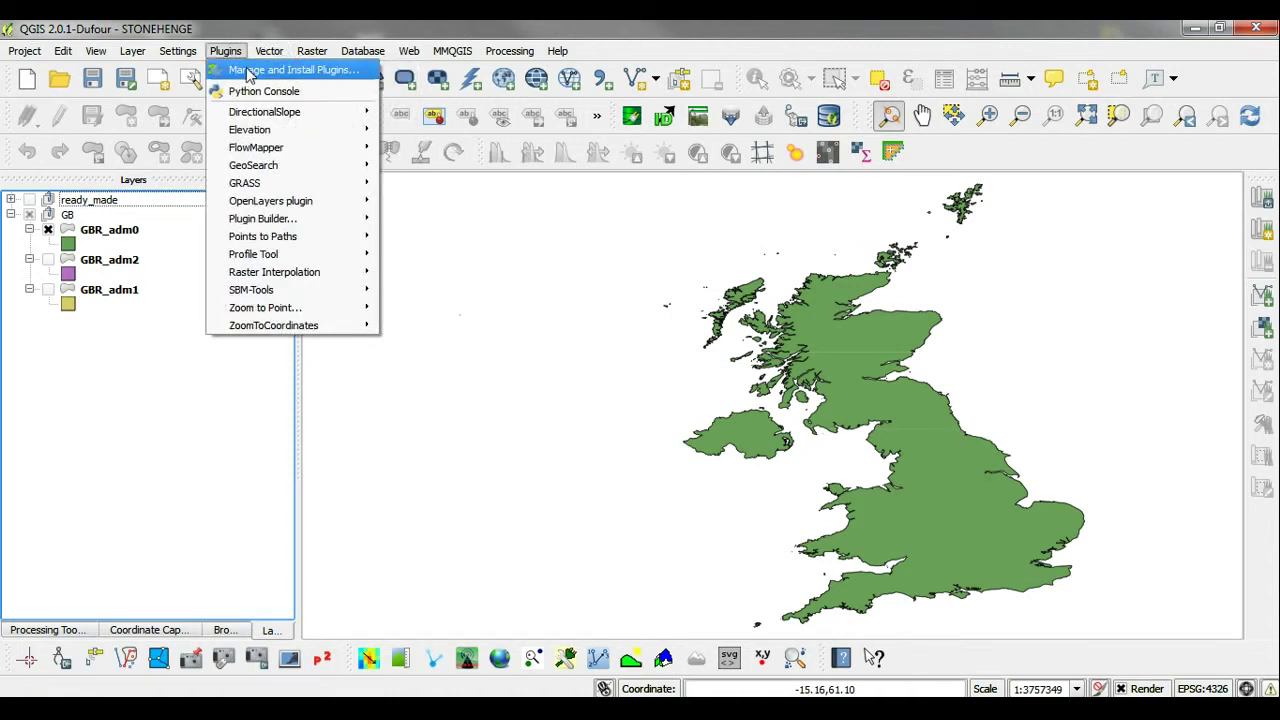
click(248, 72)
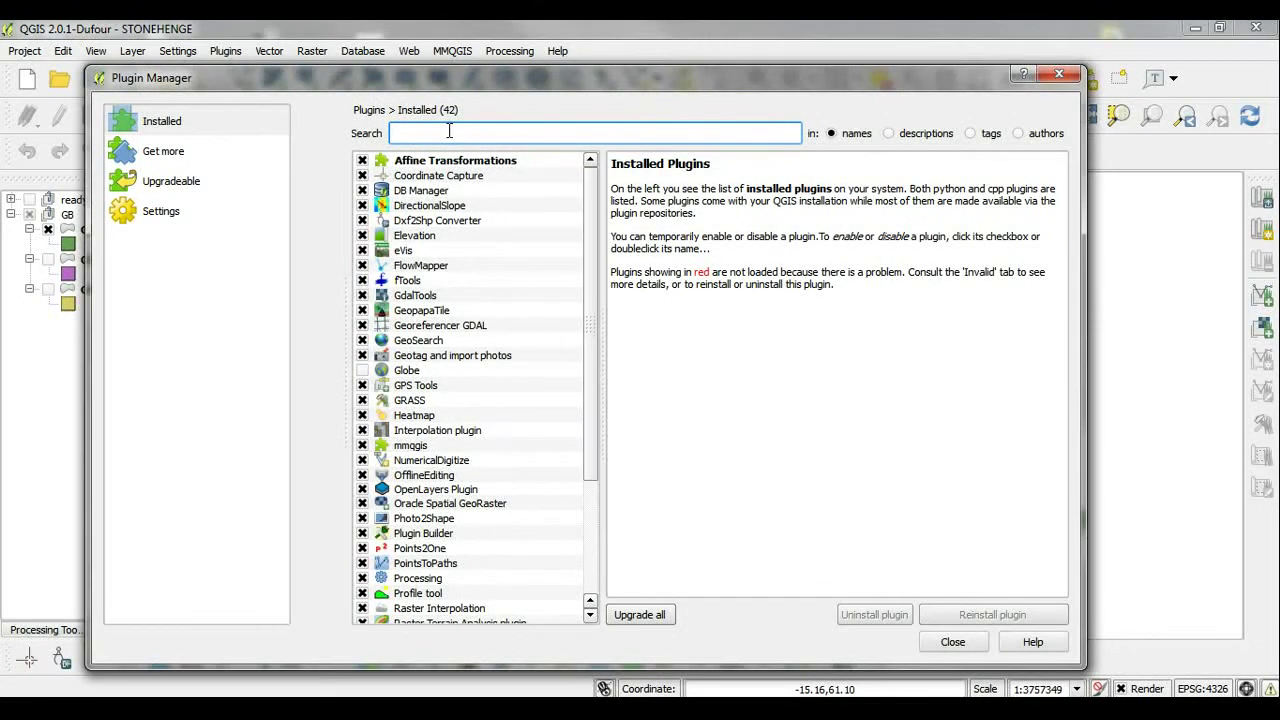
drag(1086, 440, 731, 420)
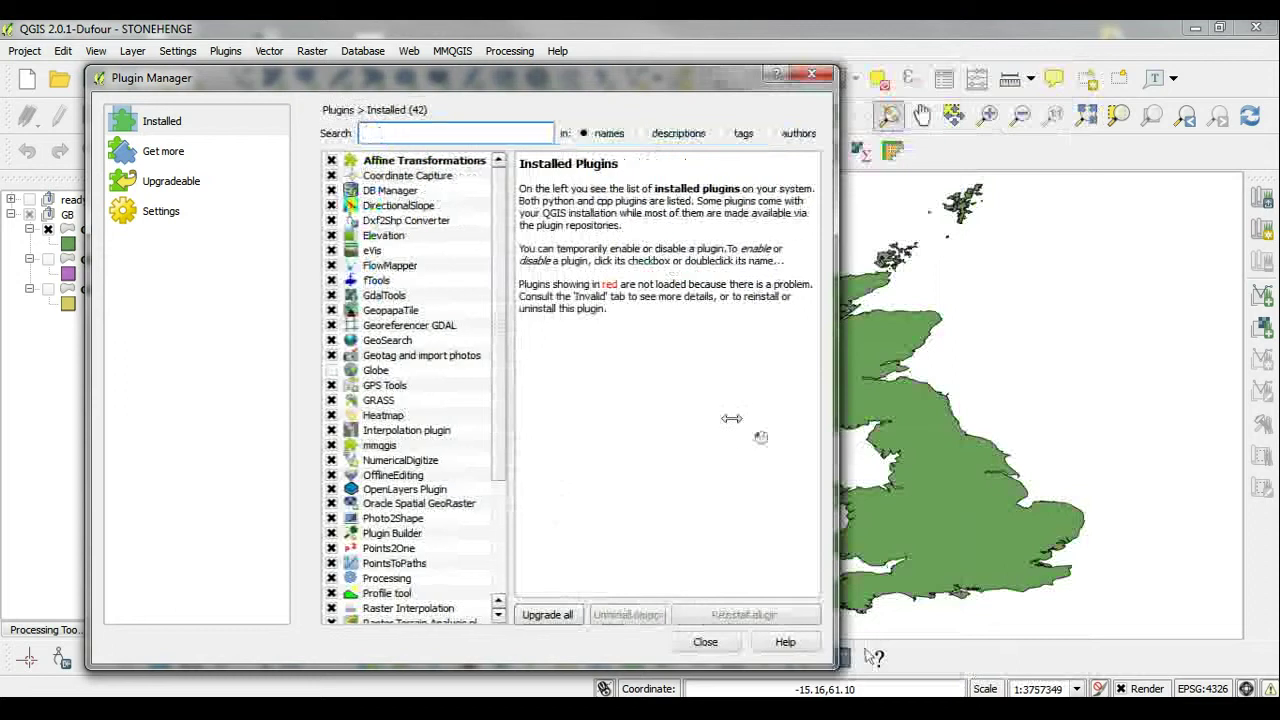
drag(587, 75, 528, 32)
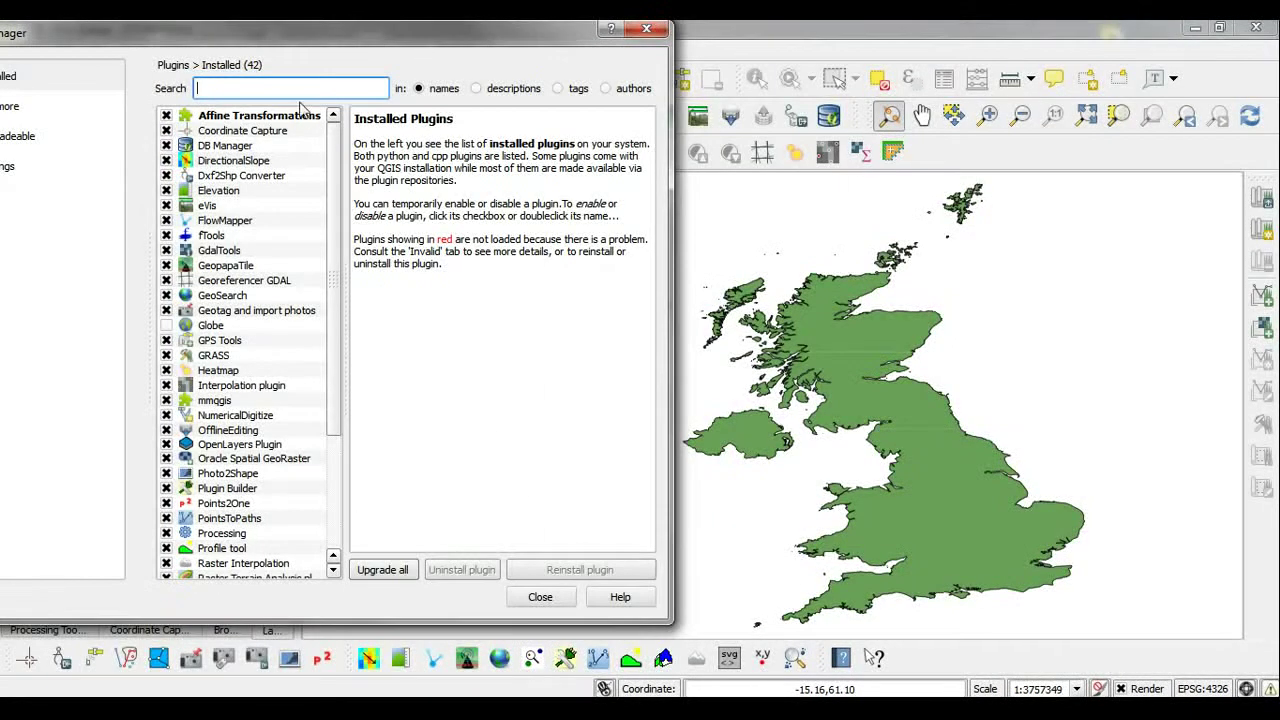
text(zo)
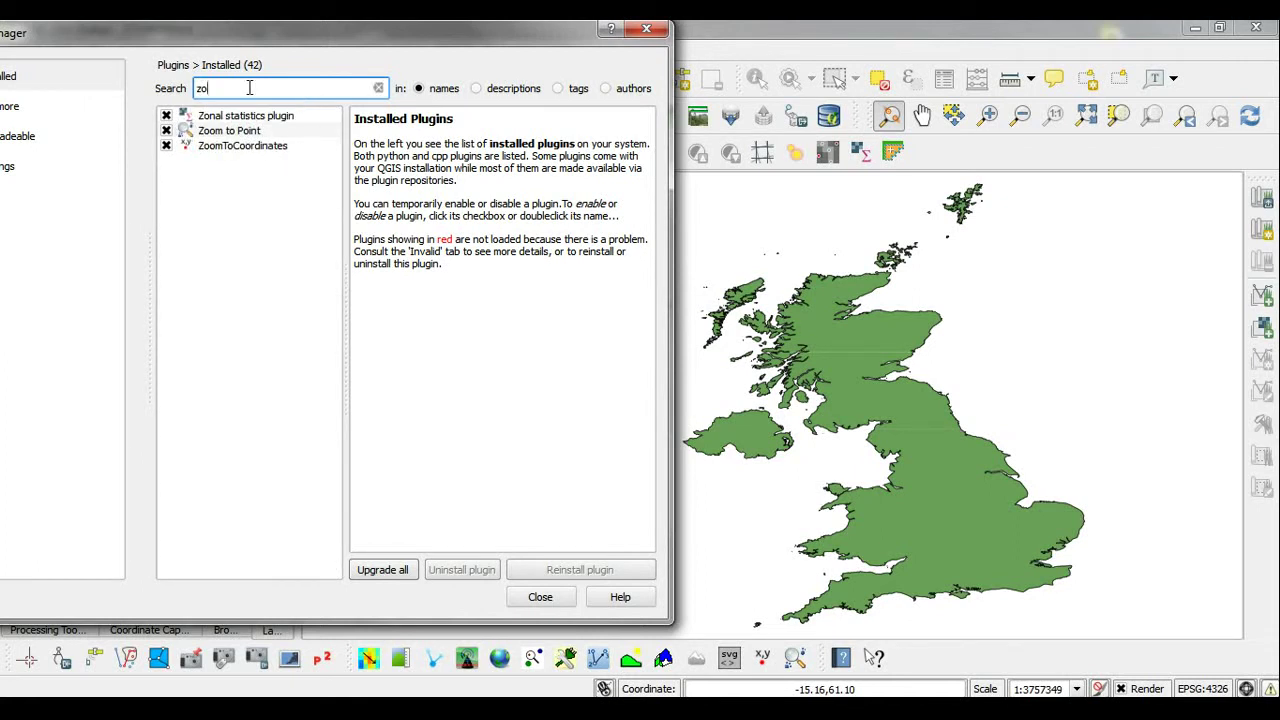
key(BackSpace)
key(BackSpace)
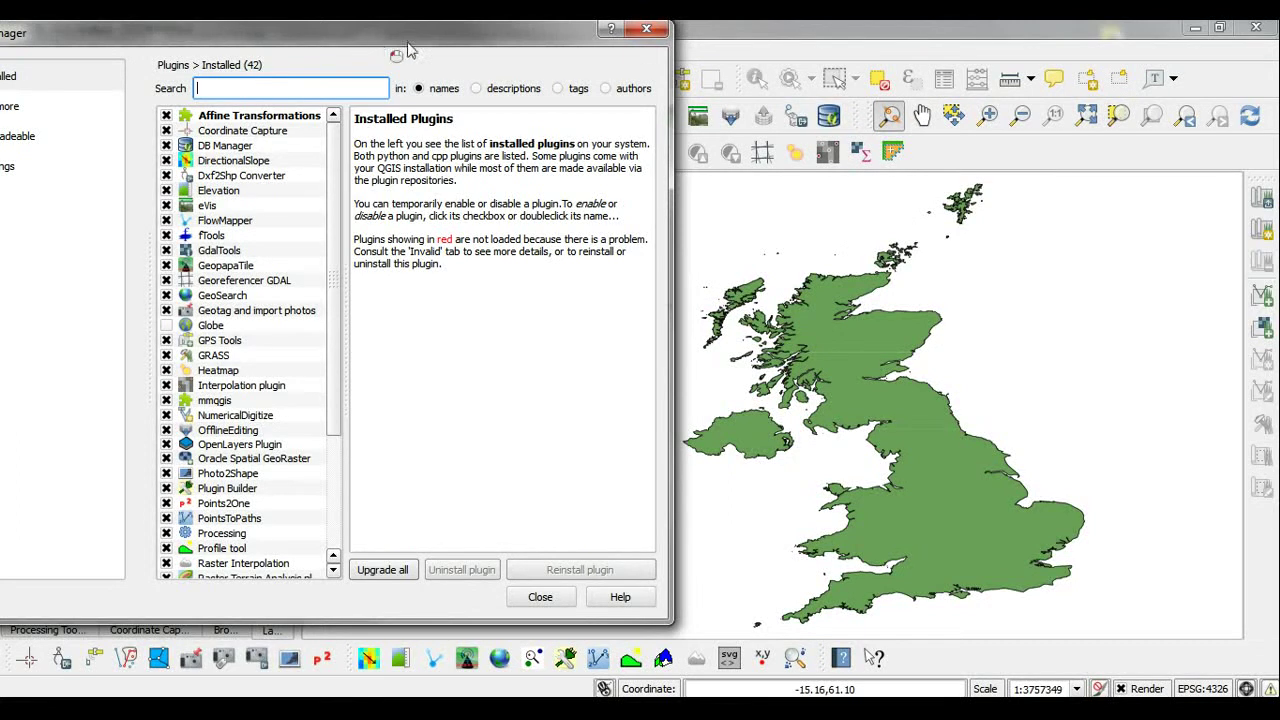
- Examine the details of the installed NumericalDigitize and ZoomToCoordinates plugins, then close the Plugin Manager
drag(409, 44, 622, 52)
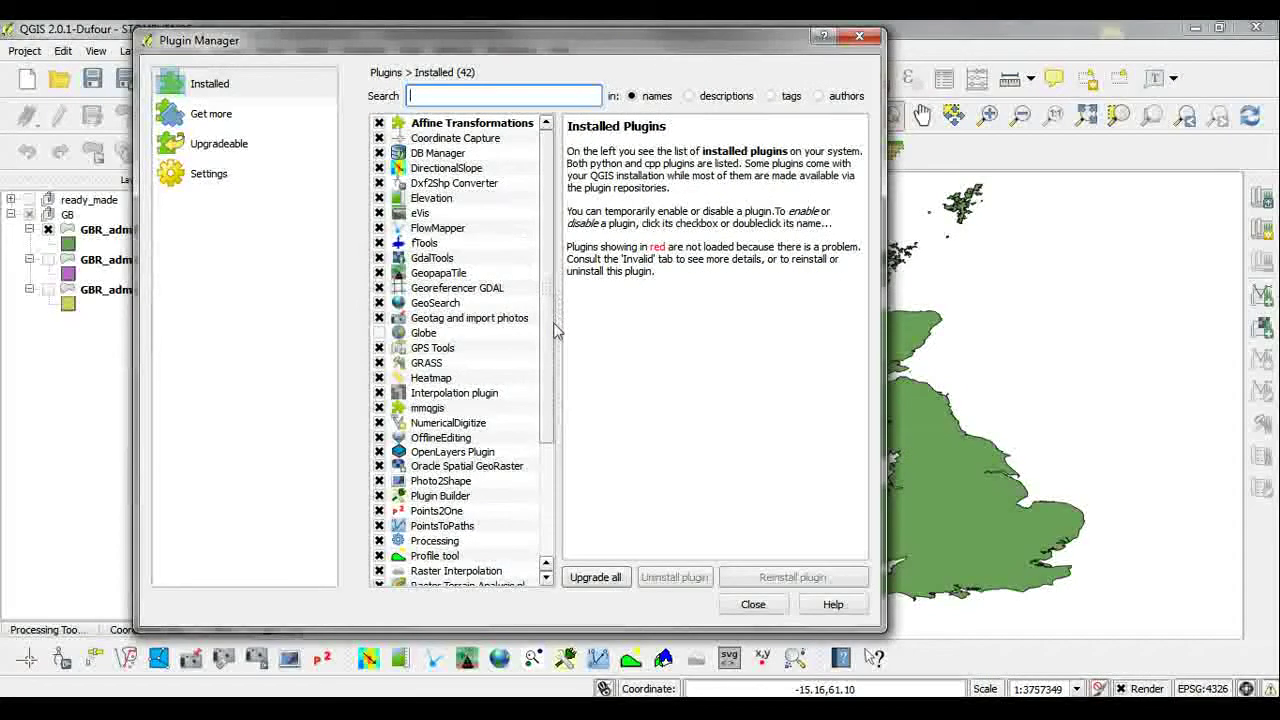
click(468, 423)
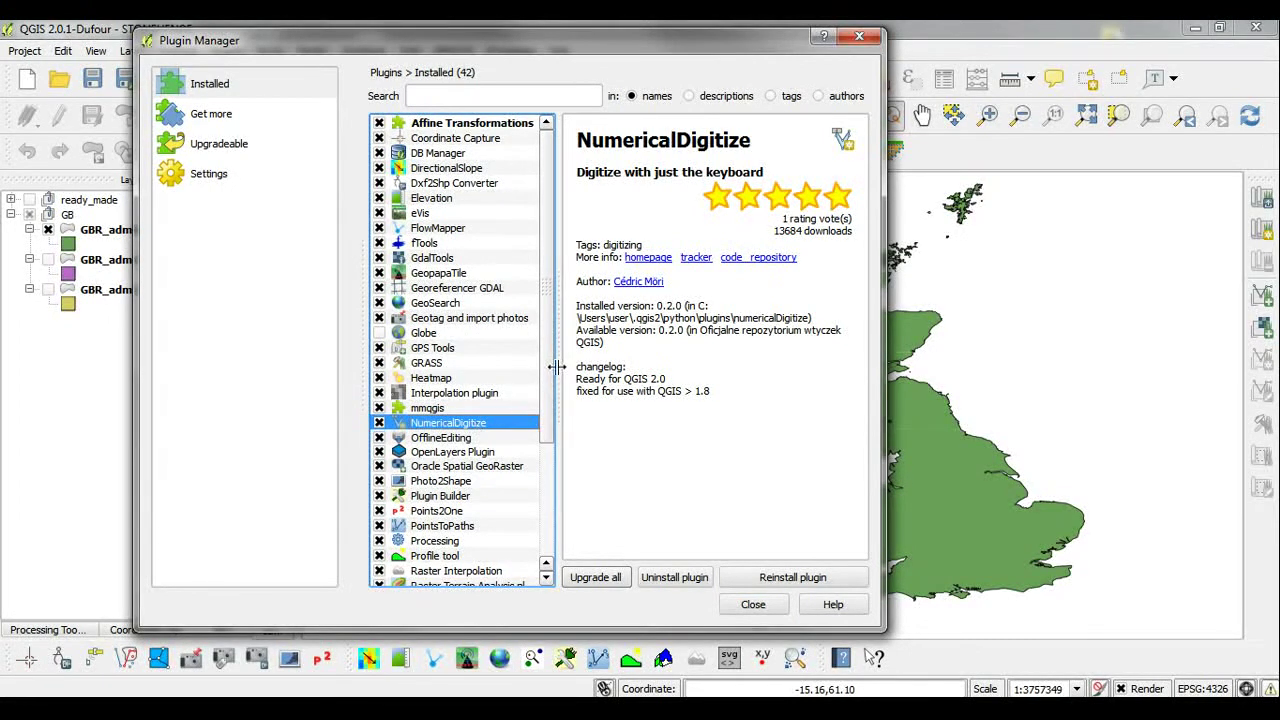
drag(552, 378, 548, 520)
click(482, 570)
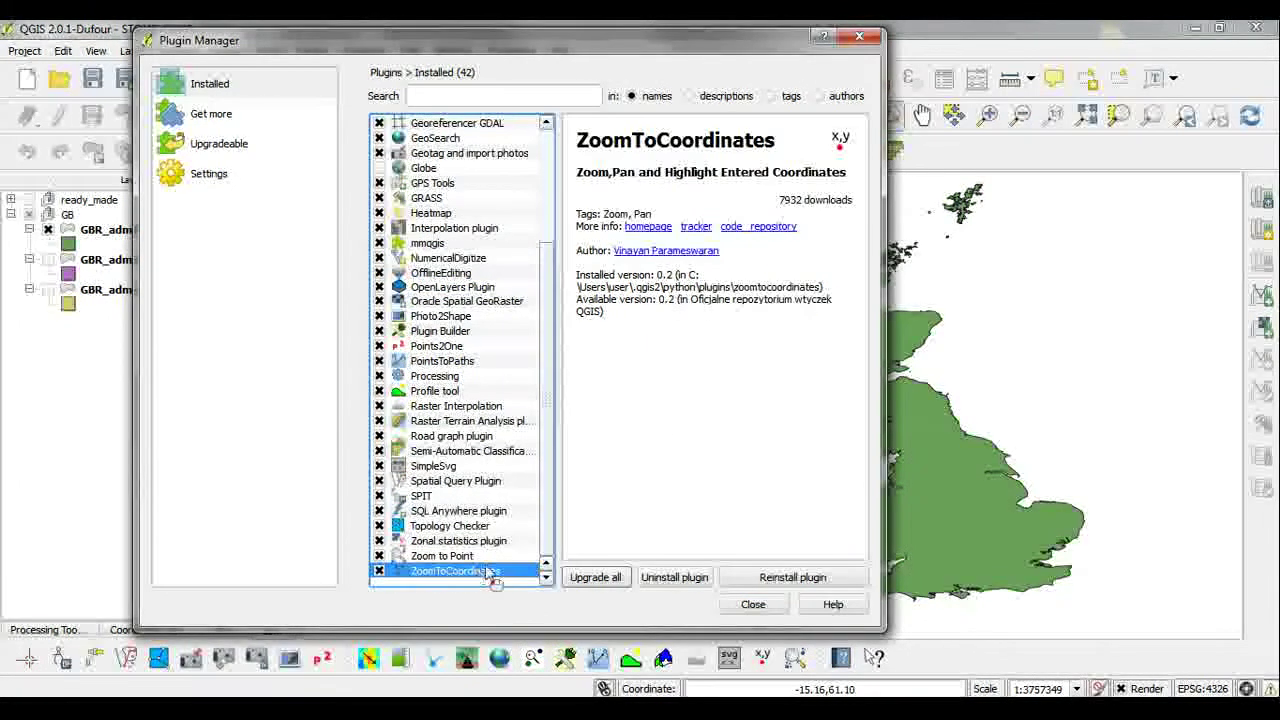
click(752, 602)
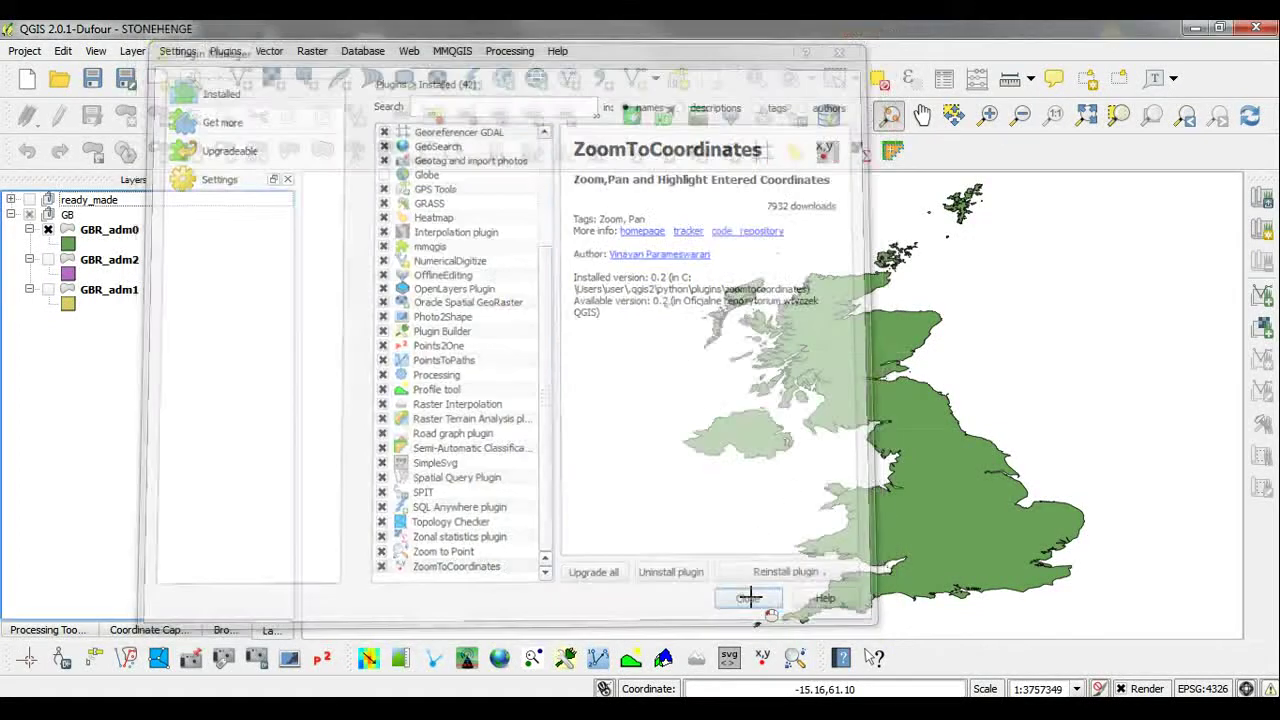
- Open the Zoom To Coordinates tool and copy the longitude -1.826189 from GeoHack in Chrome into its X value
click(762, 657)
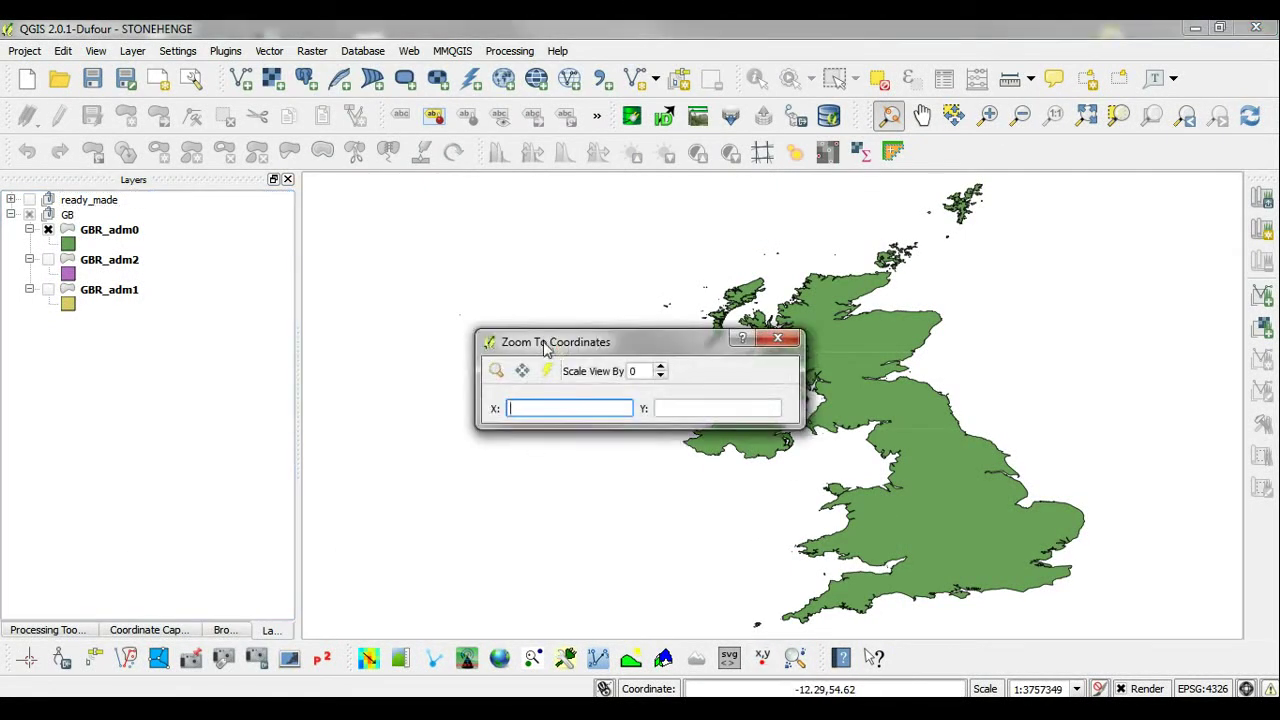
drag(541, 344, 305, 185)
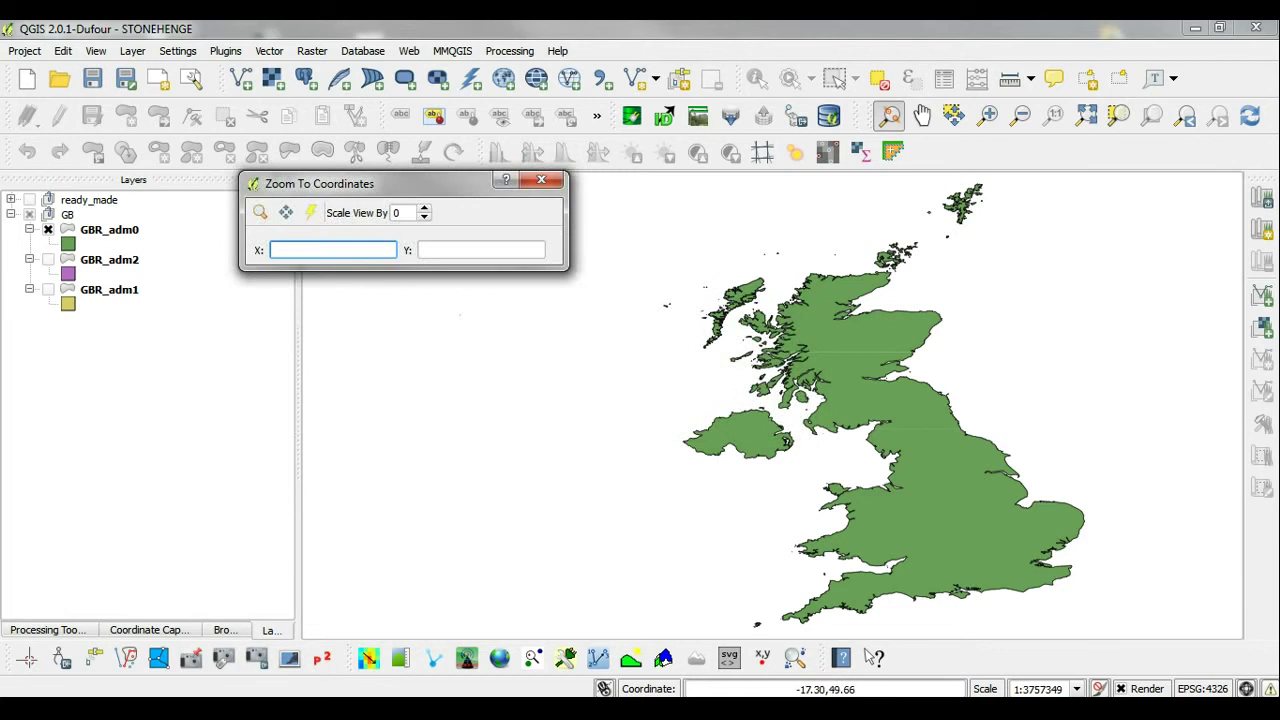
click(294, 710)
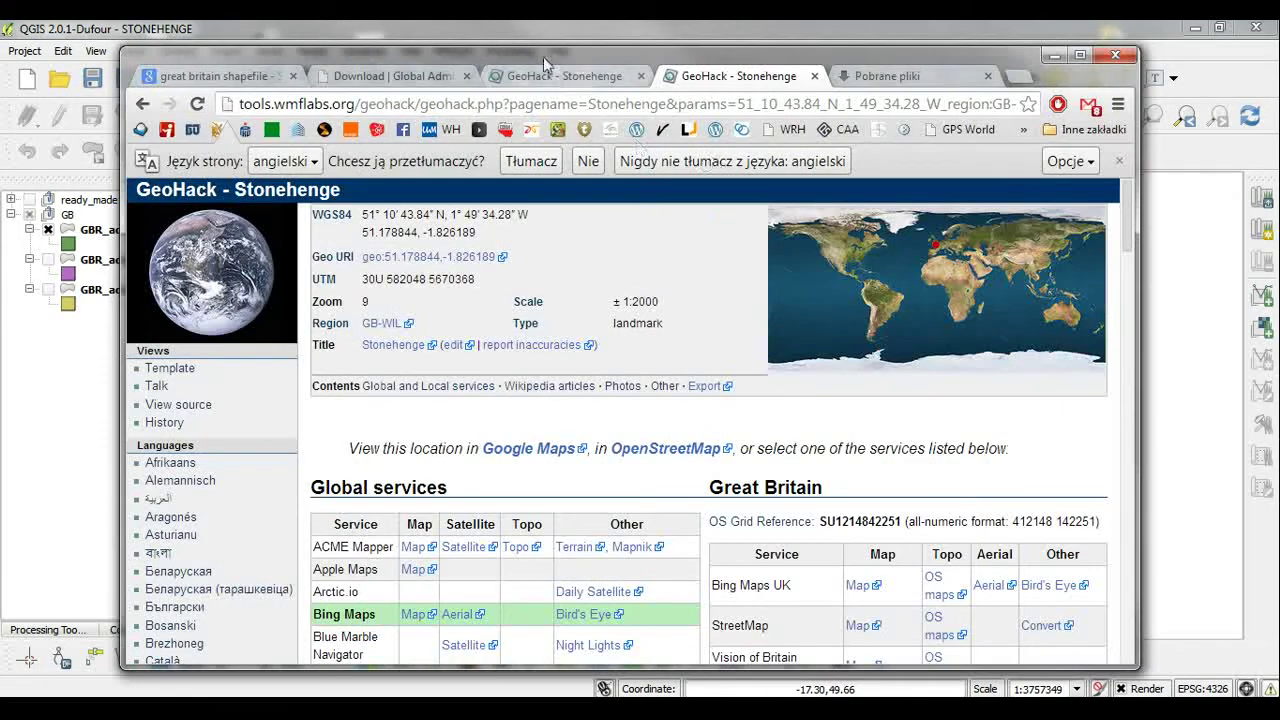
drag(543, 56, 987, 77)
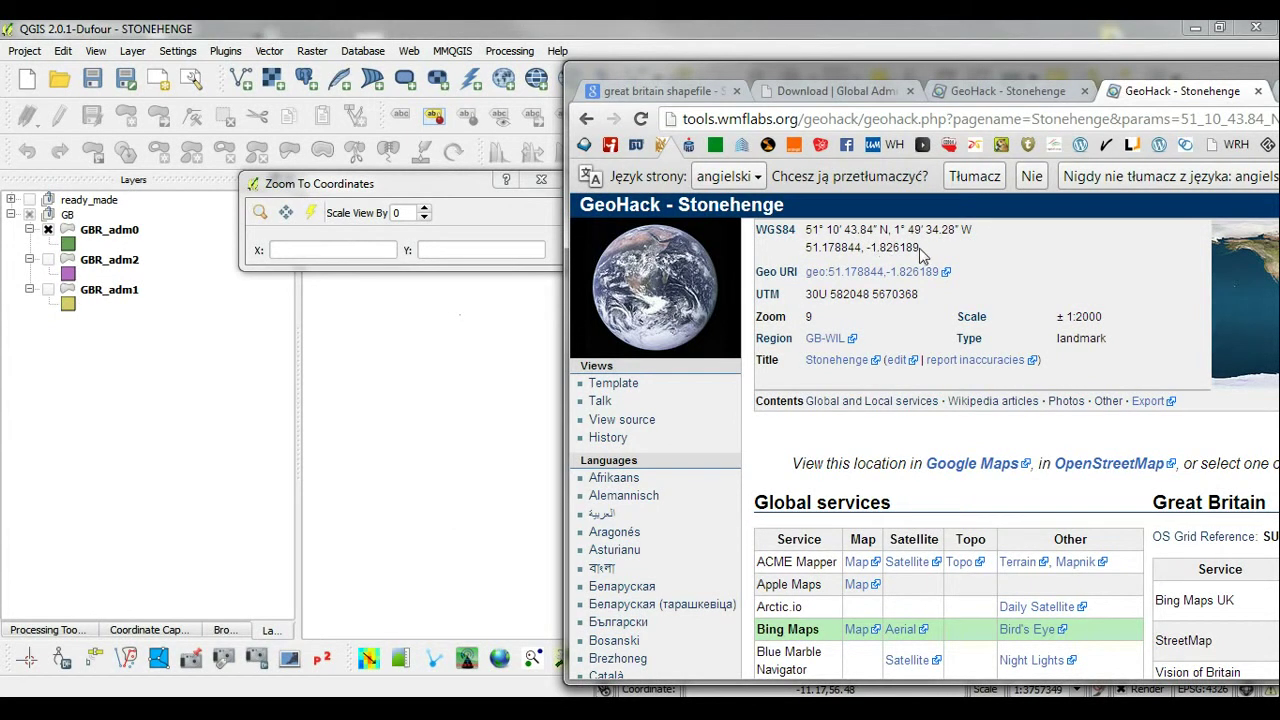
drag(914, 247, 887, 268)
key(ctrl+c)
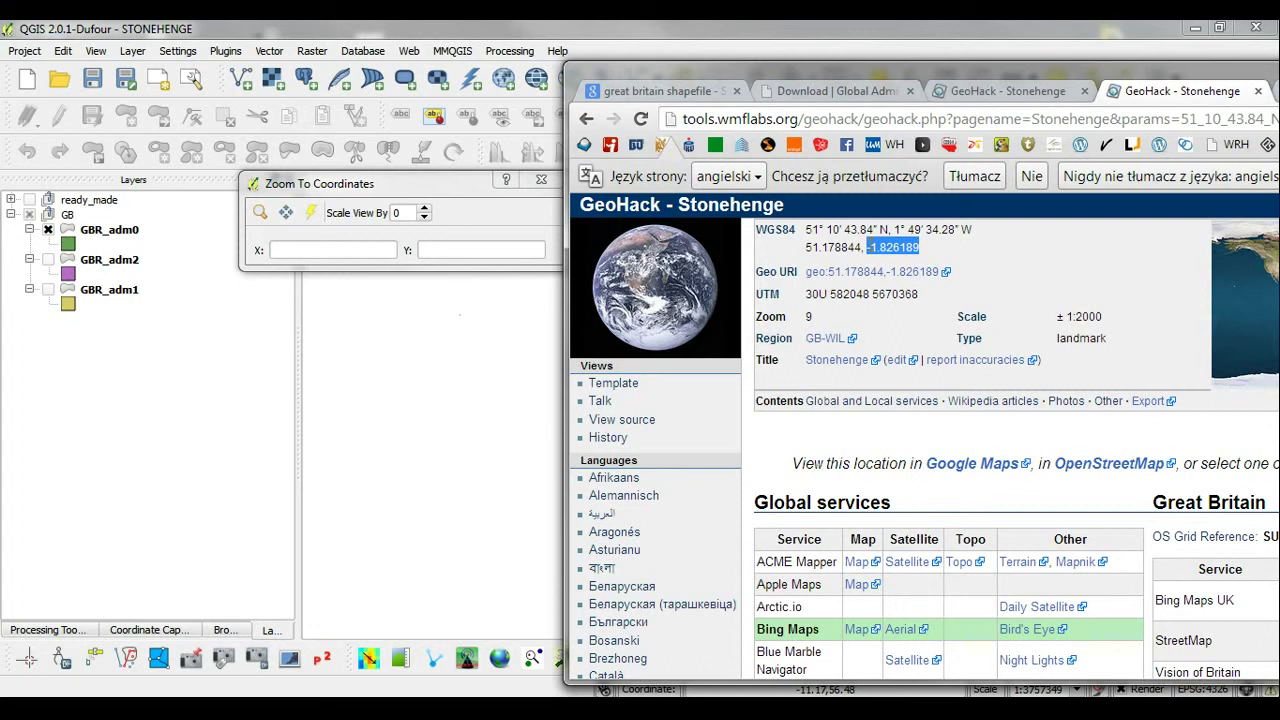
click(352, 249)
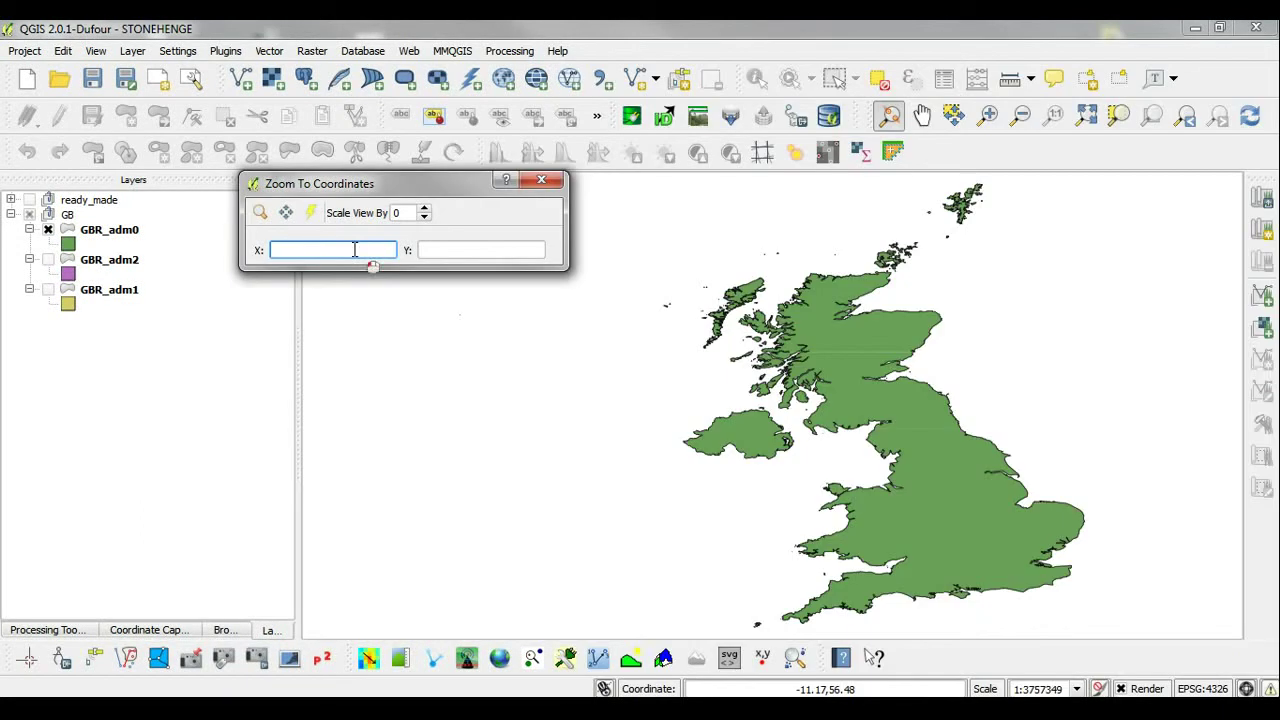
key(ctrl+v)
- Copy the latitude 51.178844 from the GeoHack page into the Y value of Zoom To Coordinates in QGIS
key(alt+Tab)
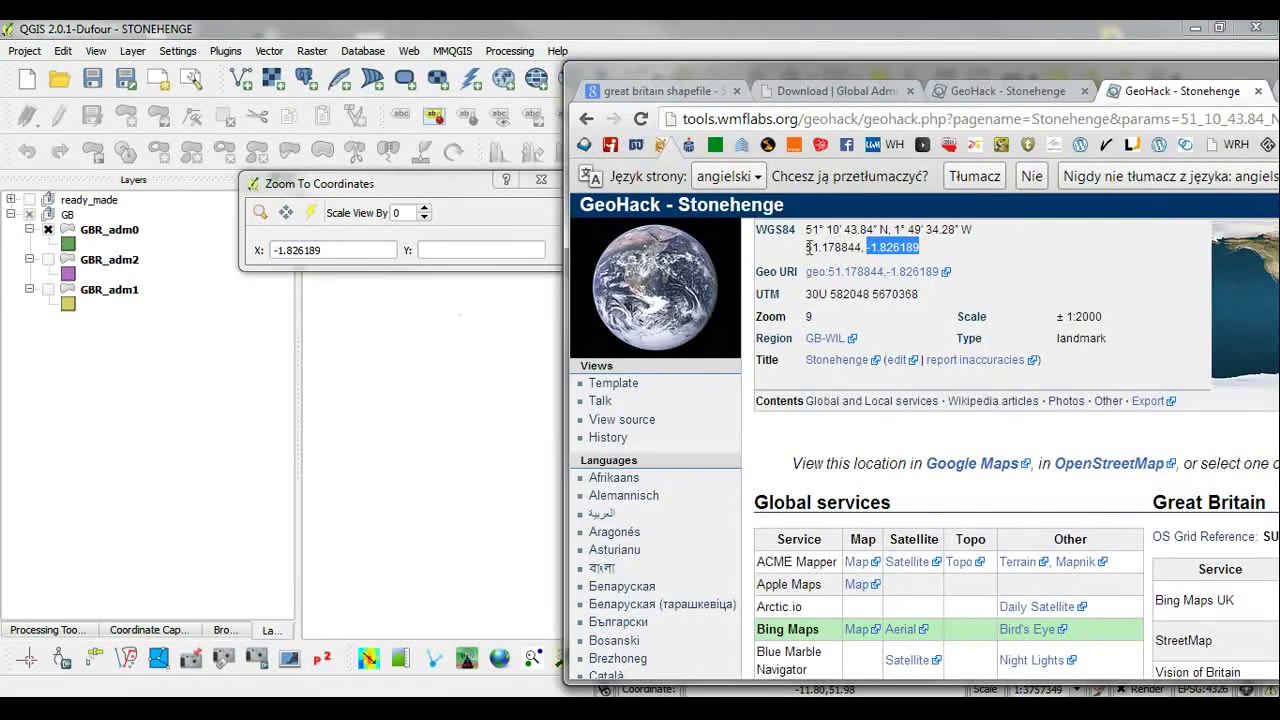
drag(807, 247, 860, 254)
key(ctrl+c)
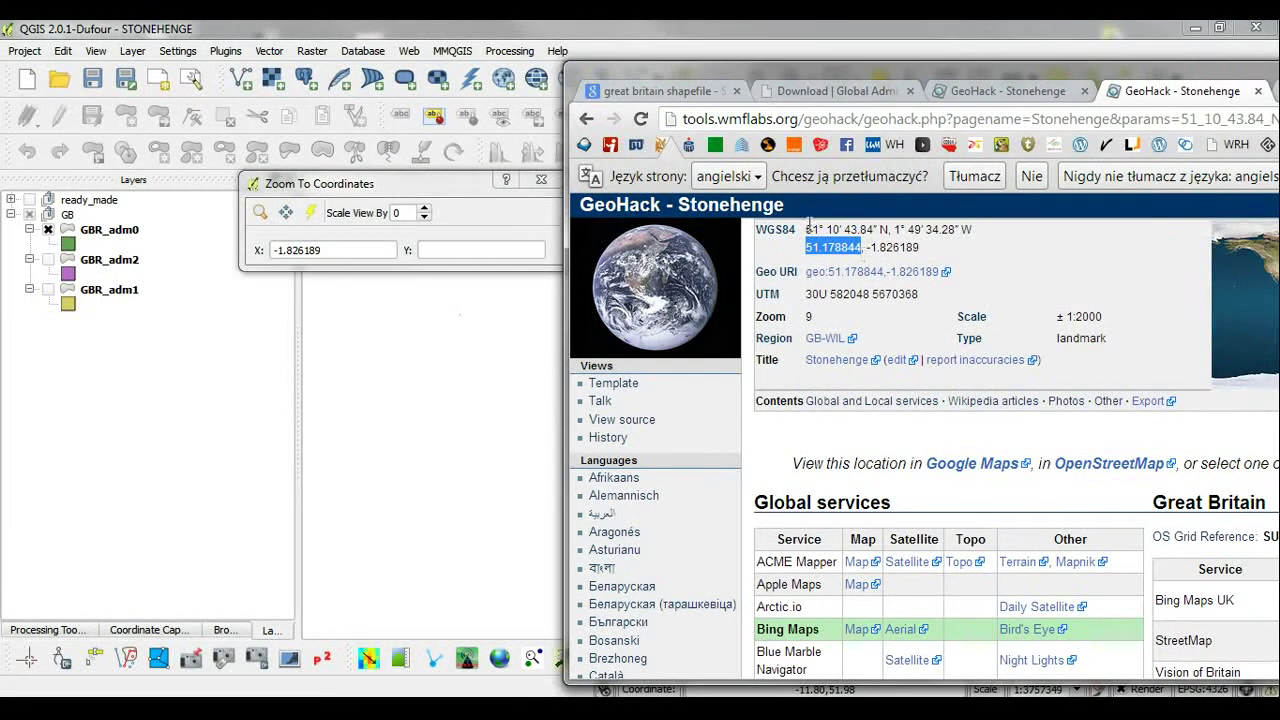
click(466, 191)
click(500, 251)
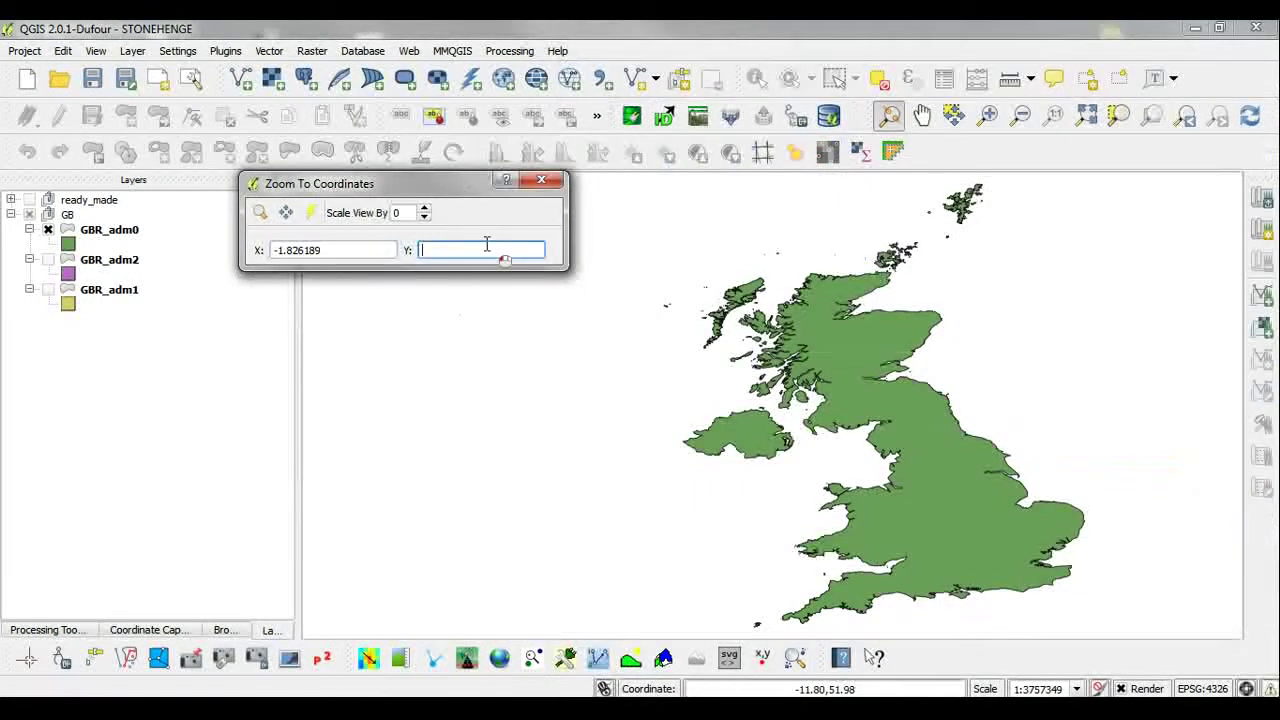
key(ctrl+v)
- Zoom the map to the entered Stonehenge coordinates and flash the point on it
click(312, 218)
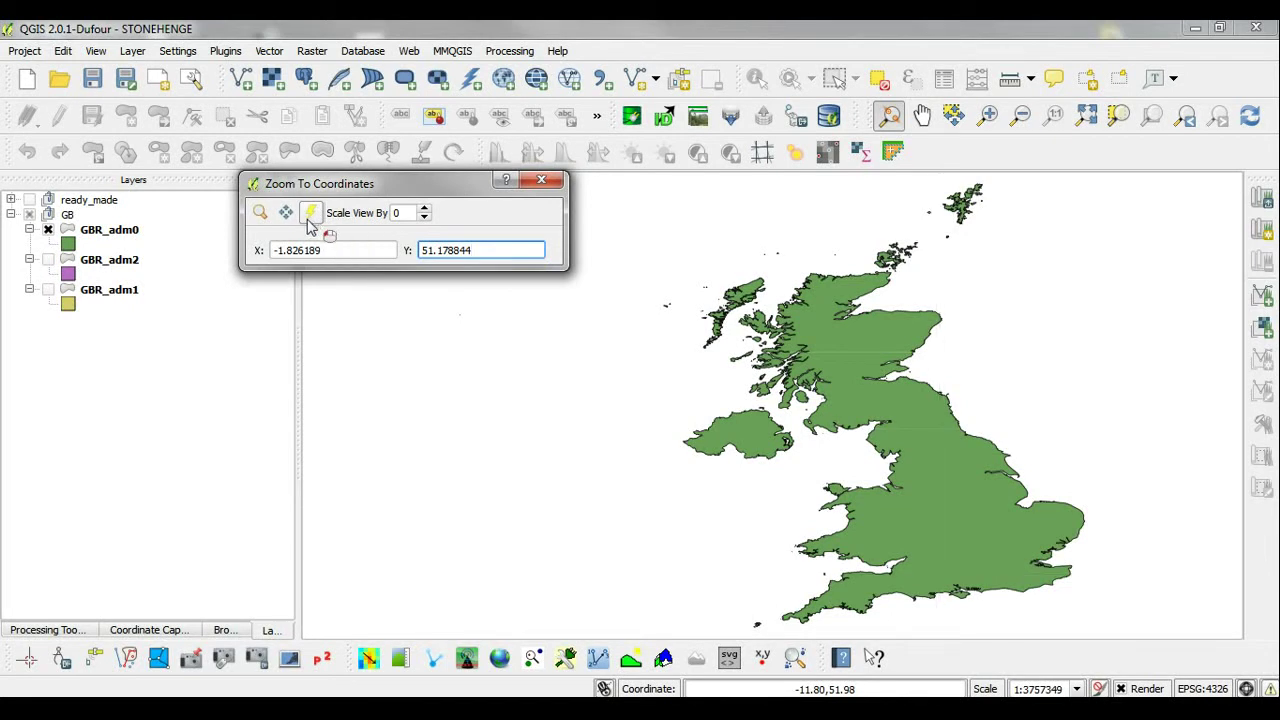
click(261, 212)
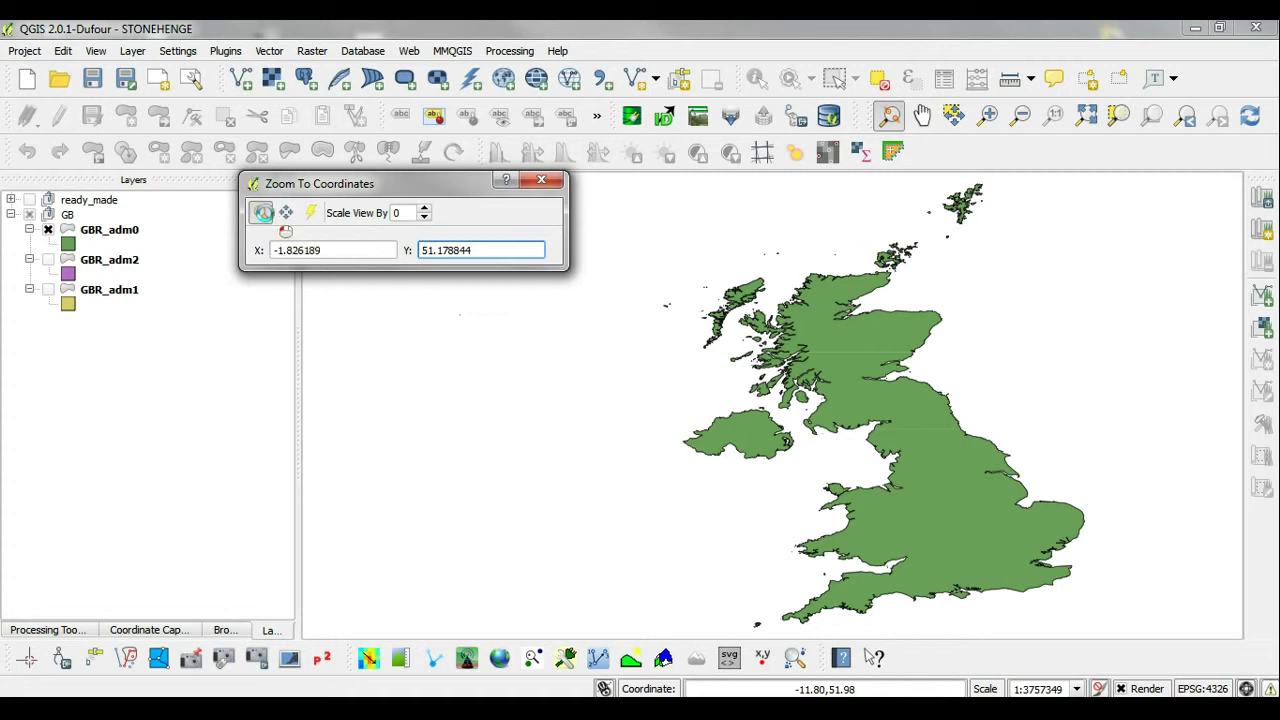
click(311, 216)
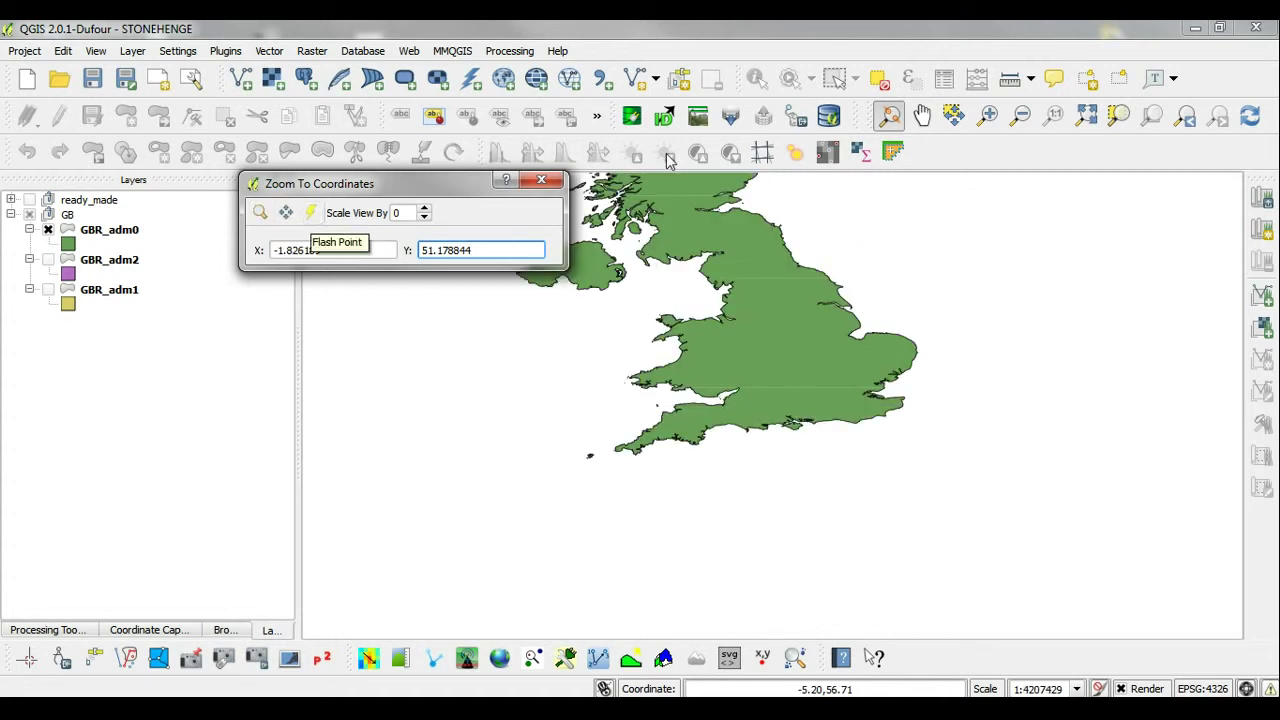
- Zoom in progressively on southern England around the Stonehenge point, flashing the entered coordinates after each zoom to check their location
drag(423, 180, 297, 72)
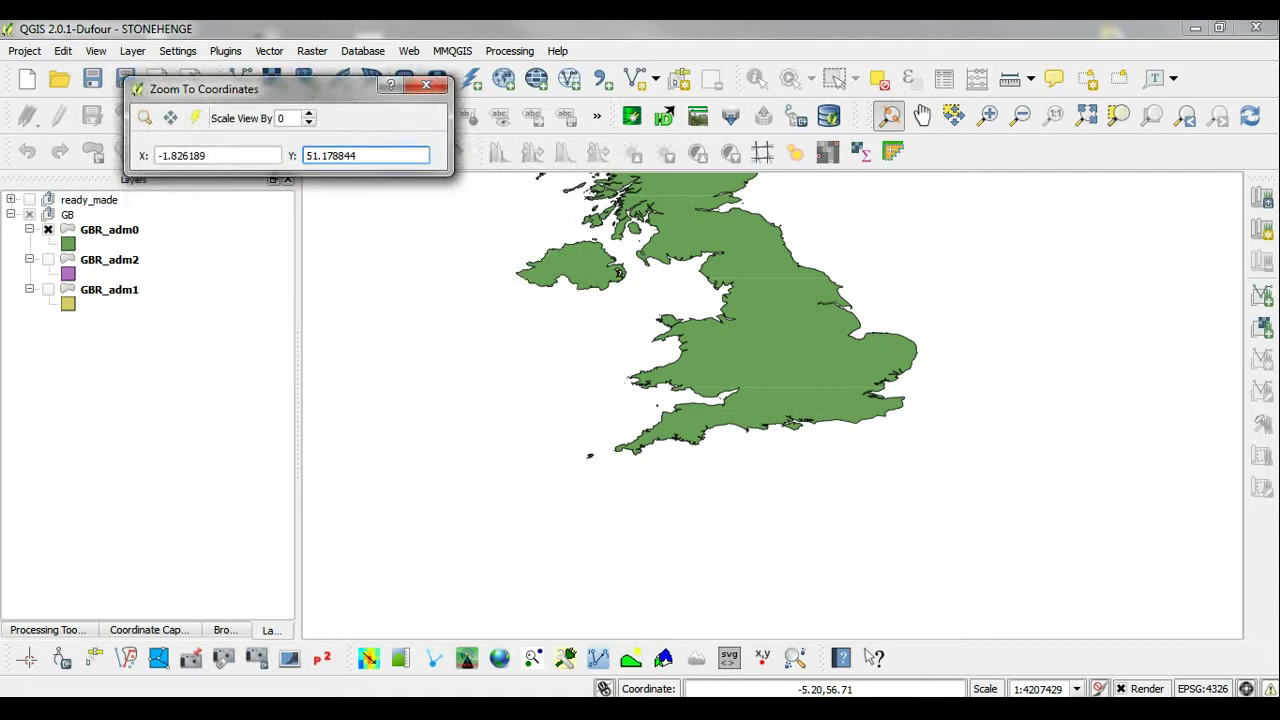
click(987, 115)
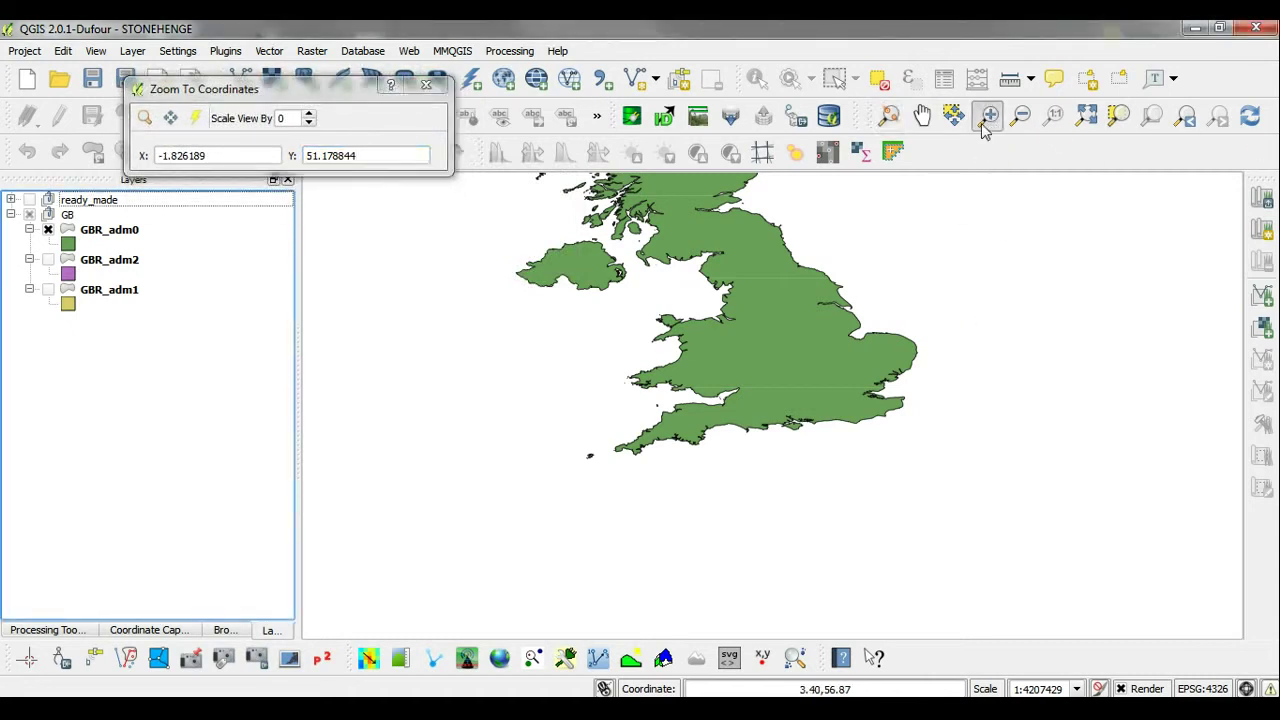
drag(720, 366, 860, 465)
click(196, 118)
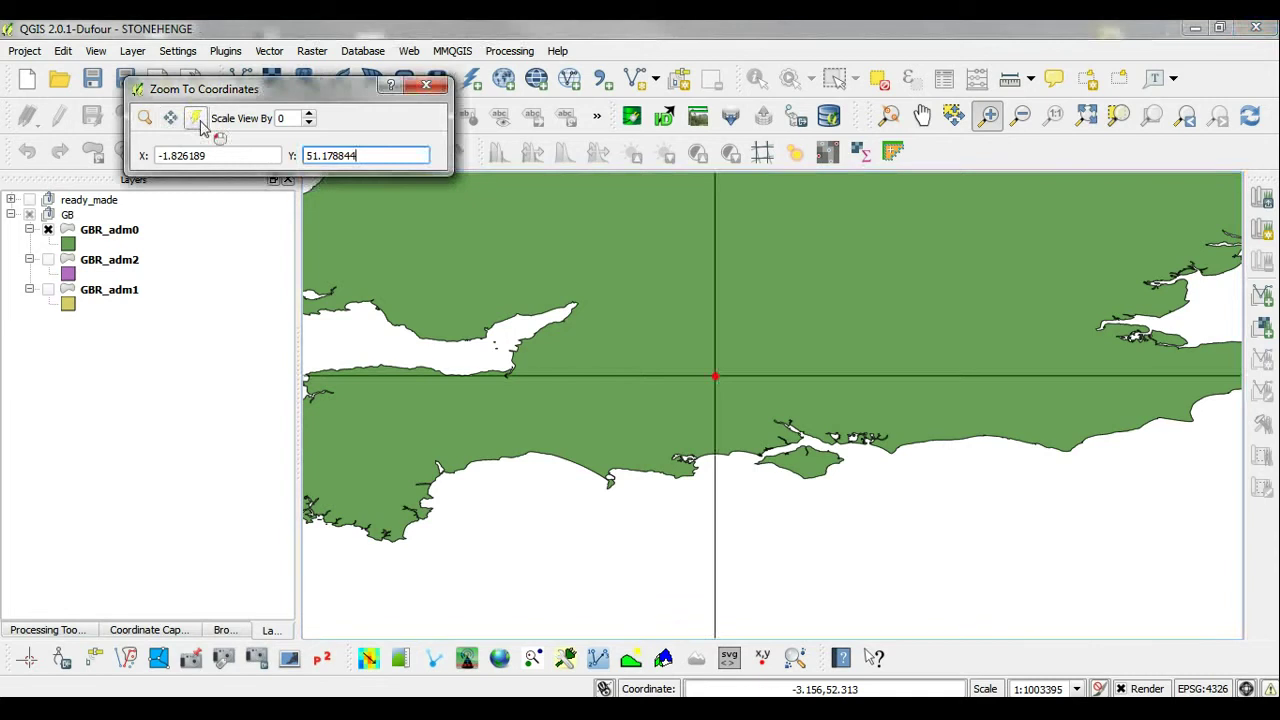
drag(624, 313, 860, 478)
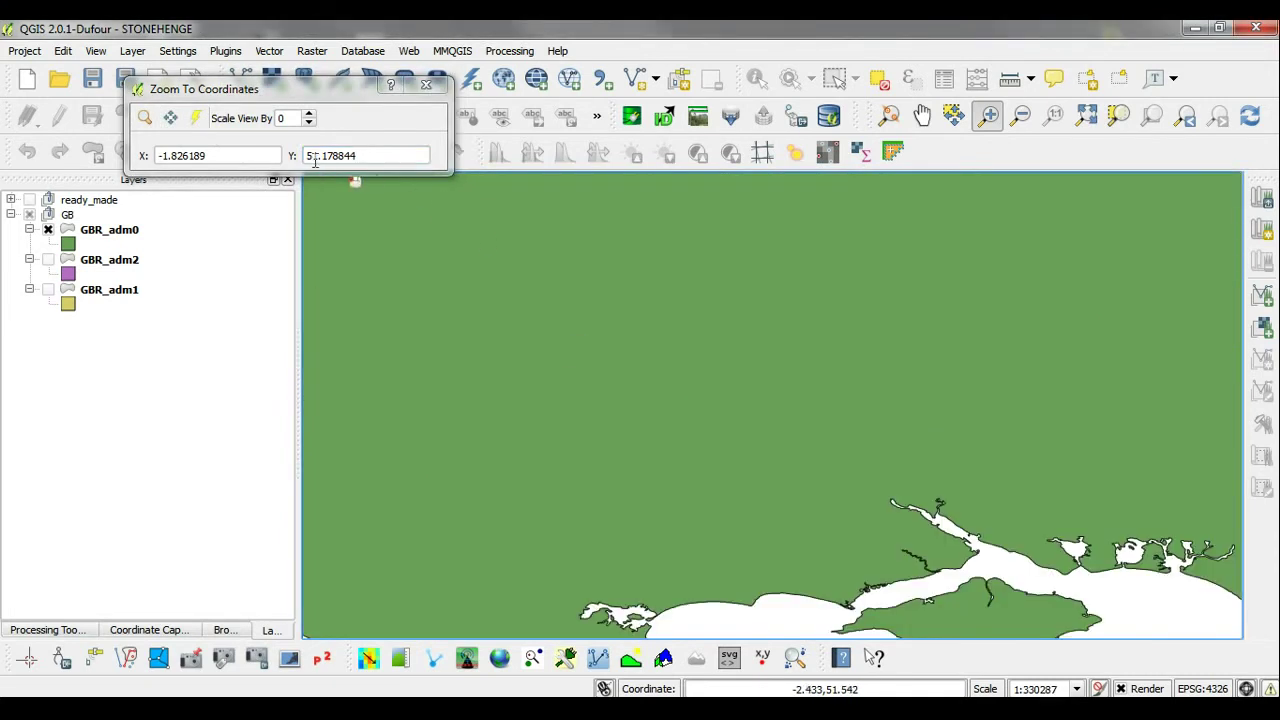
click(200, 118)
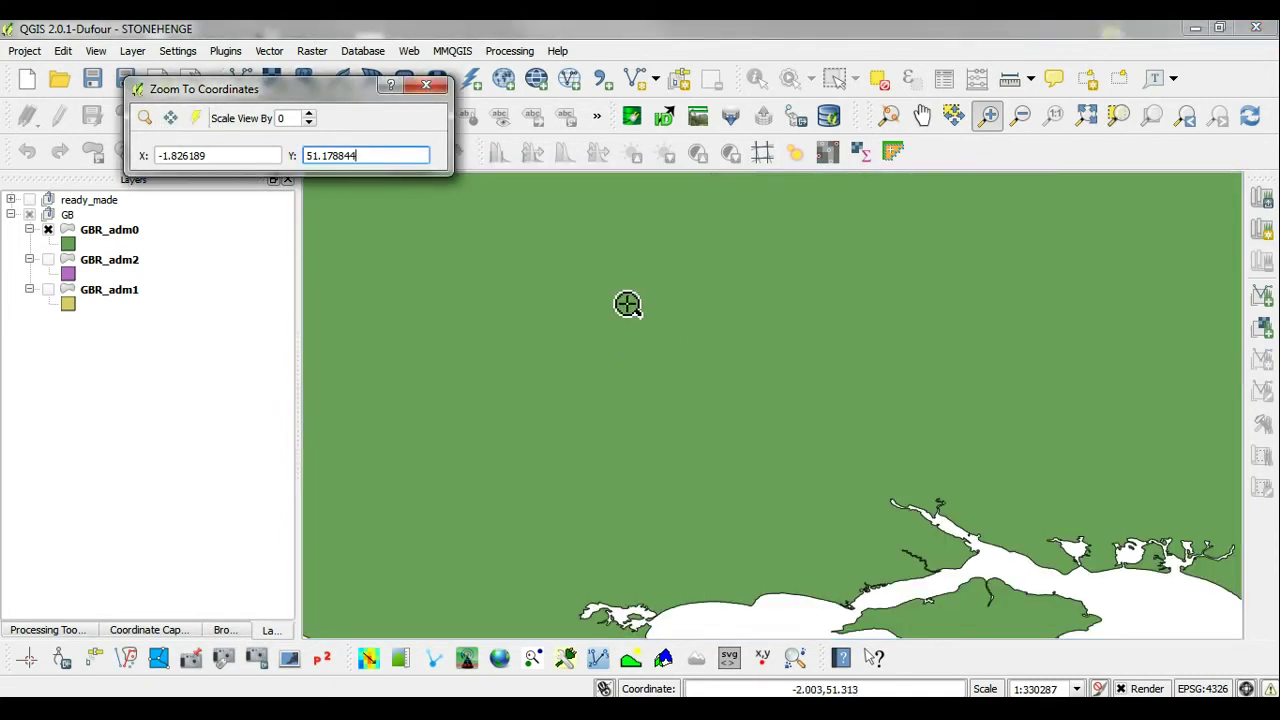
drag(615, 300, 812, 478)
click(196, 118)
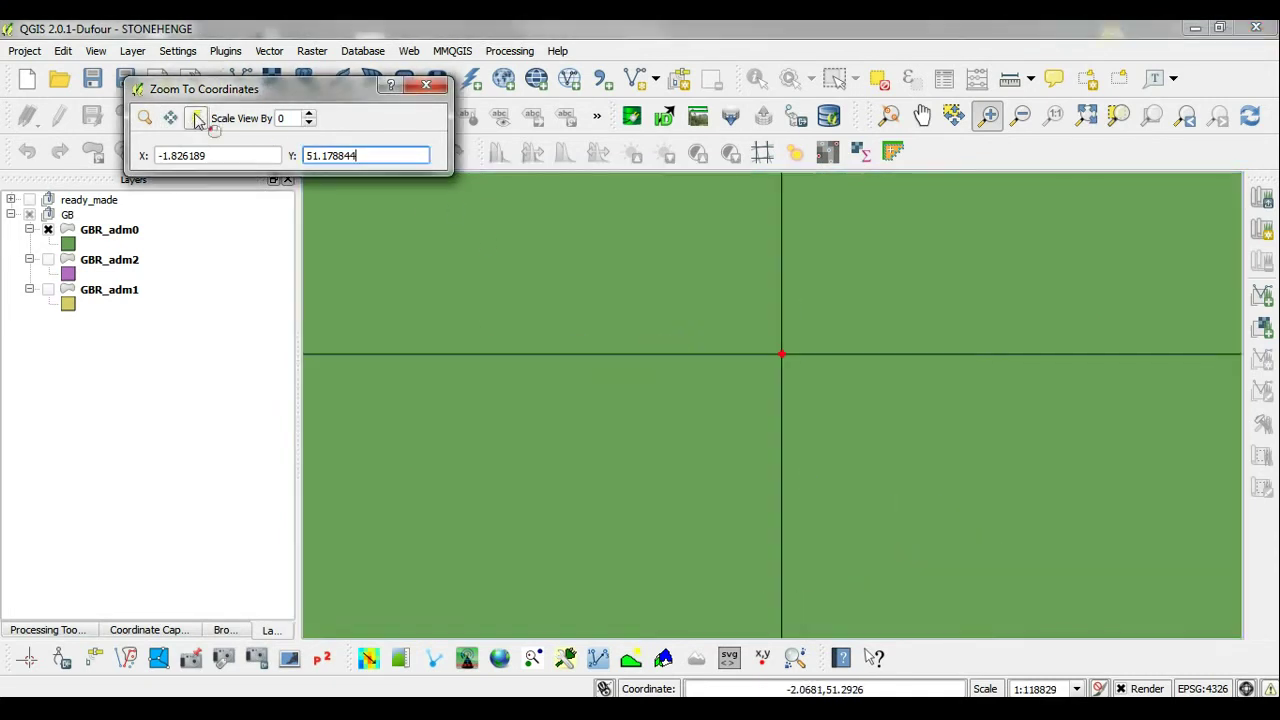
drag(664, 269, 900, 475)
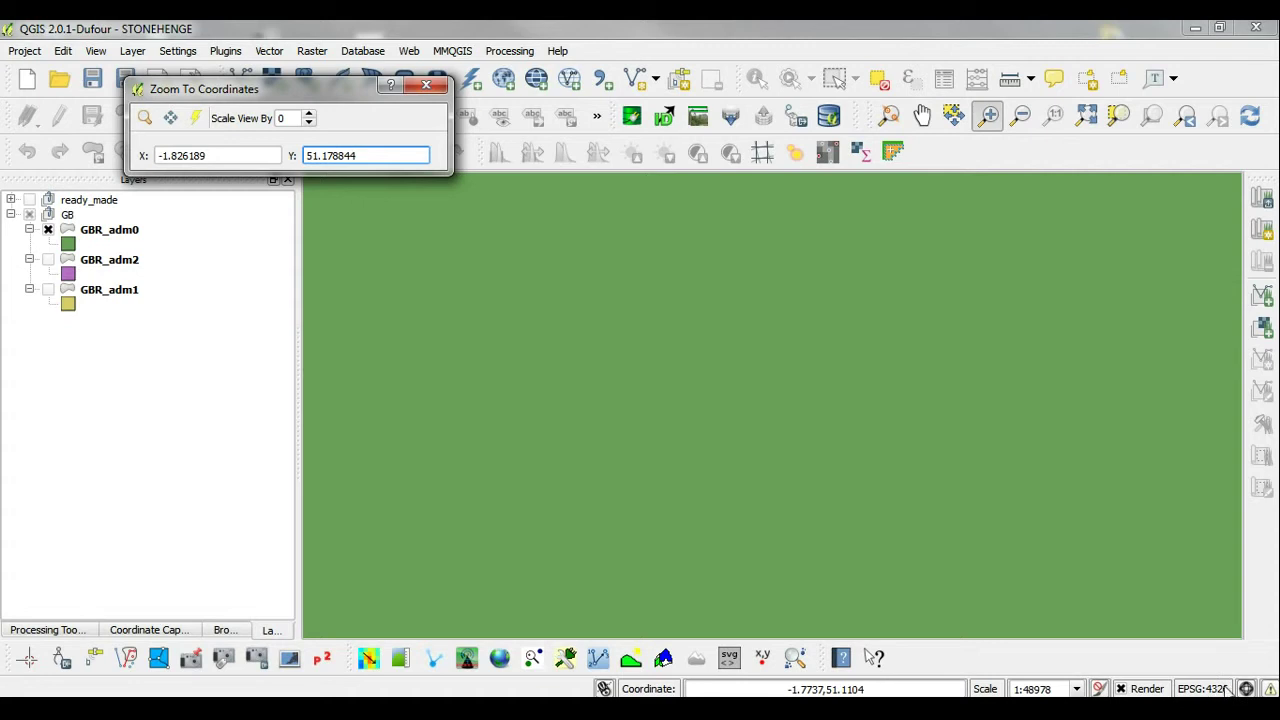
click(196, 118)
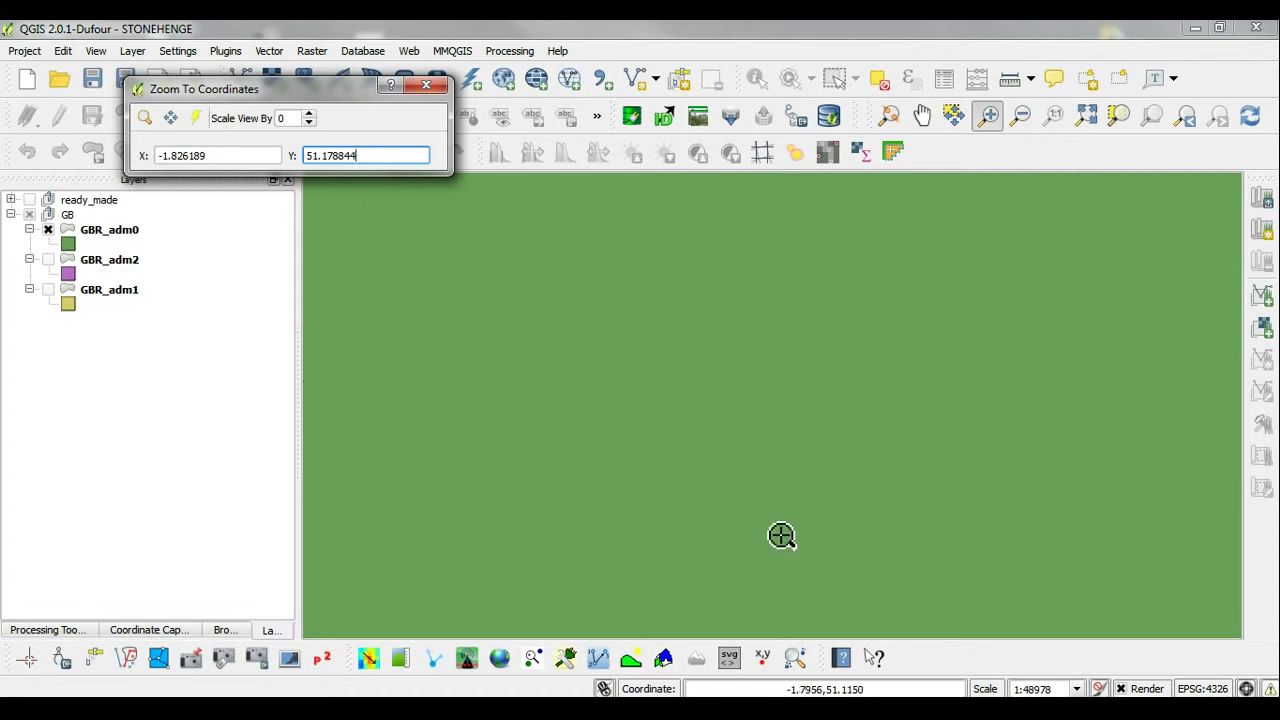
- Zoom in stepwise on the Stonehenge point down to about 1:399, flashing the entered coordinates after each zoom to keep it in view
click(193, 126)
drag(730, 373, 960, 567)
click(202, 123)
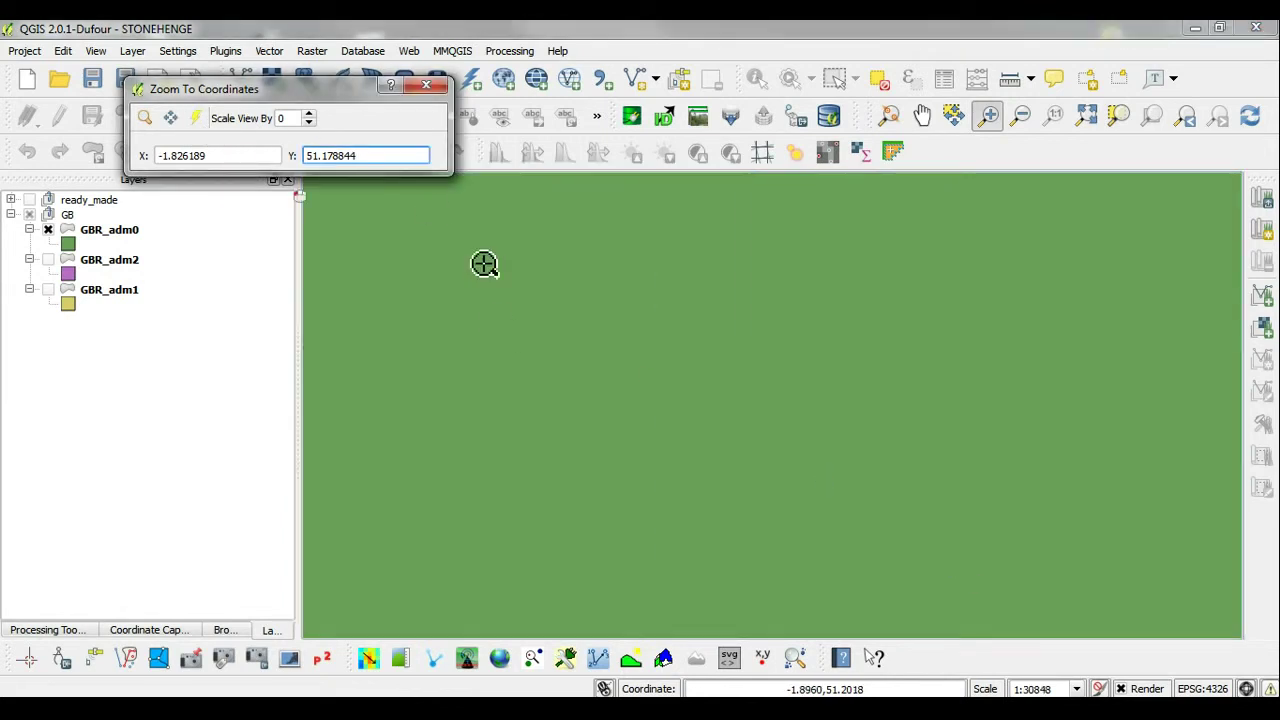
drag(708, 312, 843, 440)
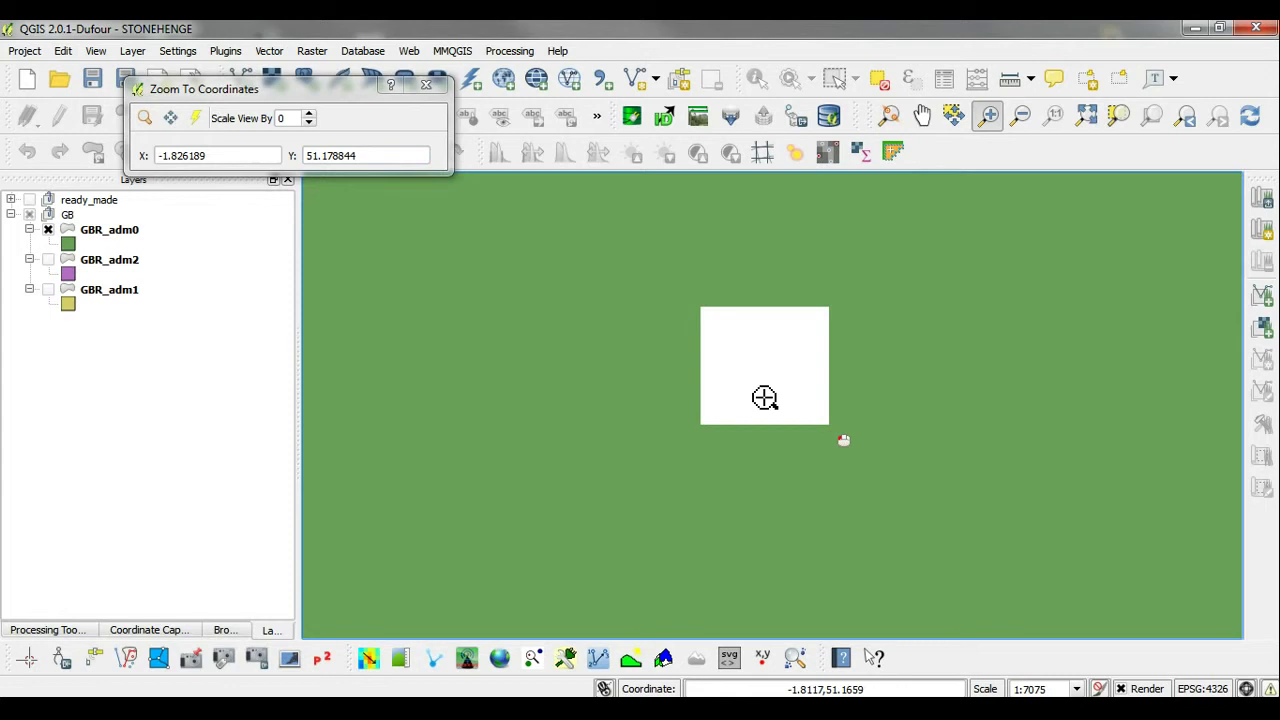
click(194, 120)
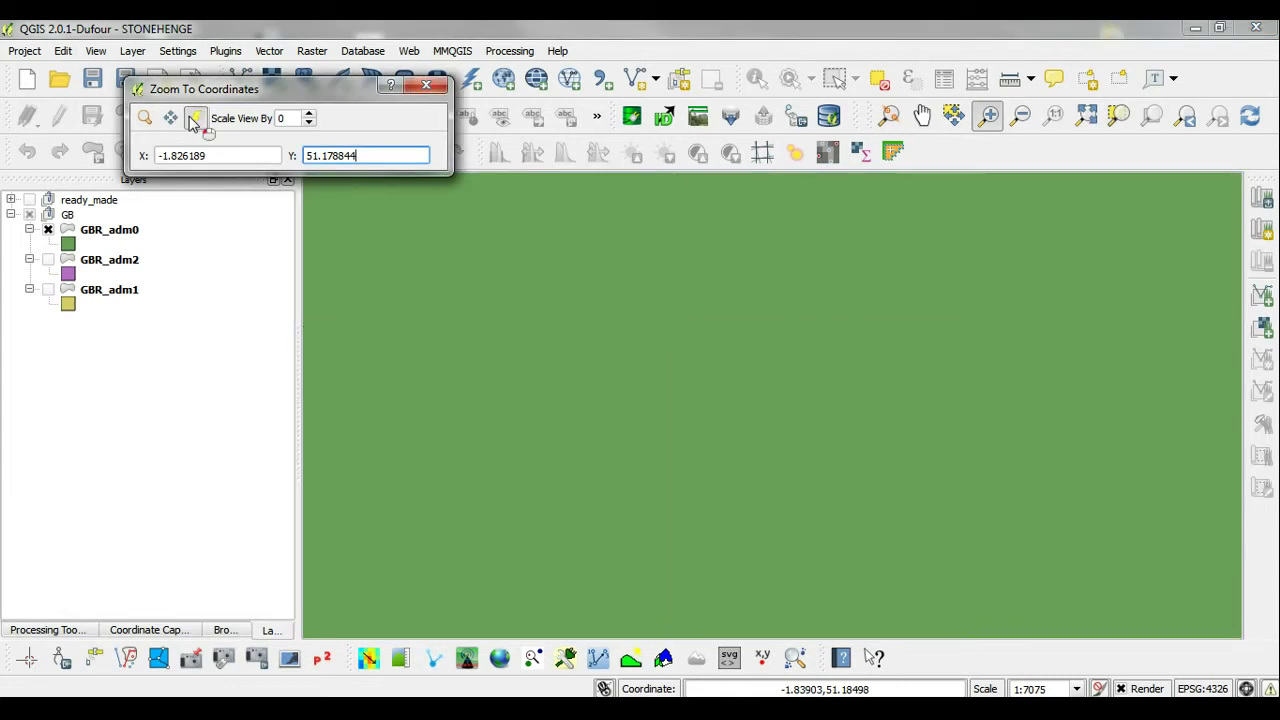
click(194, 120)
drag(580, 250, 742, 409)
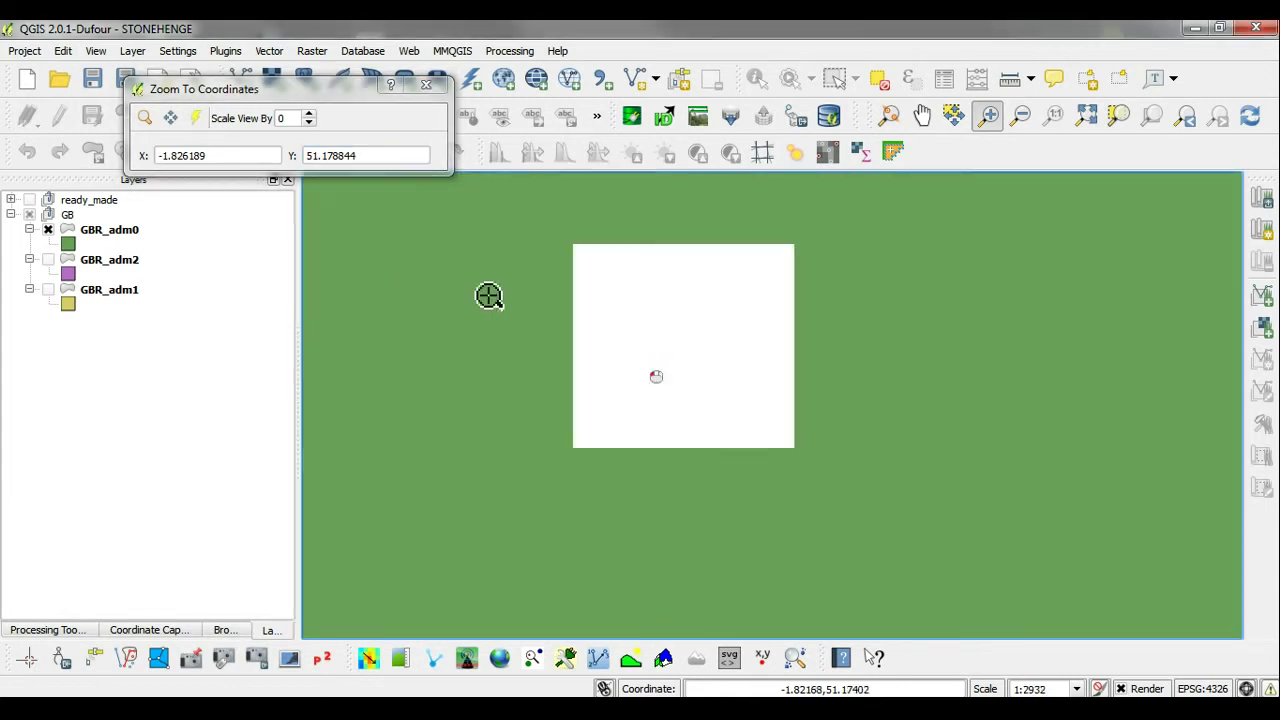
click(195, 120)
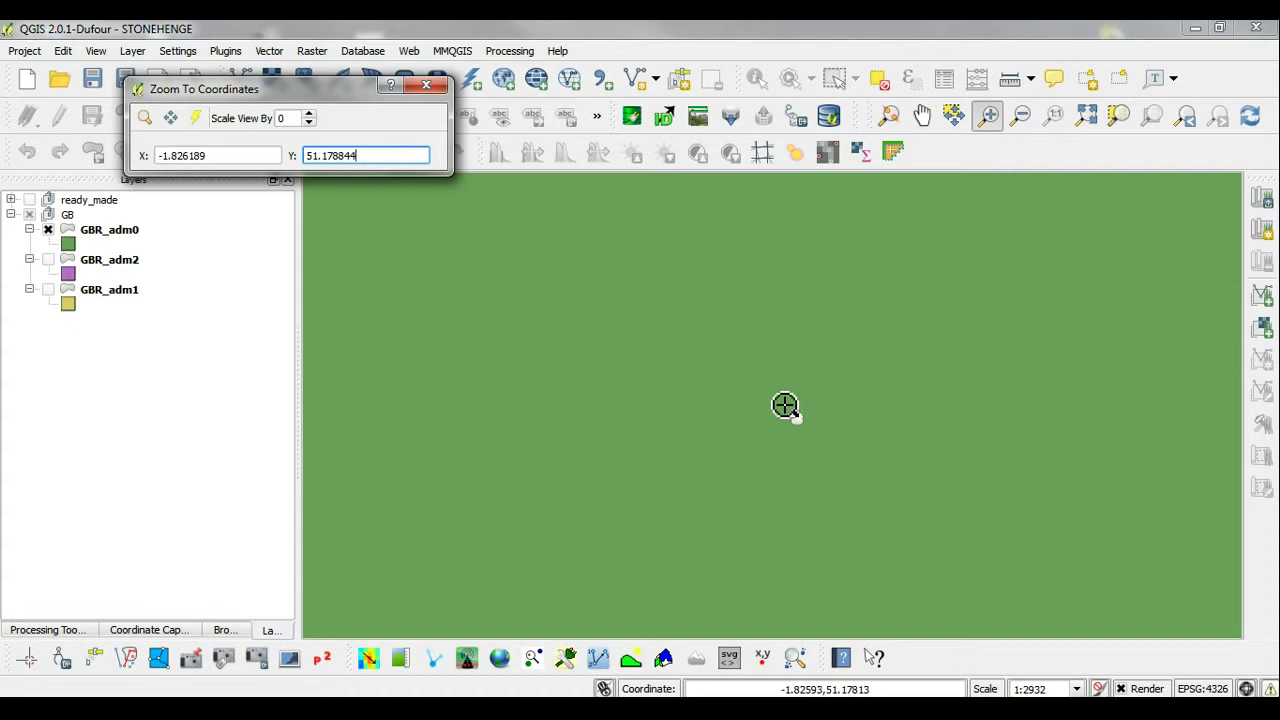
drag(710, 340, 915, 492)
click(195, 119)
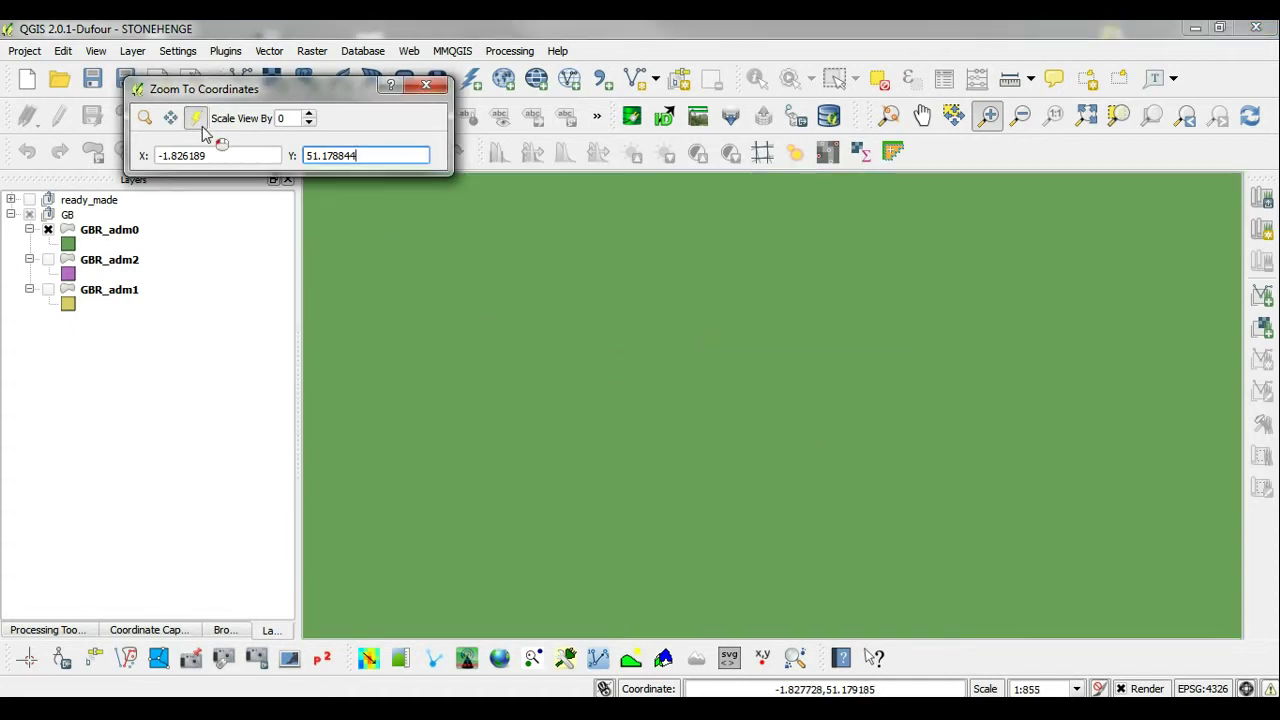
click(195, 119)
drag(548, 180, 805, 398)
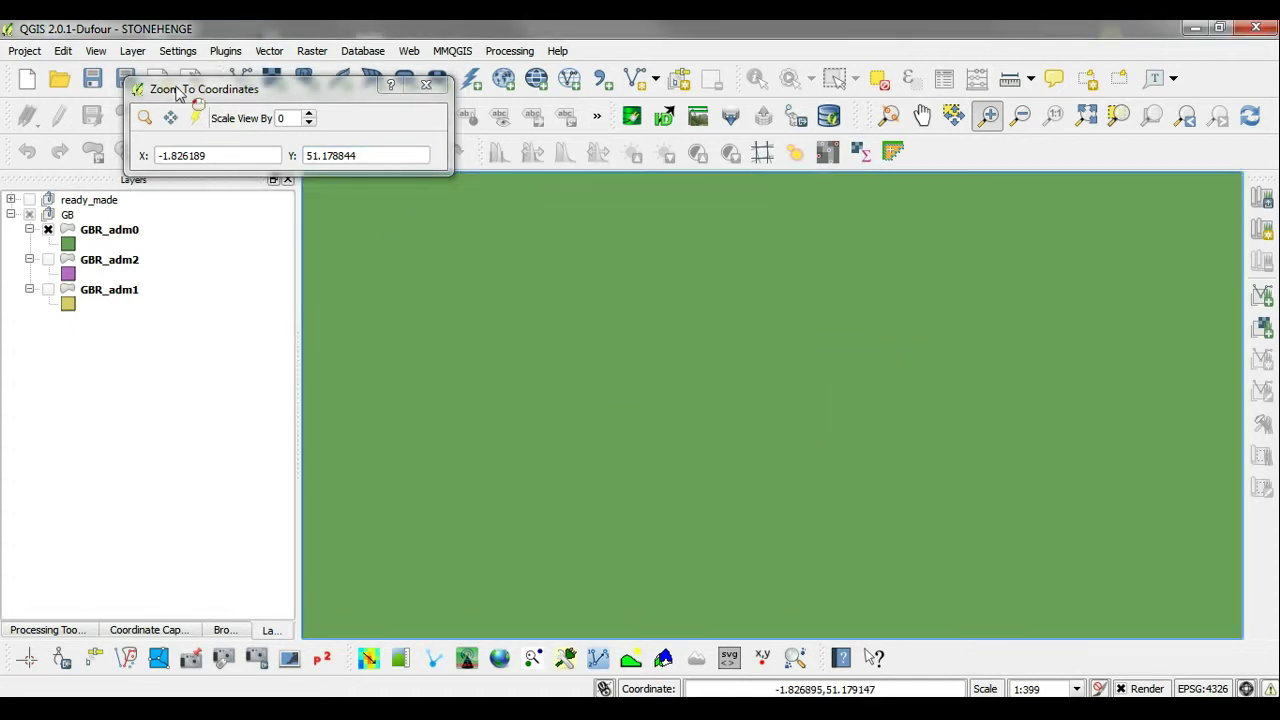
click(196, 118)
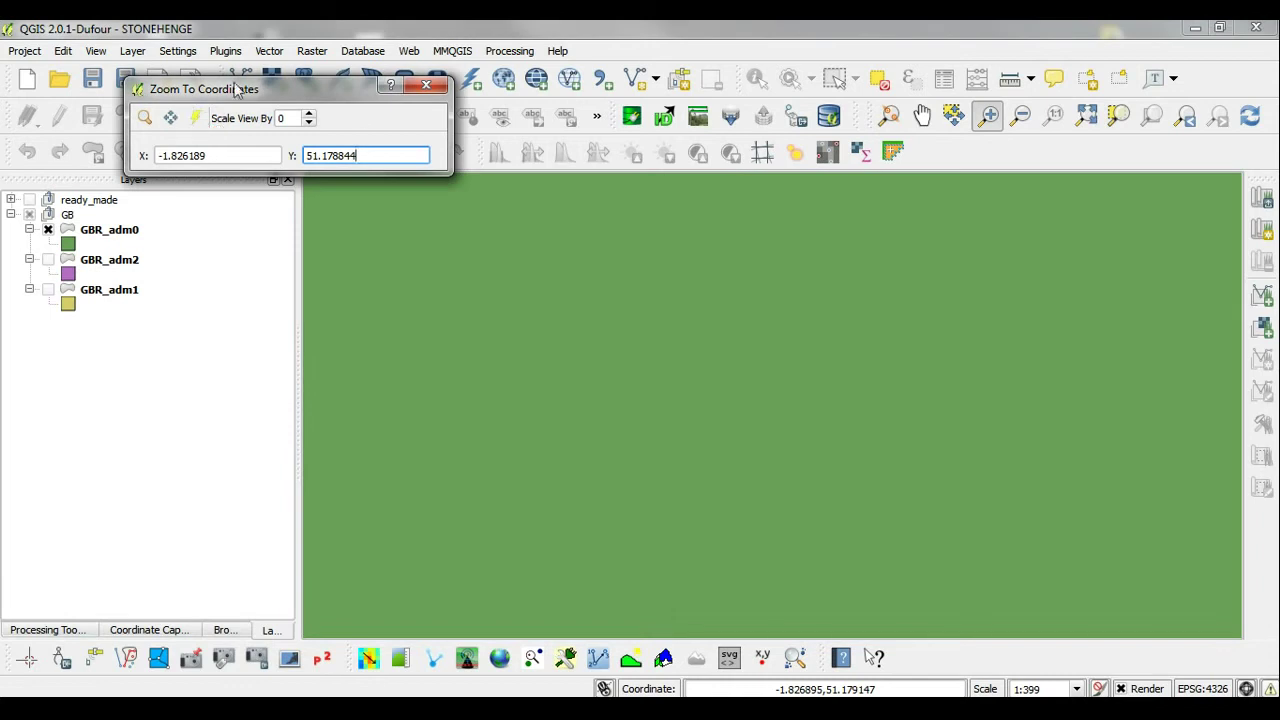
- Define a new point shapefile layer in EPSG:4326 with an 80-wide text attribute called name, and remove the default id attribute
drag(318, 100, 212, 482)
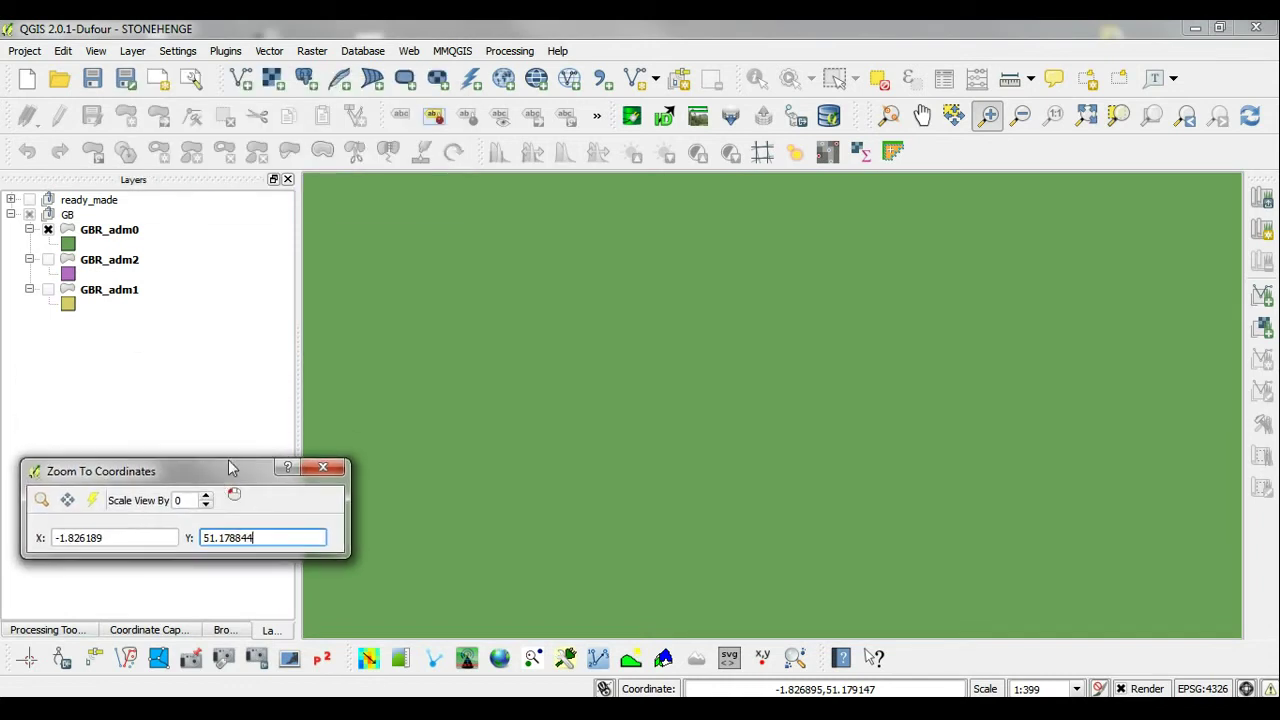
click(675, 81)
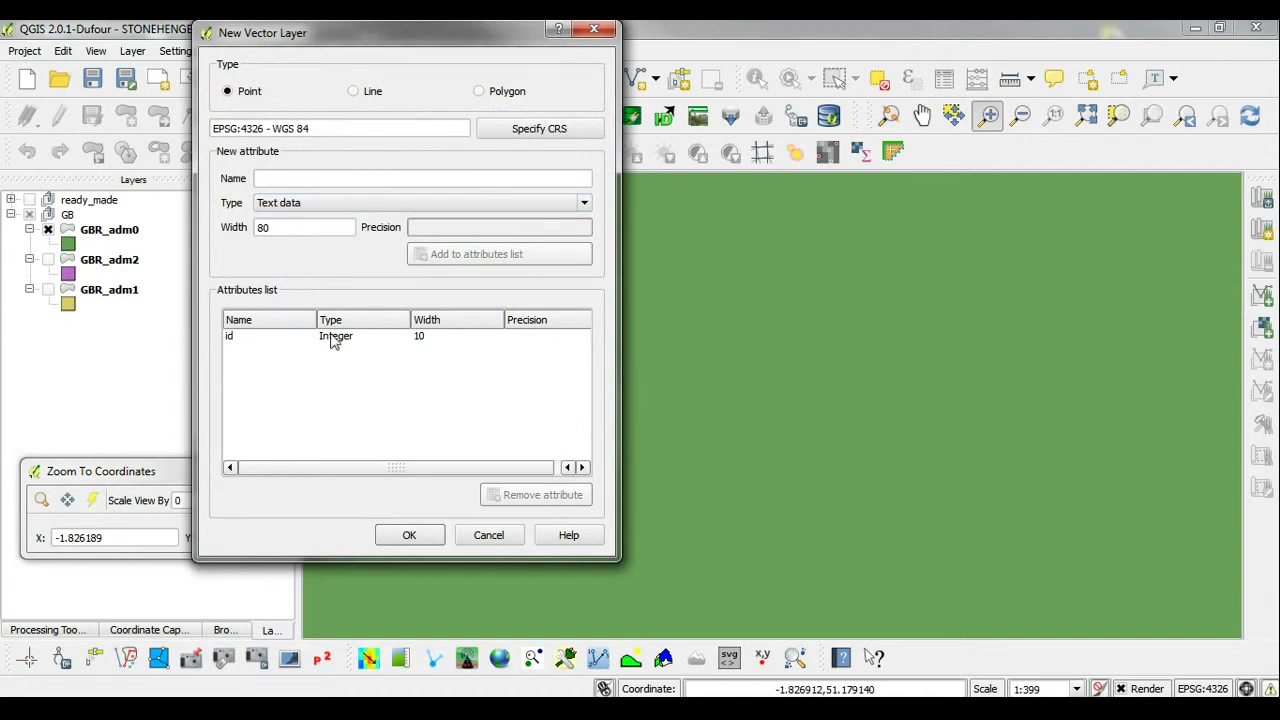
click(320, 180)
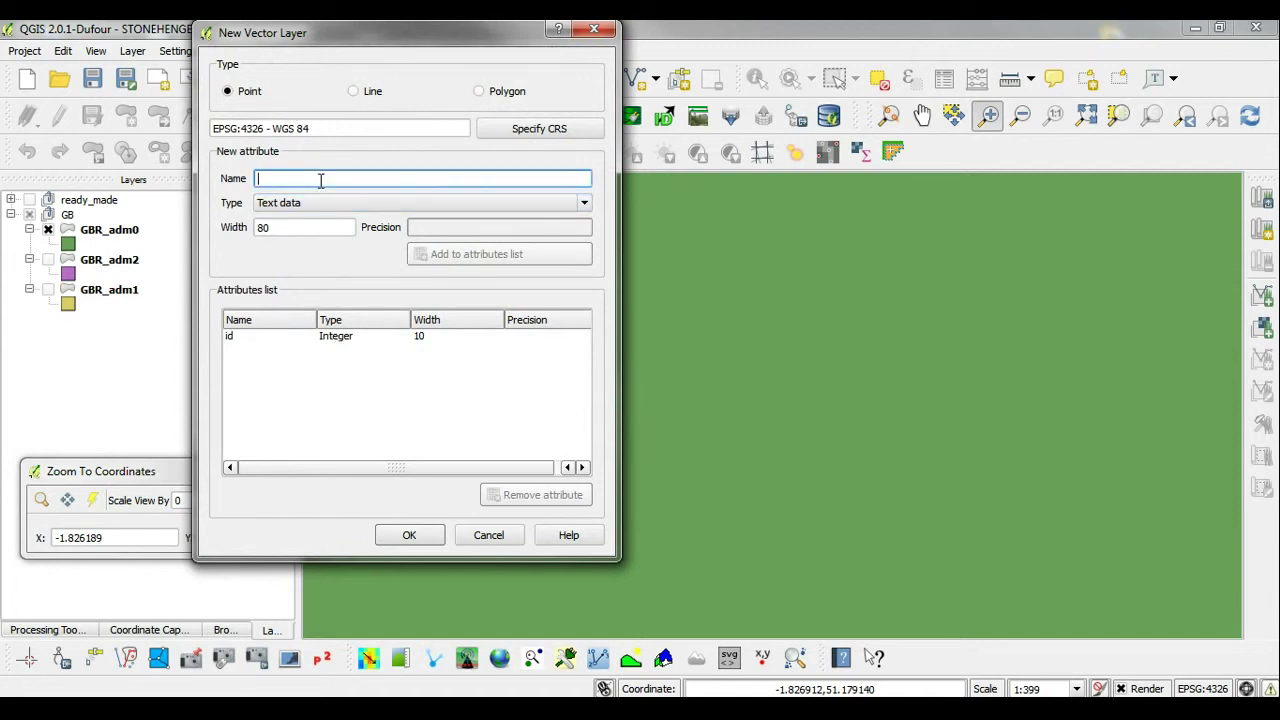
text(s)
key(BackSpace)
key(BackSpace)
text(name)
click(447, 254)
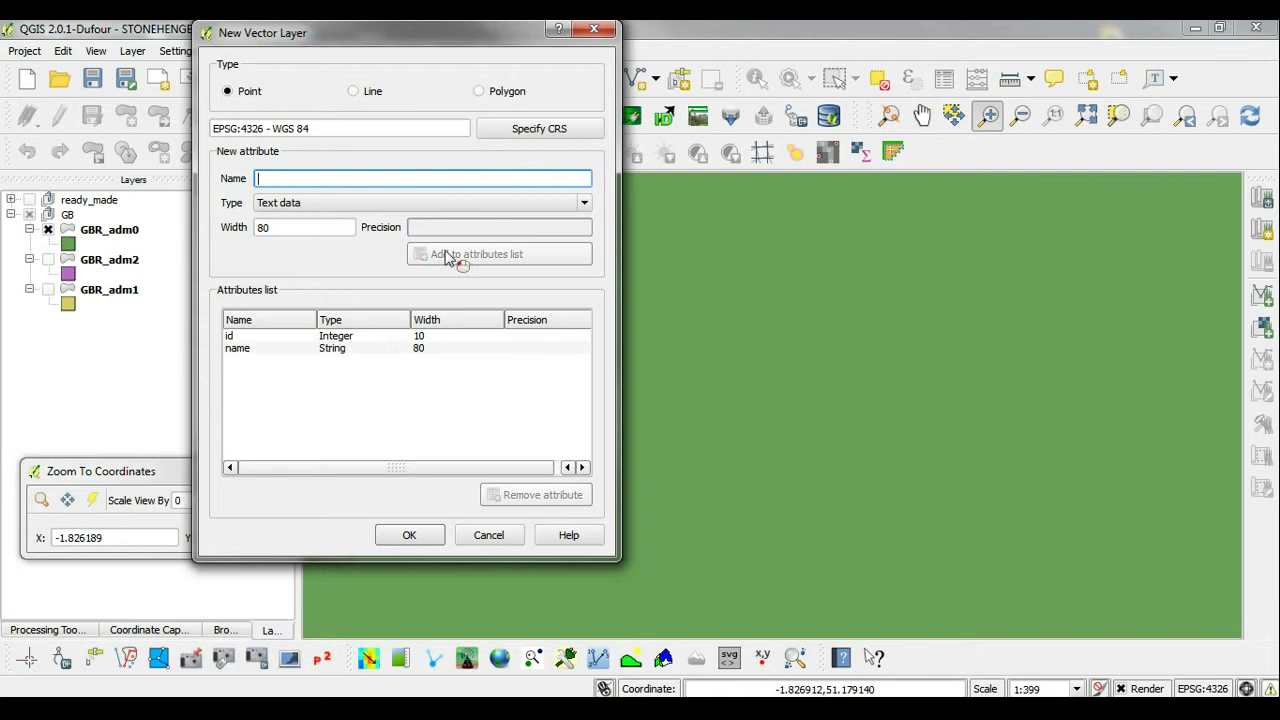
click(398, 338)
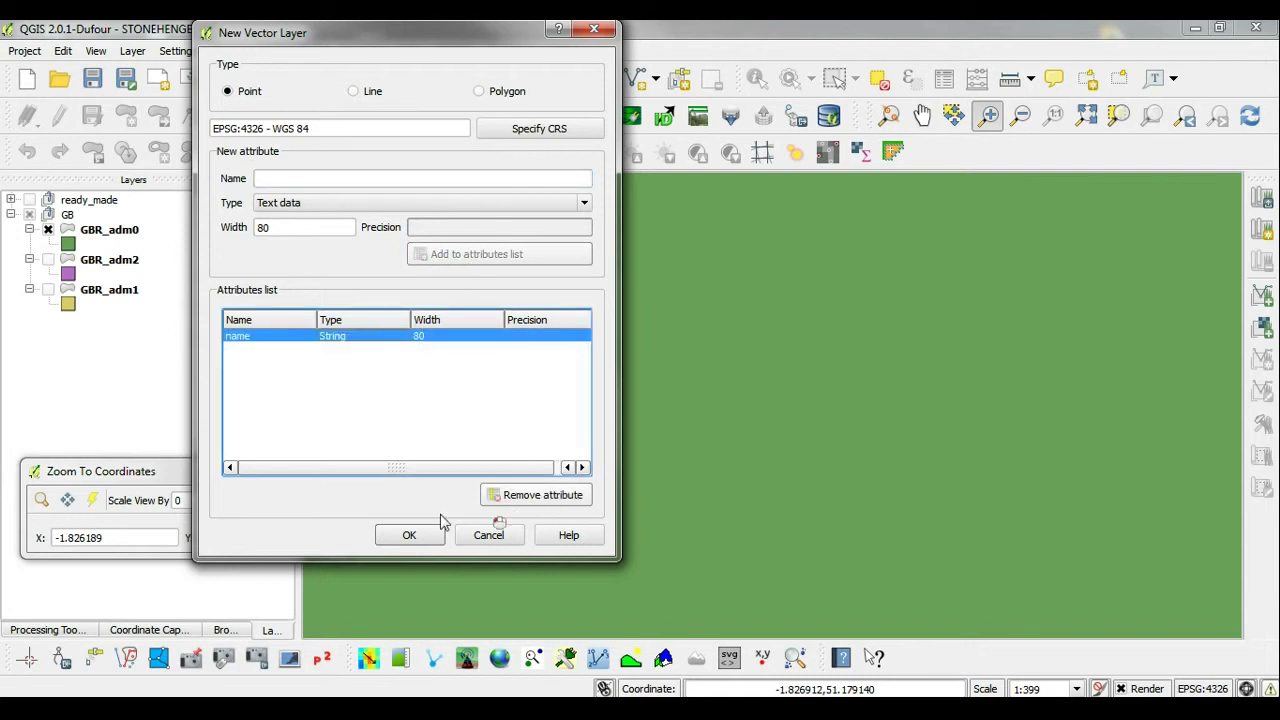
- Save the new point layer as stonehenge_pts in the Desktop\SH\vector folder
click(410, 535)
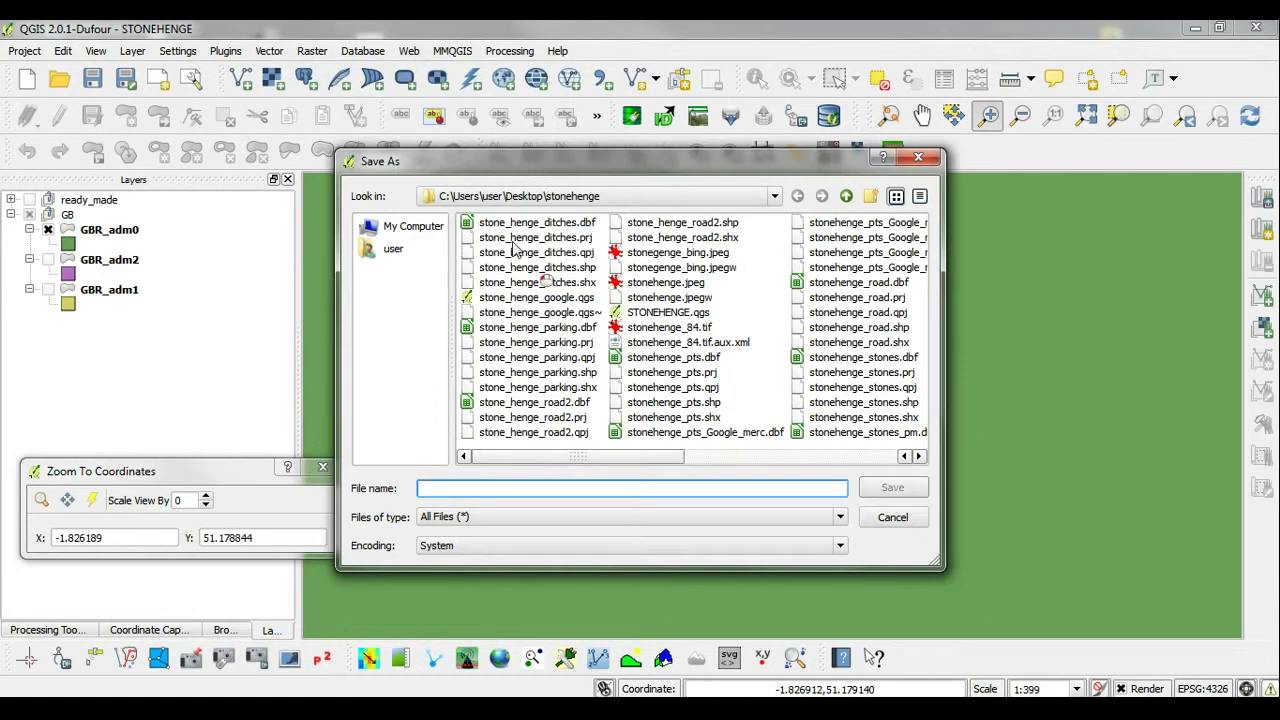
click(405, 227)
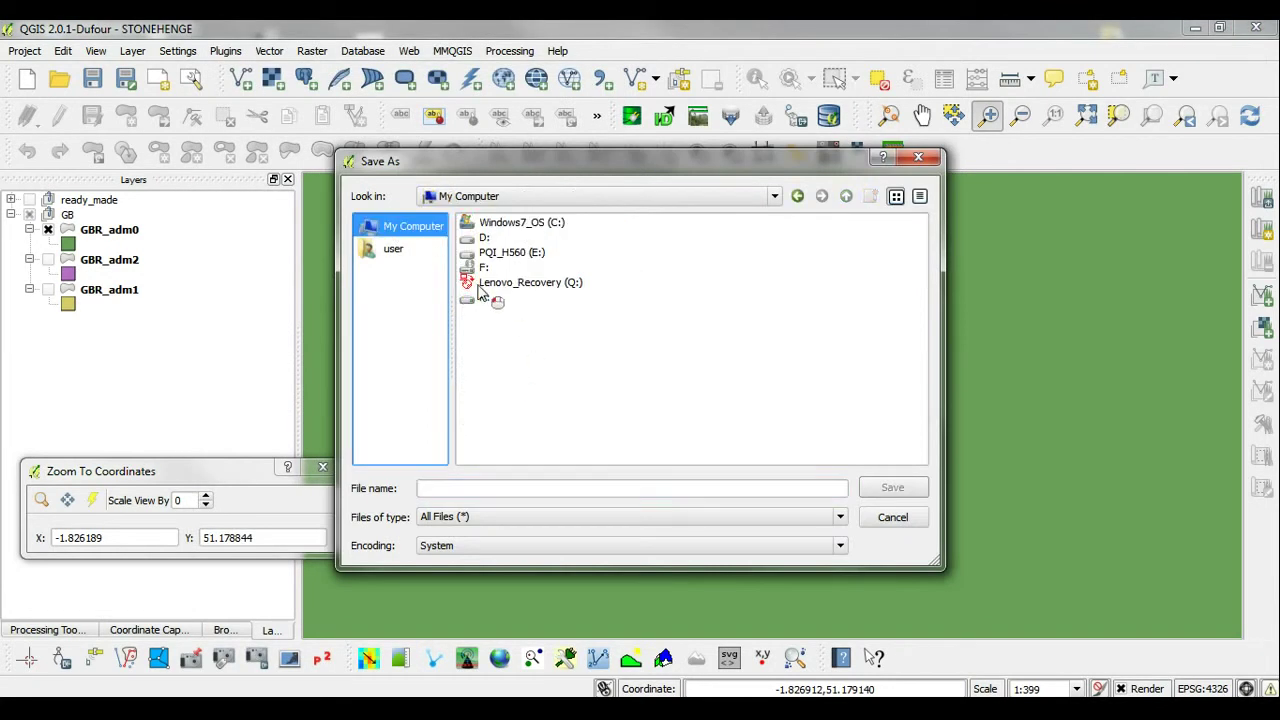
click(400, 254)
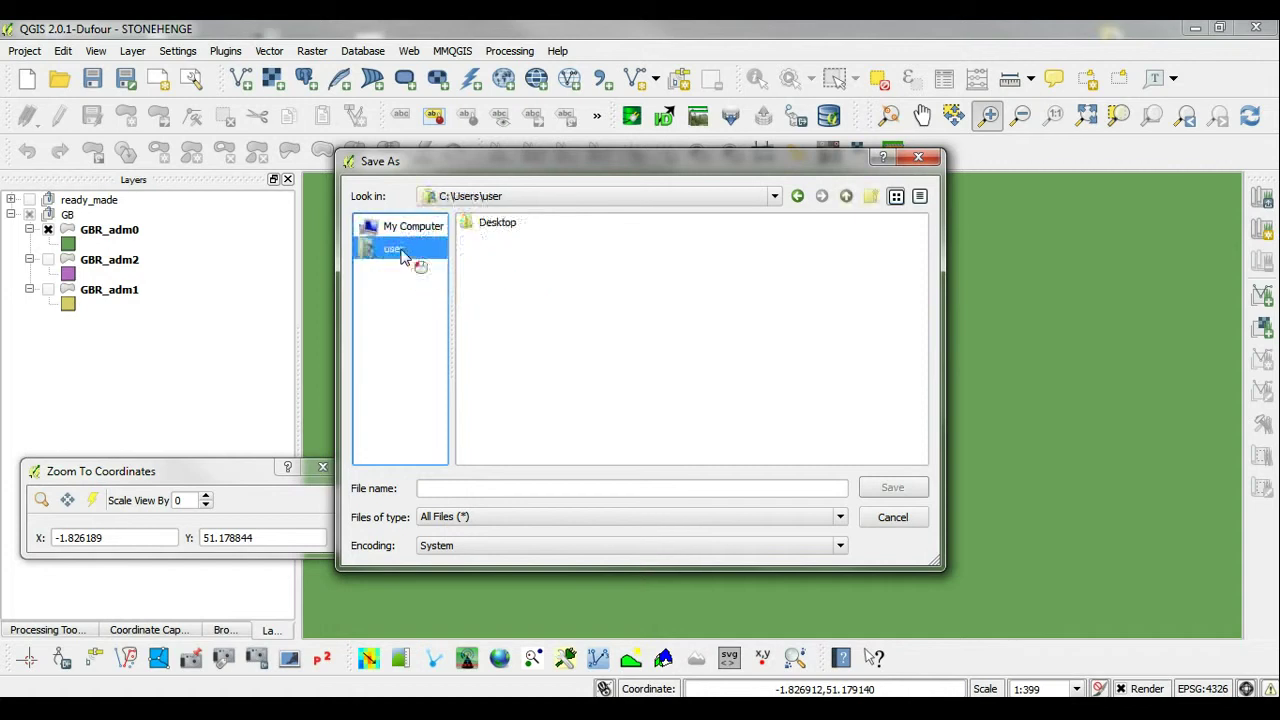
double_click(496, 314)
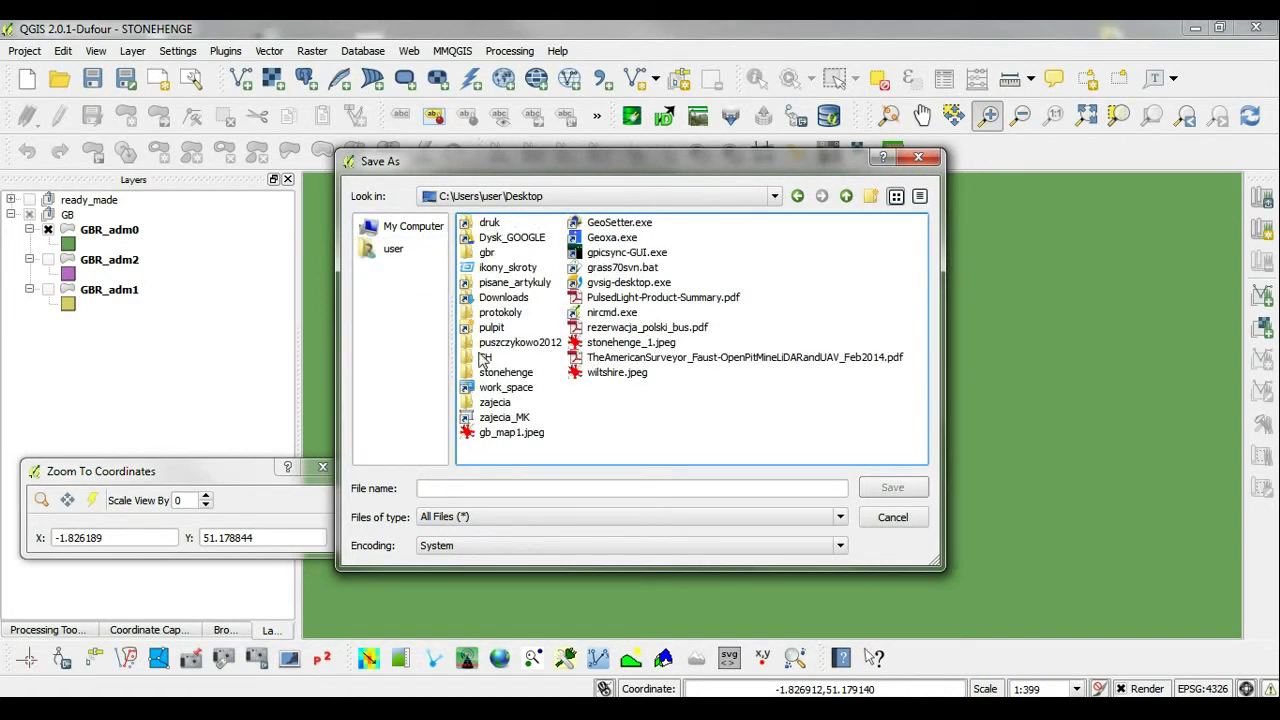
double_click(484, 358)
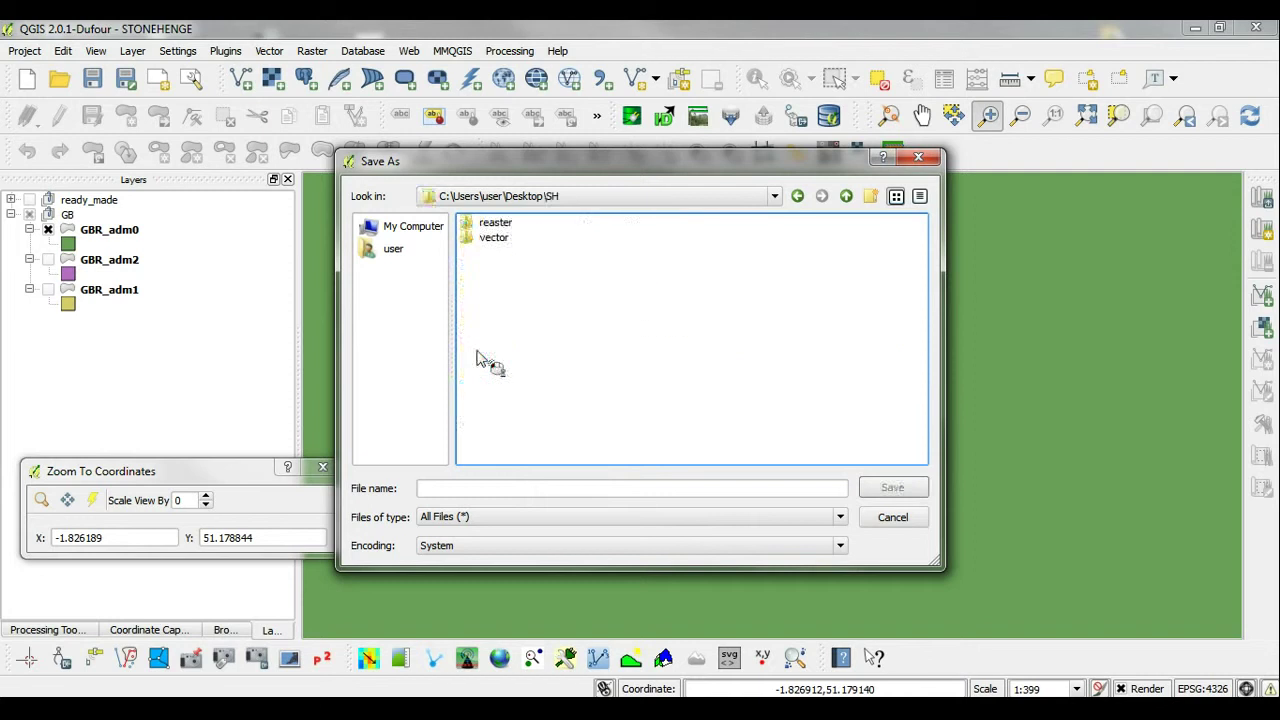
double_click(500, 246)
click(484, 490)
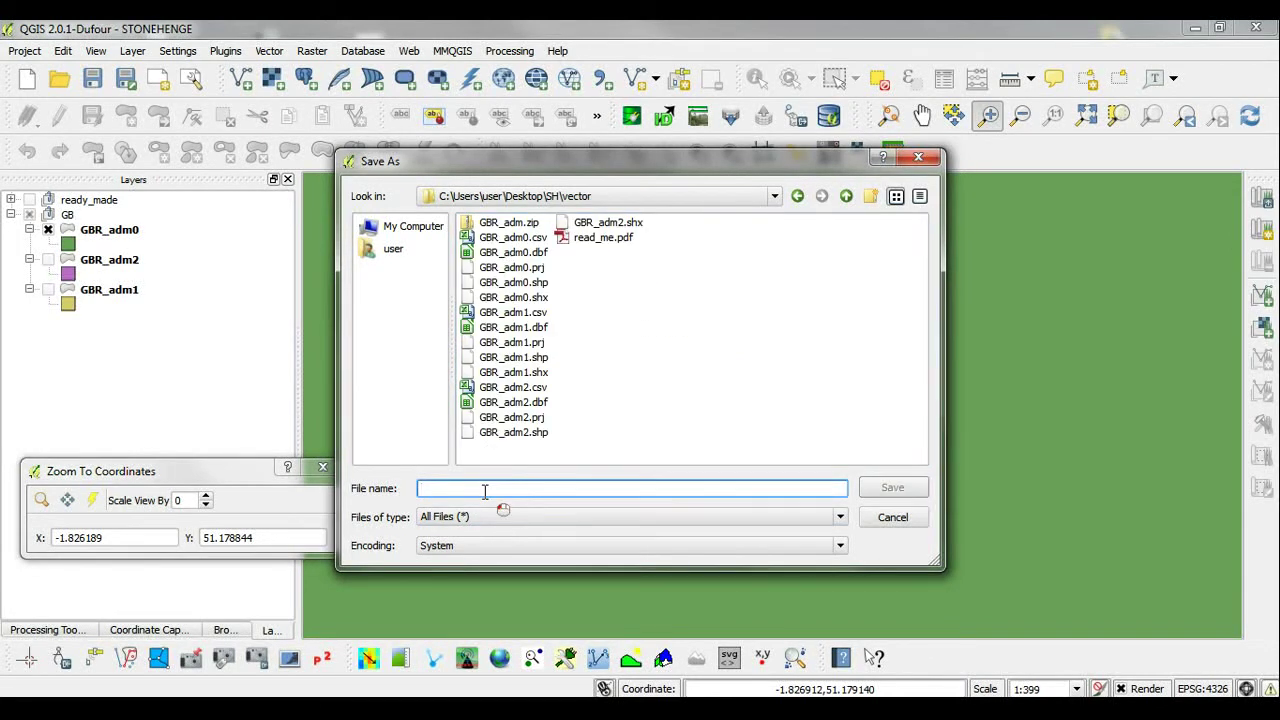
text(stonehenge_pts)
click(887, 489)
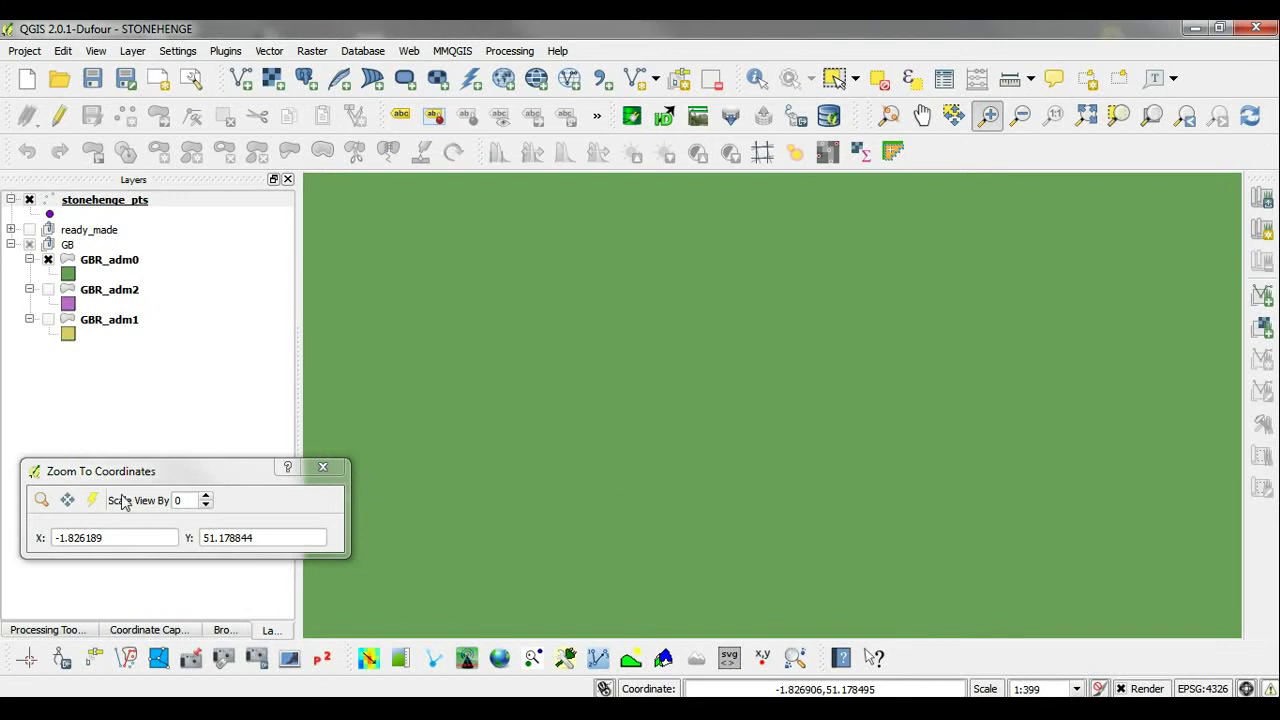
- Flash the Stonehenge coordinates and reposition the Zoom To Coordinates window so that its corner marks the flashed point
click(91, 500)
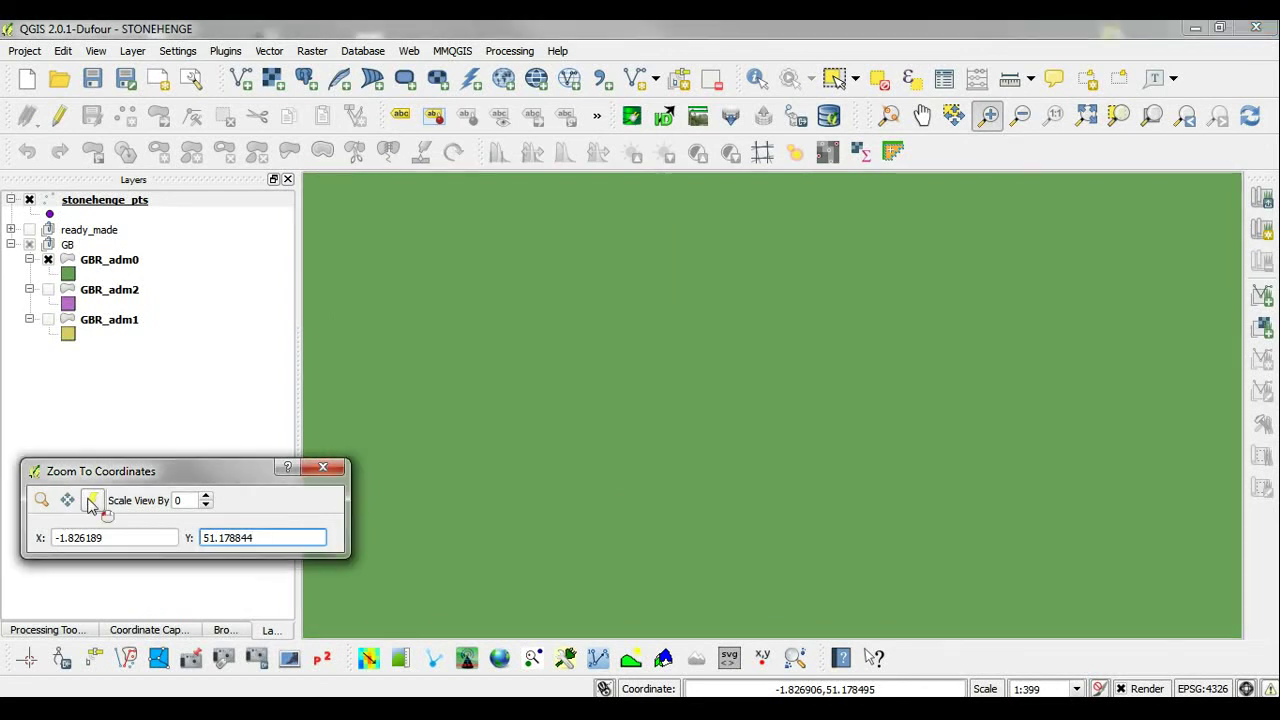
drag(240, 471, 507, 246)
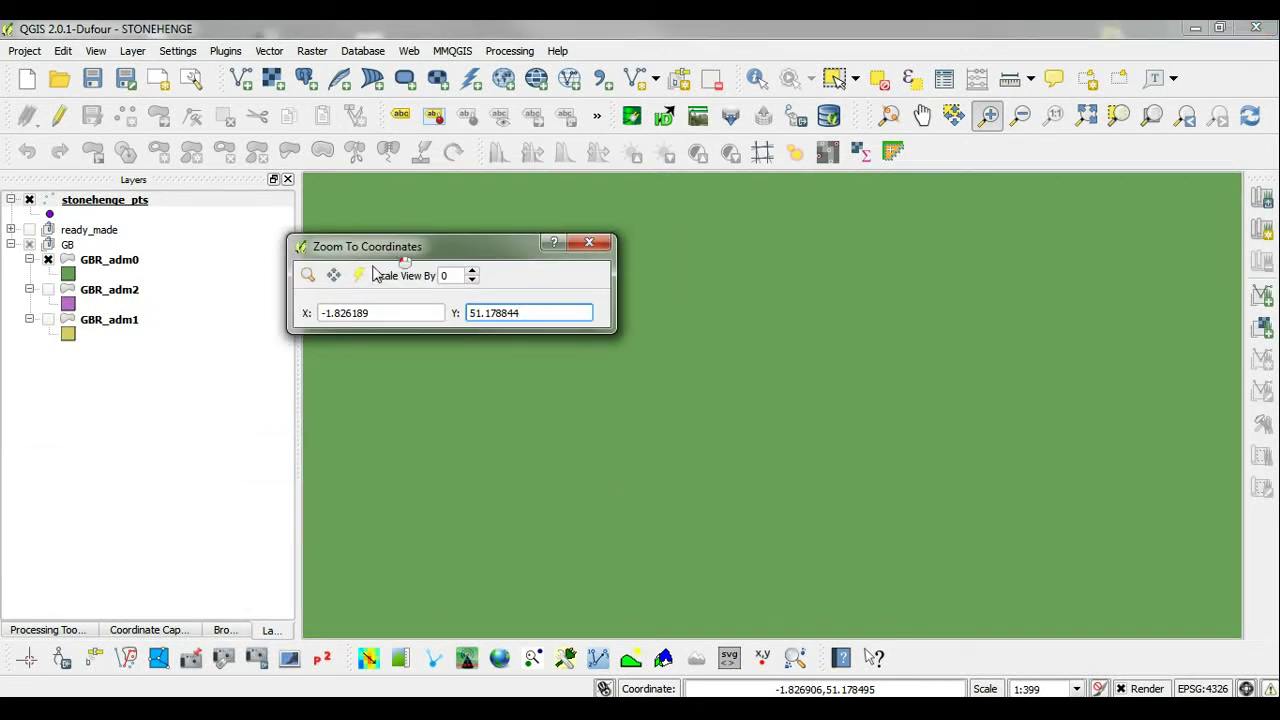
click(362, 276)
drag(400, 252, 465, 228)
click(385, 256)
click(410, 252)
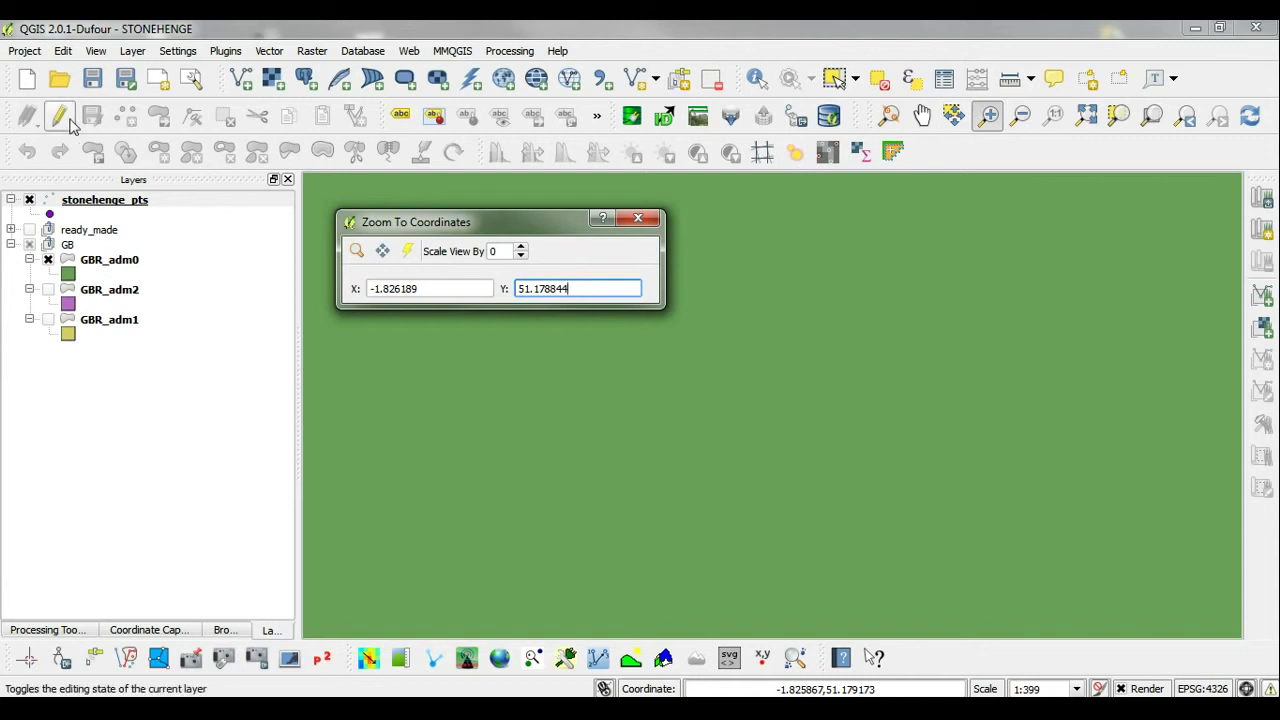
- Make the stonehenge_pts layer editable and place a point feature at the flashed Stonehenge location
click(88, 202)
click(59, 116)
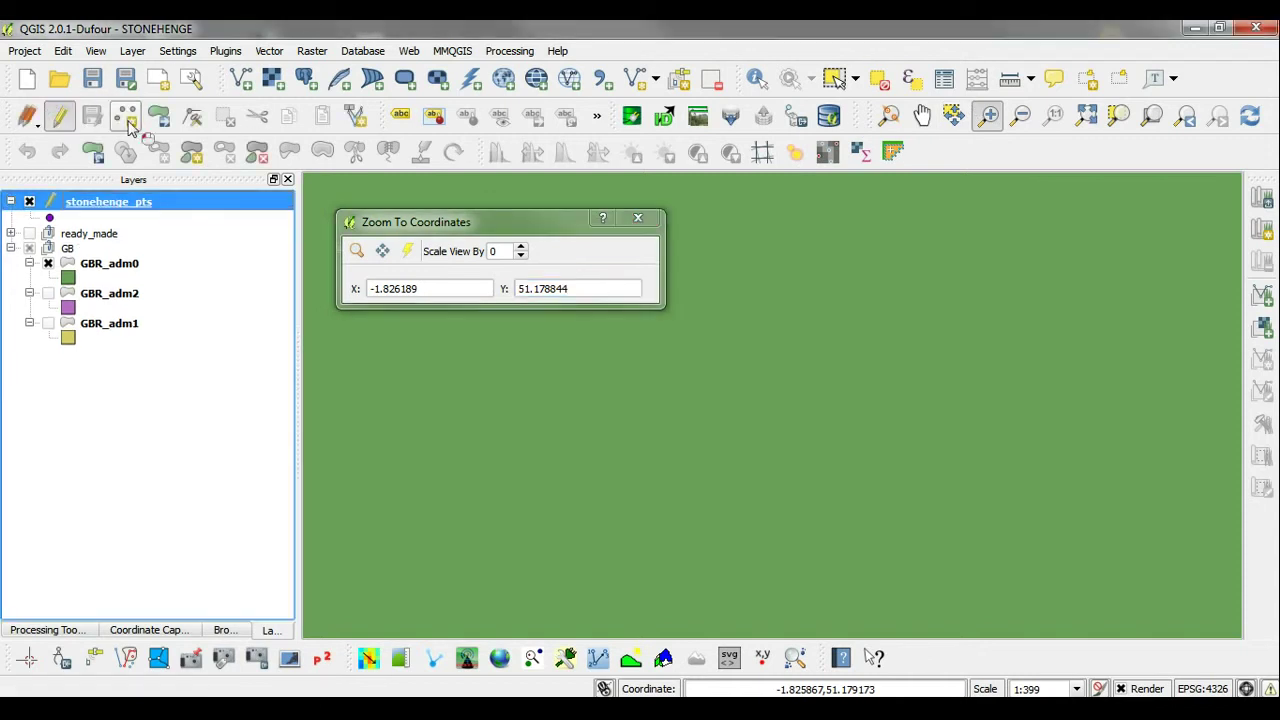
click(126, 117)
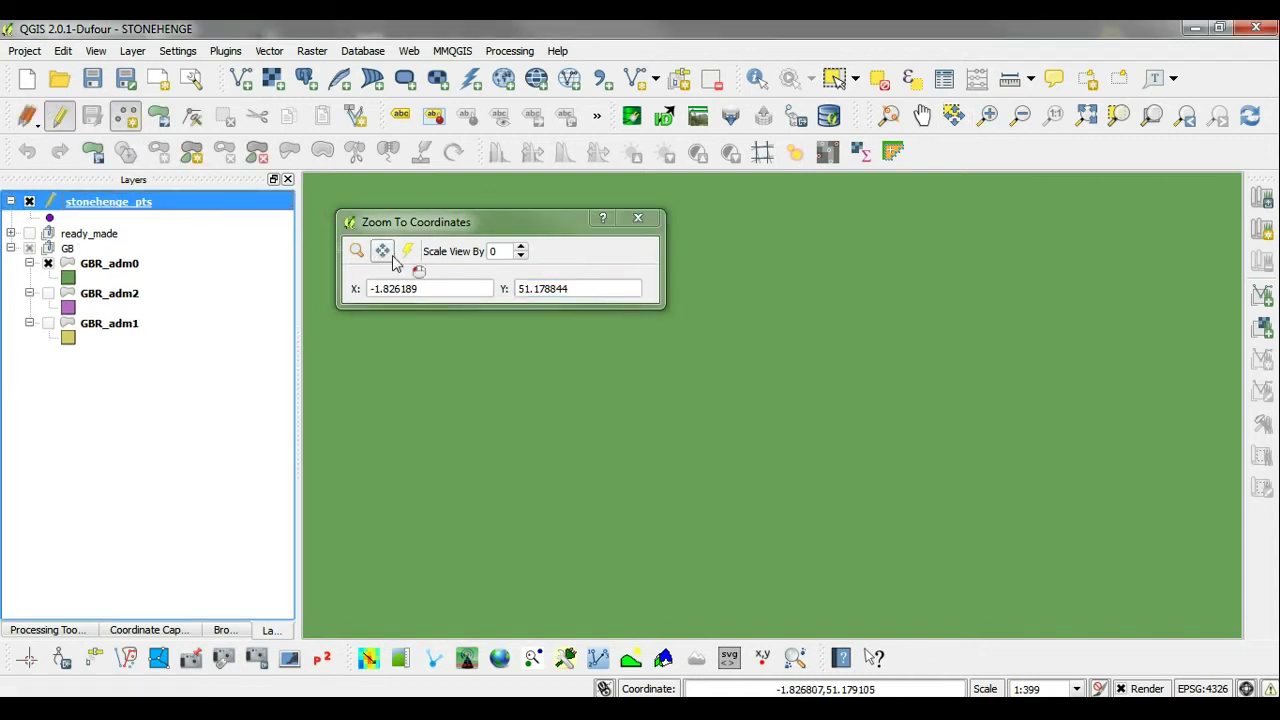
click(409, 258)
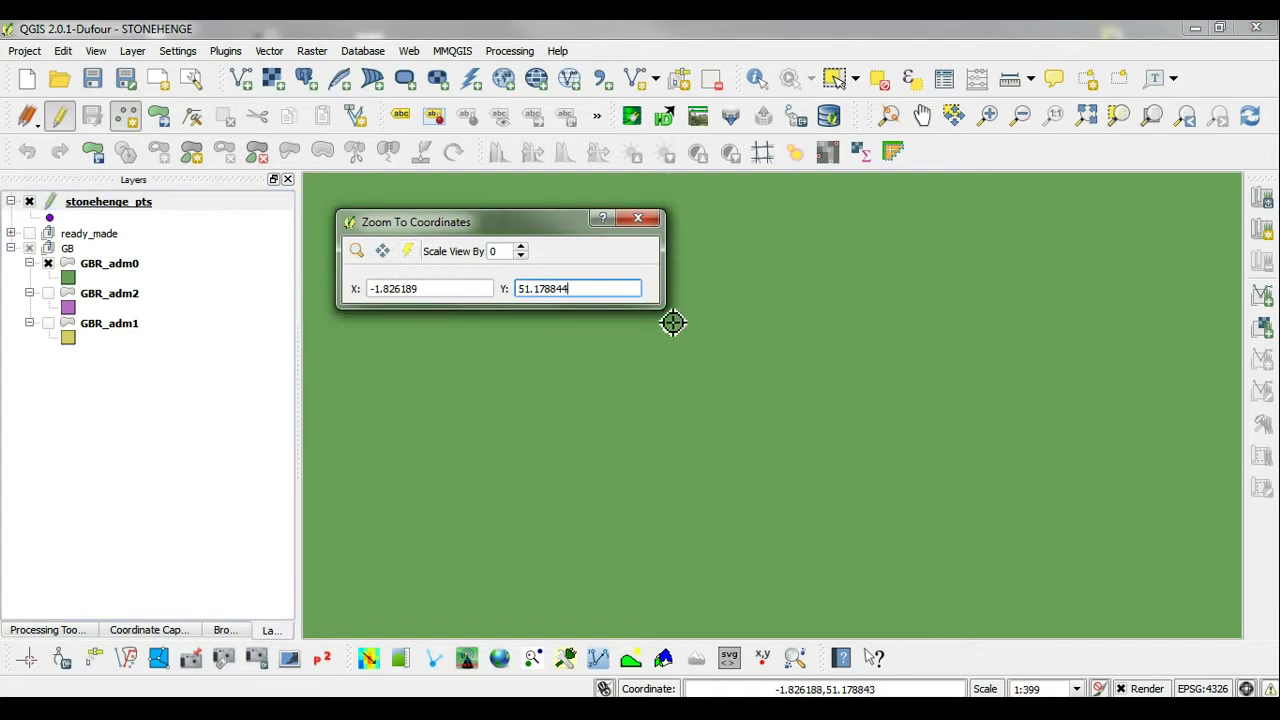
click(673, 322)
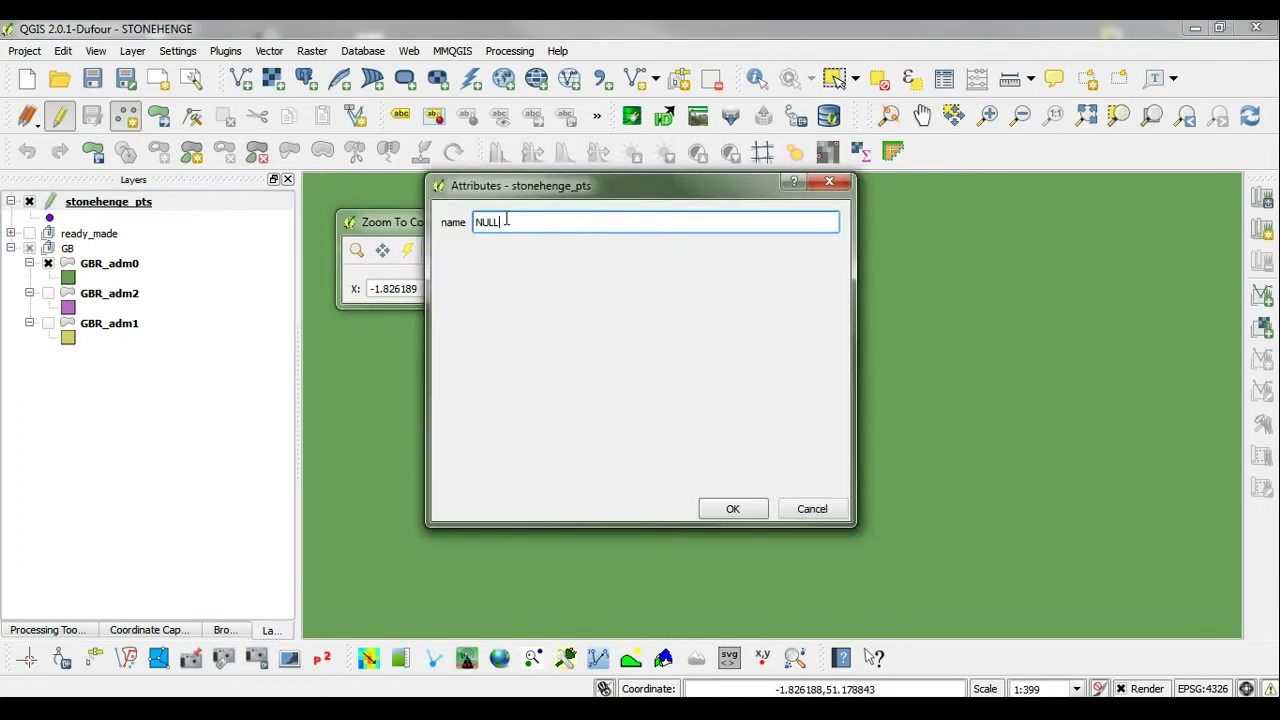
- Set the new point's name attribute to stonehenge_zoom2crd and close the Zoom To Coordinates tool
text(stonehenge)
drag(566, 186, 763, 163)
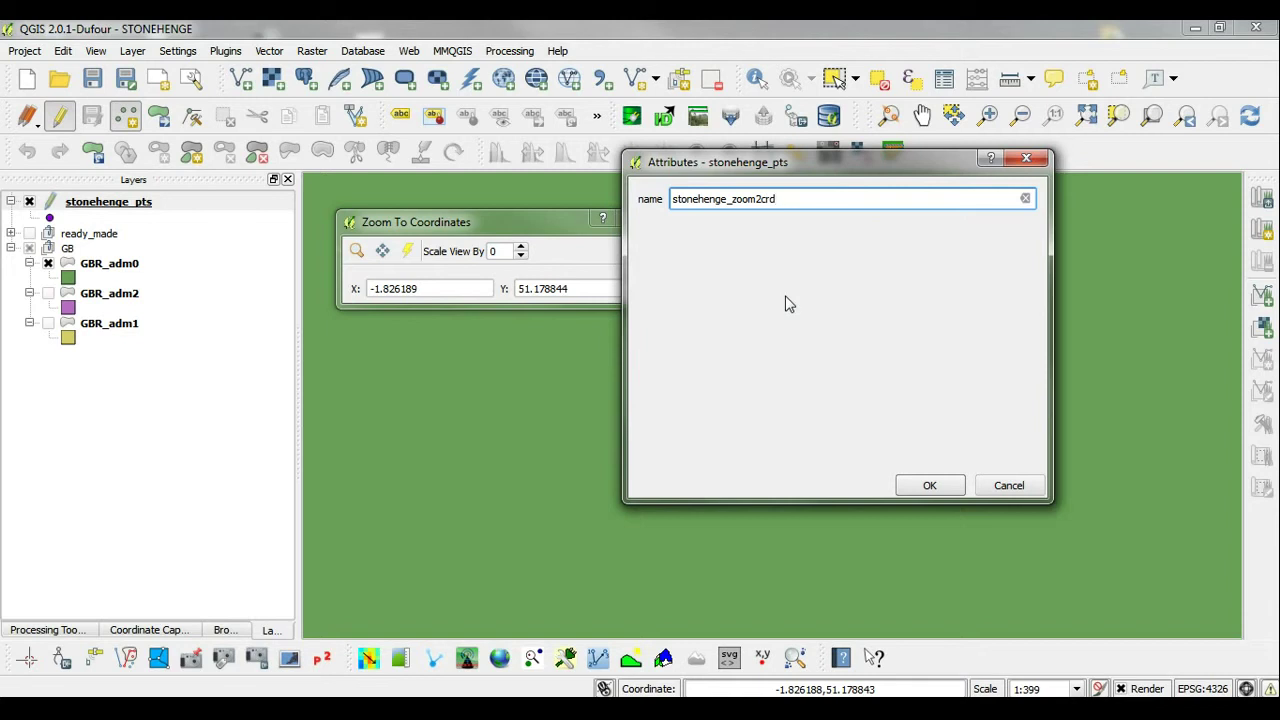
click(927, 493)
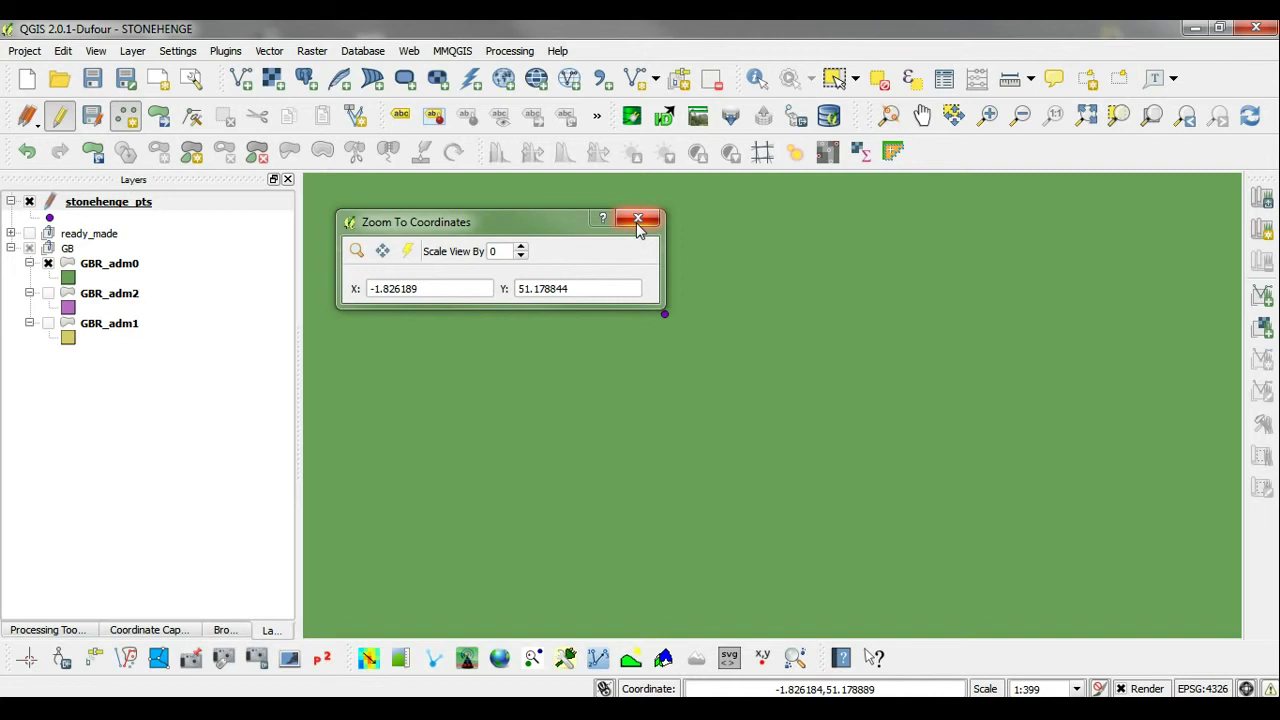
click(637, 220)
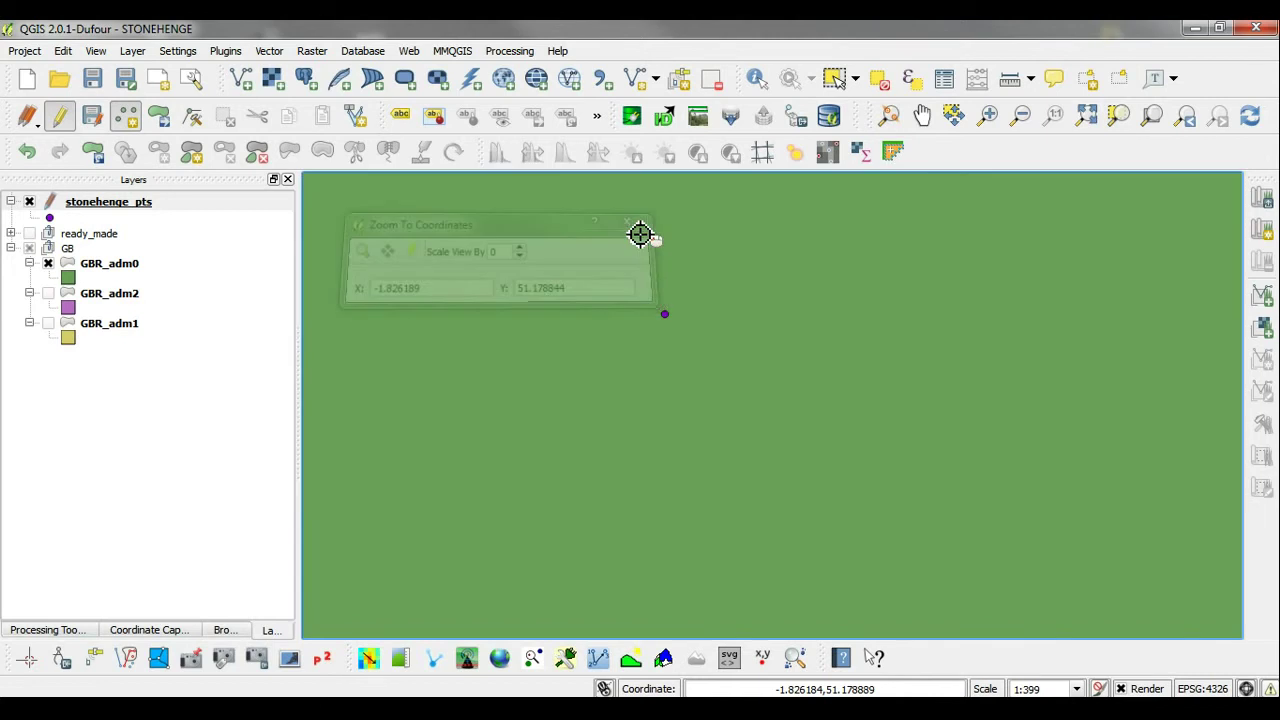
- Start a numerical feature in the stonehenge_pts layer and set its Y coordinate to 51.178844, copied from the GeoHack page
click(141, 204)
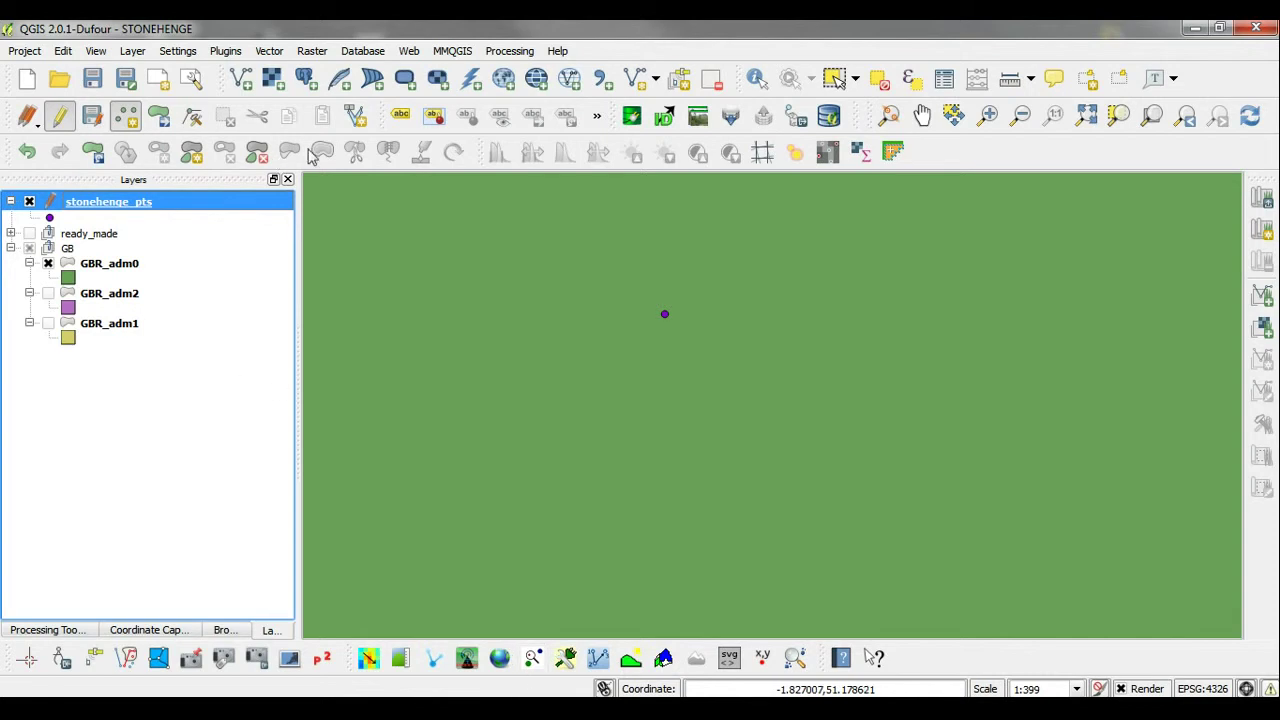
click(358, 117)
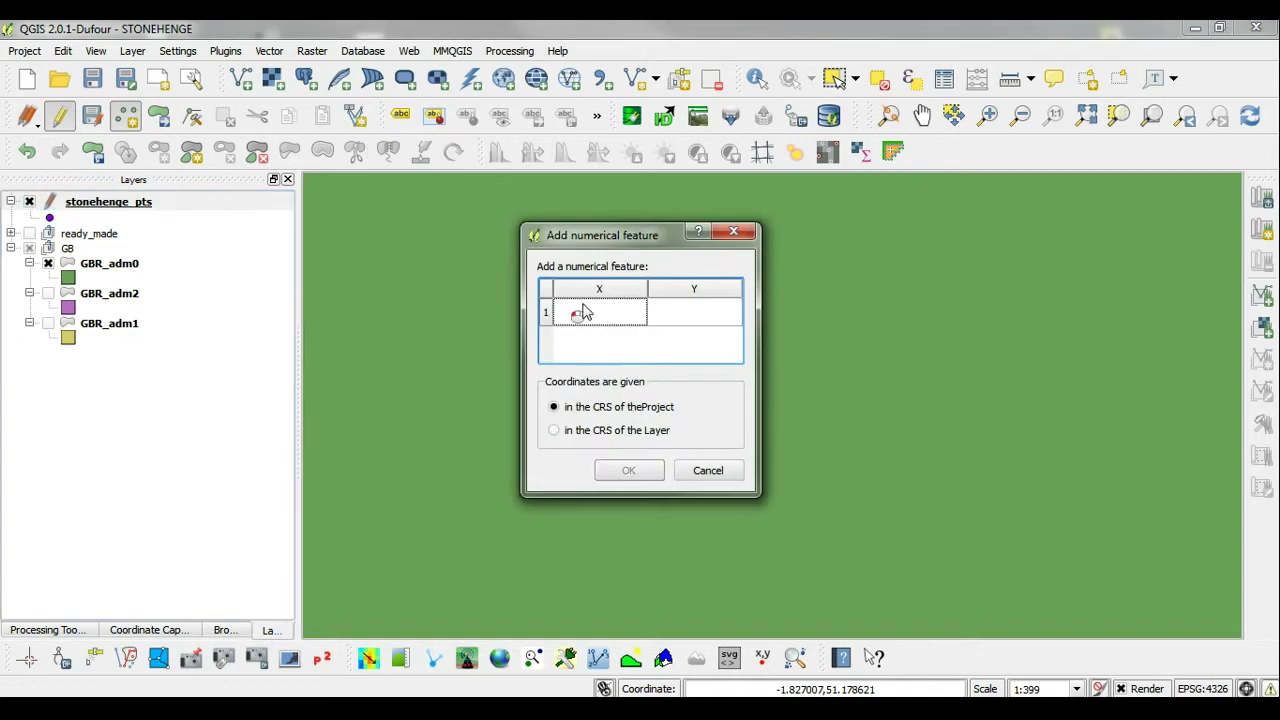
double_click(585, 312)
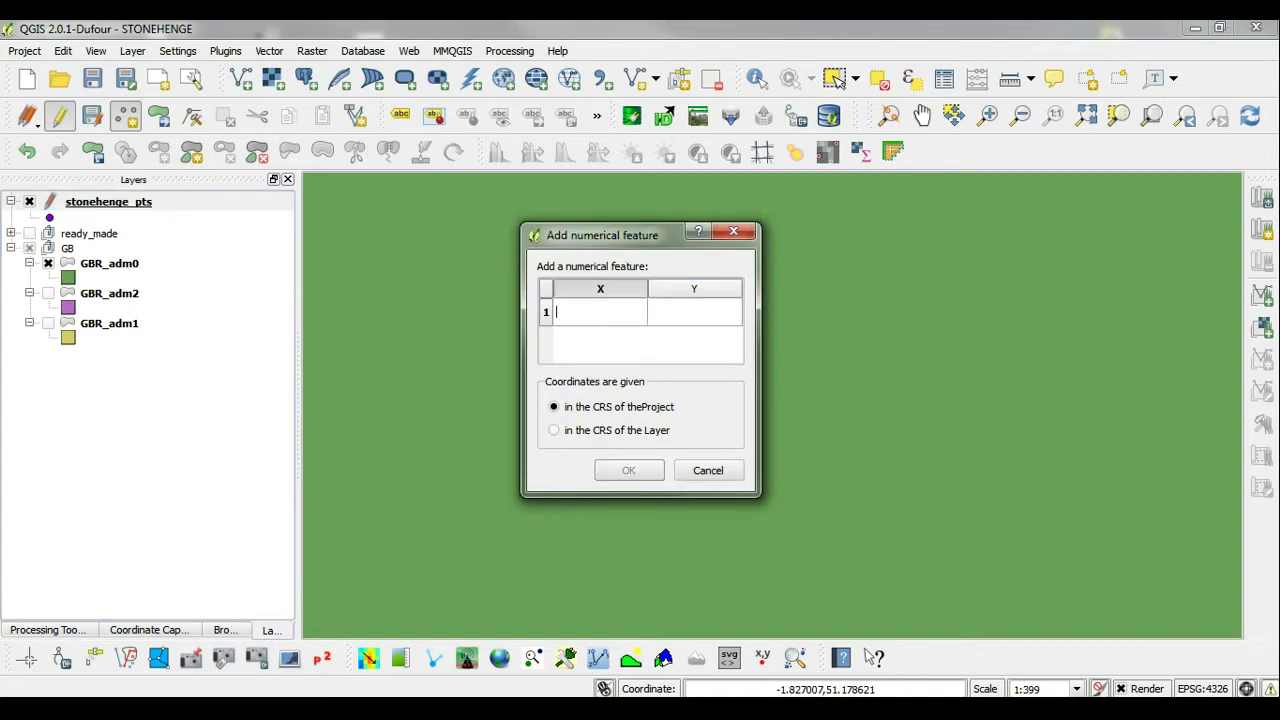
key(alt+Tab)
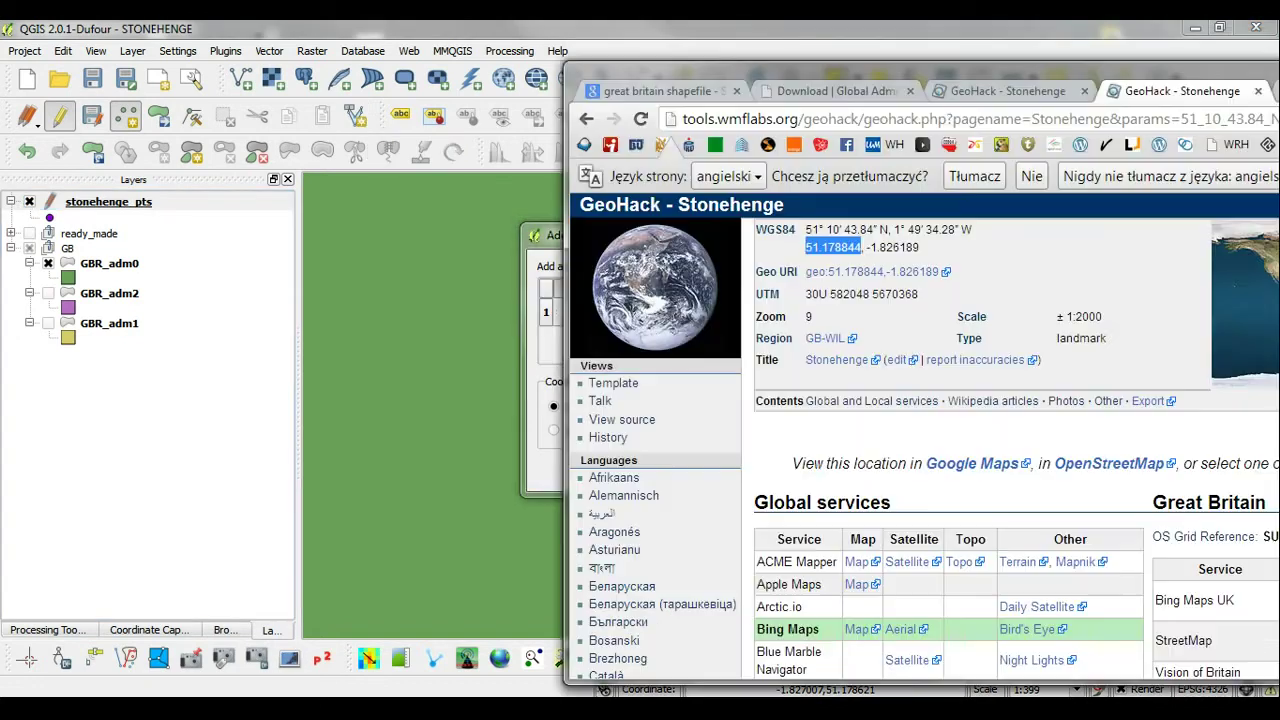
right_click(833, 247)
click(866, 256)
drag(1230, 64, 690, 86)
key(alt+Tab)
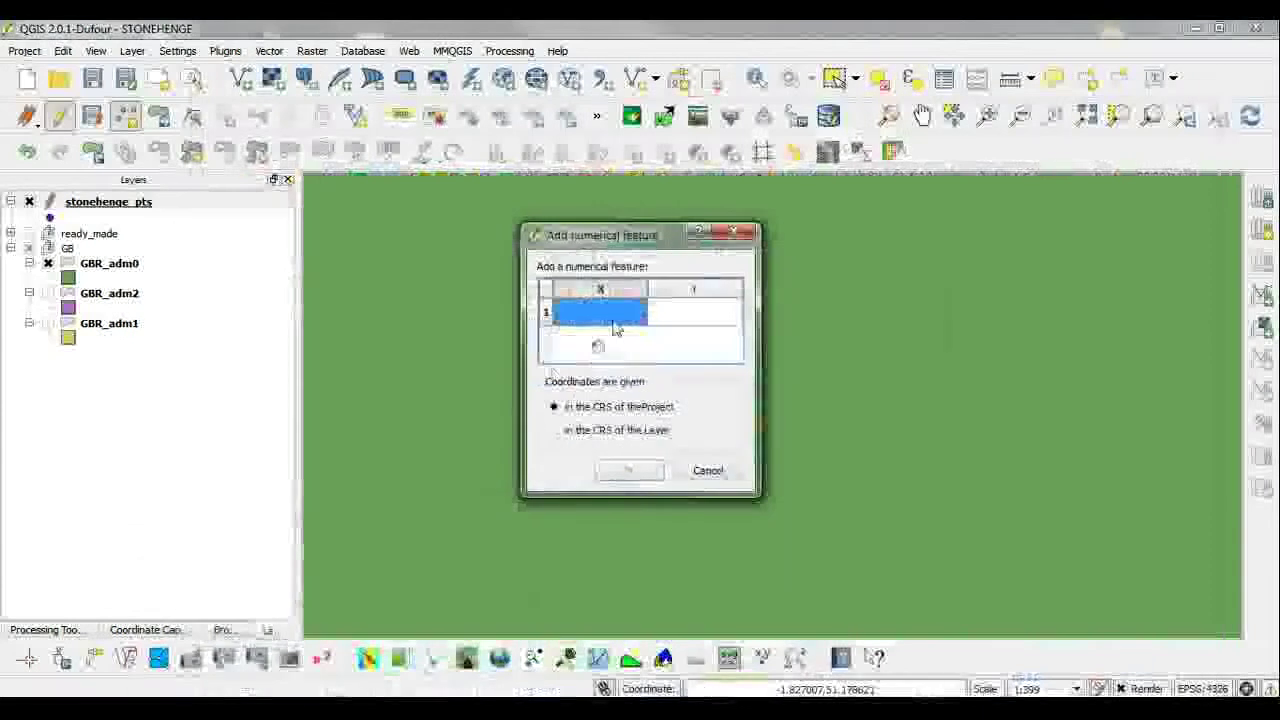
double_click(680, 316)
text(51.178844)
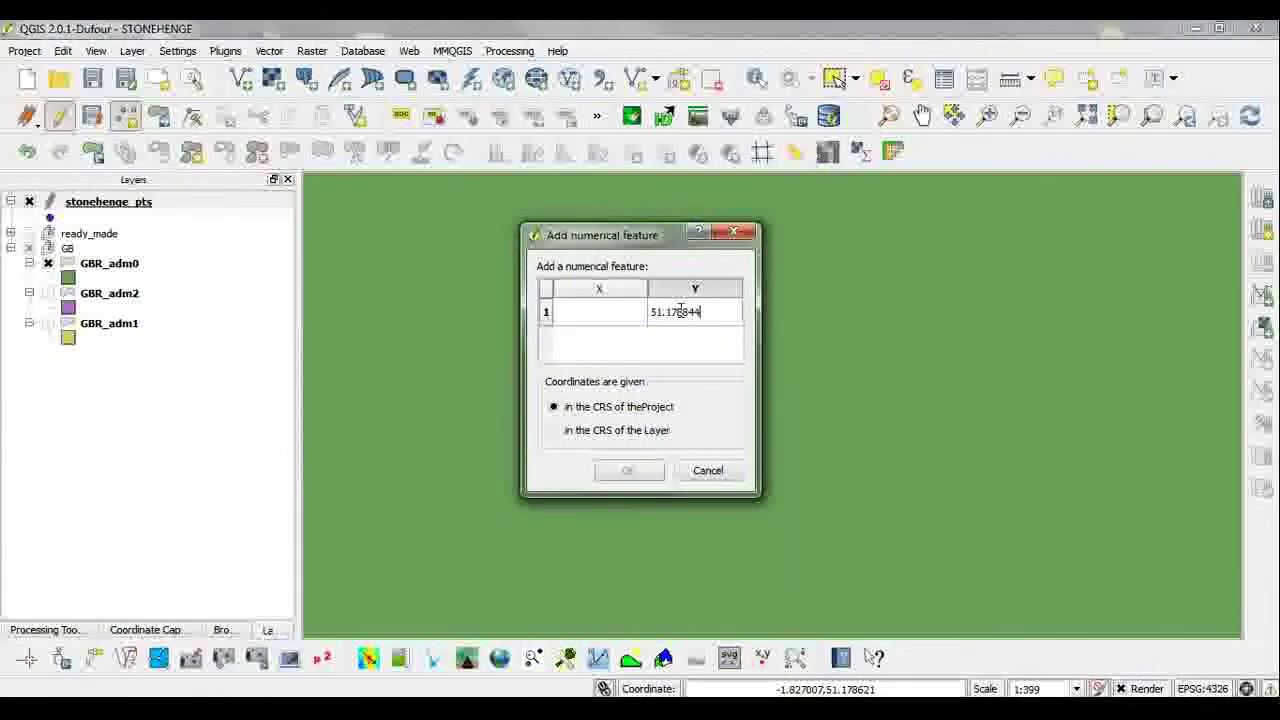
- Set the feature's X coordinate to -1.826189 from the GeoHack page and create the point in the project CRS
click(612, 314)
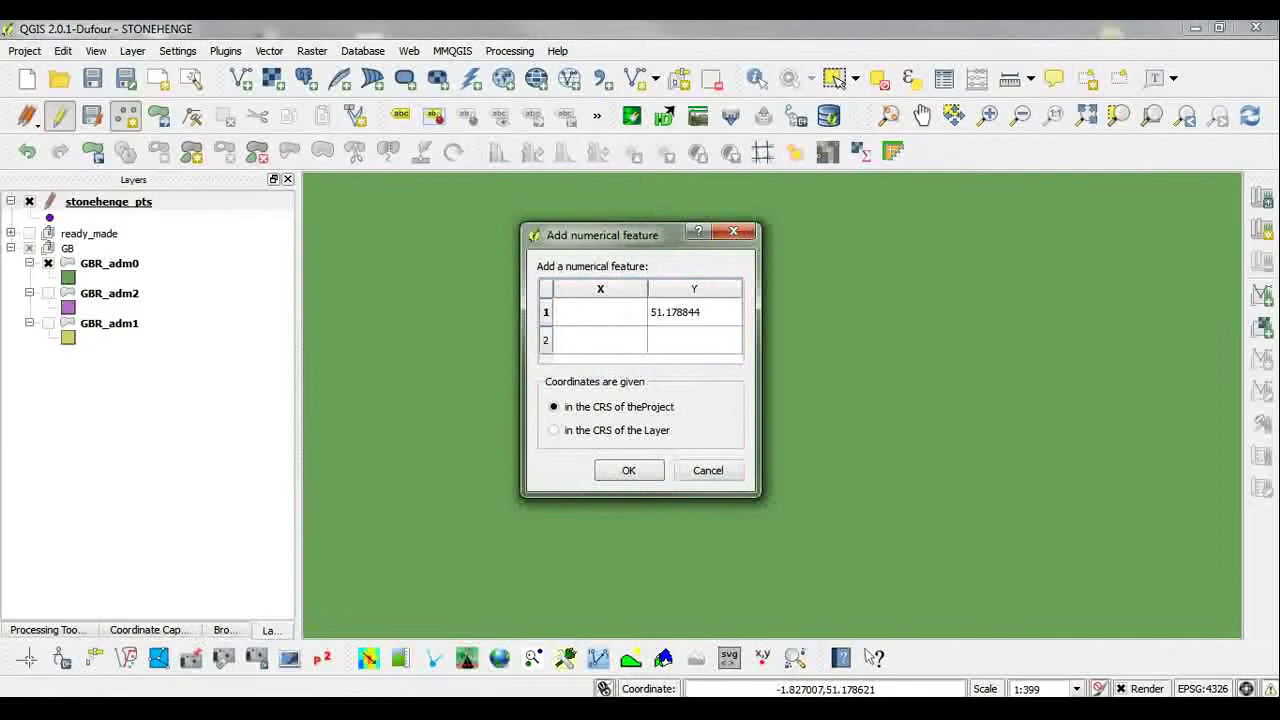
key(alt+Tab)
click(500, 282)
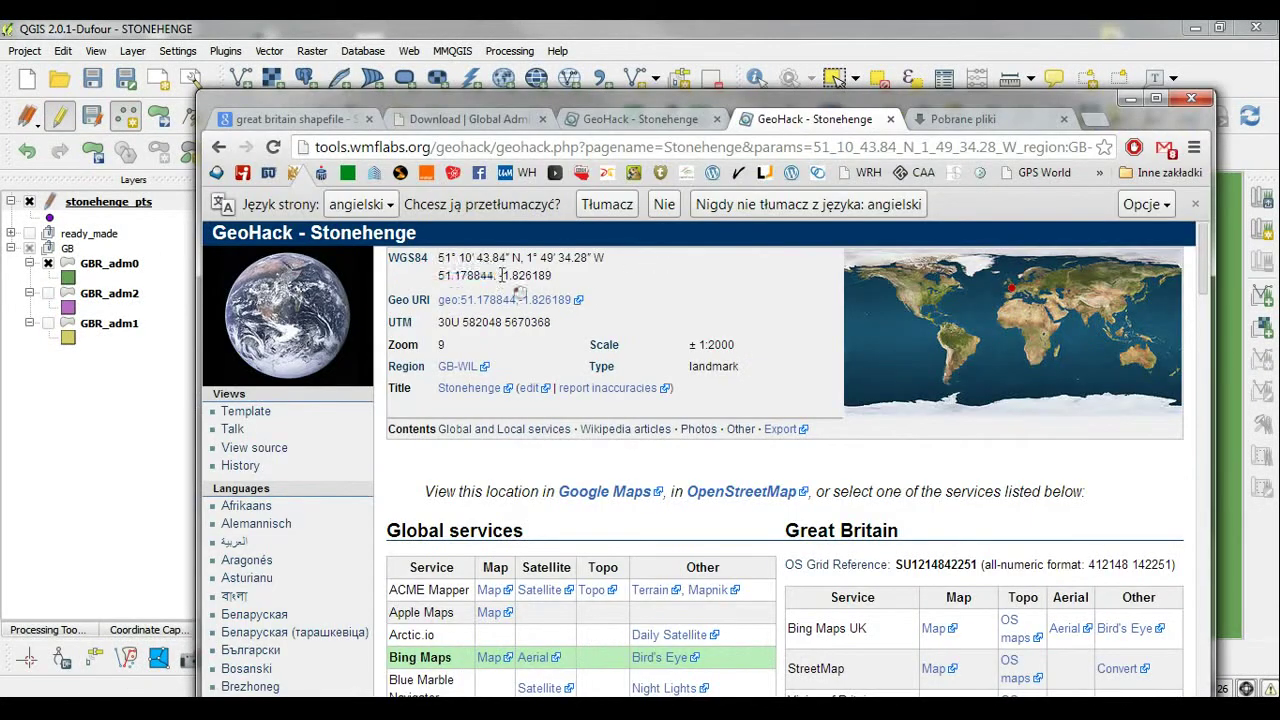
drag(497, 277, 555, 285)
key(ctrl+c)
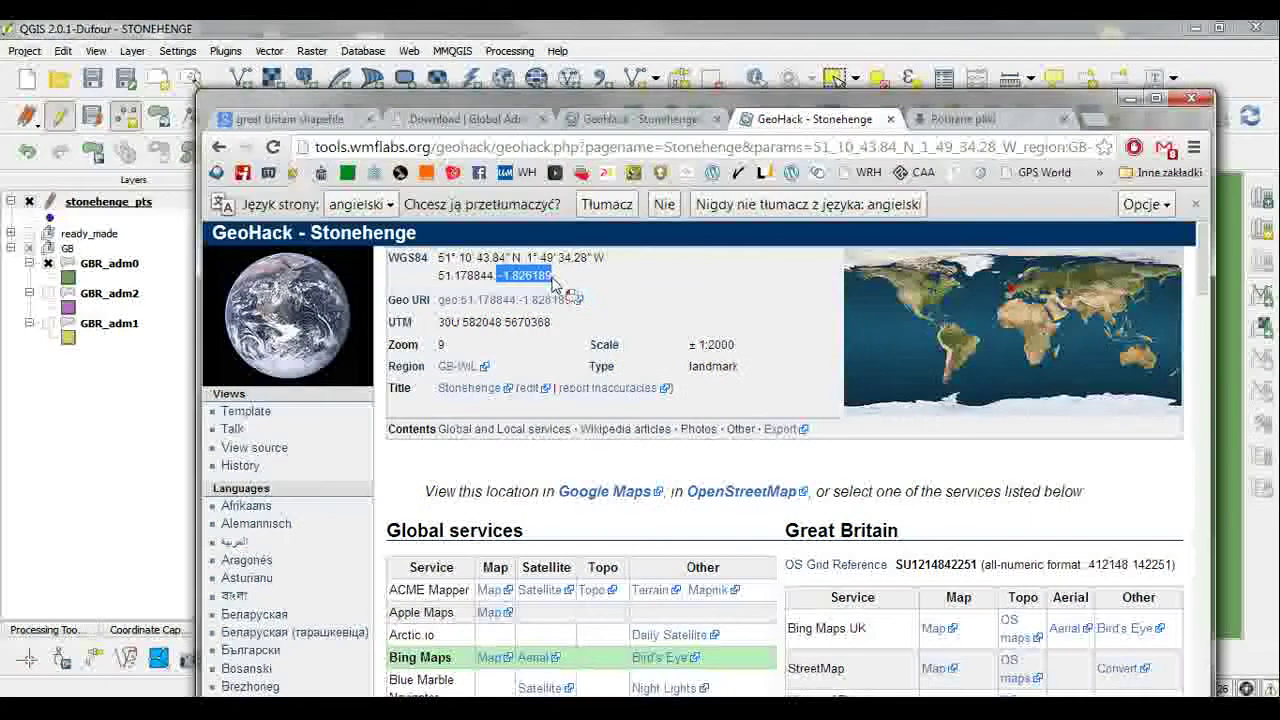
click(1130, 98)
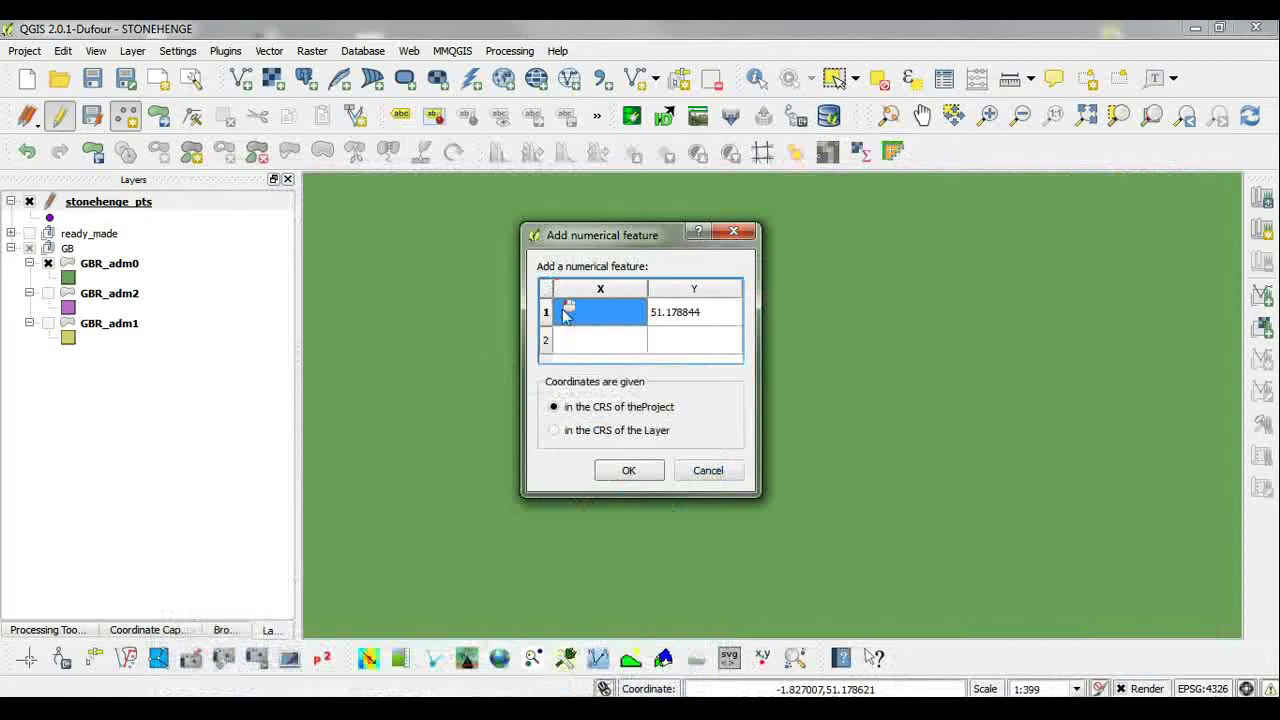
double_click(574, 314)
key(ctrl+v)
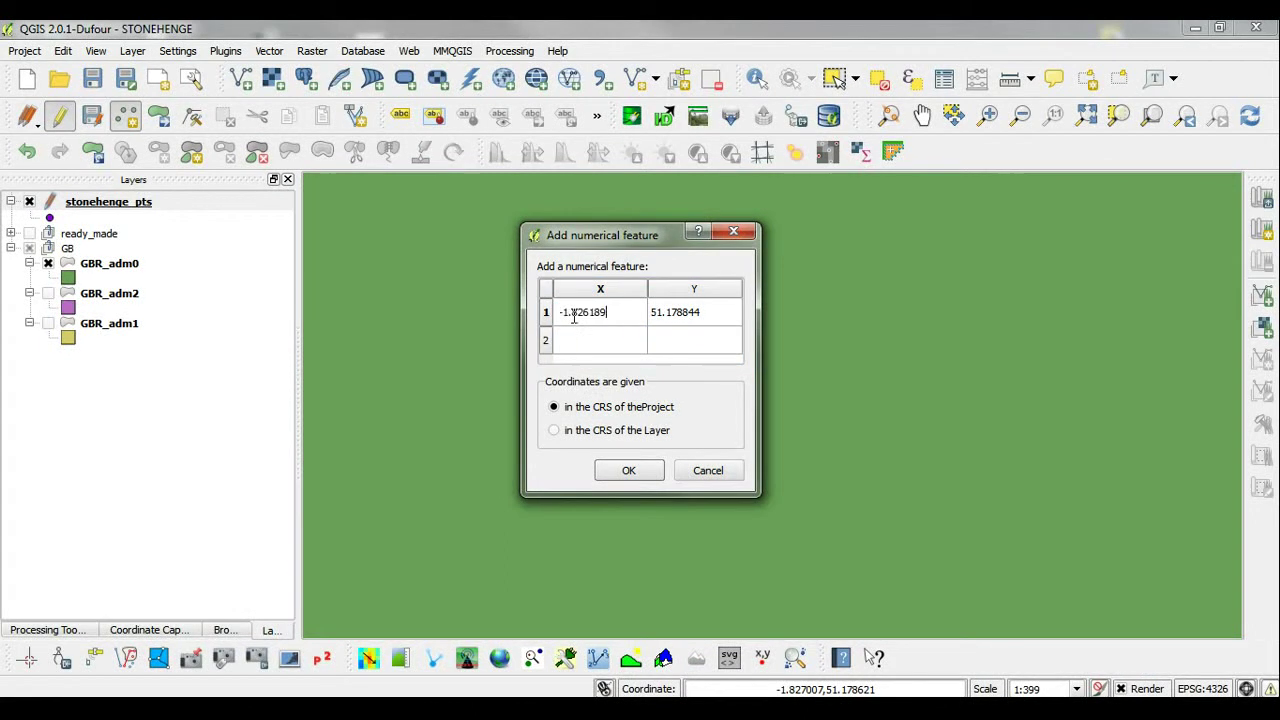
drag(654, 236, 305, 195)
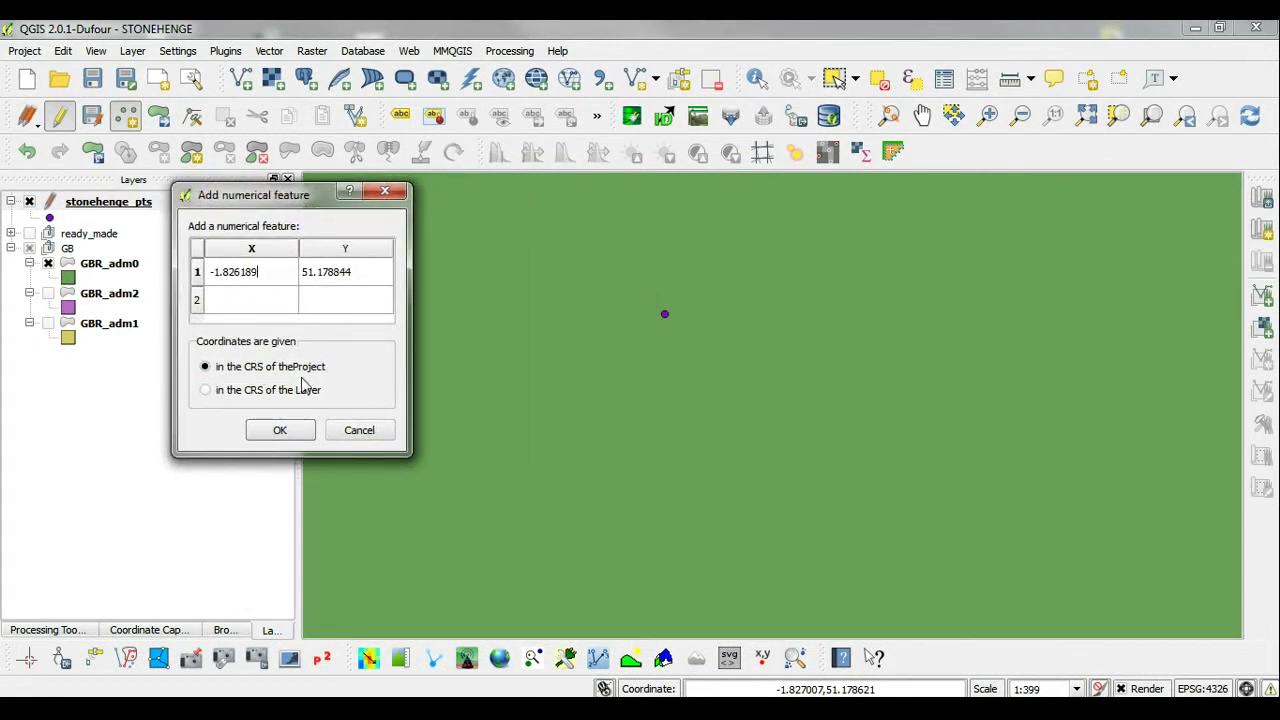
click(280, 431)
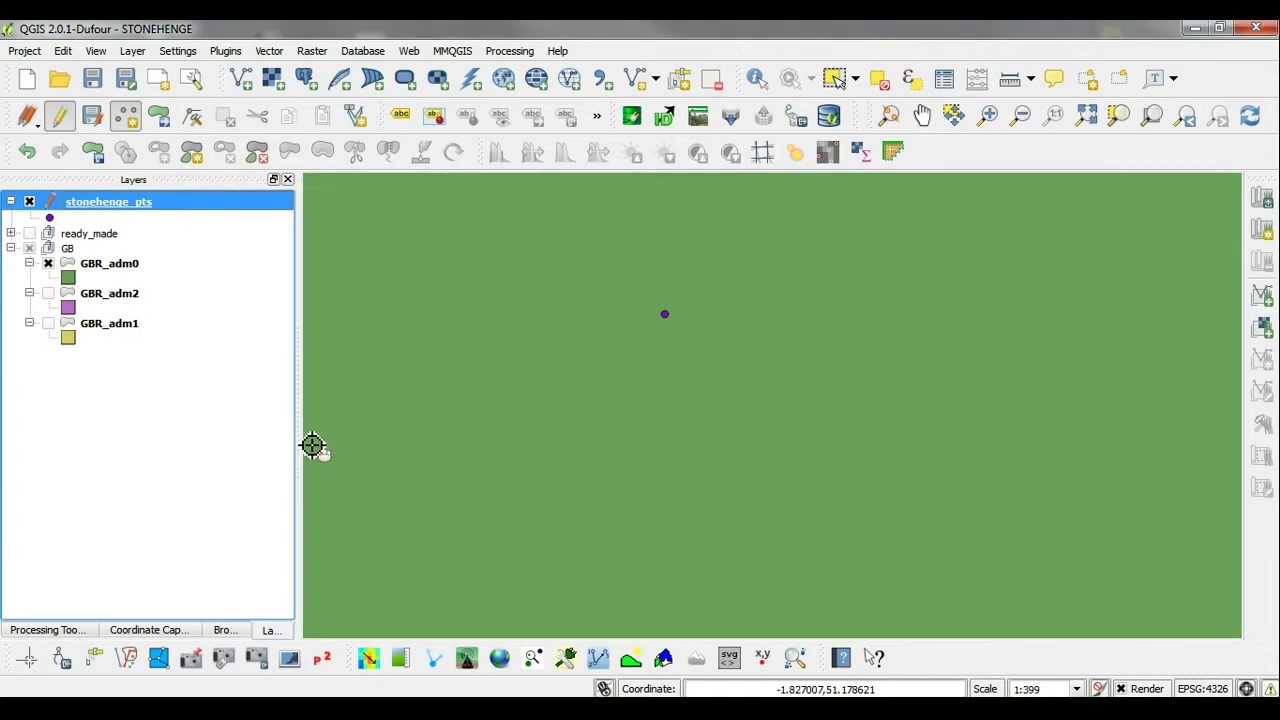
- Save the edits to the stonehenge_pts layer and turn off its editing mode
scroll(670, 320, up, 3)
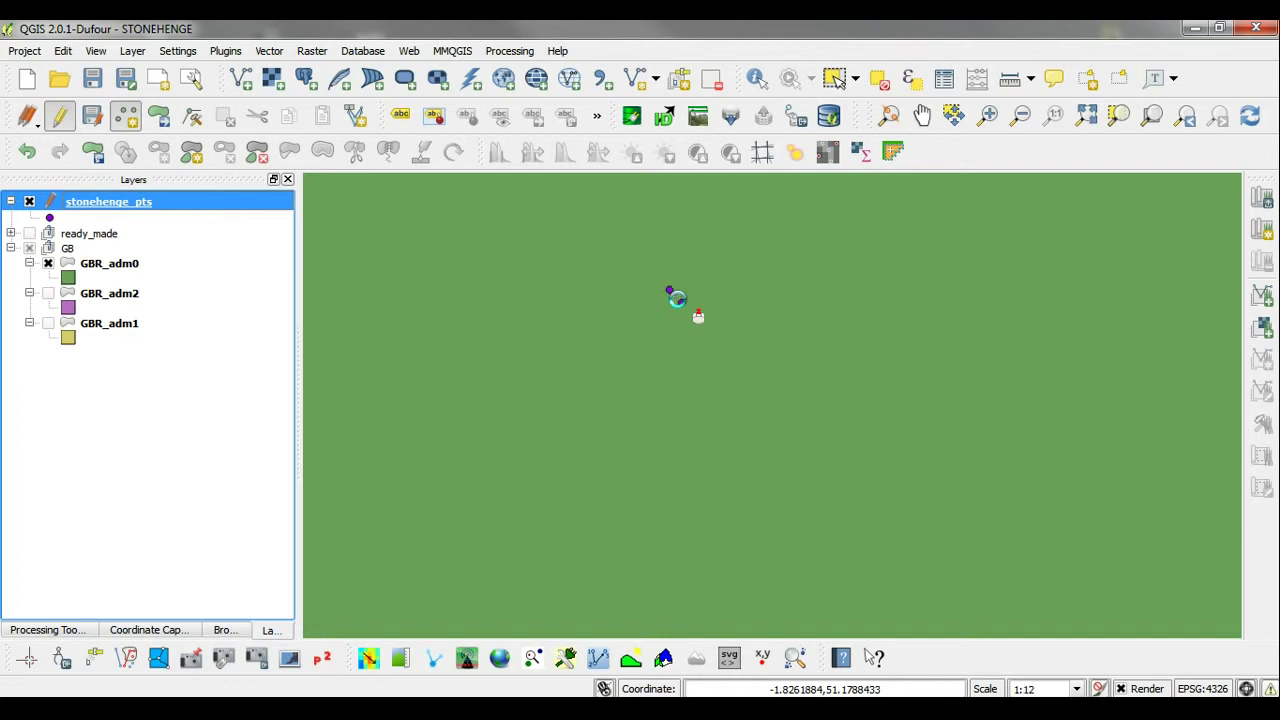
scroll(677, 298, up, 2)
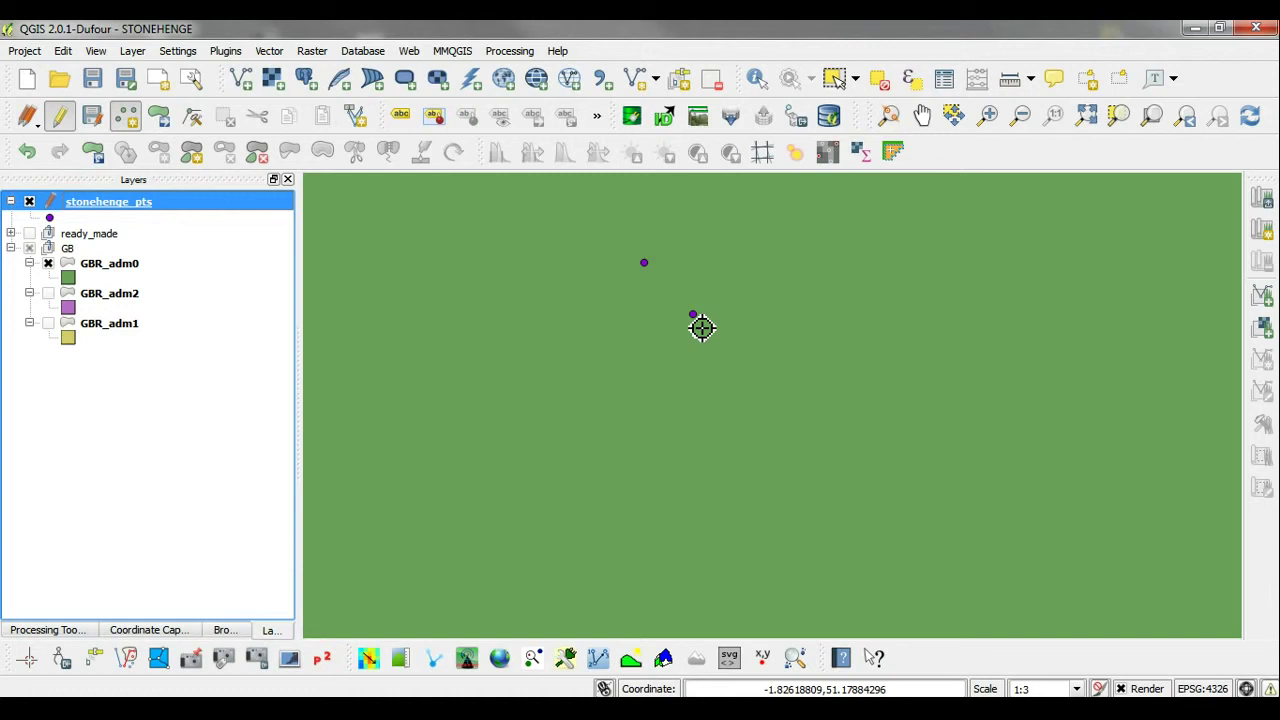
click(88, 122)
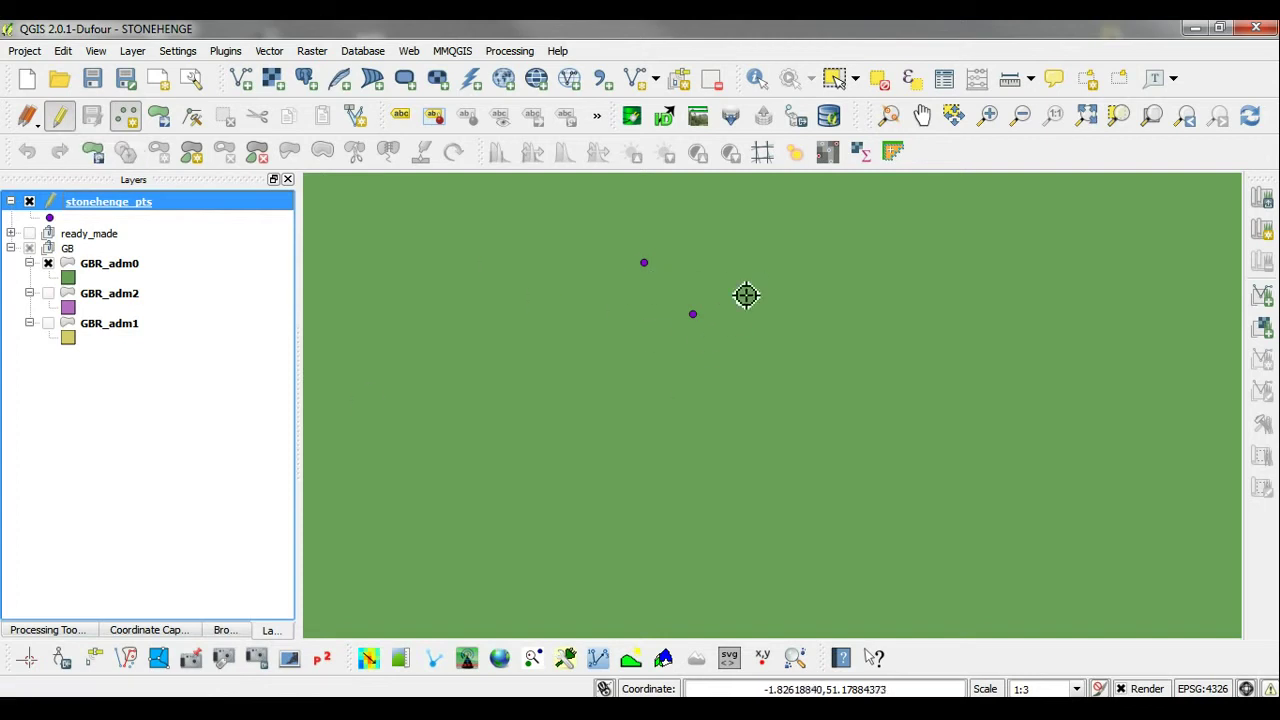
scroll(652, 292, down, 1)
scroll(652, 295, down, 1)
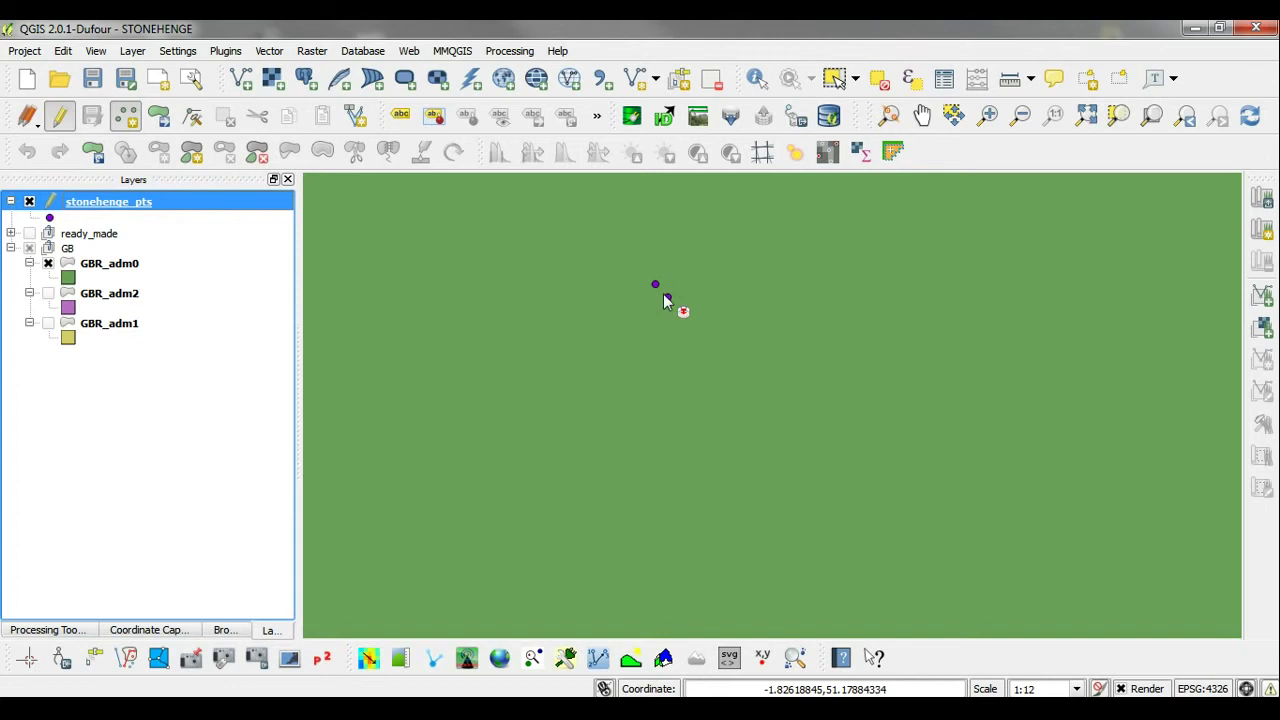
right_click(93, 264)
click(135, 273)
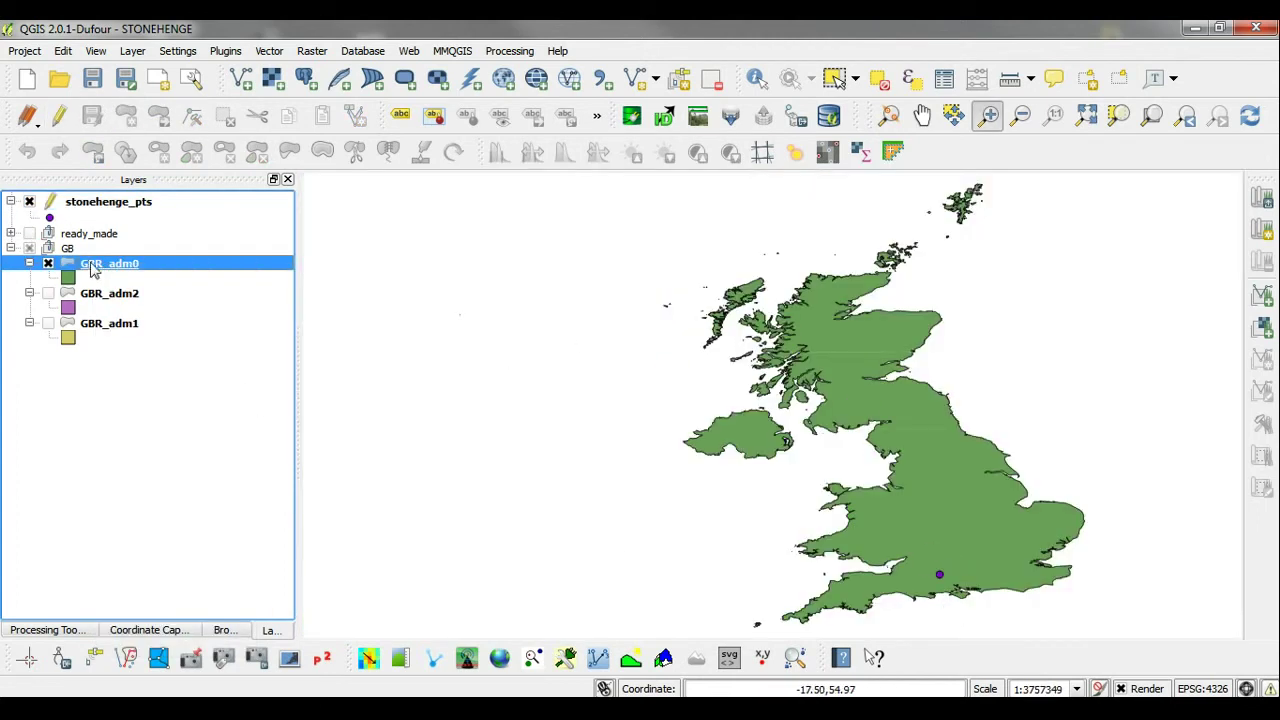
click(103, 205)
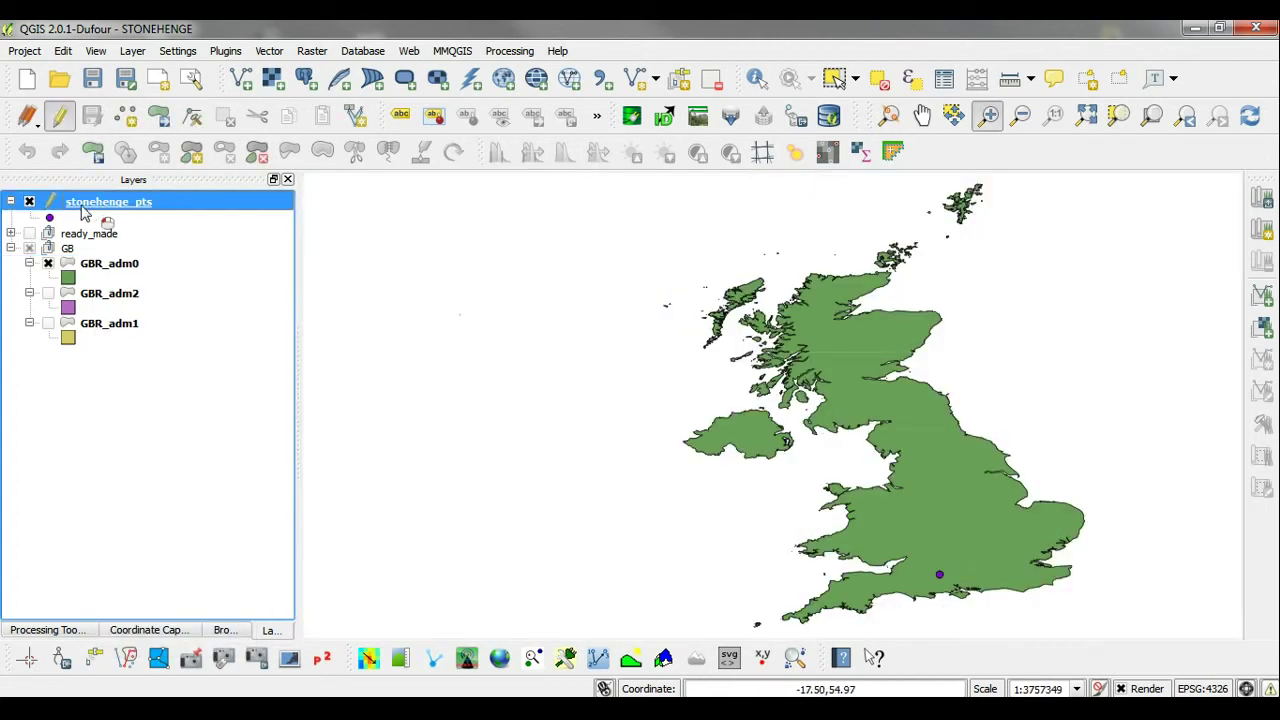
click(59, 115)
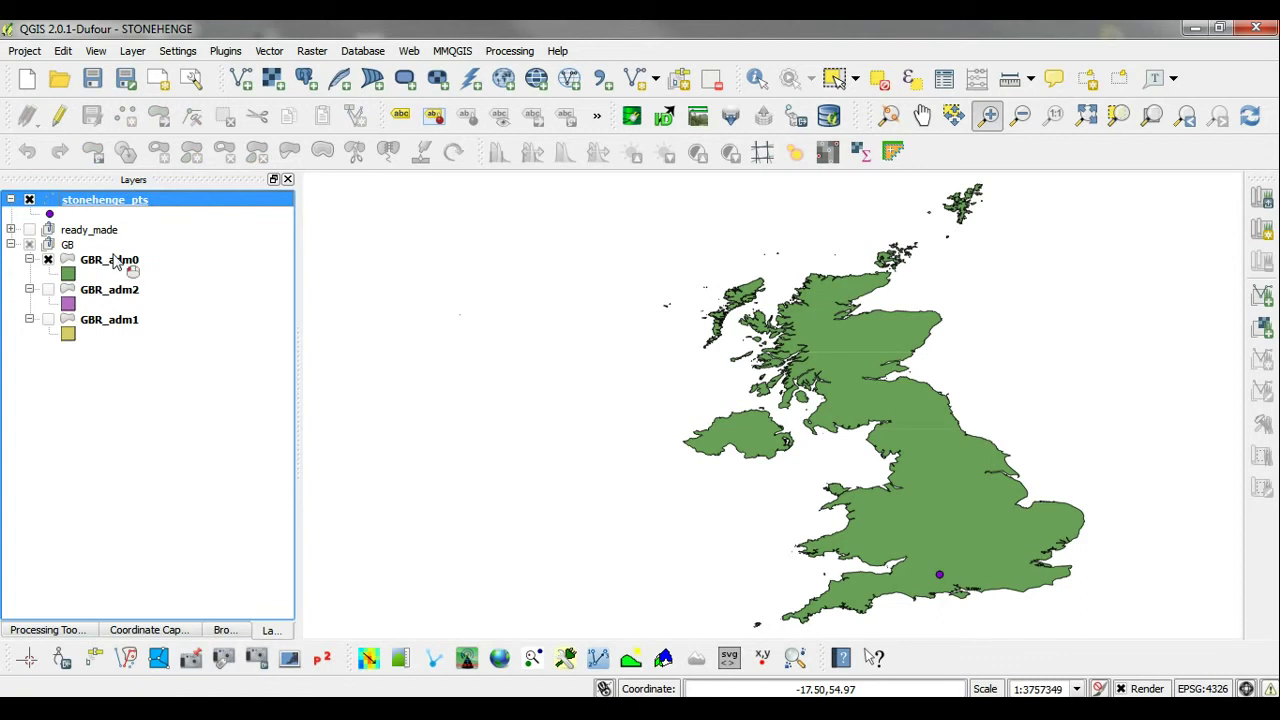
- Style the stonehenge_pts layer with the saved triangle marker and colour it orange
double_click(85, 207)
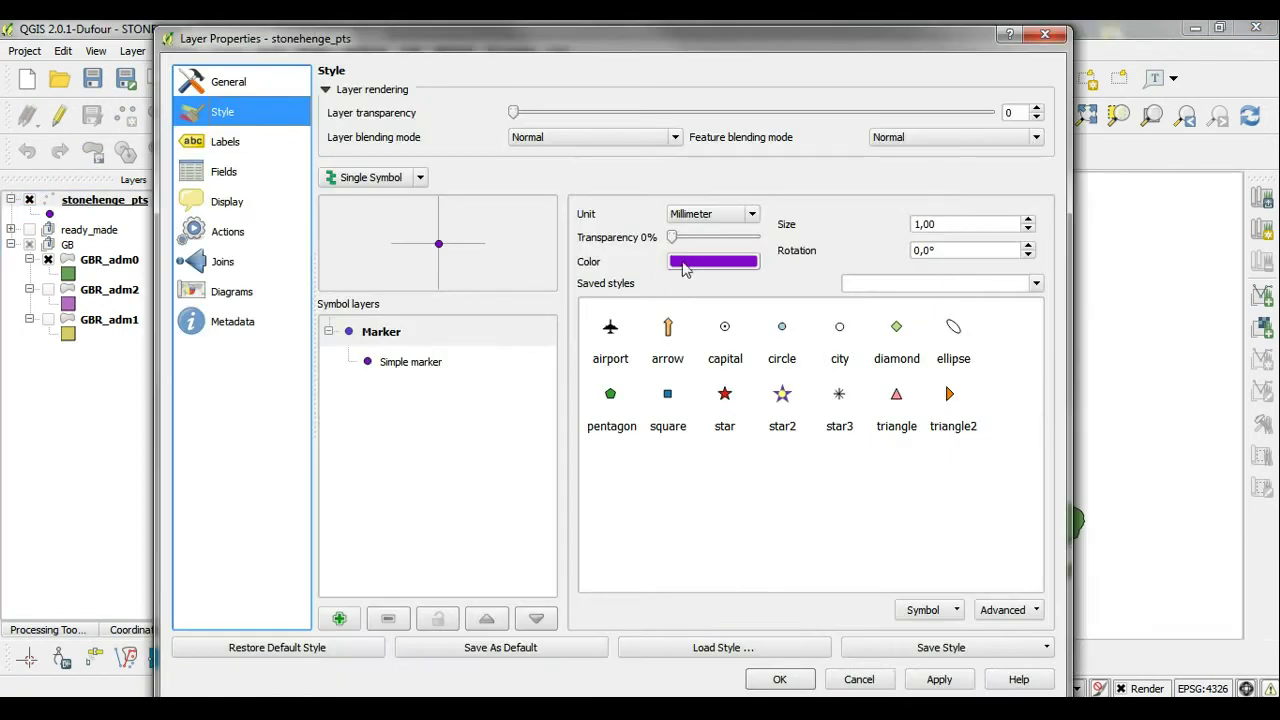
click(888, 410)
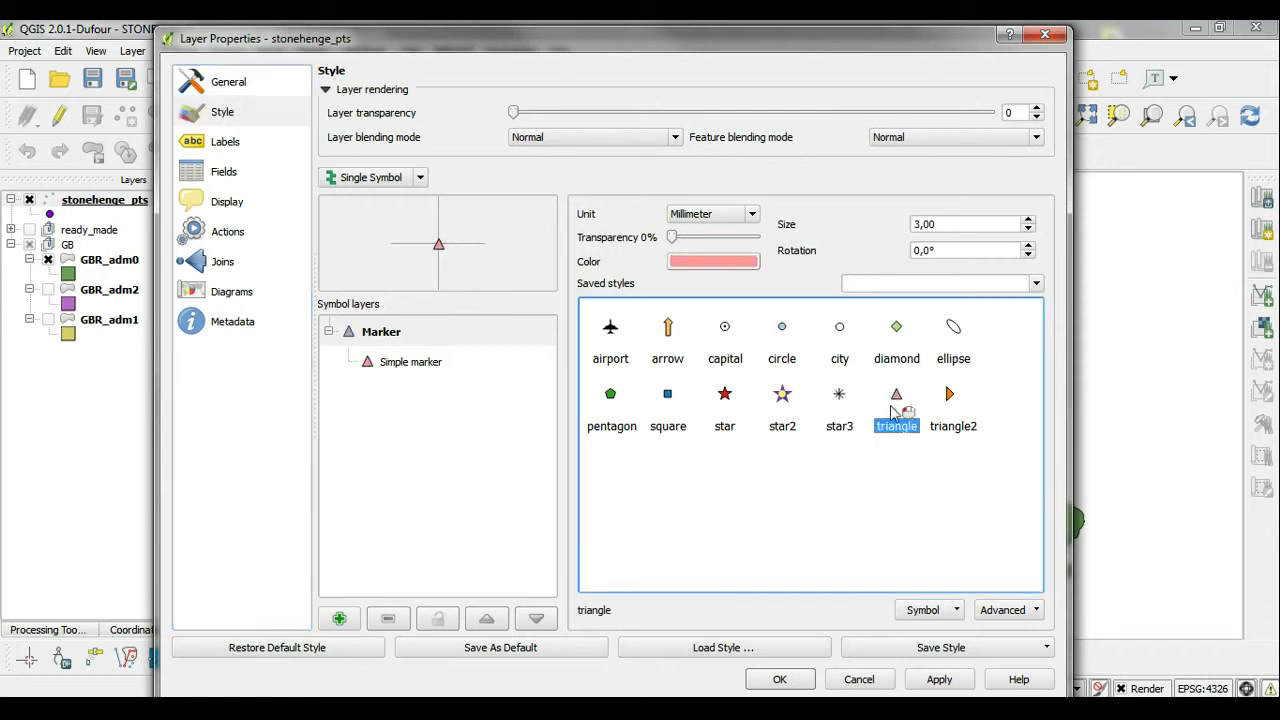
click(713, 261)
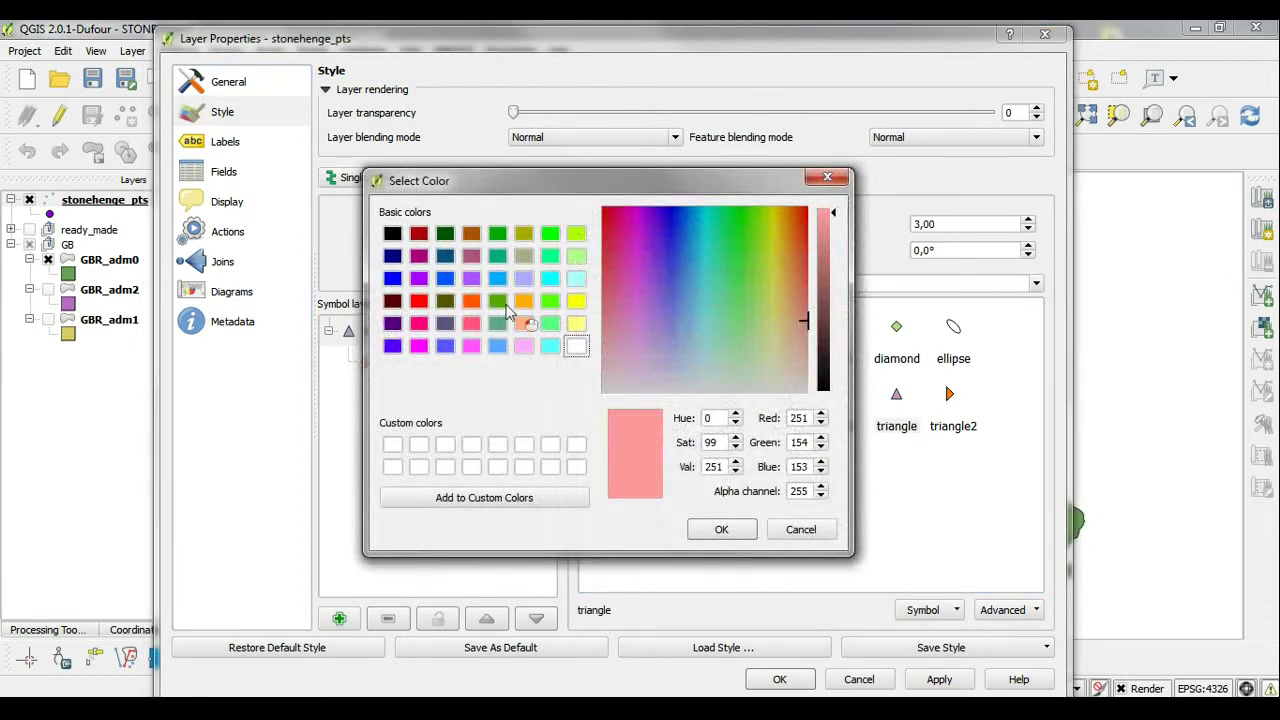
click(471, 300)
click(717, 530)
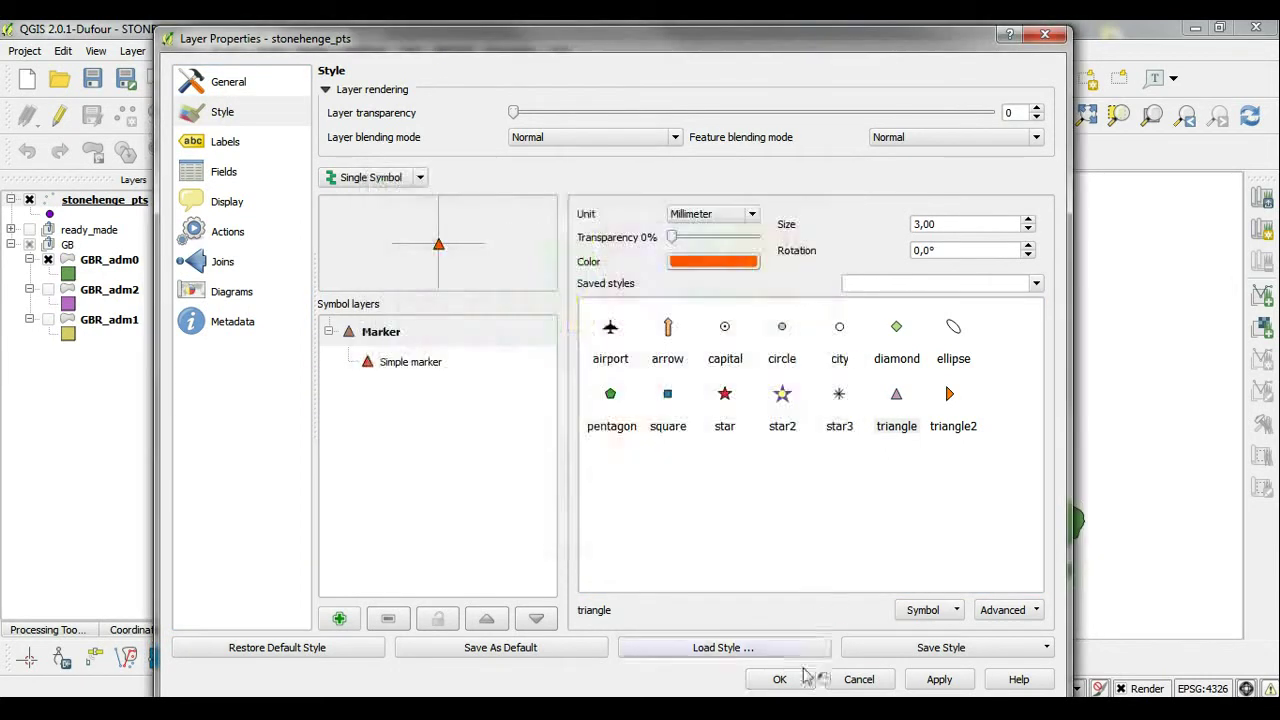
click(780, 680)
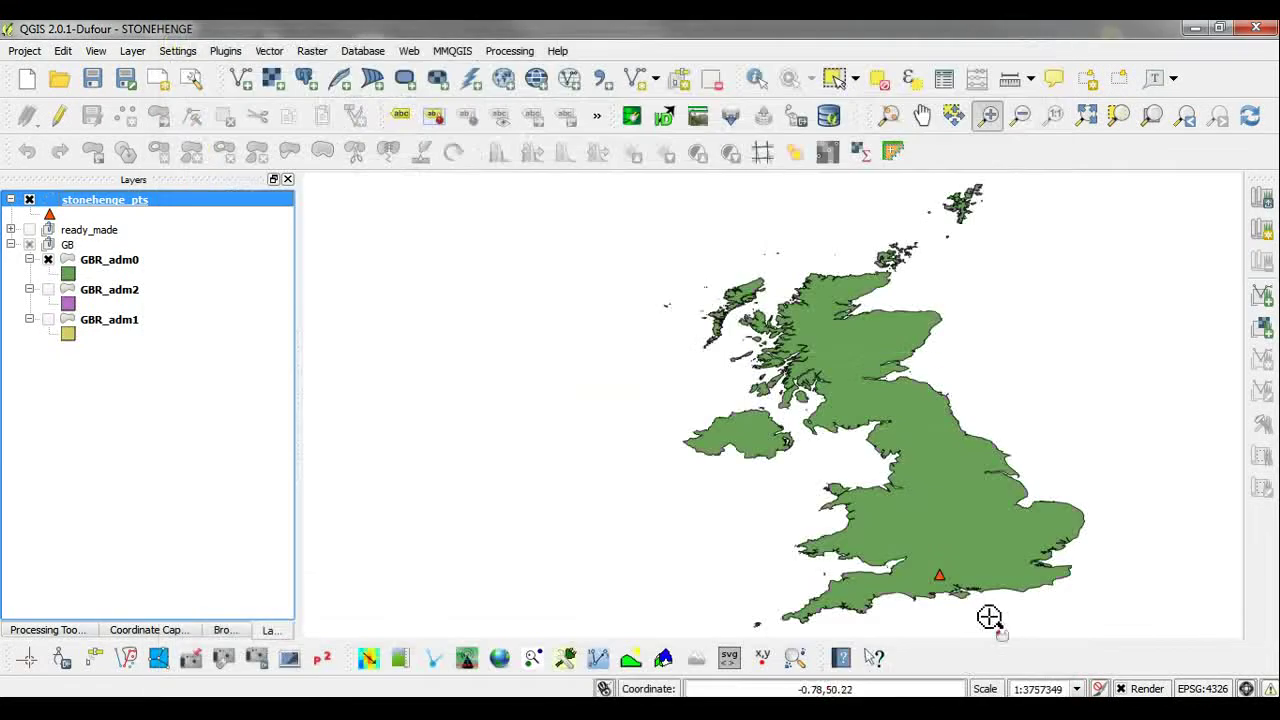
- Make the stonehenge_pts layer editable and select the stonehenge_zoom2crd point in its attribute table
scroll(971, 607, up, 1)
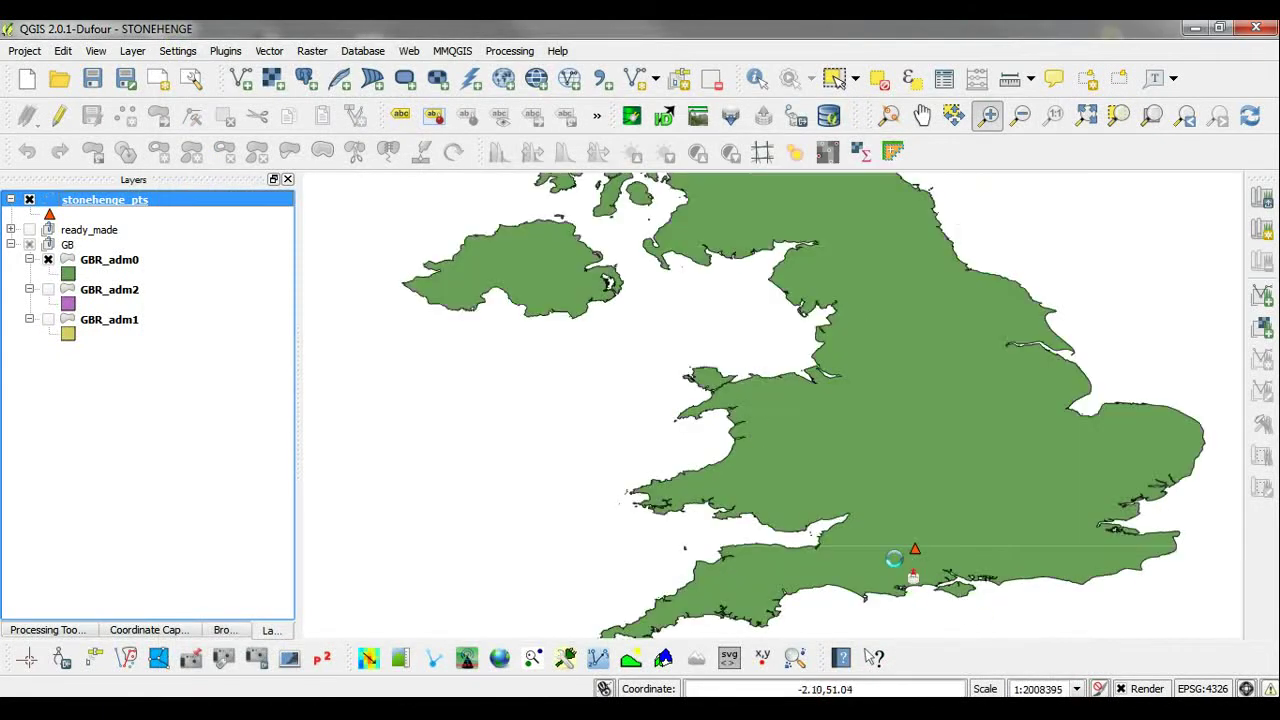
scroll(906, 563, up, 3)
scroll(905, 560, up, 4)
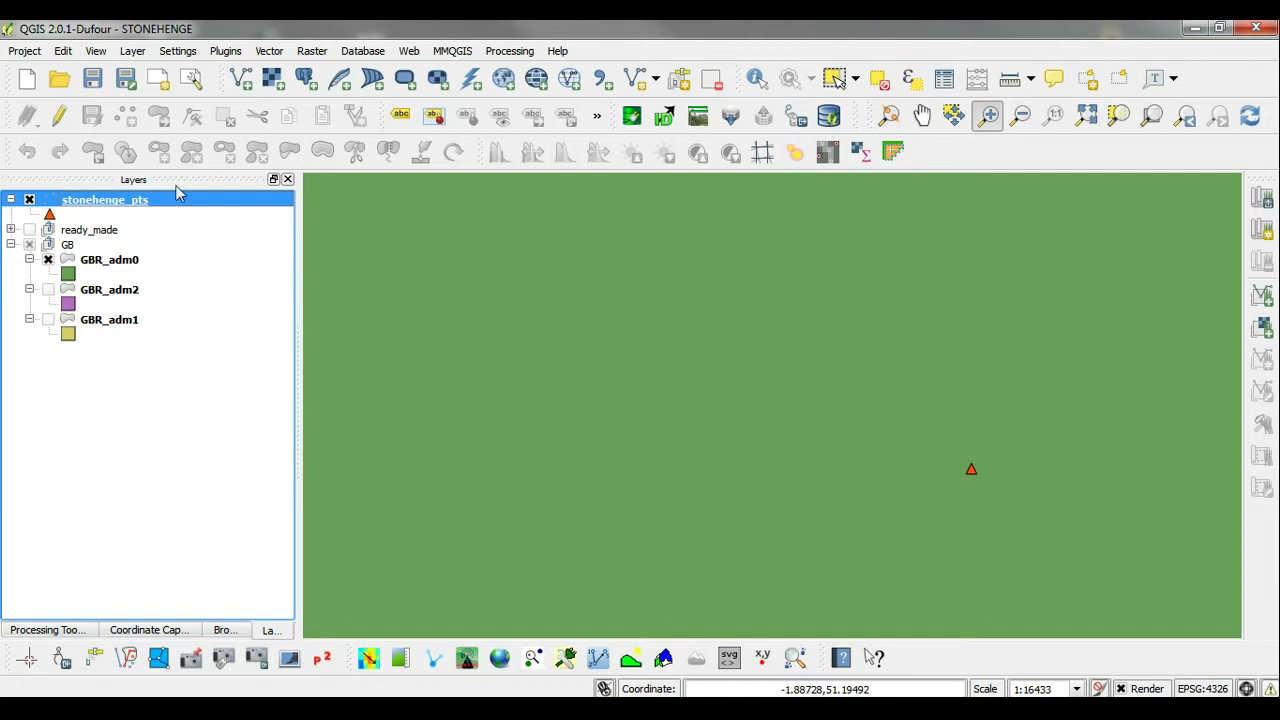
right_click(158, 199)
click(175, 211)
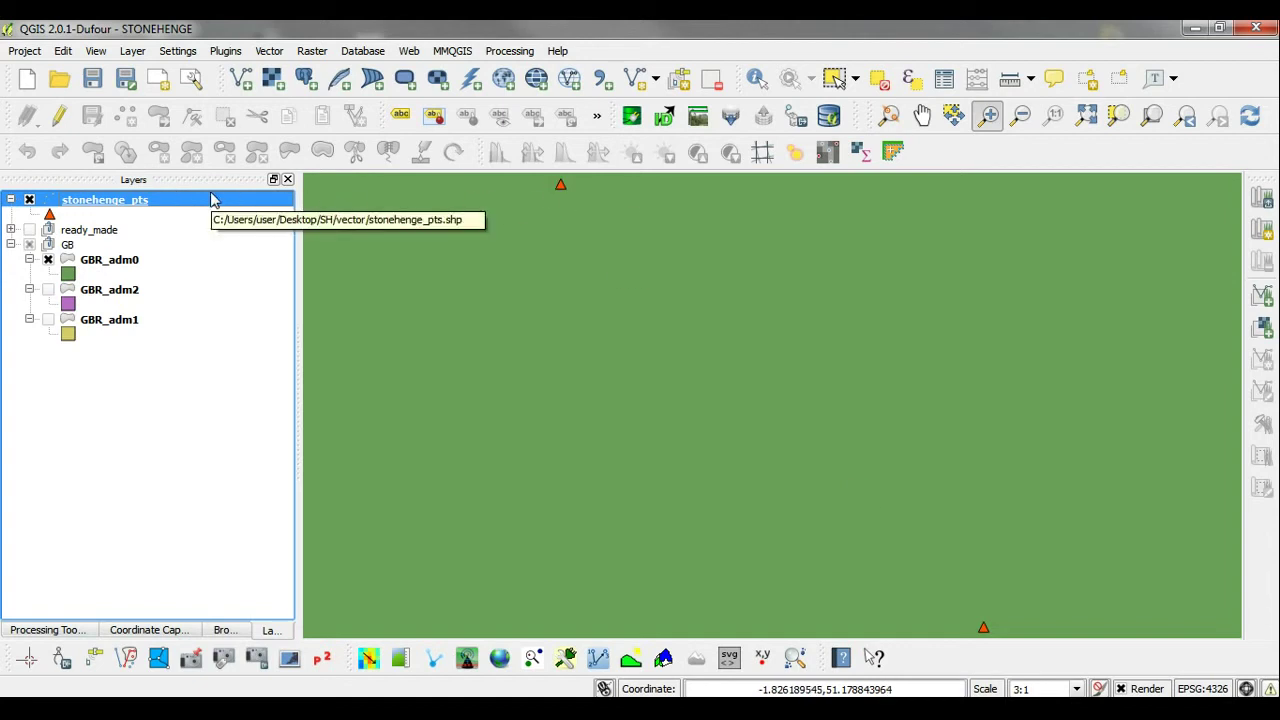
click(62, 121)
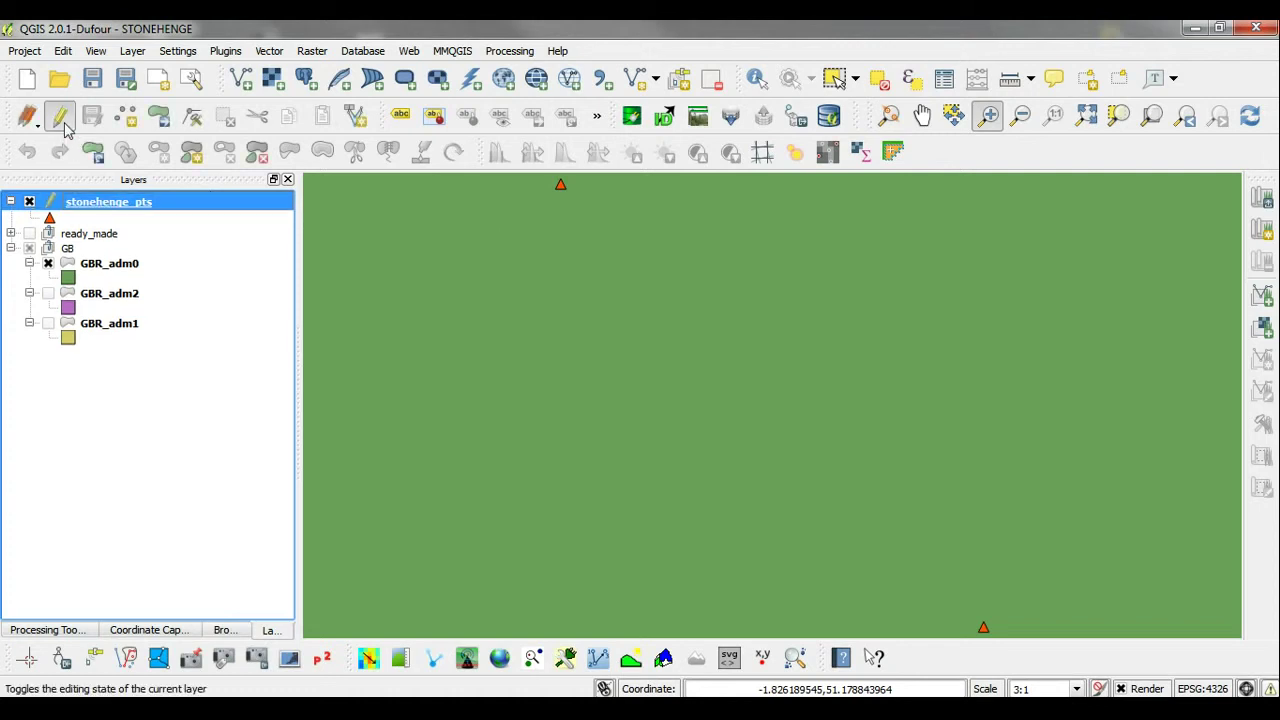
click(943, 78)
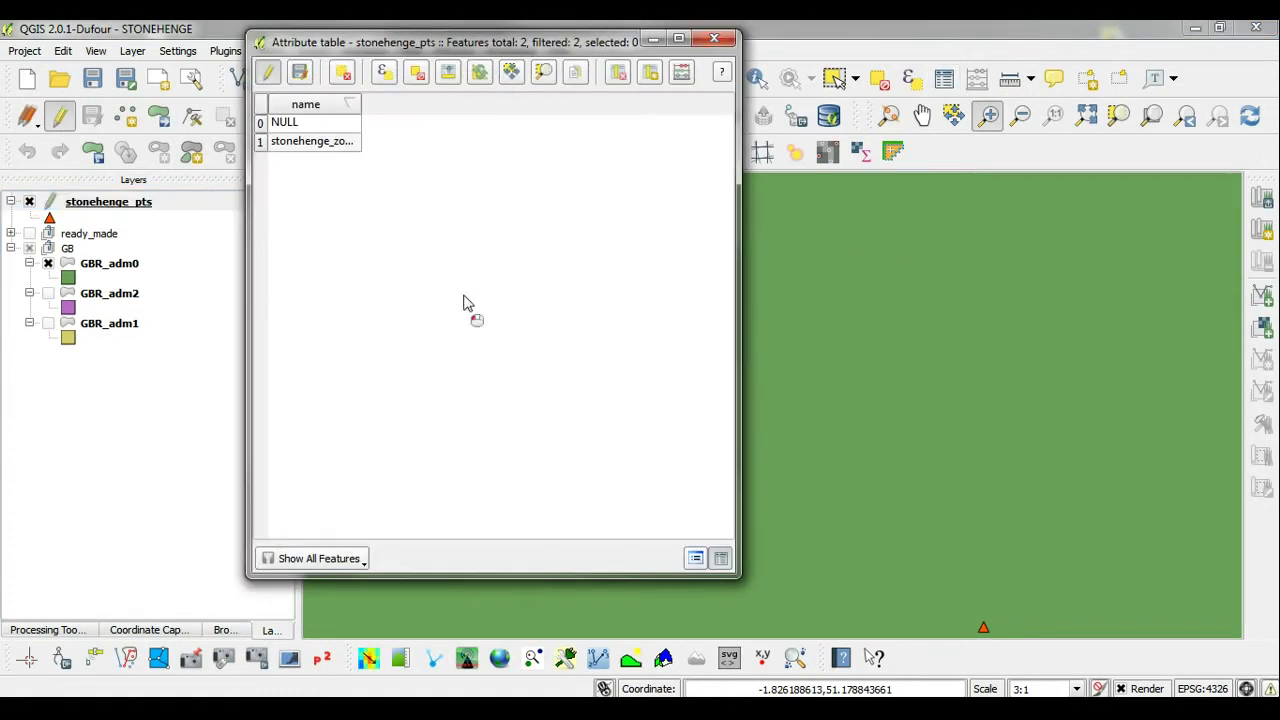
click(260, 142)
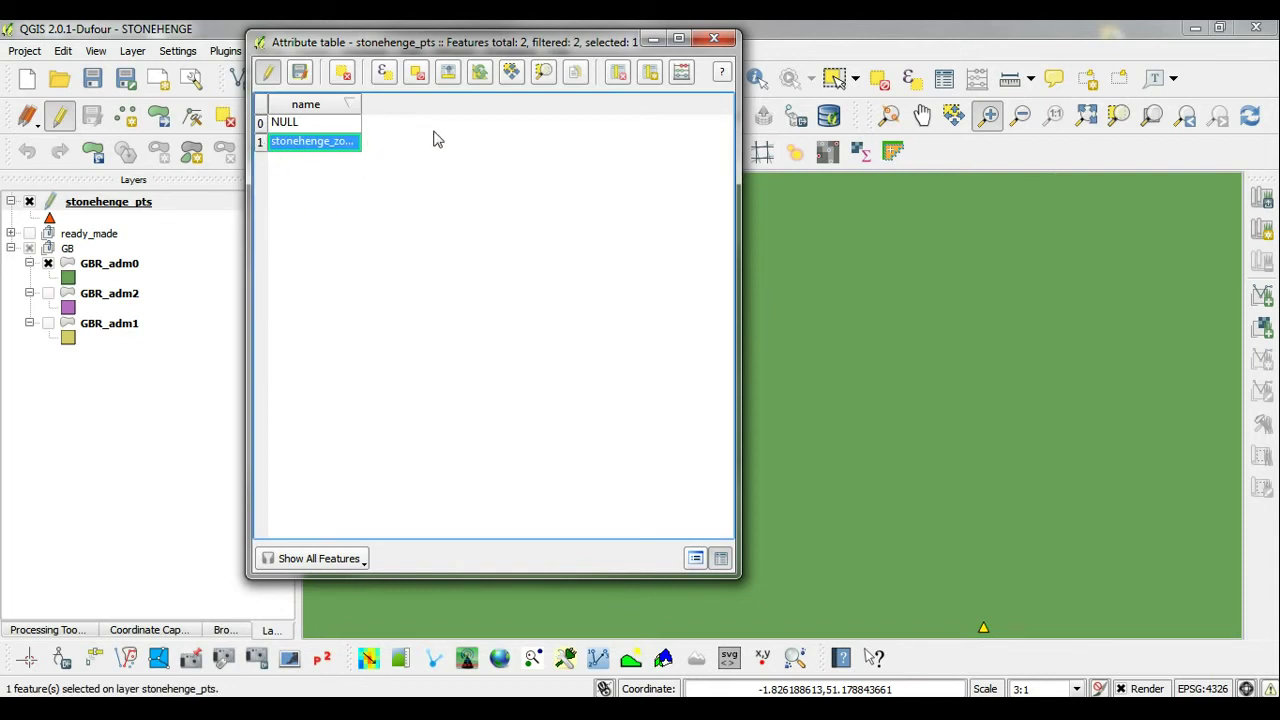
click(716, 40)
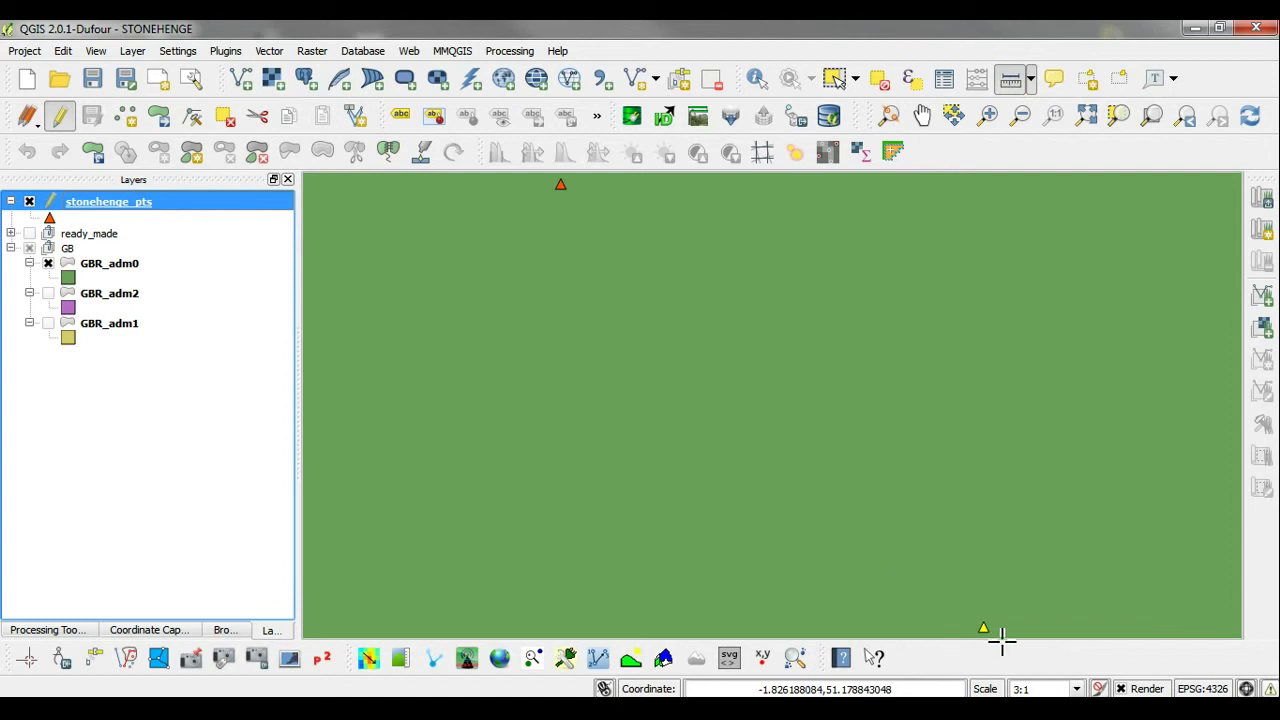
- Measure the distance between the two Stonehenge points on the map
click(575, 205)
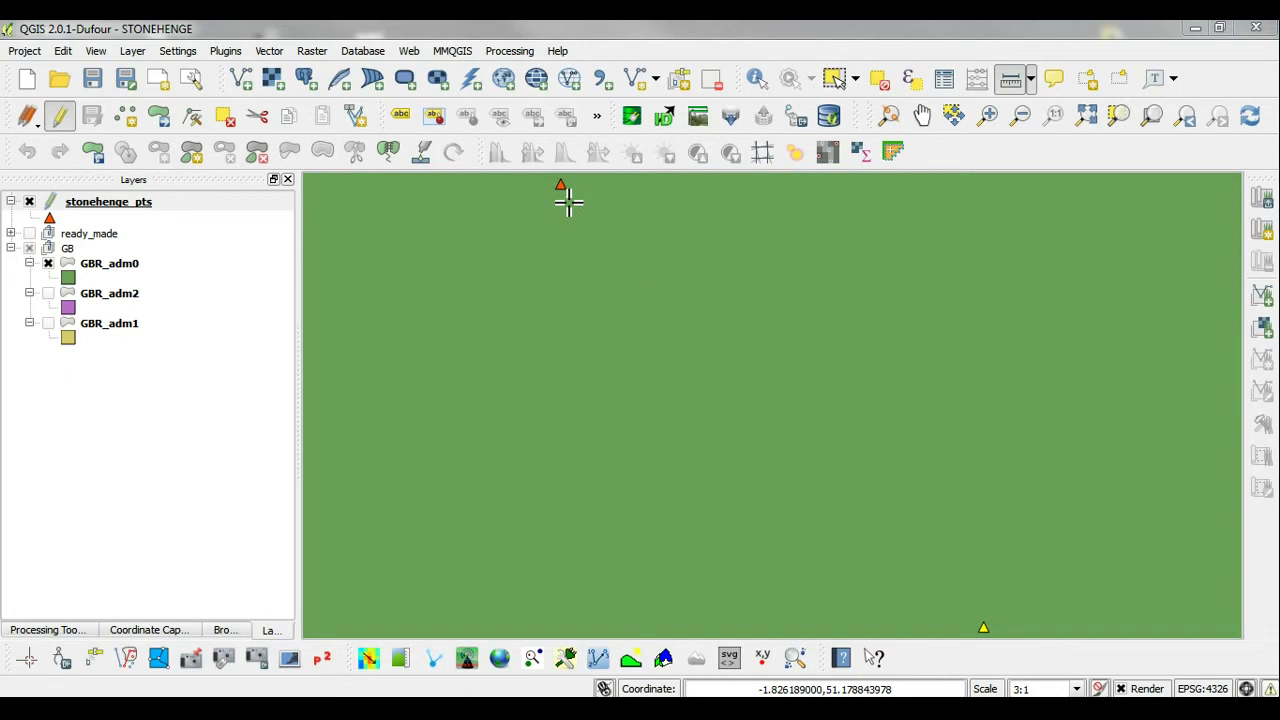
click(685, 318)
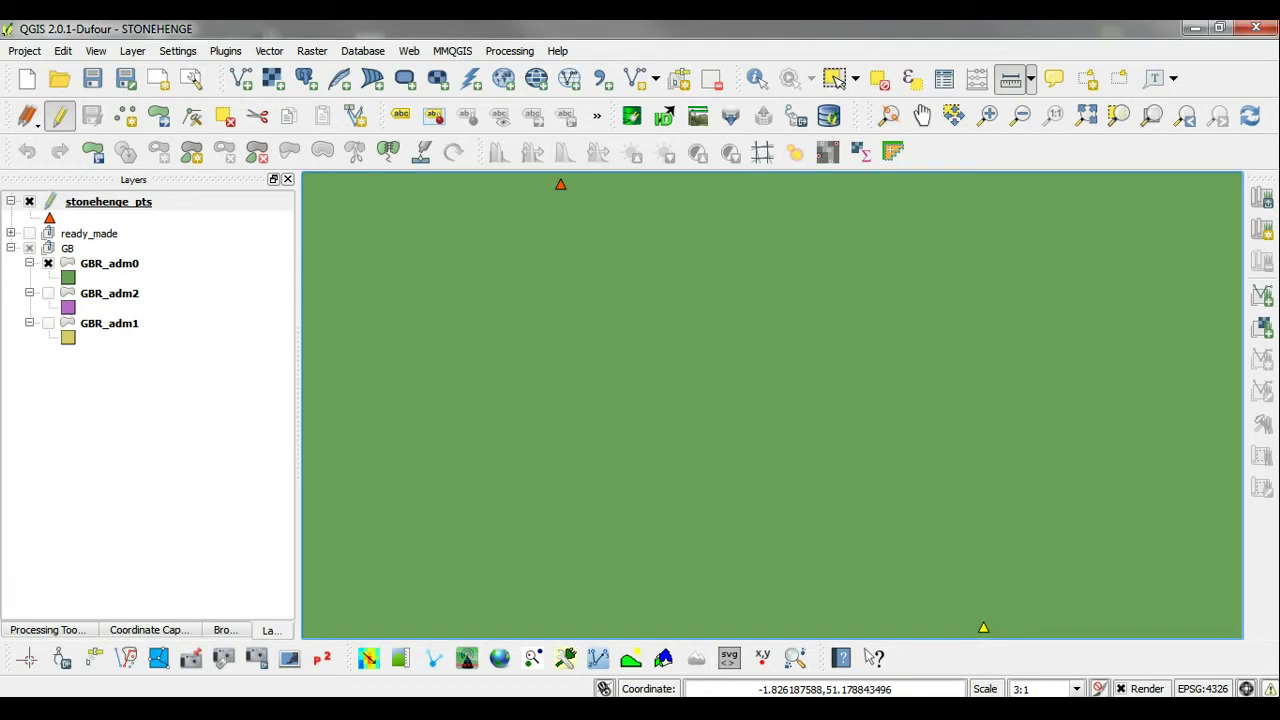
- Delete the stonehenge_zoom2crd point from the stonehenge_pts attribute table
right_click(120, 210)
click(175, 329)
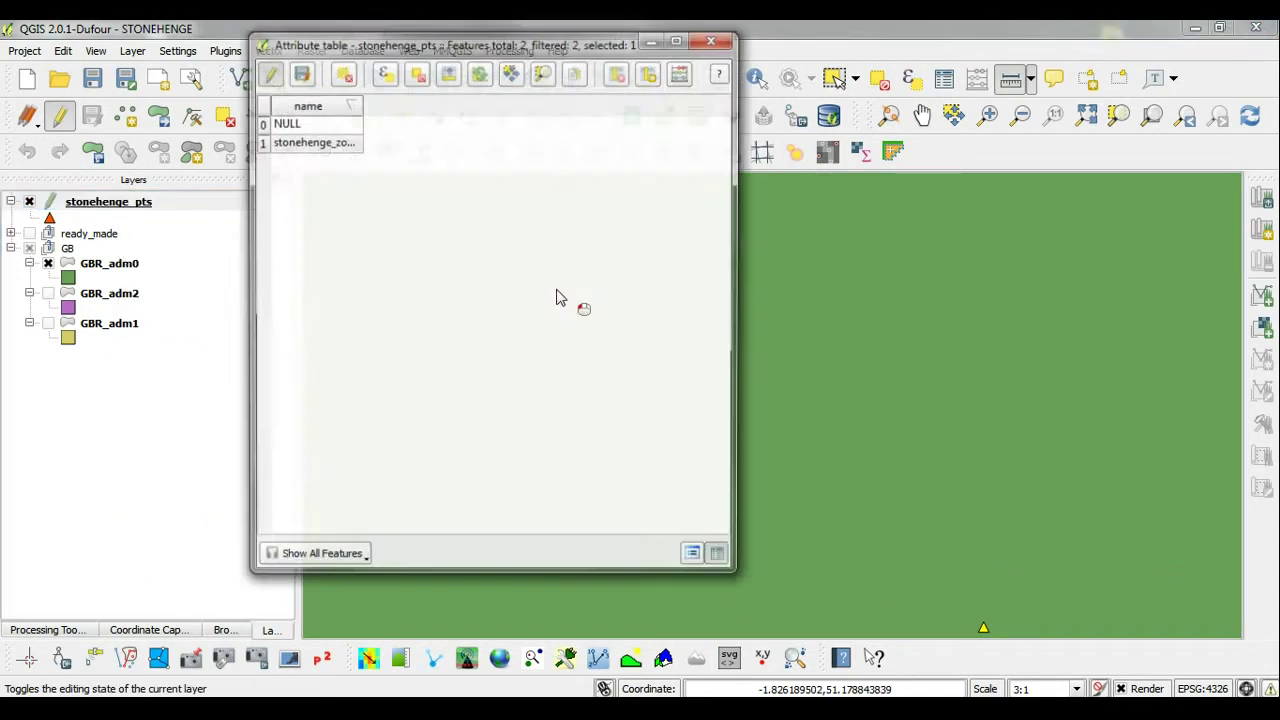
click(268, 142)
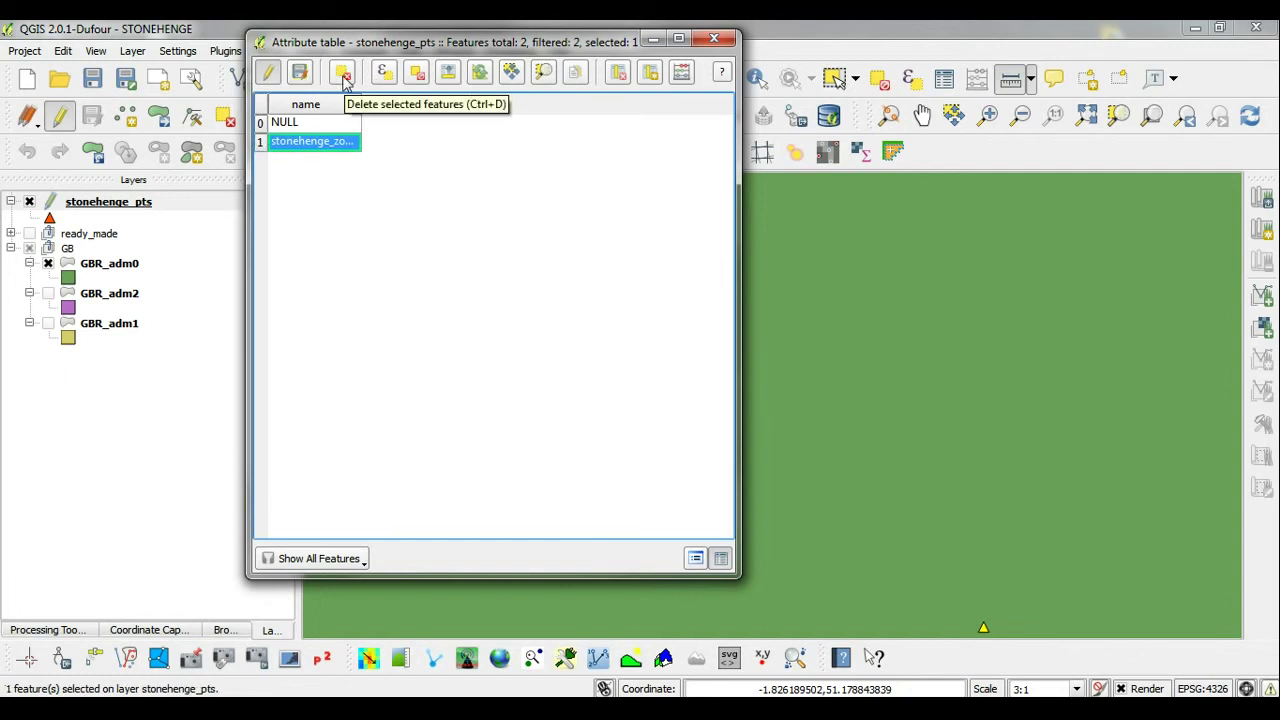
click(342, 76)
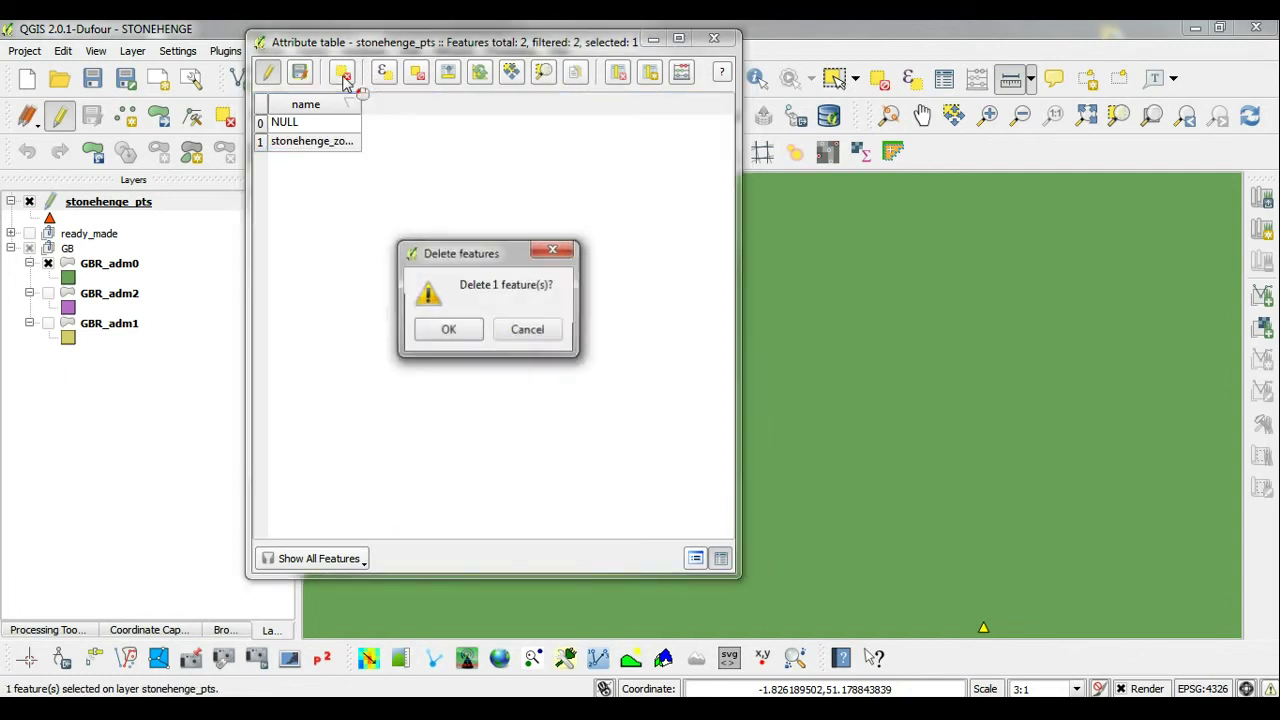
click(448, 331)
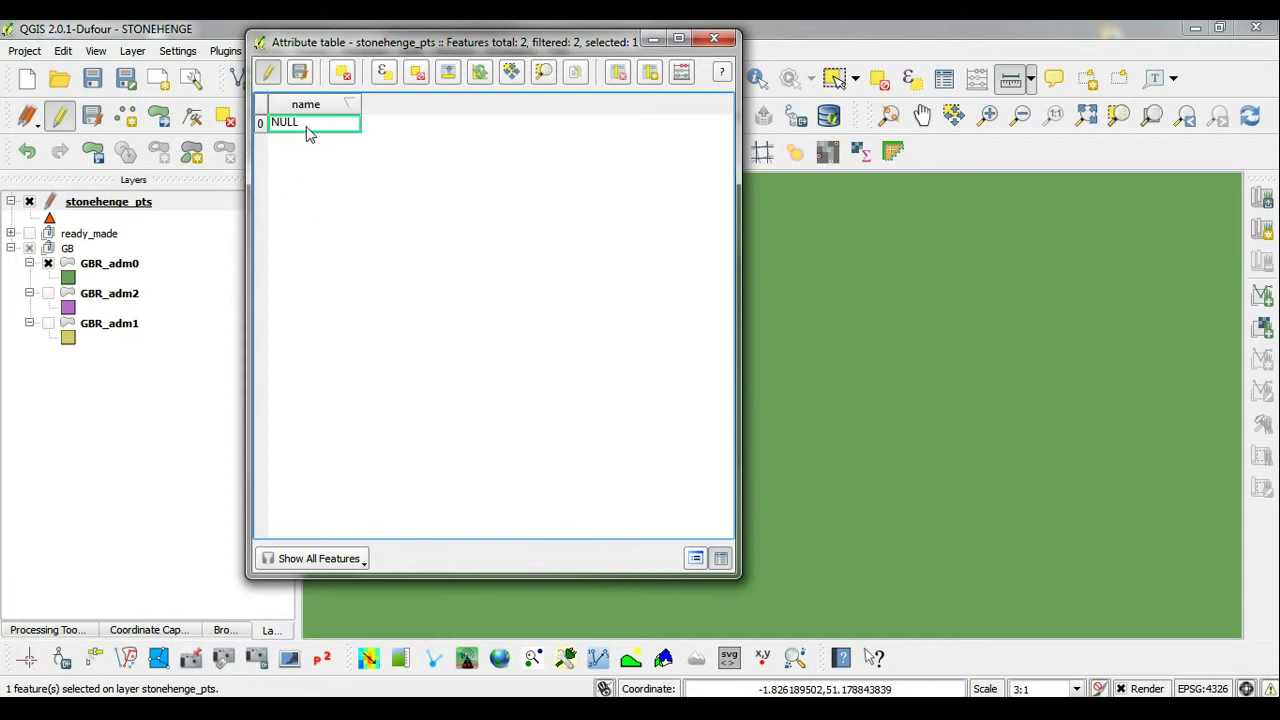
- Name the remaining point Stonehenge, save the layer edits, turn off editing mode and close the attribute table
double_click(307, 125)
text(s)
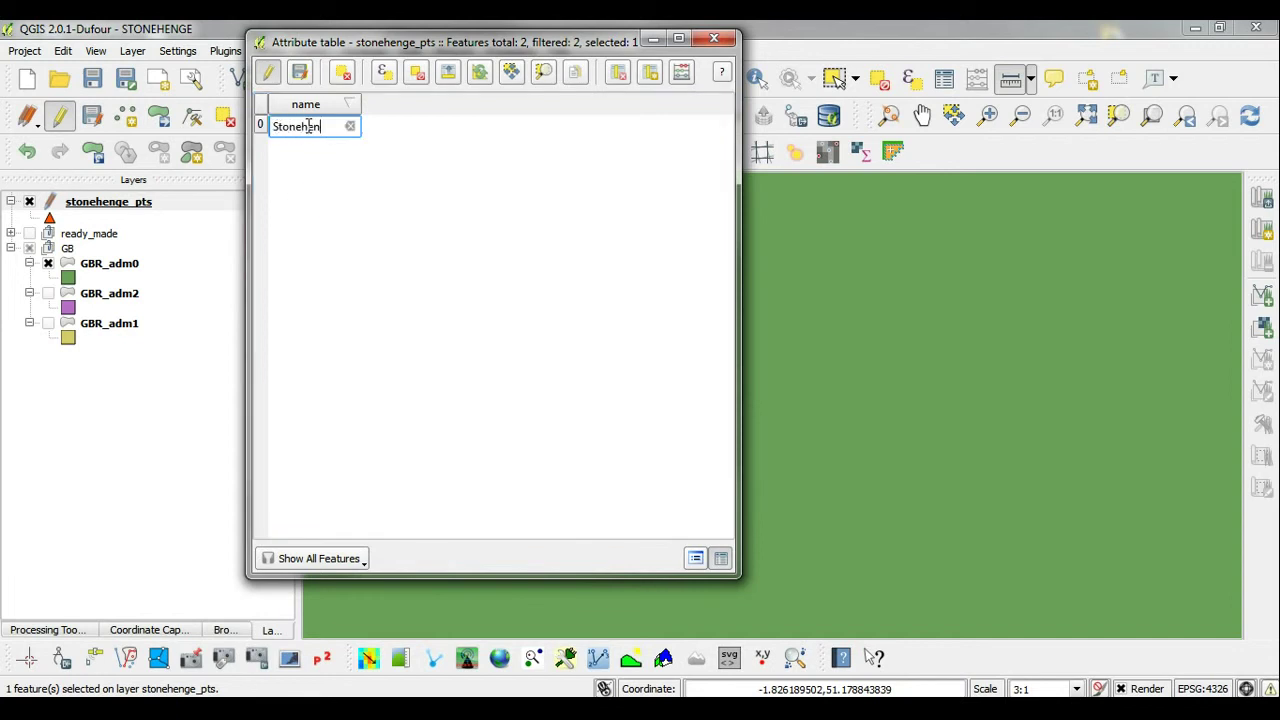
click(296, 80)
click(268, 73)
click(713, 40)
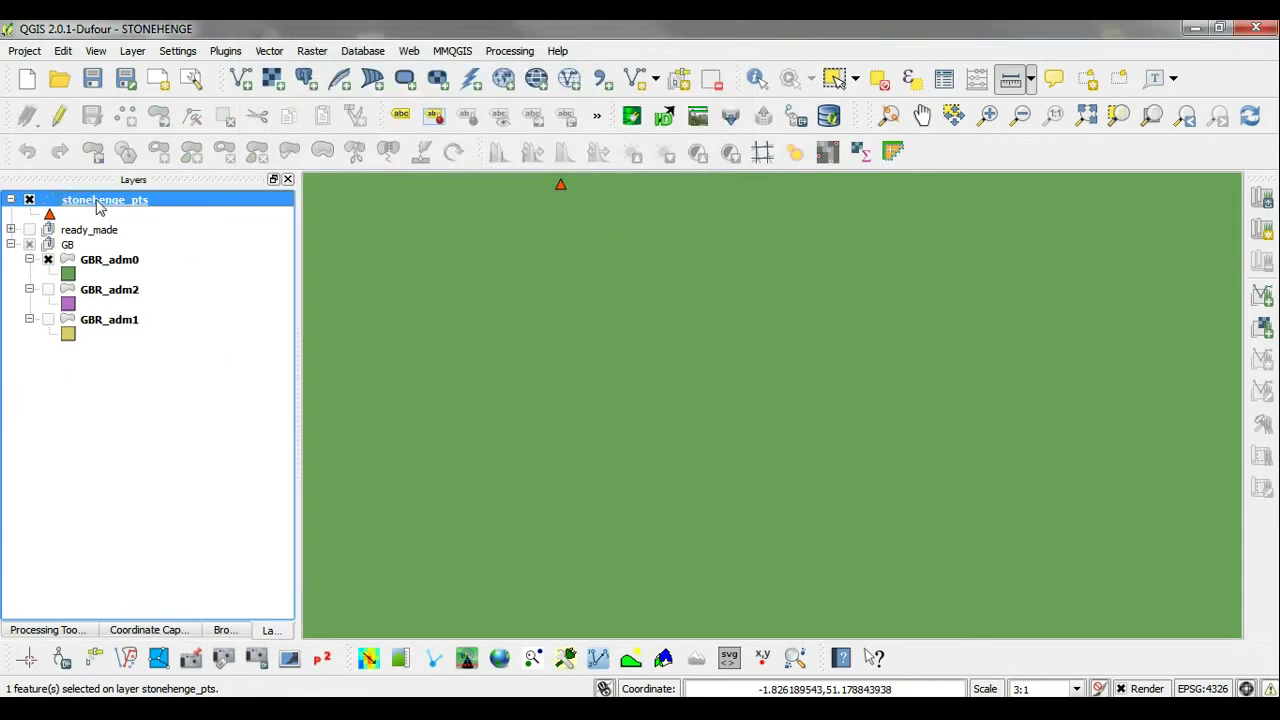
- Show the full extent of GBR_adm0 on the map and change its fill colour to white
right_click(123, 266)
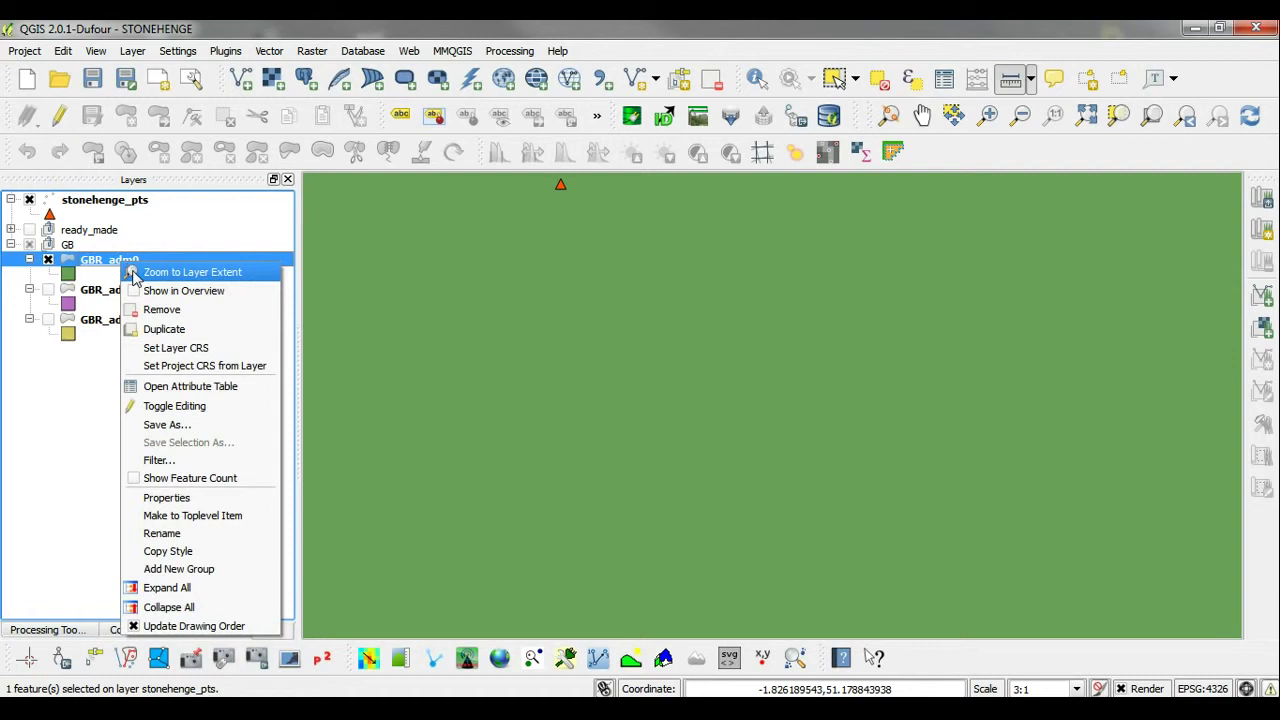
click(140, 272)
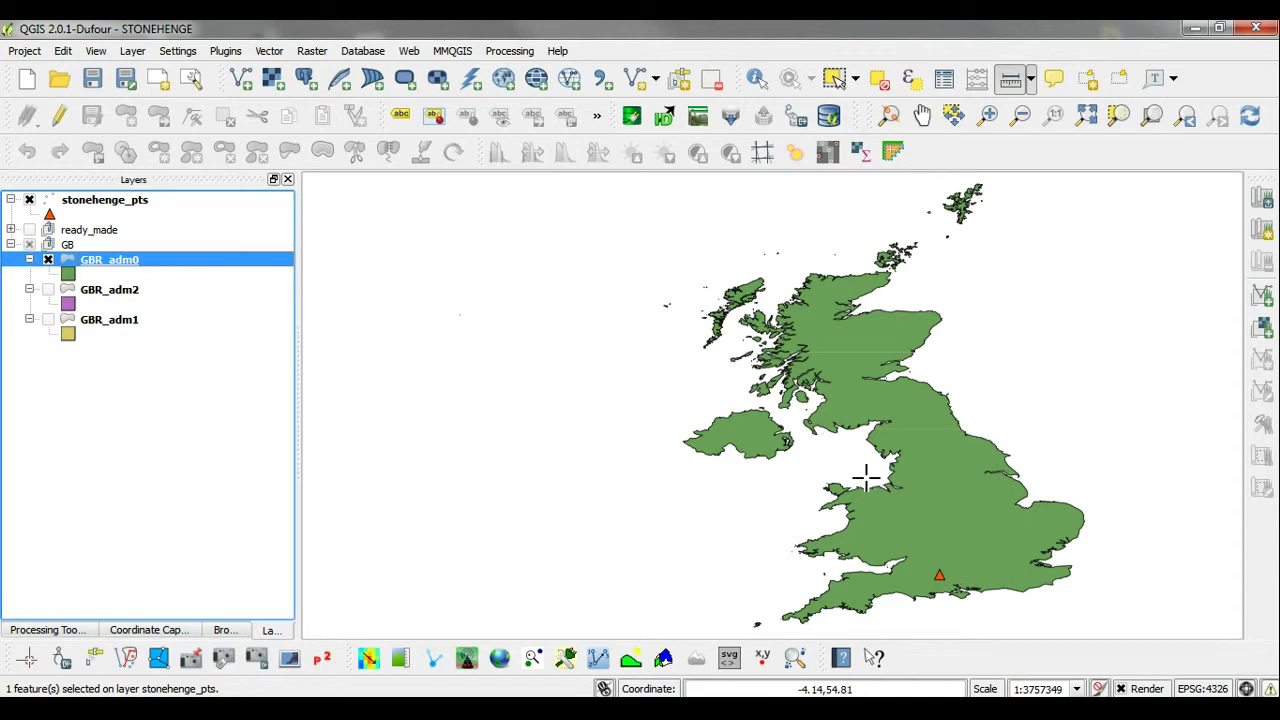
right_click(148, 268)
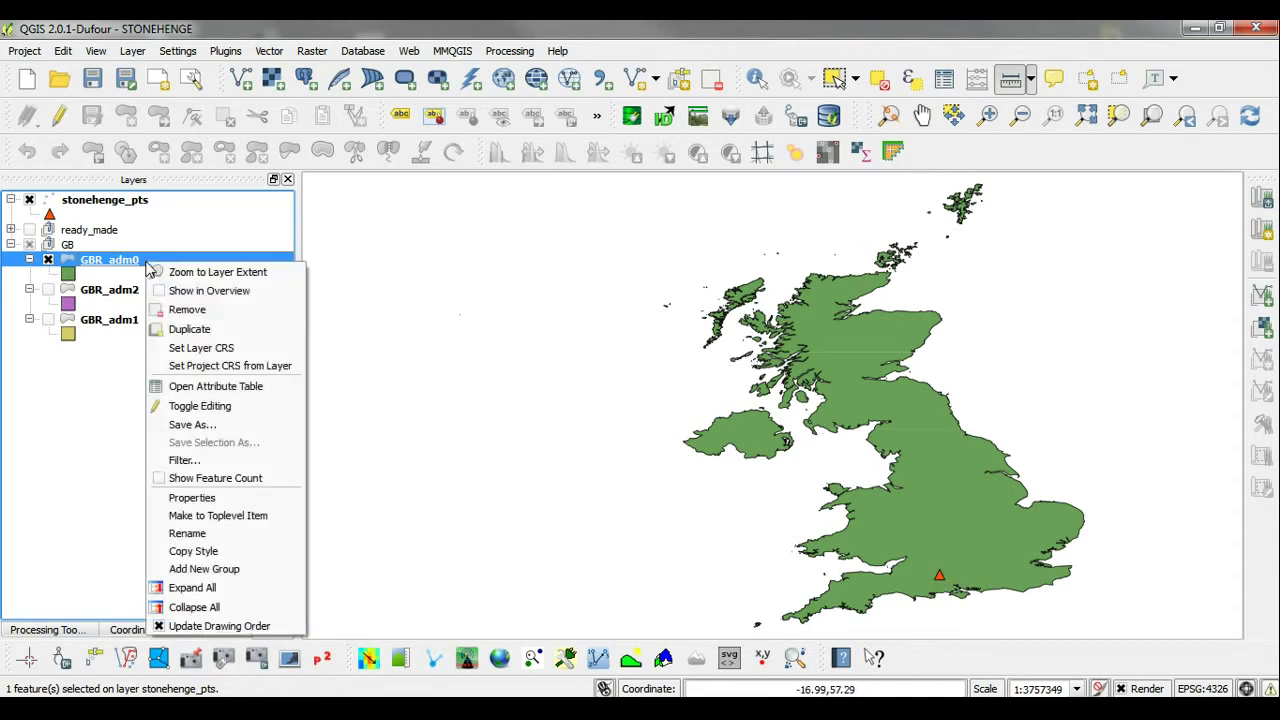
click(200, 497)
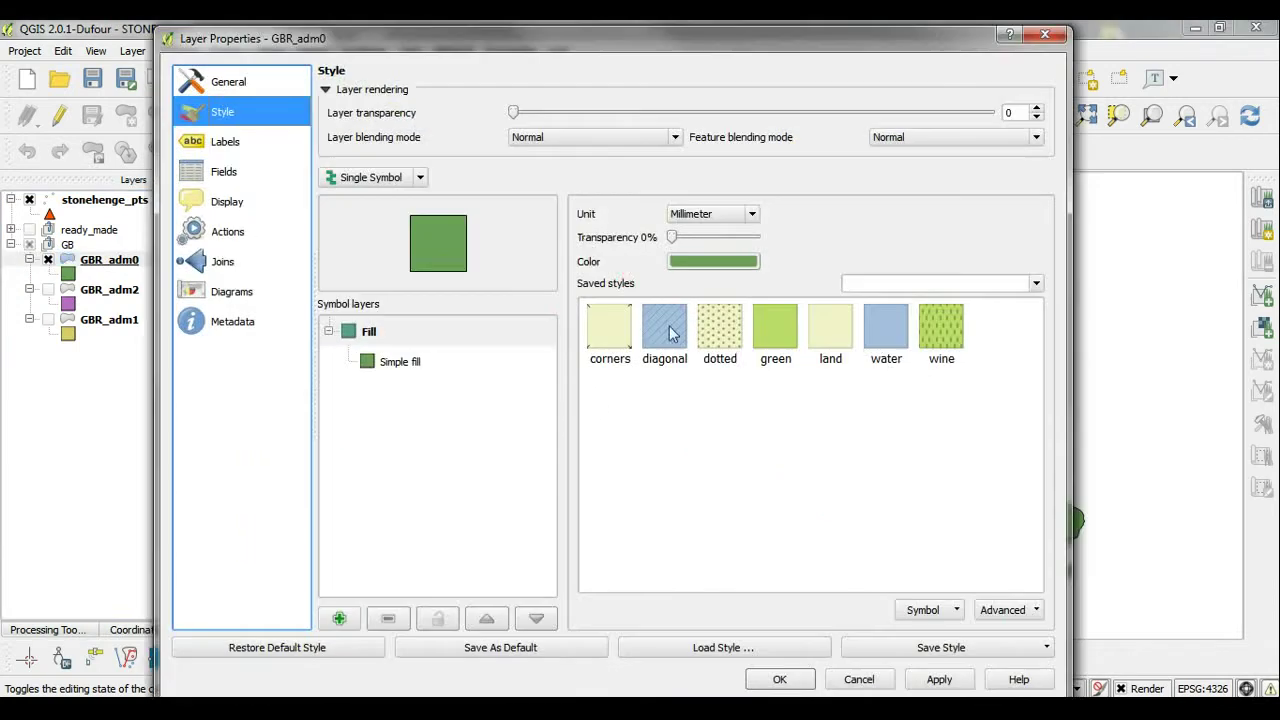
click(686, 260)
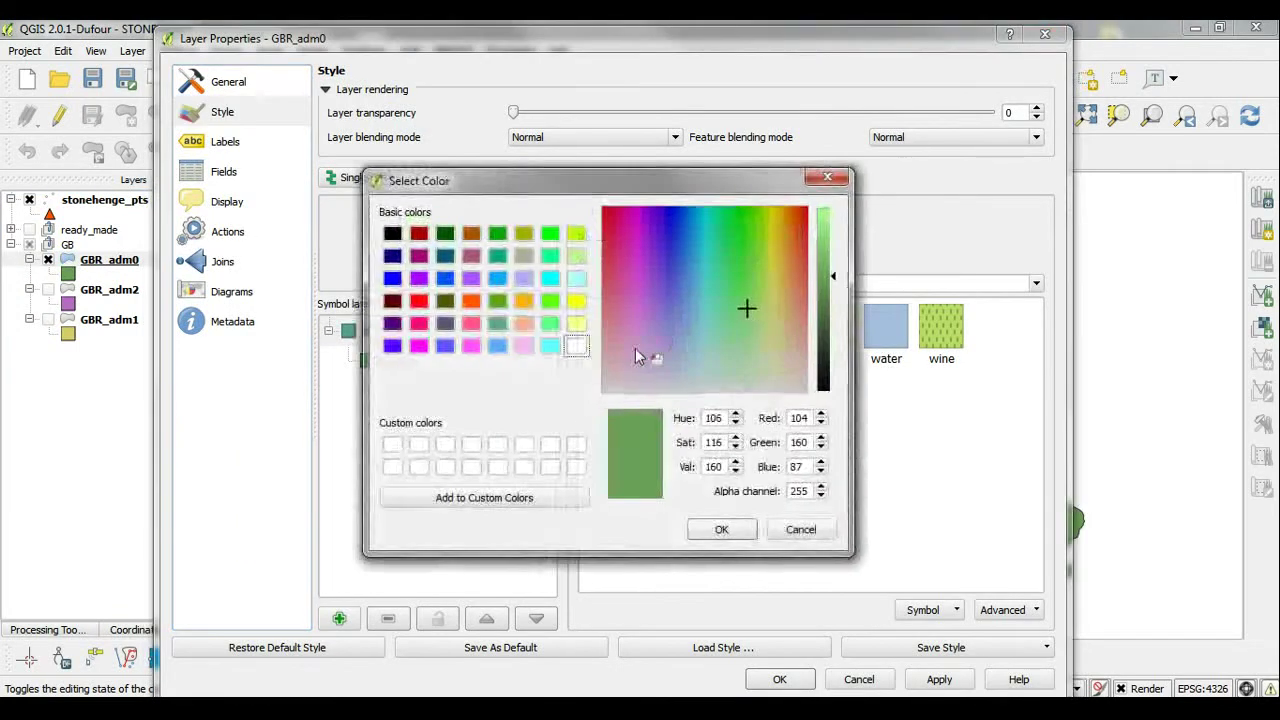
click(577, 346)
click(720, 529)
click(939, 679)
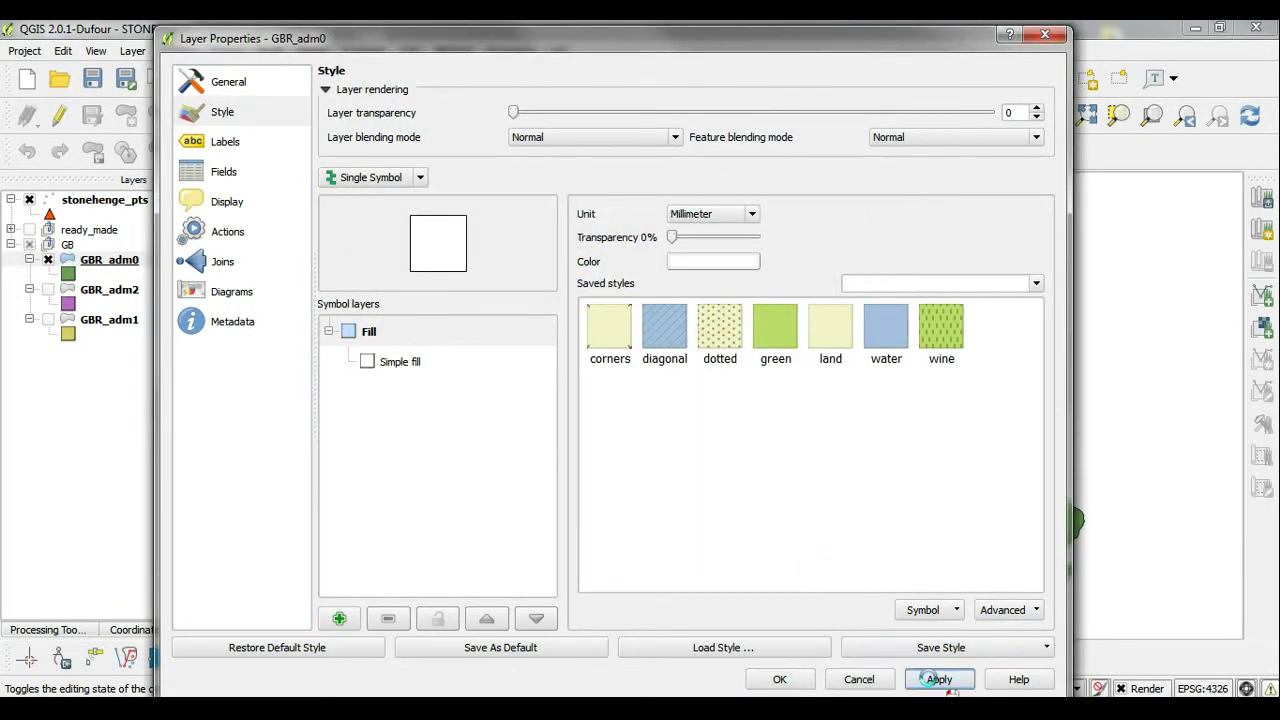
click(757, 685)
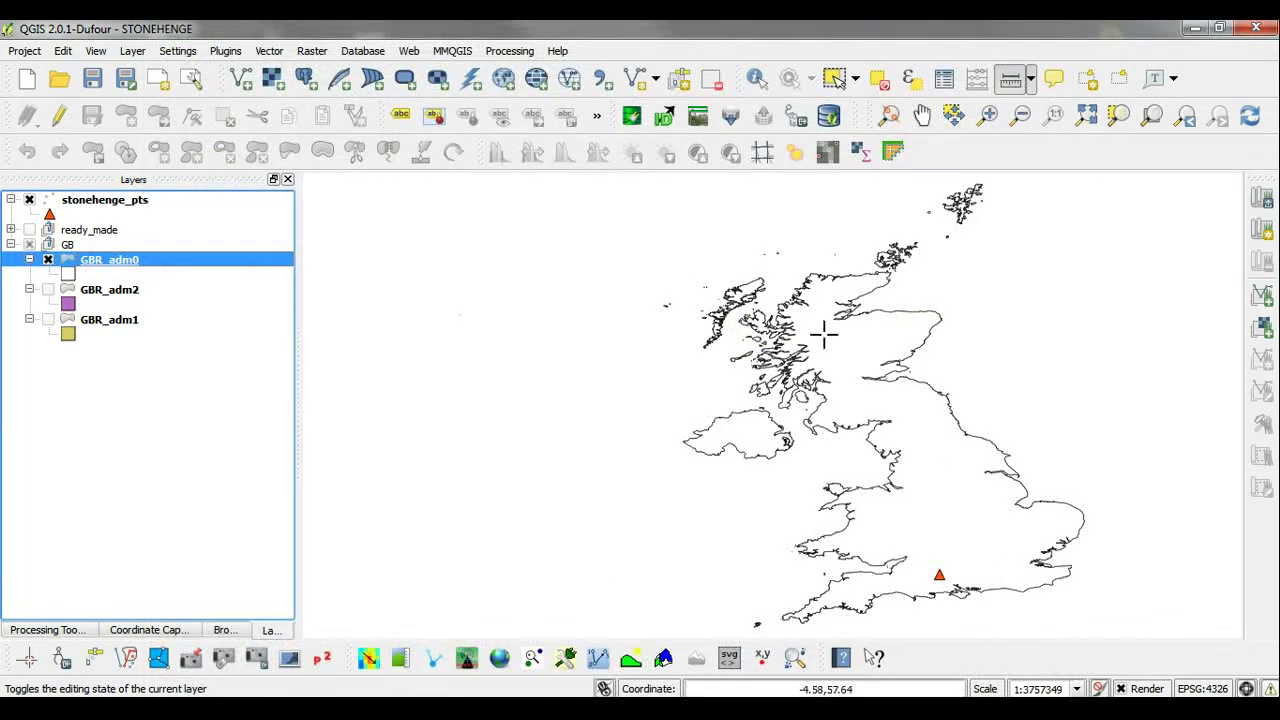
- Create a new print composer titled GB
click(191, 79)
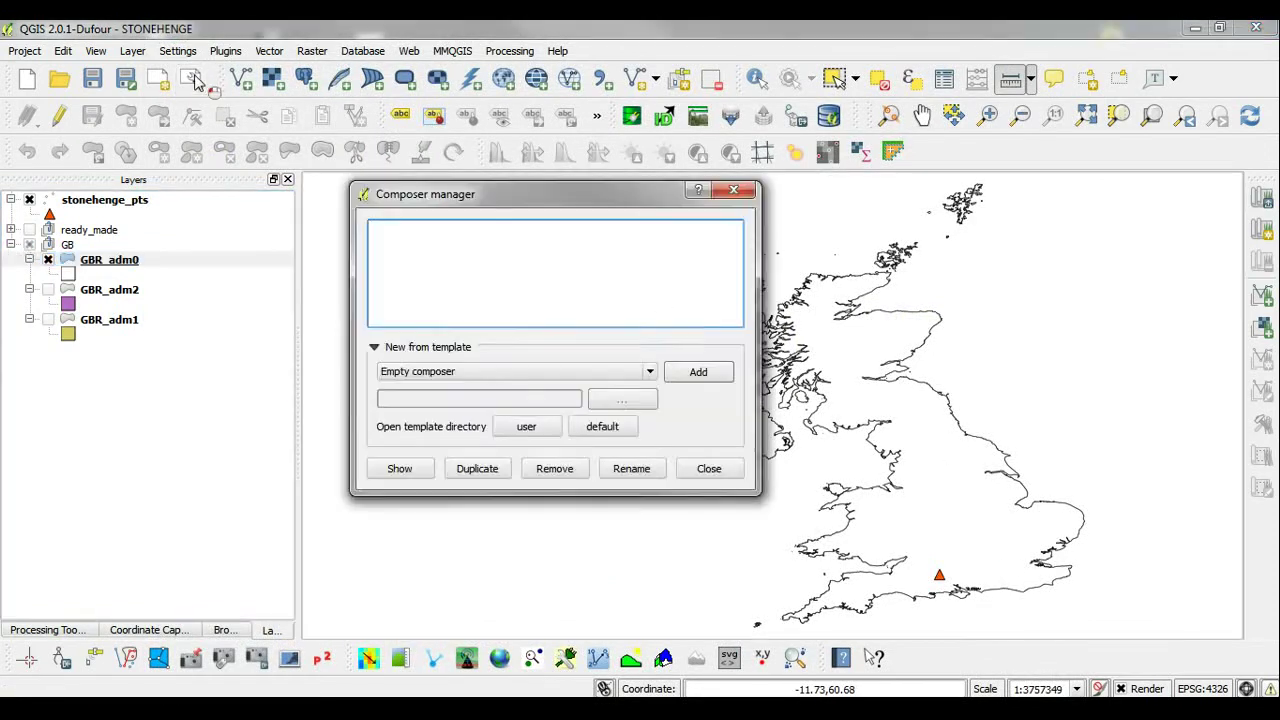
click(709, 468)
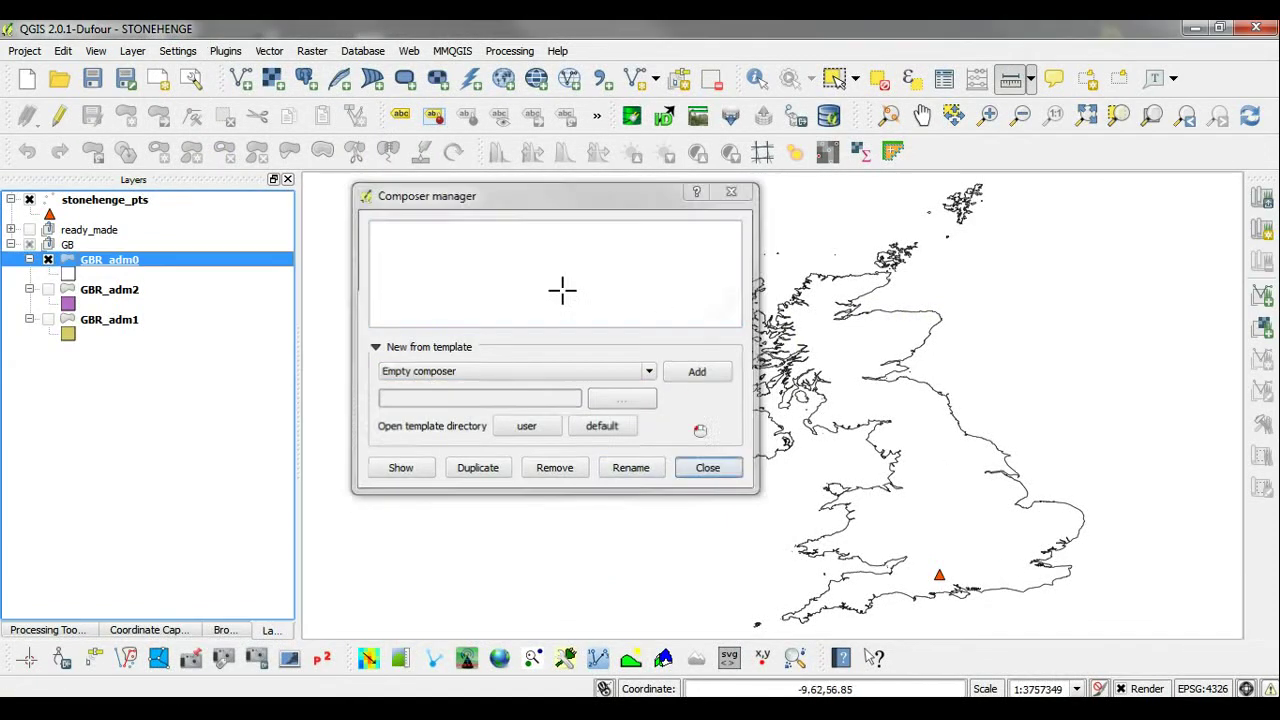
click(158, 78)
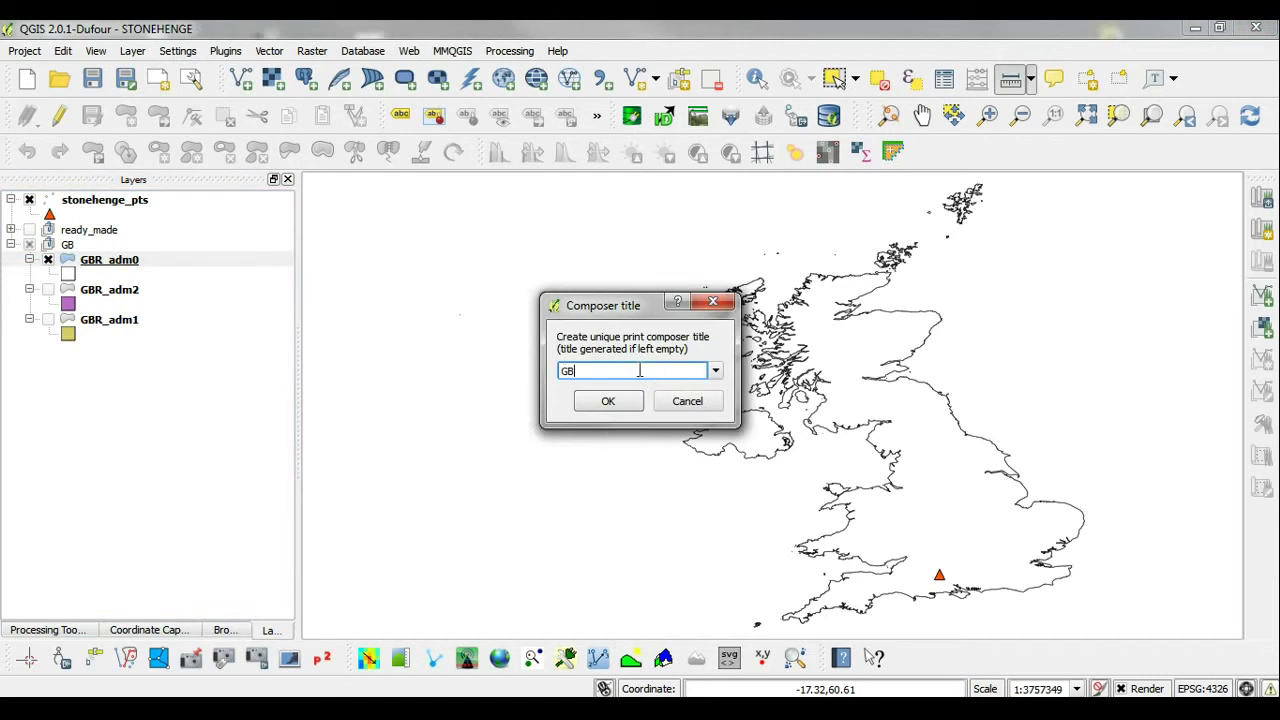
text(GB)
click(608, 401)
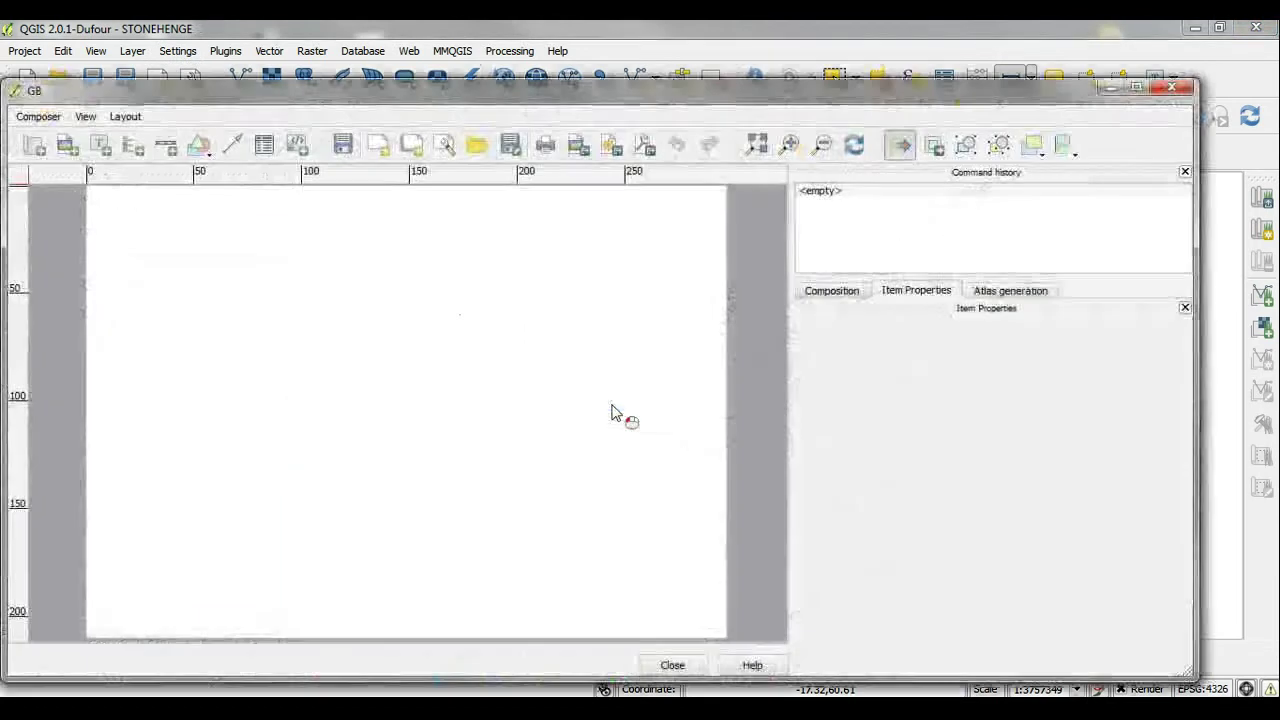
- Look at the finished layout stonehenge_1.jpeg in IrfanView as a reference and return to the GB composer
click(66, 148)
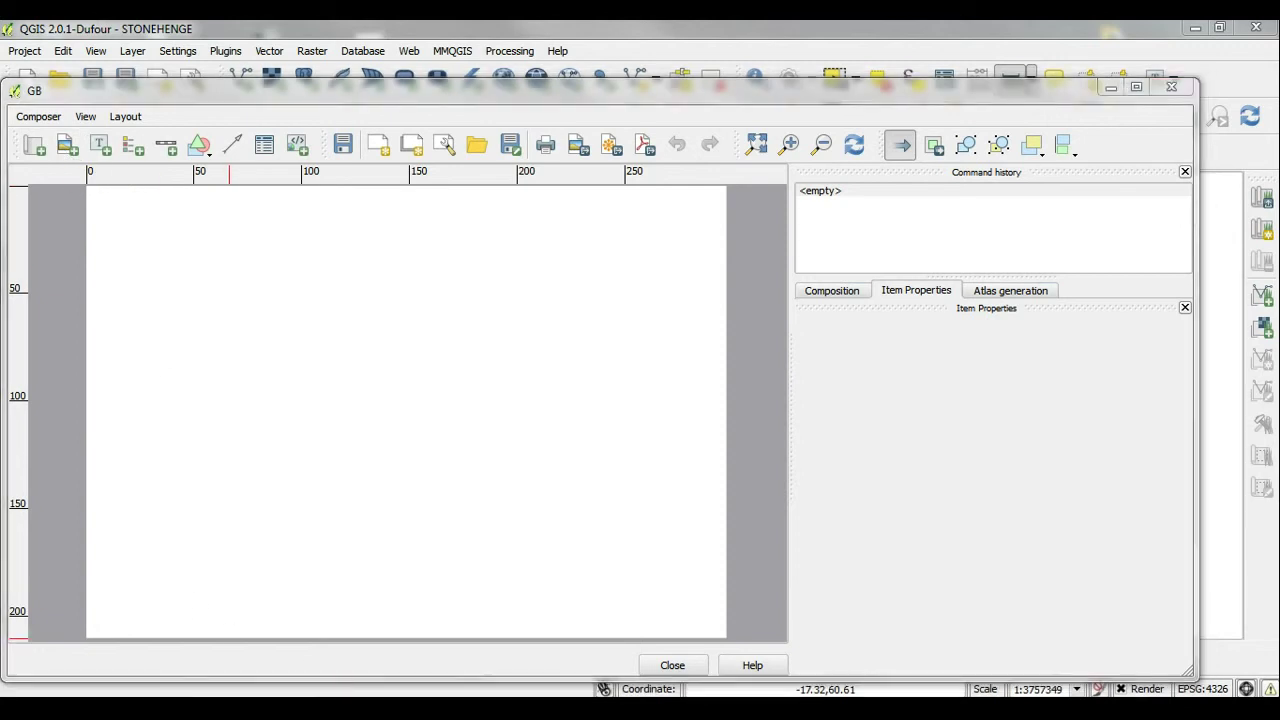
click(335, 708)
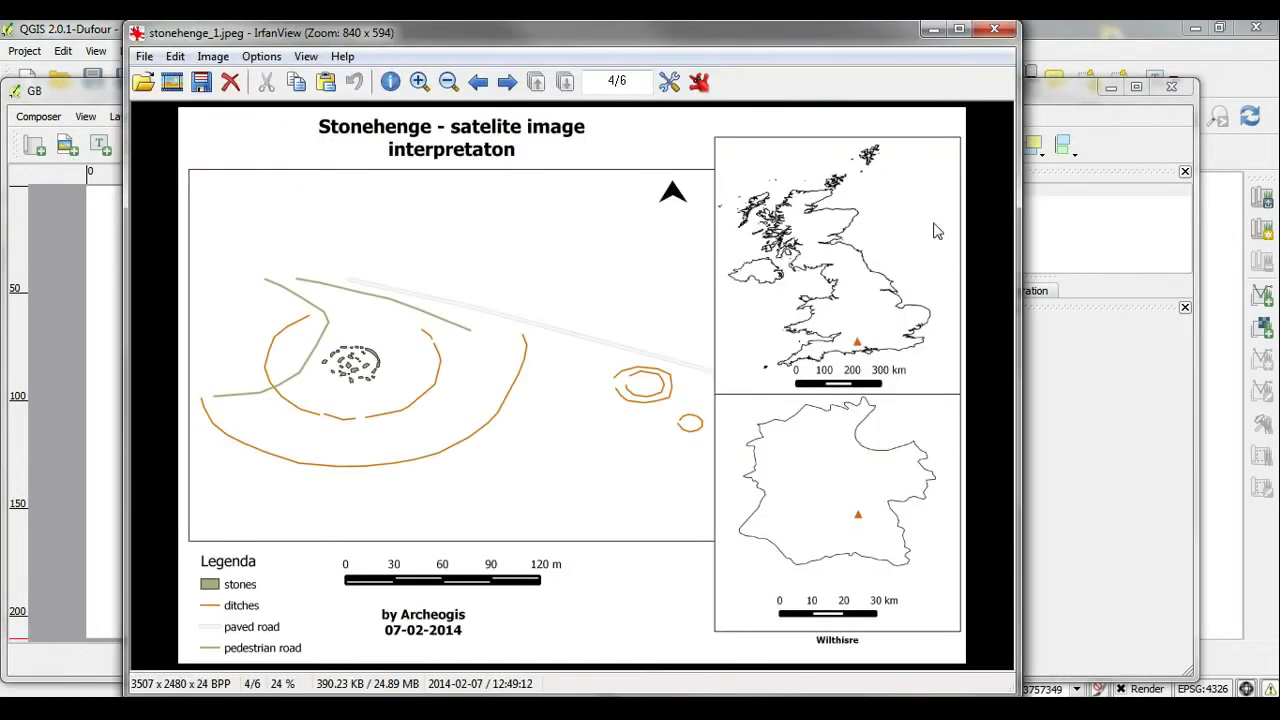
click(936, 29)
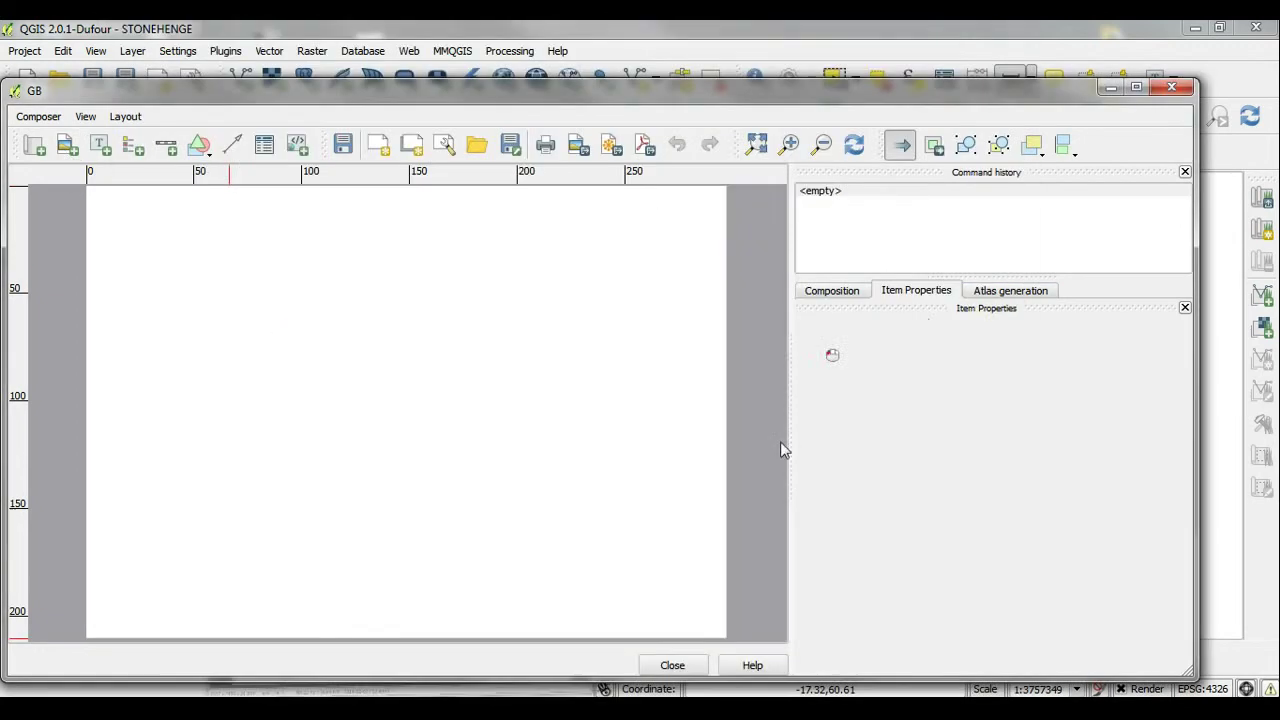
- Set the composition's paper size to 100 mm wide and 100 mm high
click(845, 291)
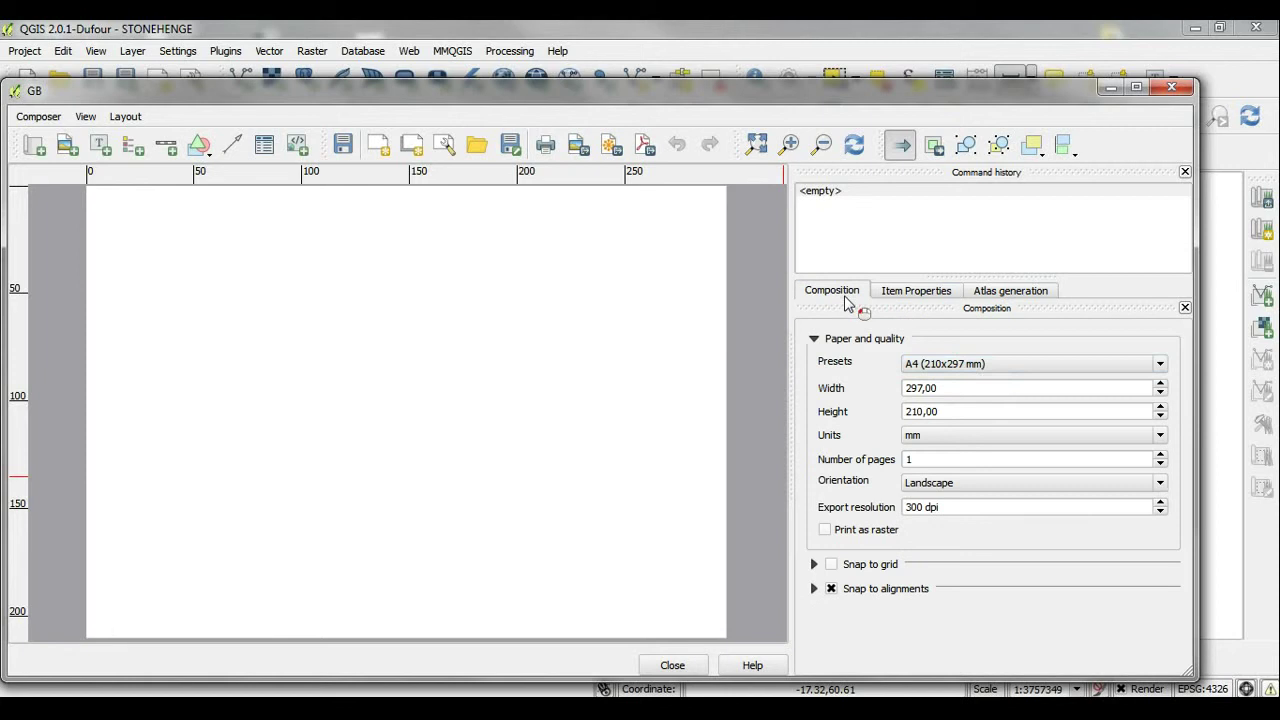
double_click(953, 388)
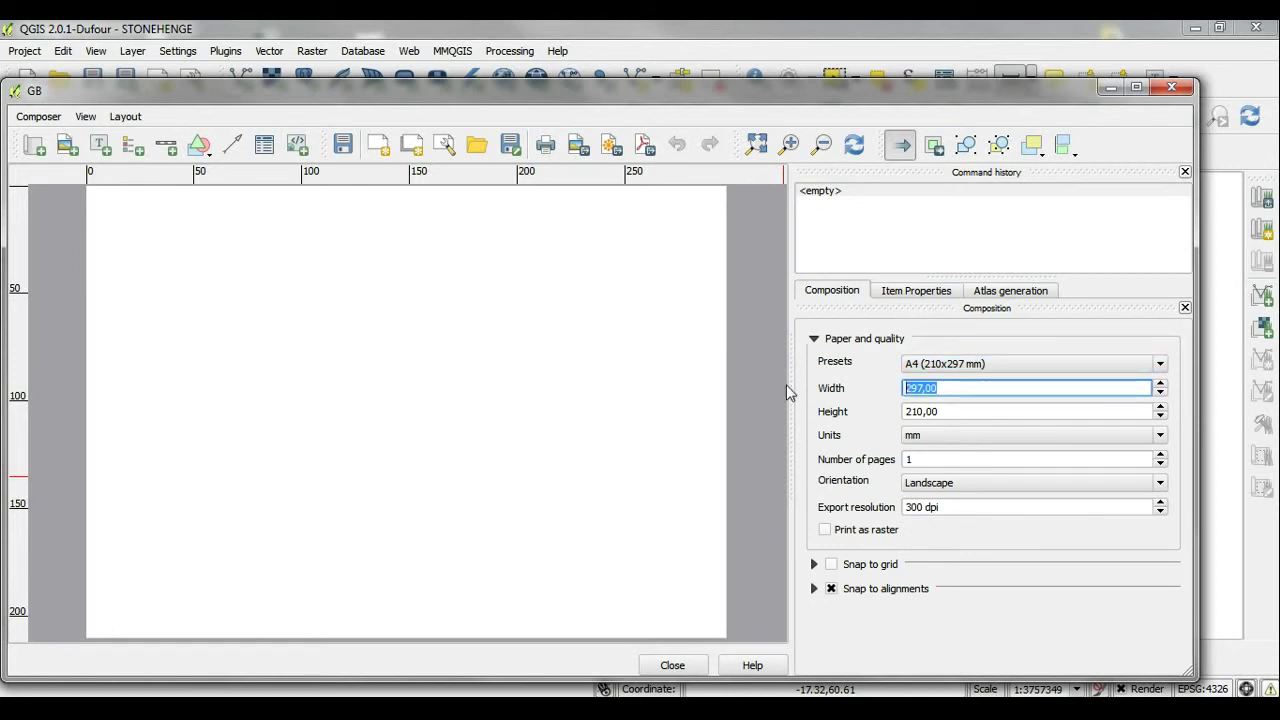
text(100)
click(1008, 411)
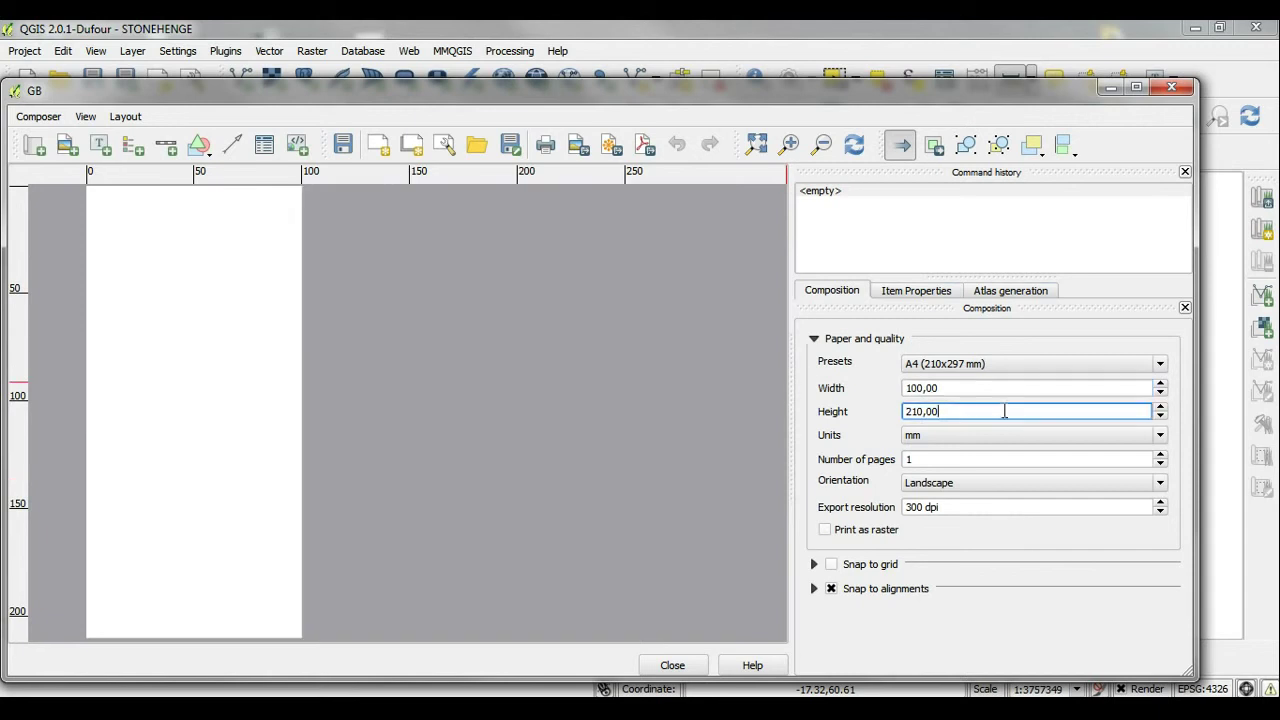
double_click(1008, 411)
key(Return)
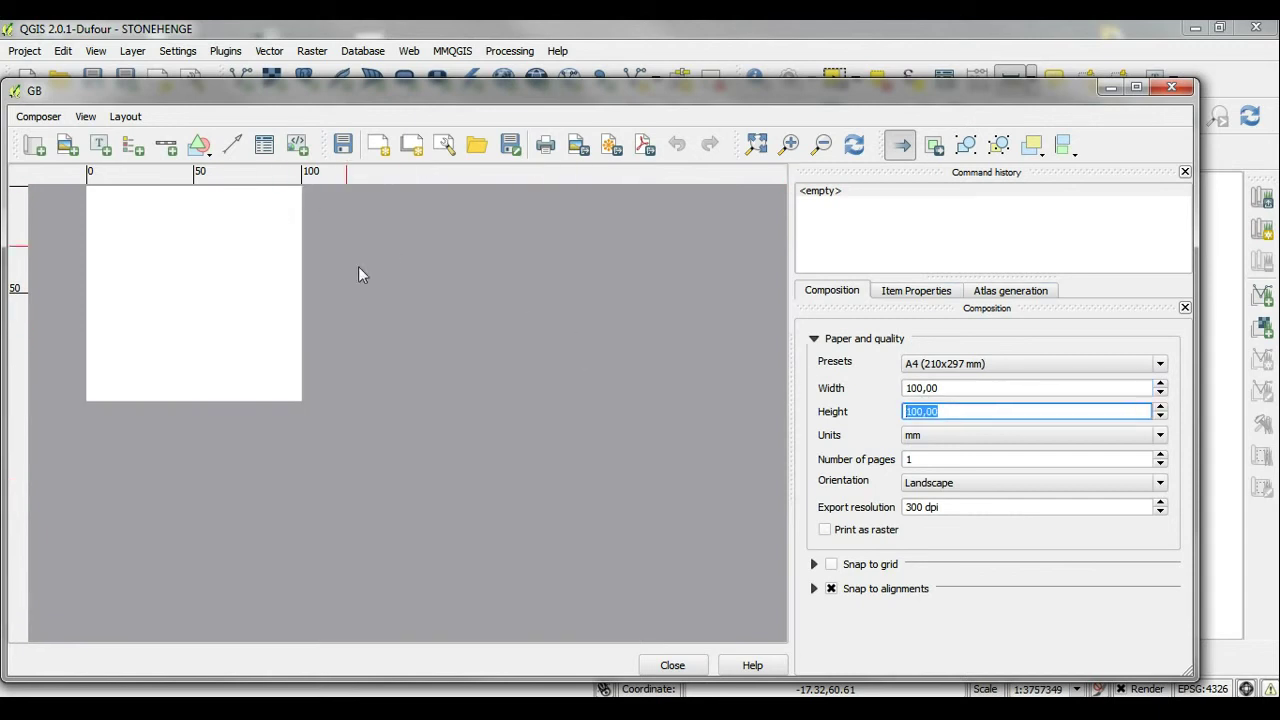
- Add a map item about 95 mm square that nearly fills the page
click(789, 144)
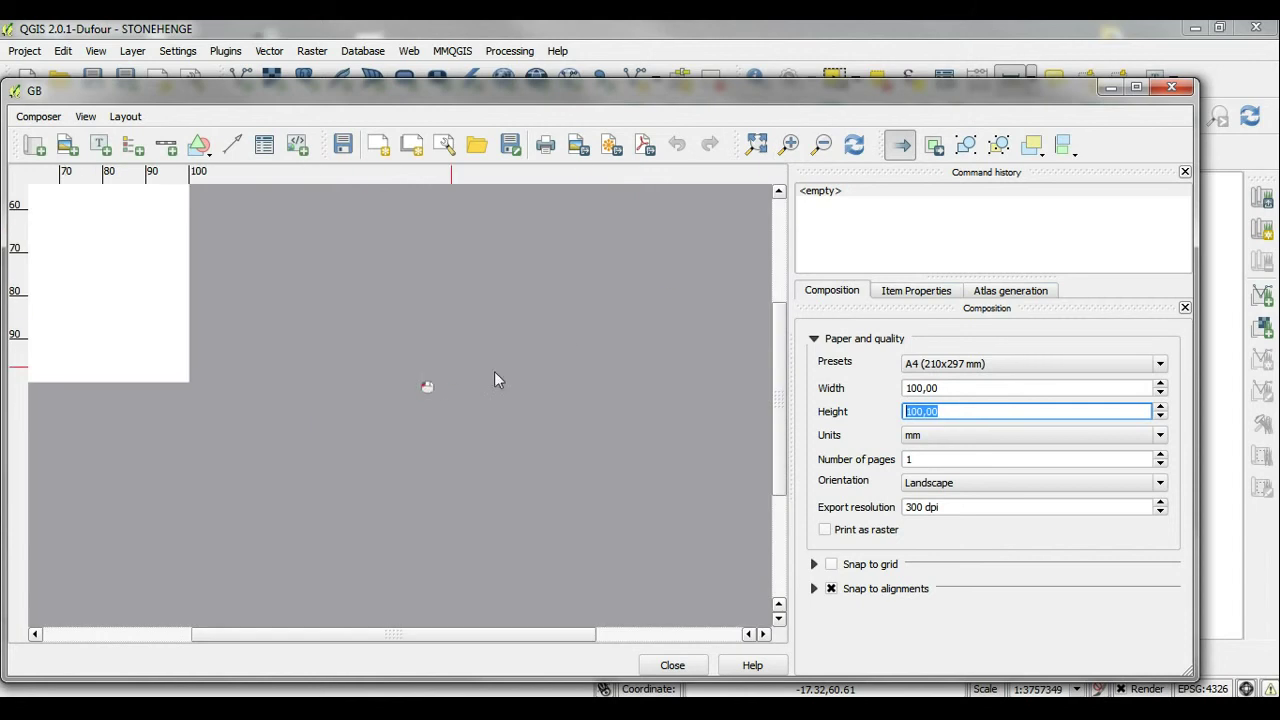
click(789, 144)
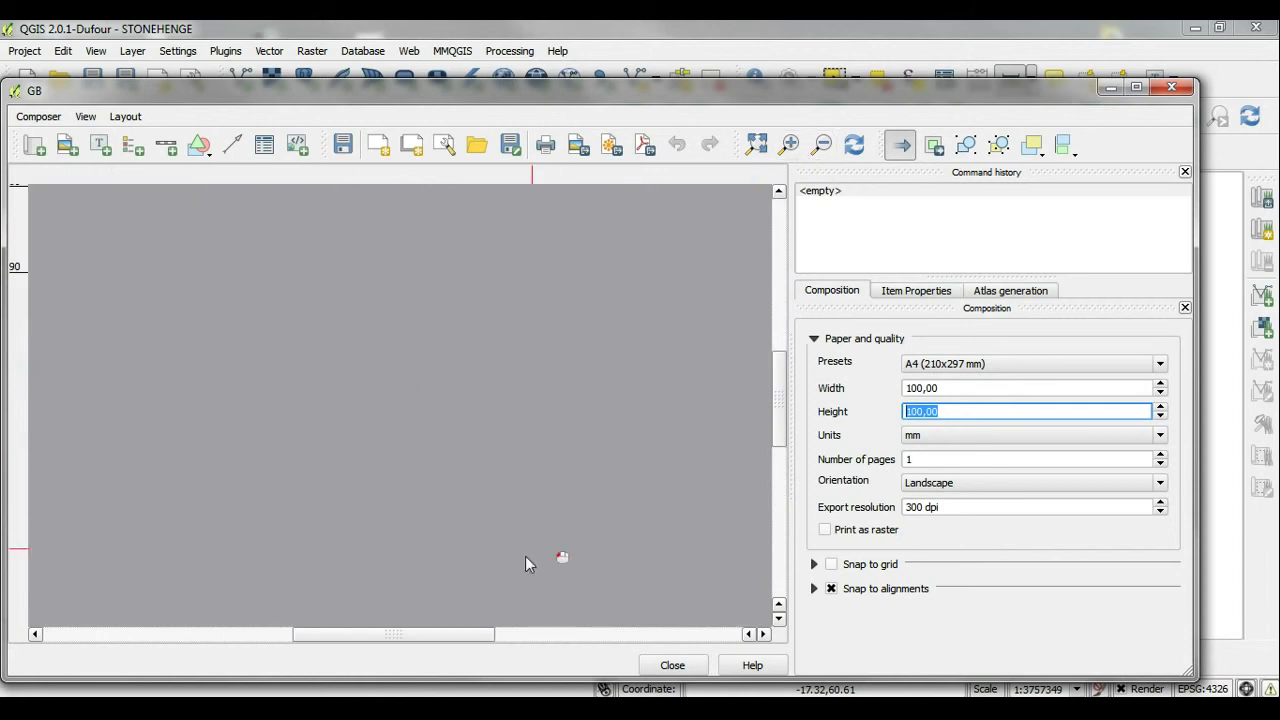
drag(457, 634, 51, 579)
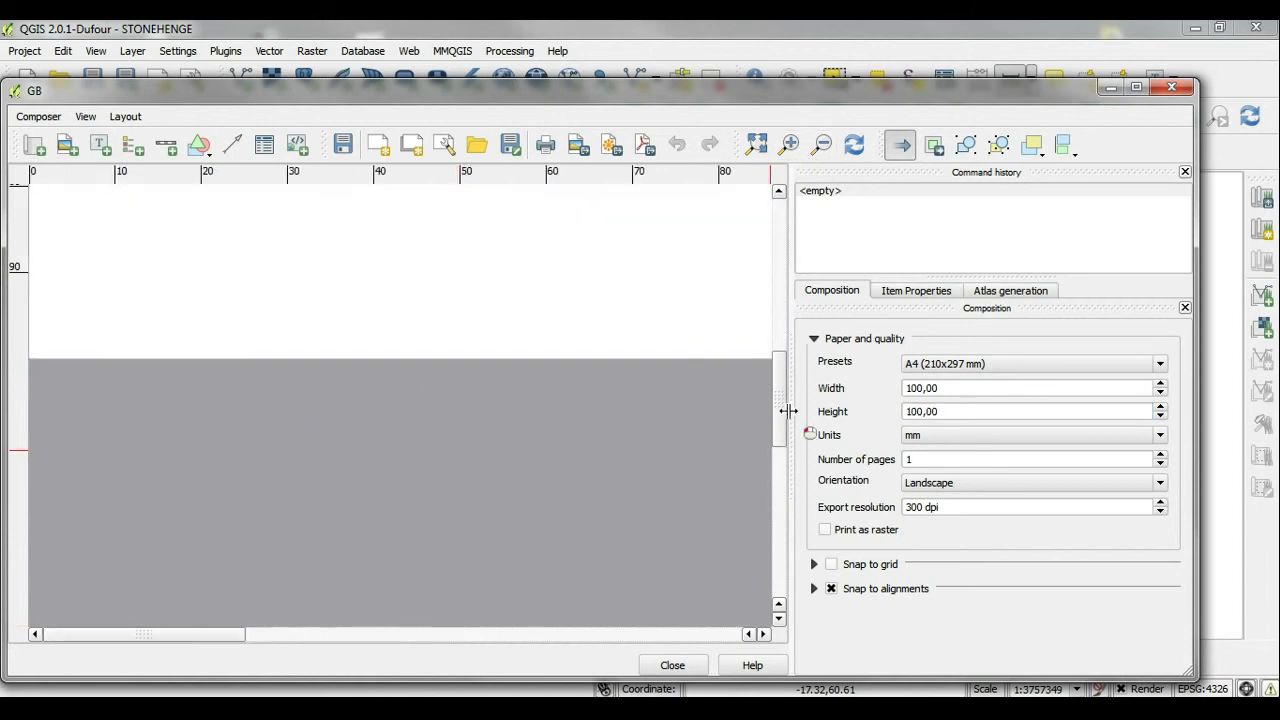
drag(782, 408, 779, 272)
click(834, 146)
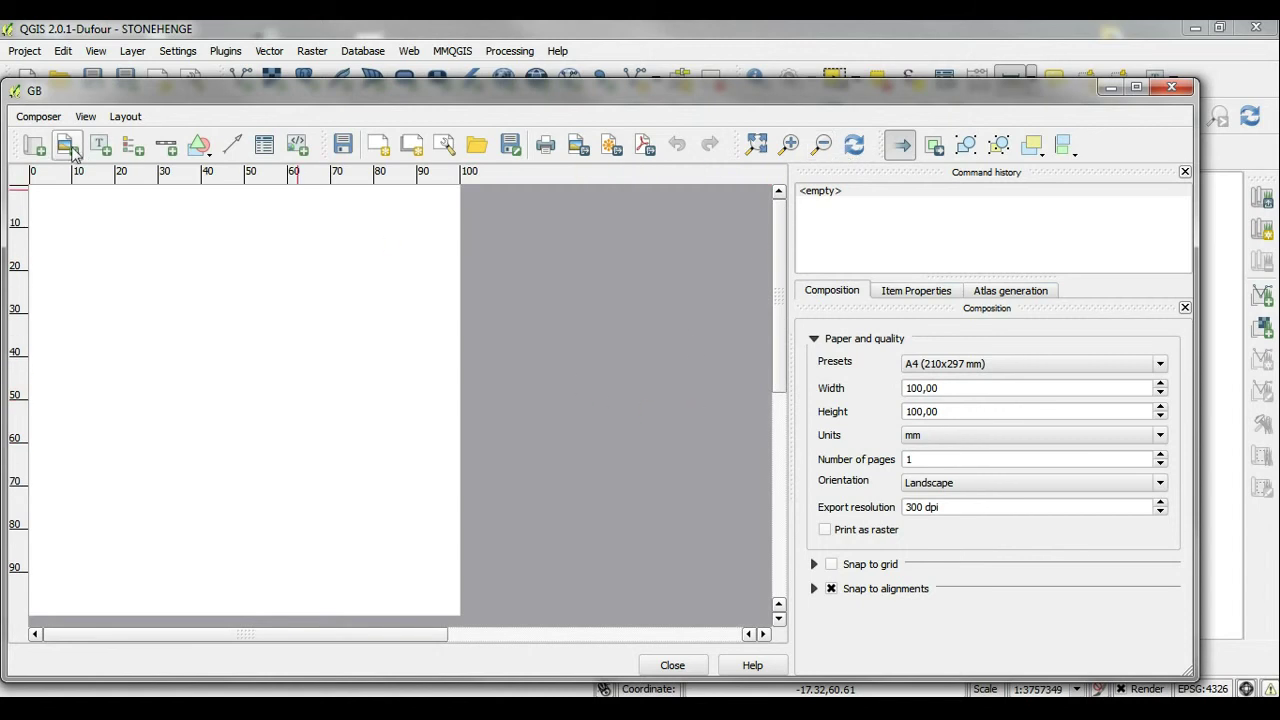
click(34, 146)
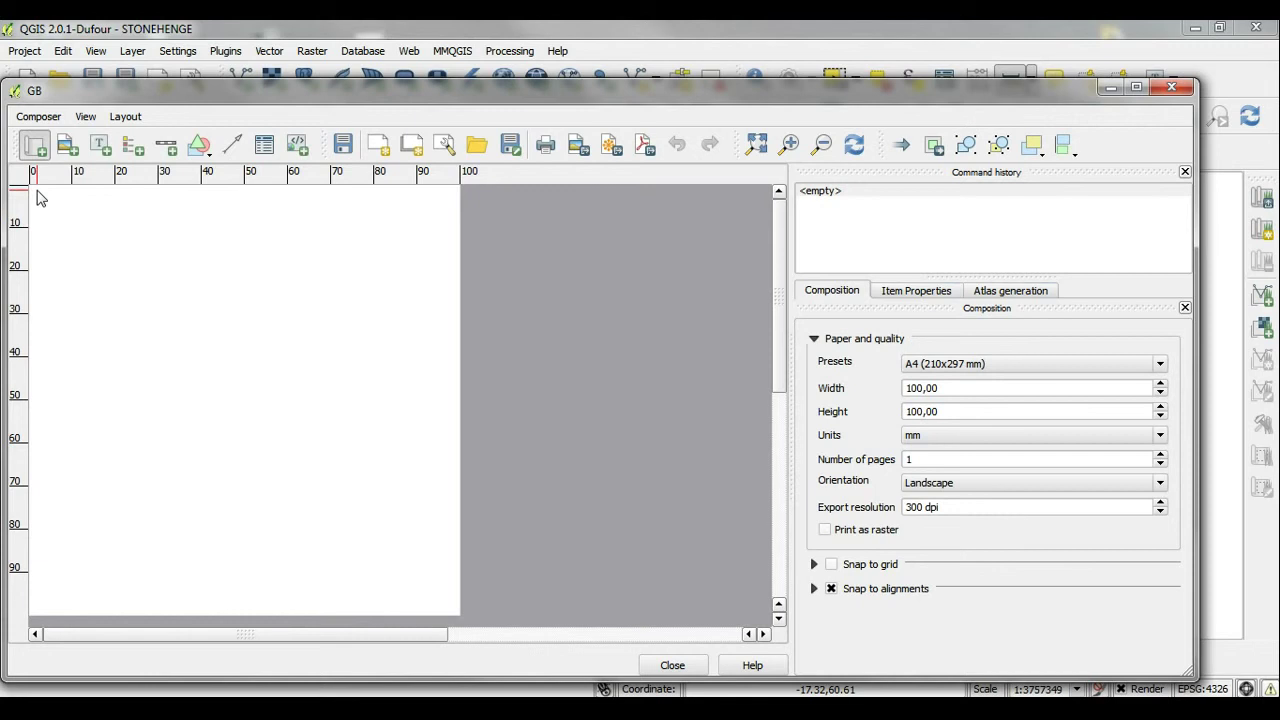
drag(34, 190, 453, 612)
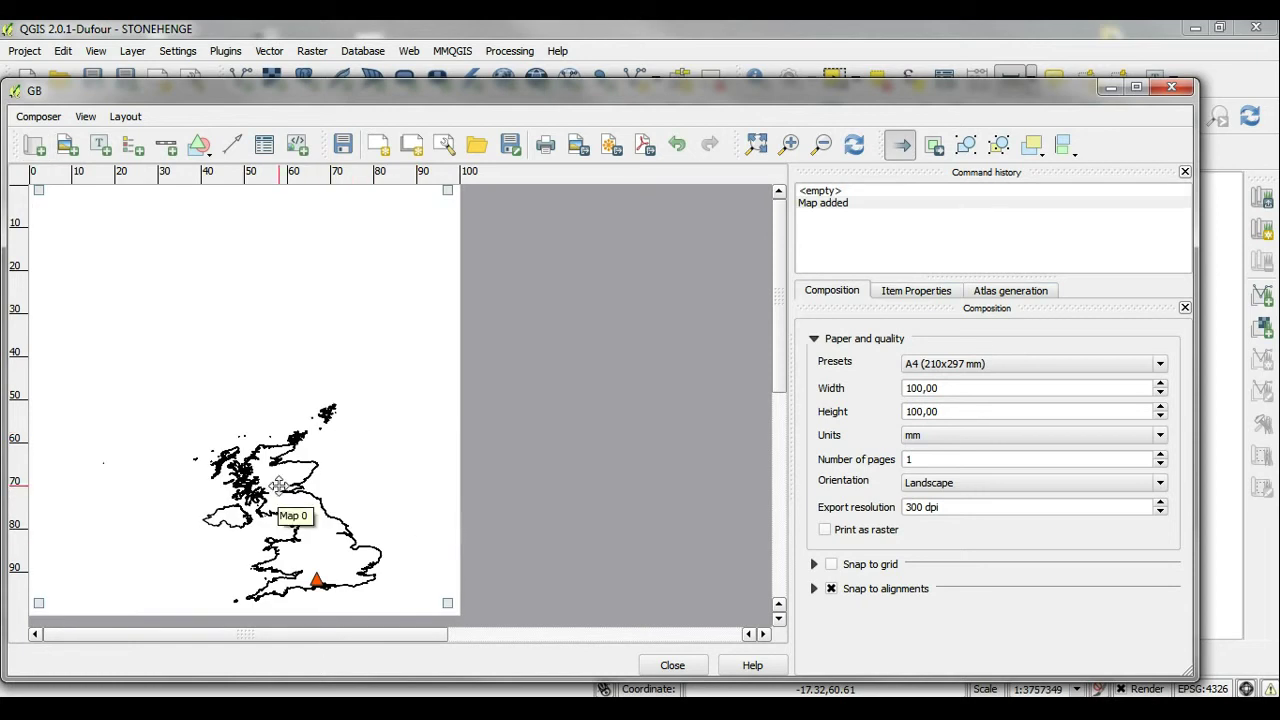
- Move the map content up towards the middle of its frame and set the map scale to 5817606
click(931, 152)
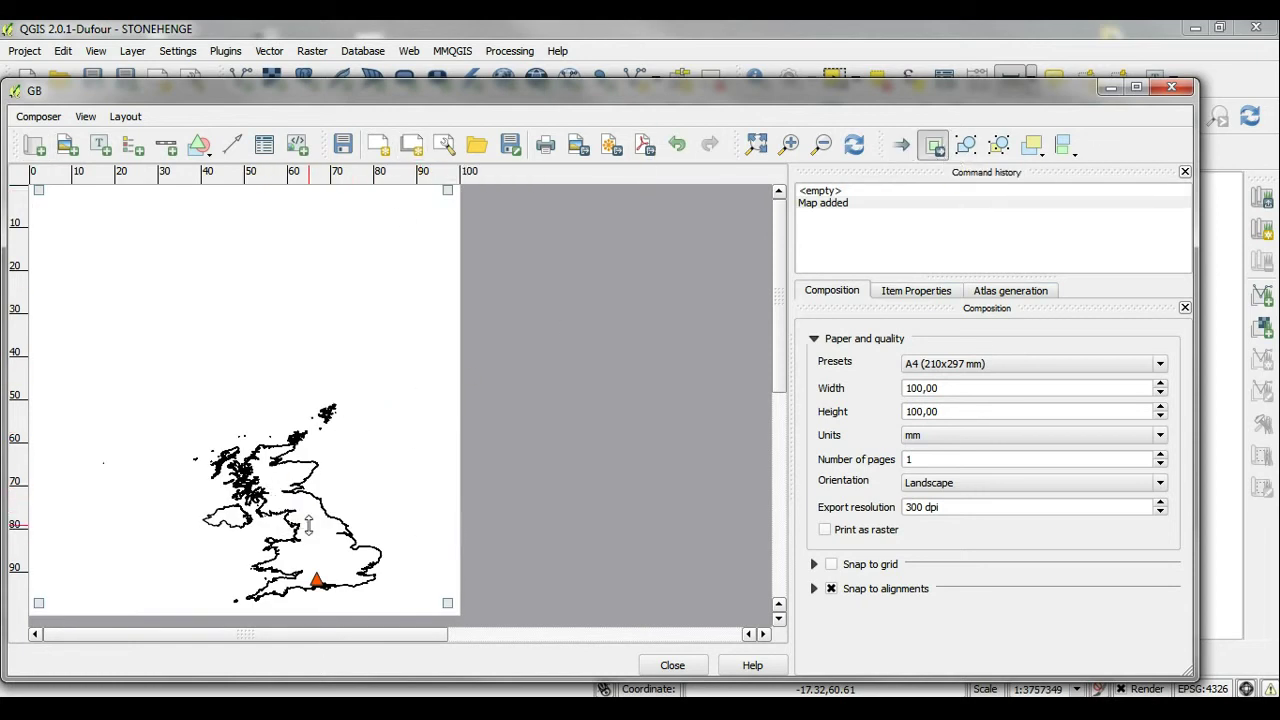
drag(305, 522, 251, 380)
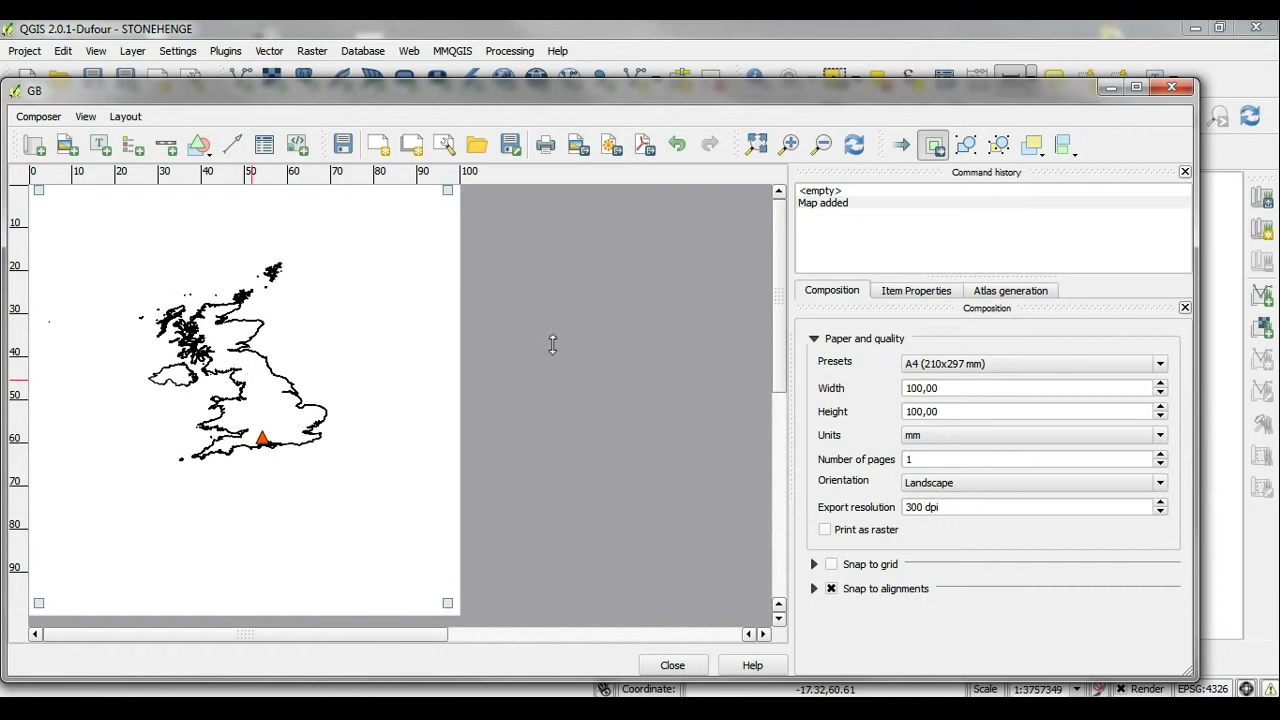
click(912, 295)
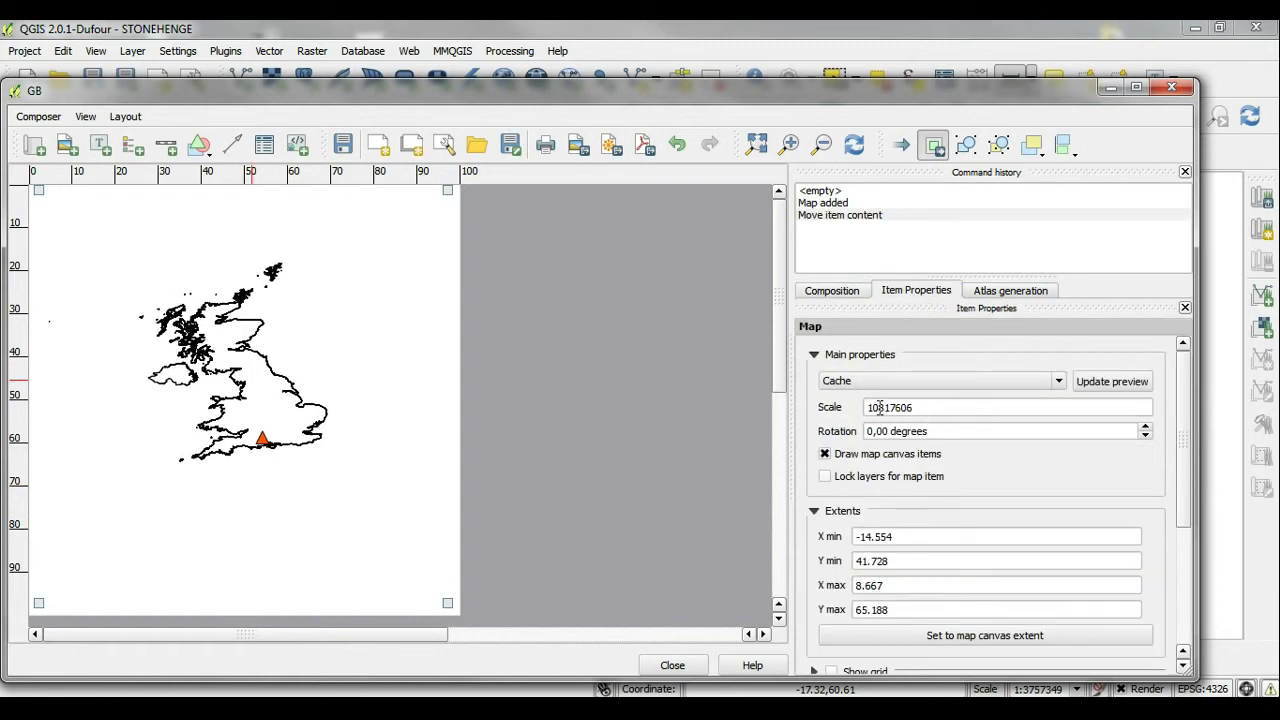
drag(879, 407, 838, 407)
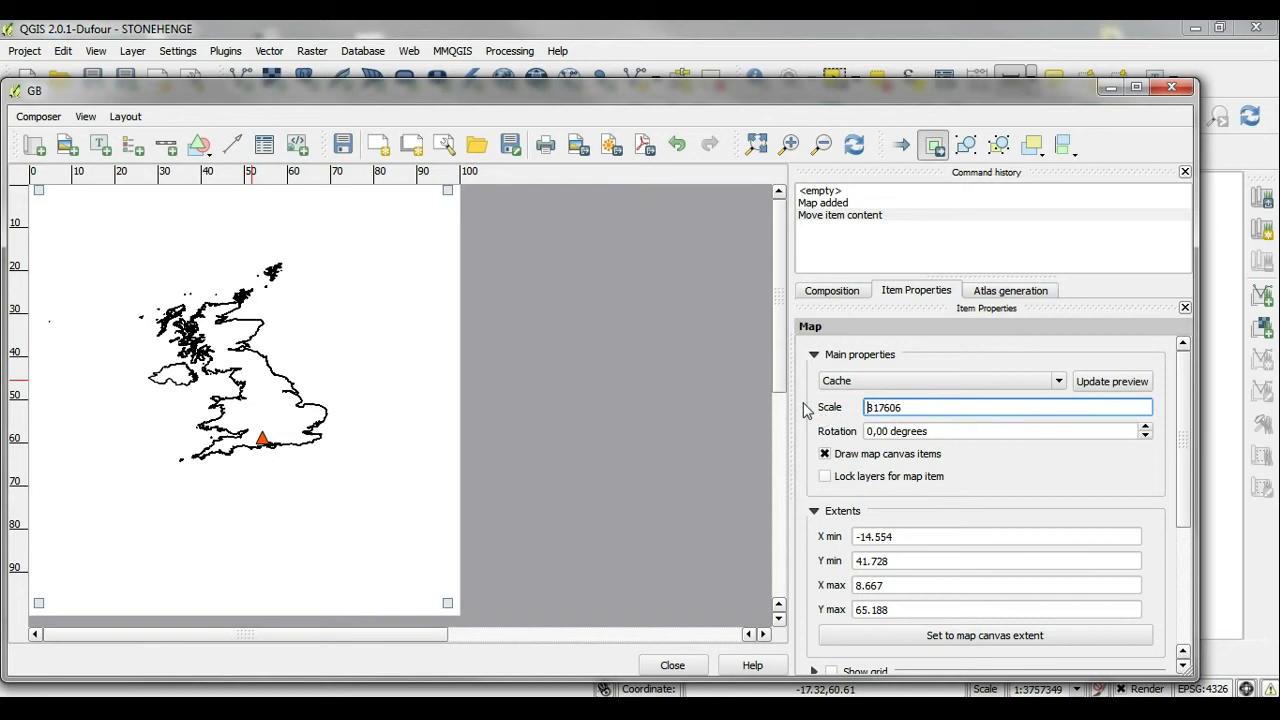
key(Return)
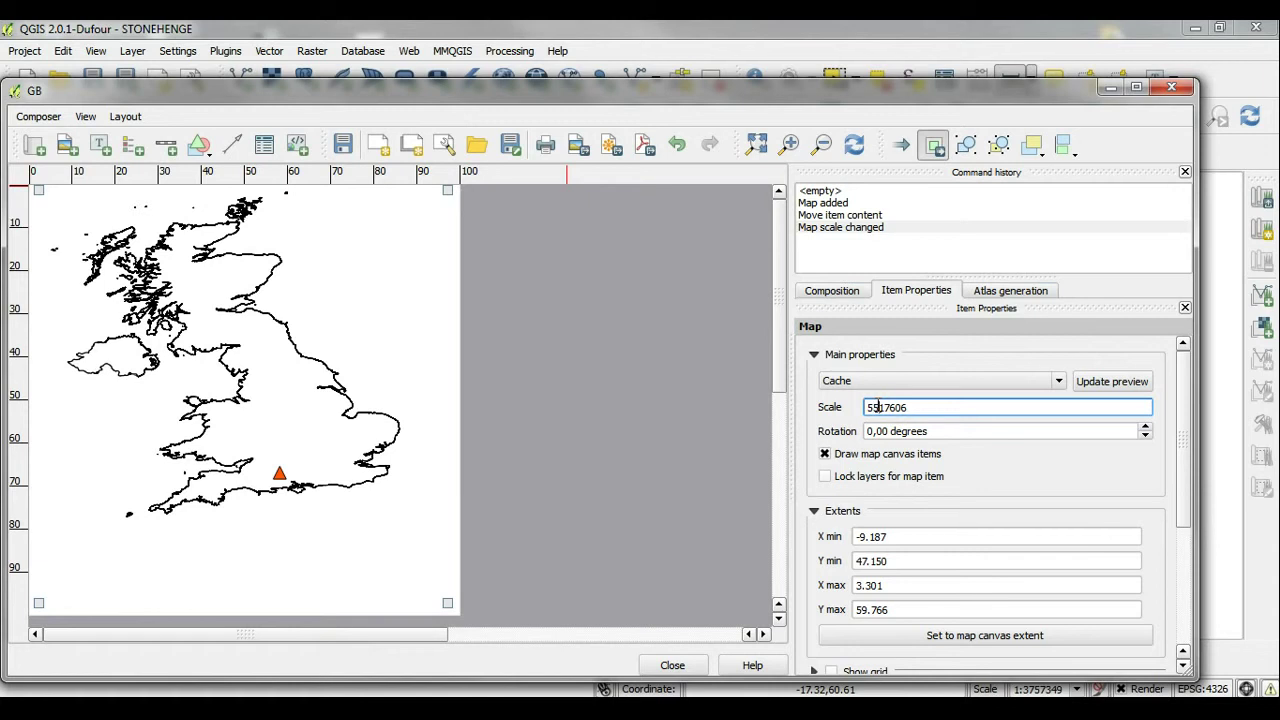
- Set the map scale to 5517606 and shift the map content down and slightly right so Great Britain fits its frame
key(Return)
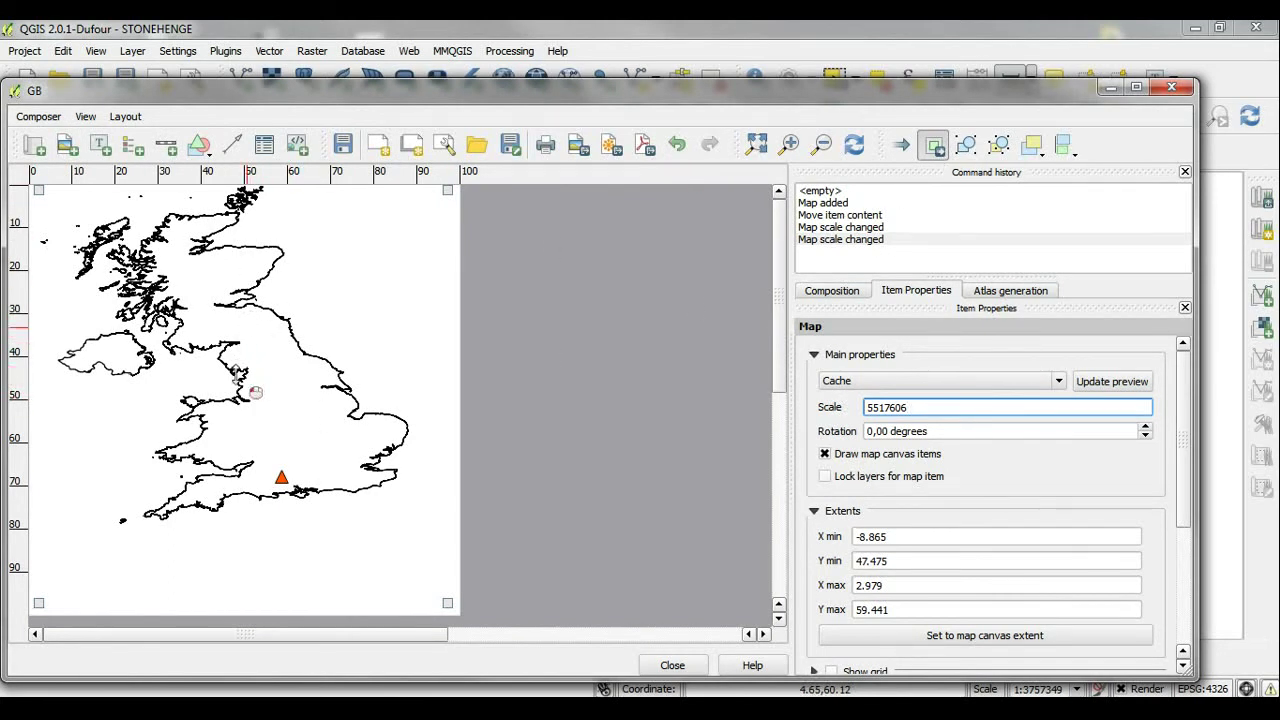
click(256, 392)
click(937, 146)
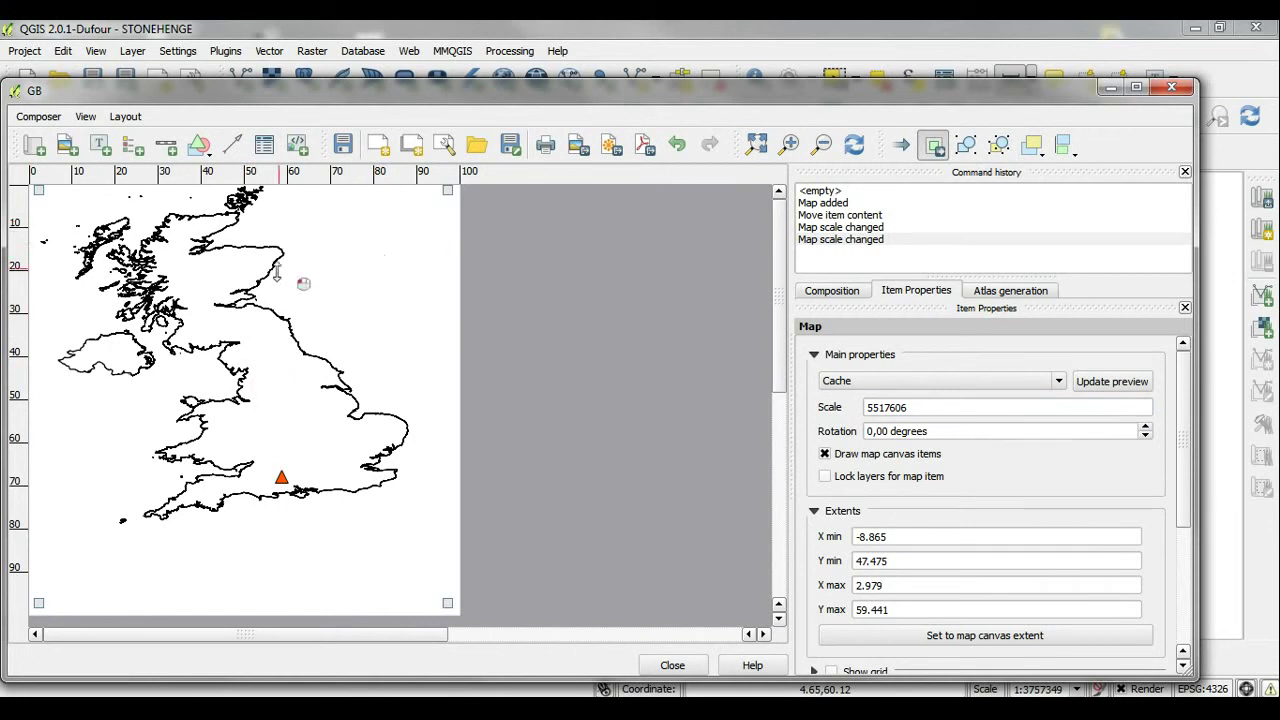
drag(265, 328, 219, 370)
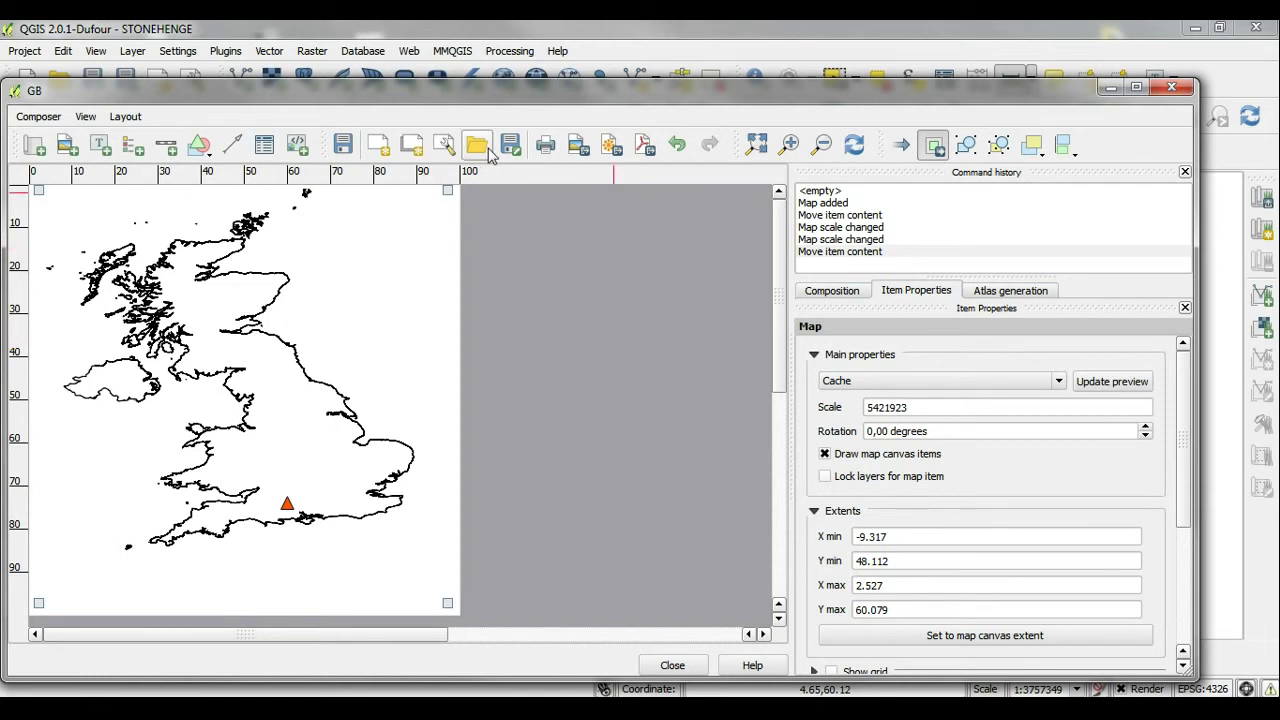
- Add a scale bar below the south coast on the page and set its left segments to 0
click(166, 146)
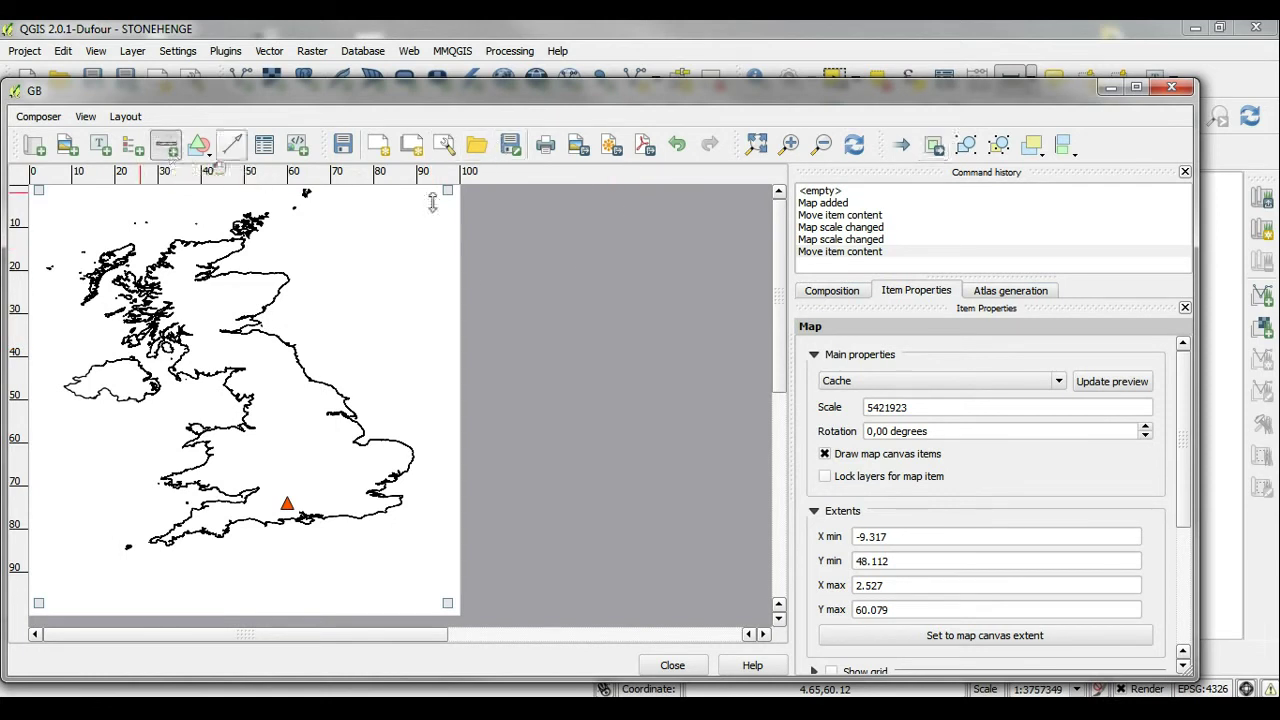
click(126, 582)
drag(282, 612, 258, 588)
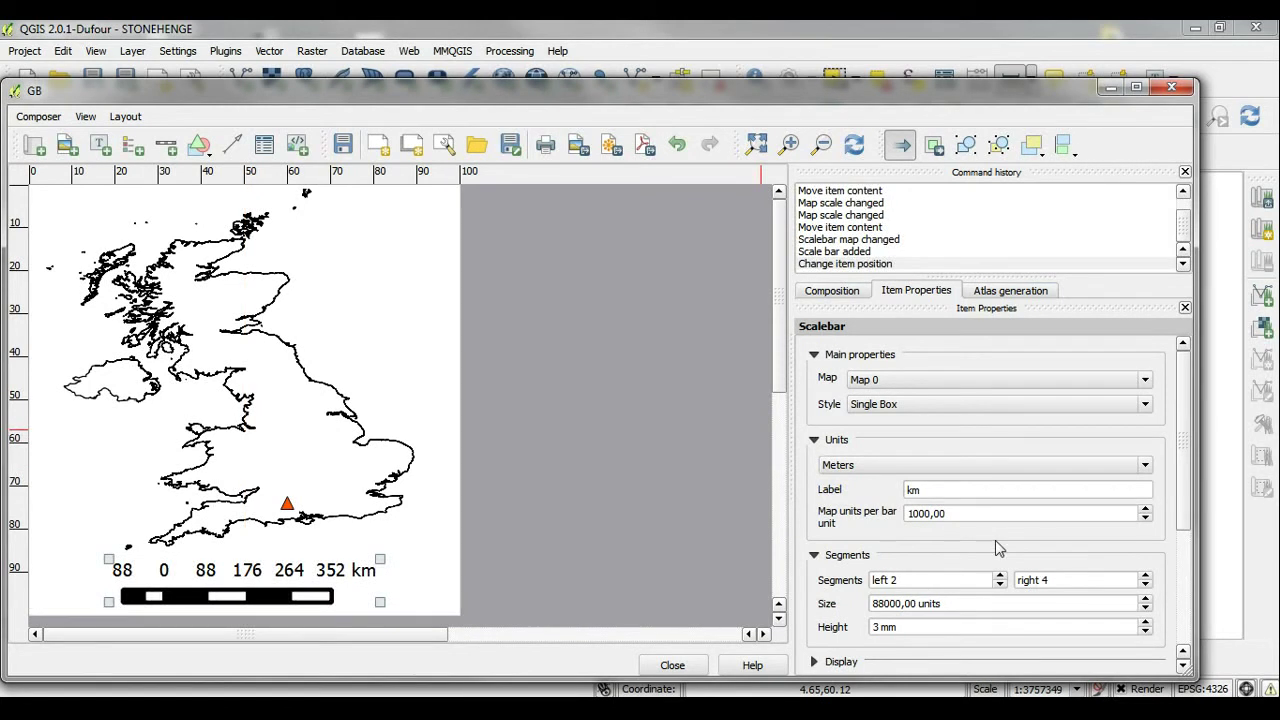
click(1001, 585)
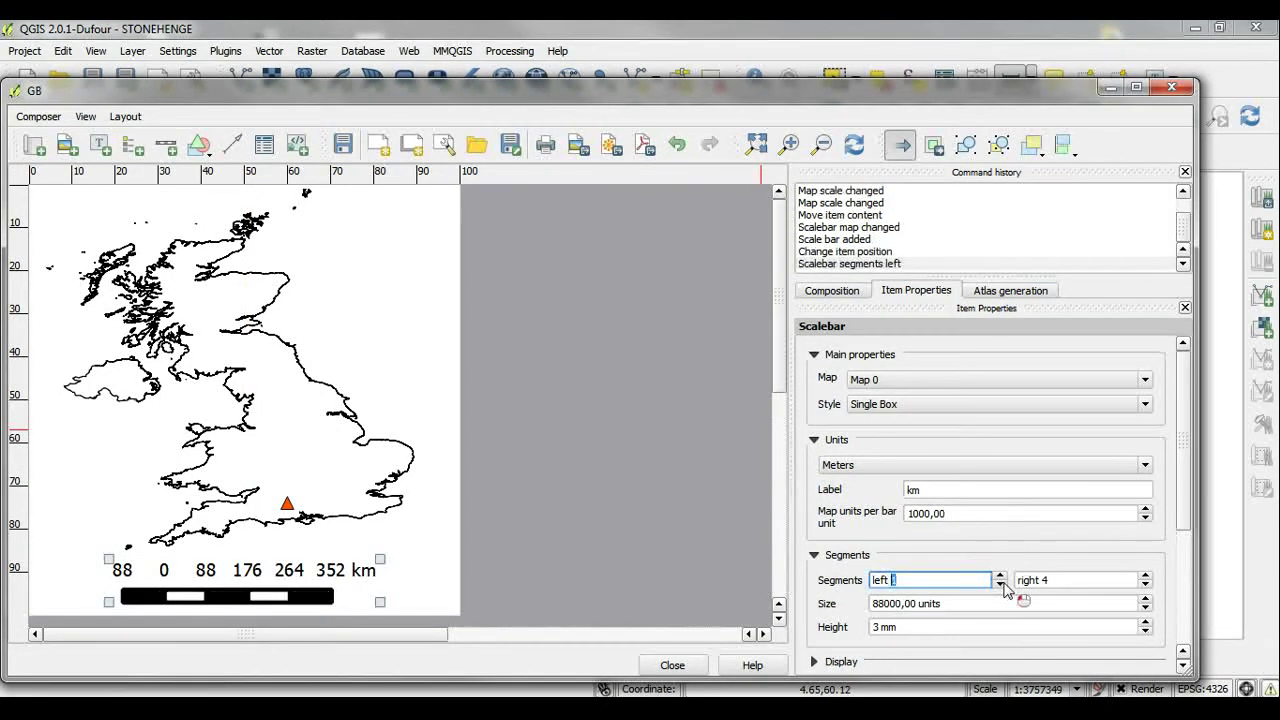
click(1001, 585)
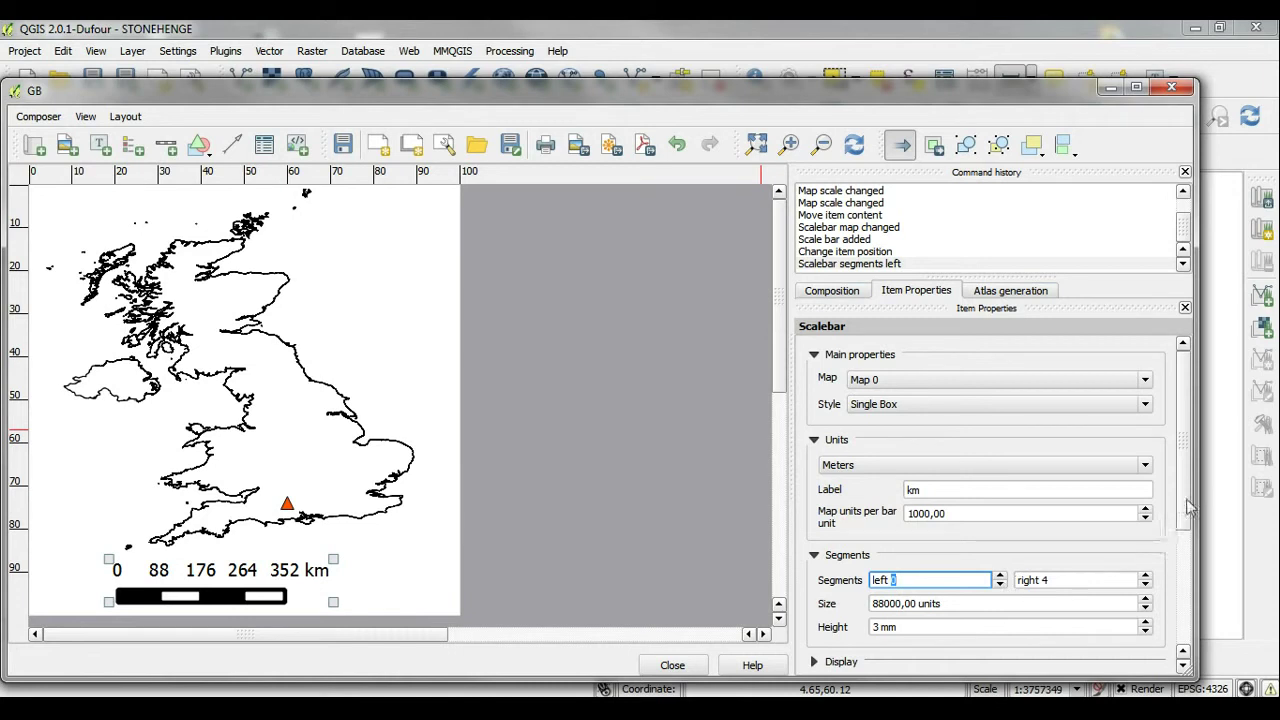
- Set the scale bar's segment size to 100000 units and its right segments to 3
scroll(1185, 508, down, 3)
click(884, 540)
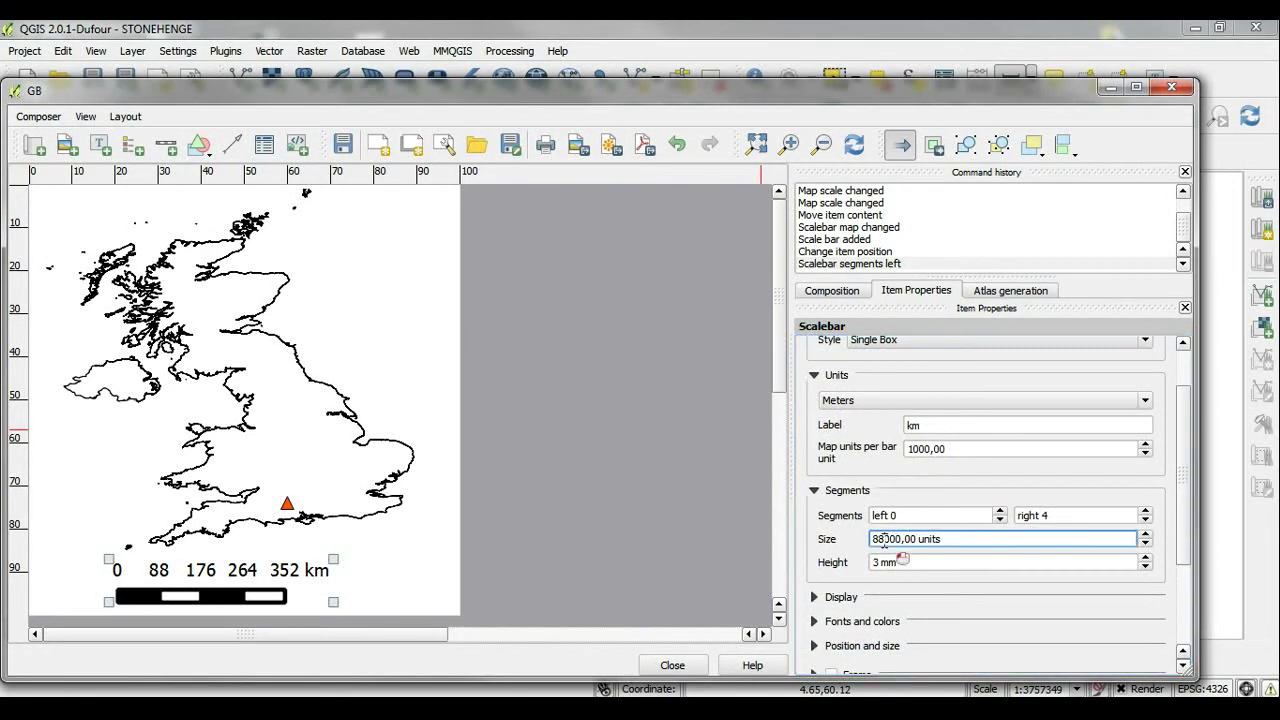
key(BackSpace)
key(BackSpace)
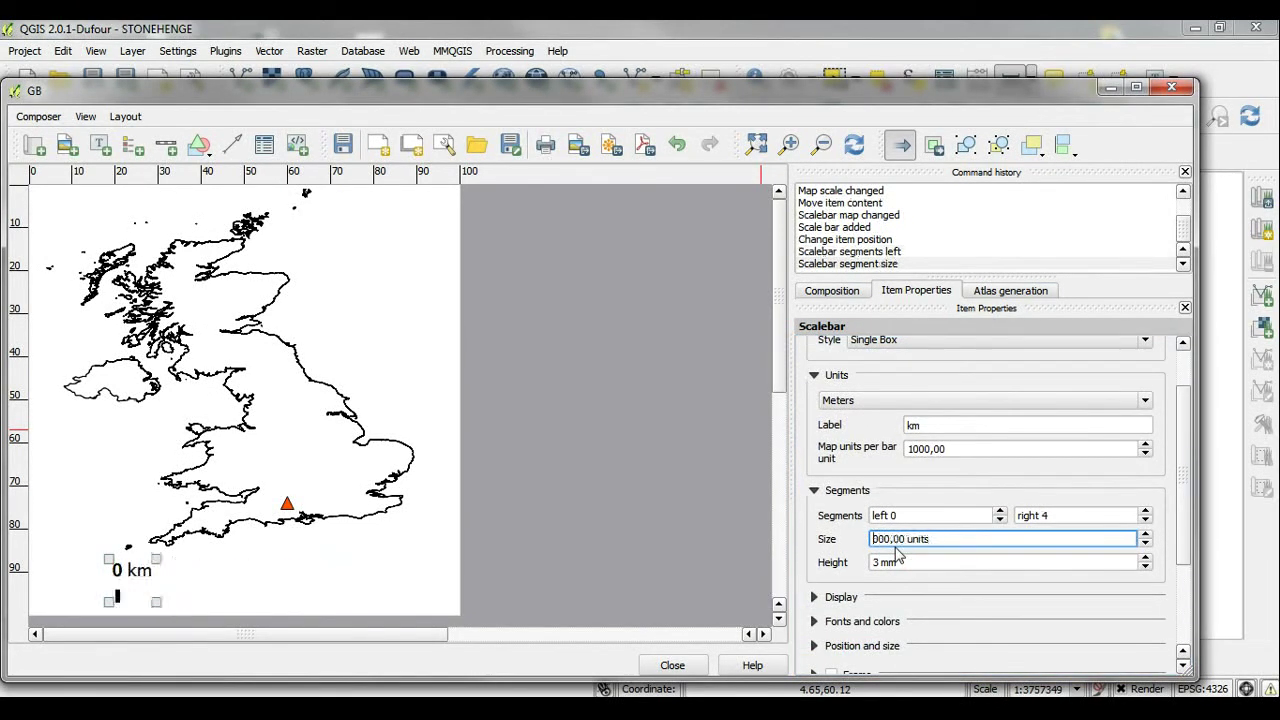
text(10)
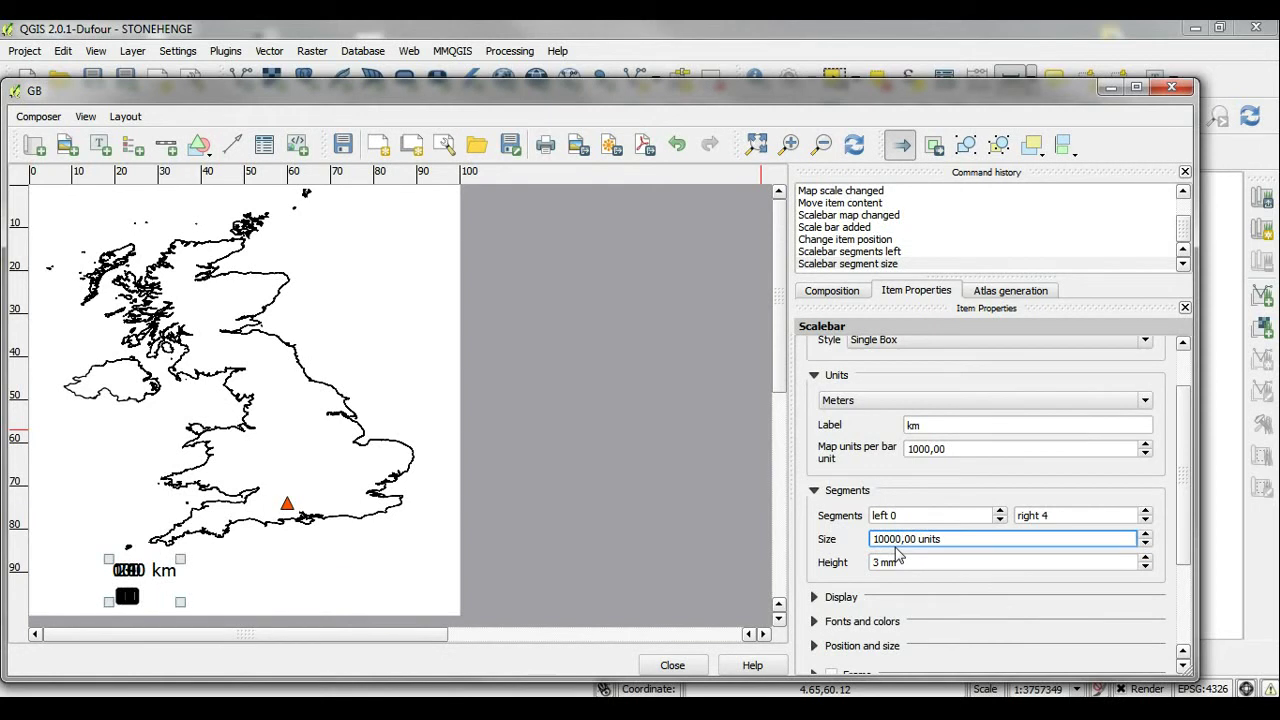
text(0)
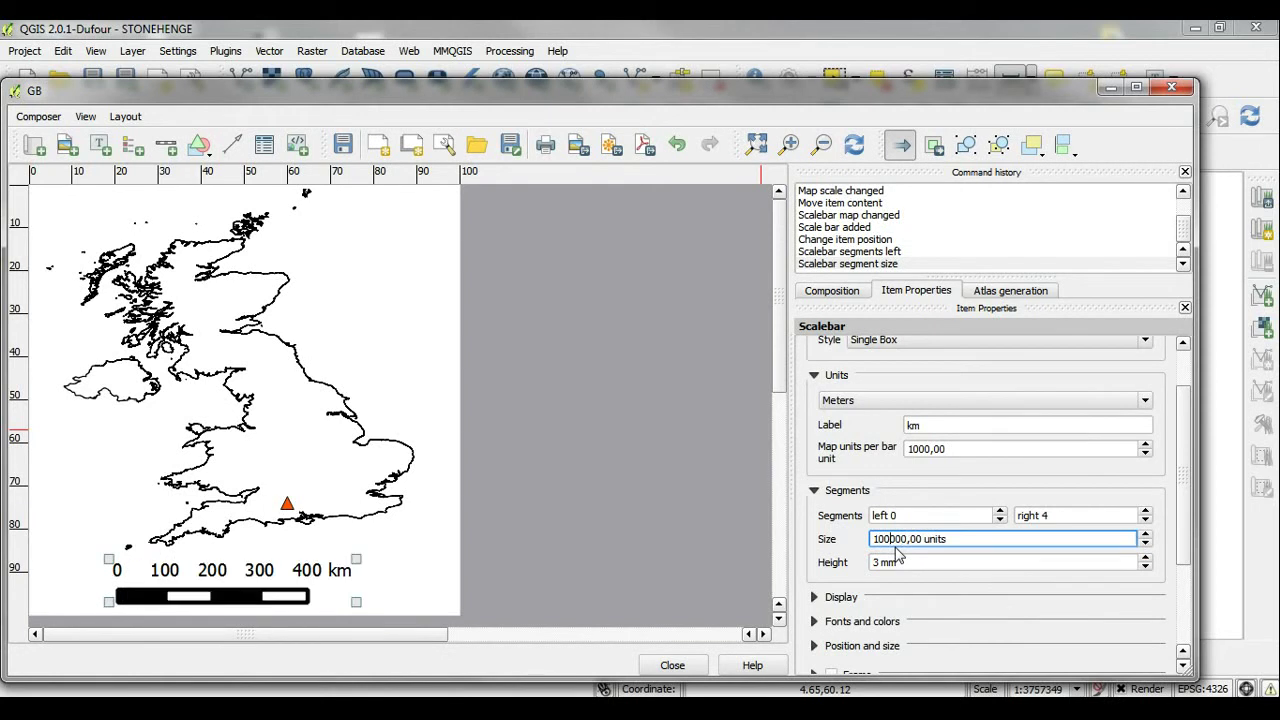
click(1146, 520)
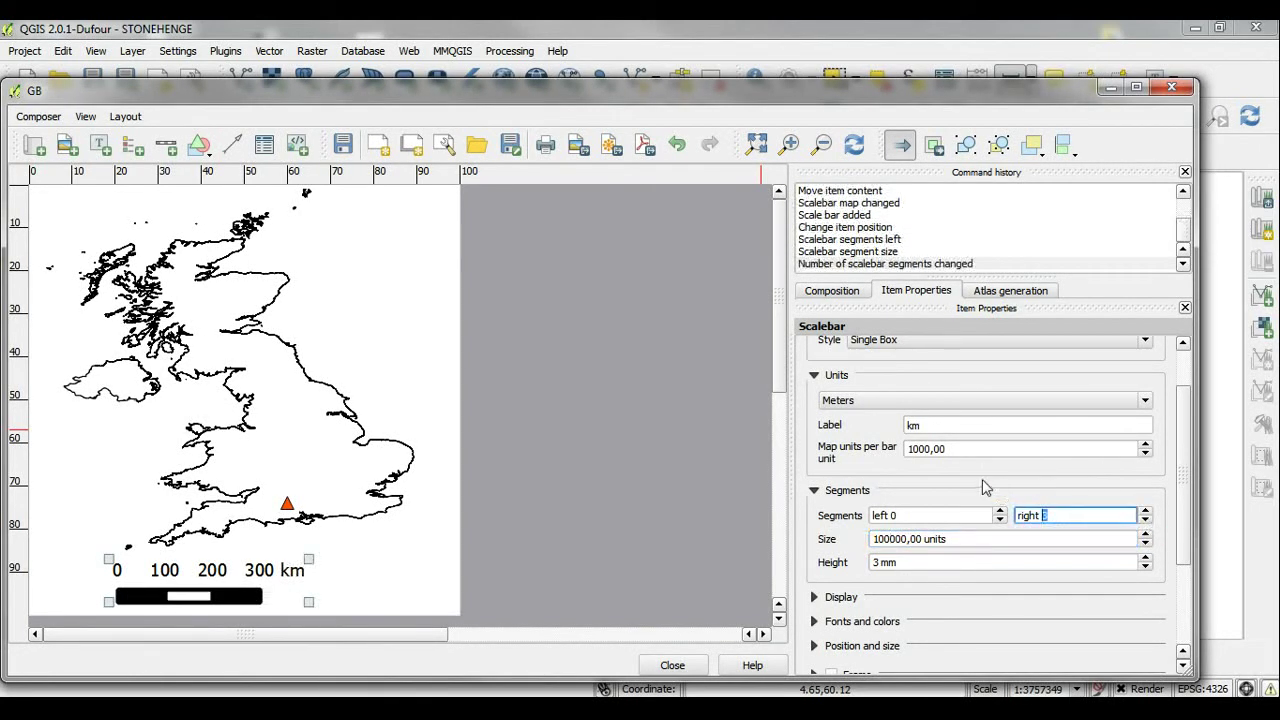
- Set the scale bar's height to 2 mm and position it centrally just beneath the south coast
drag(189, 578, 240, 571)
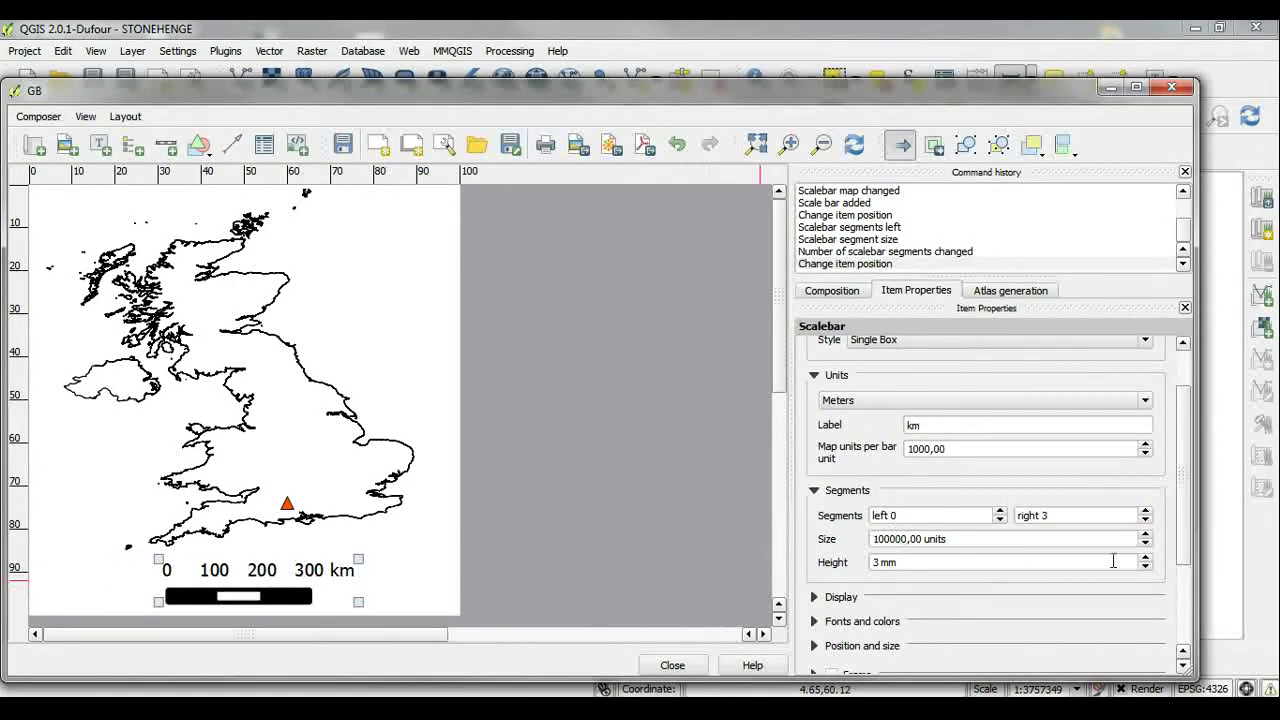
click(1145, 567)
mouse_move(241, 577)
mouse_down()
mouse_move(249, 568)
mouse_move(230, 572)
mouse_move(266, 574)
mouse_up()
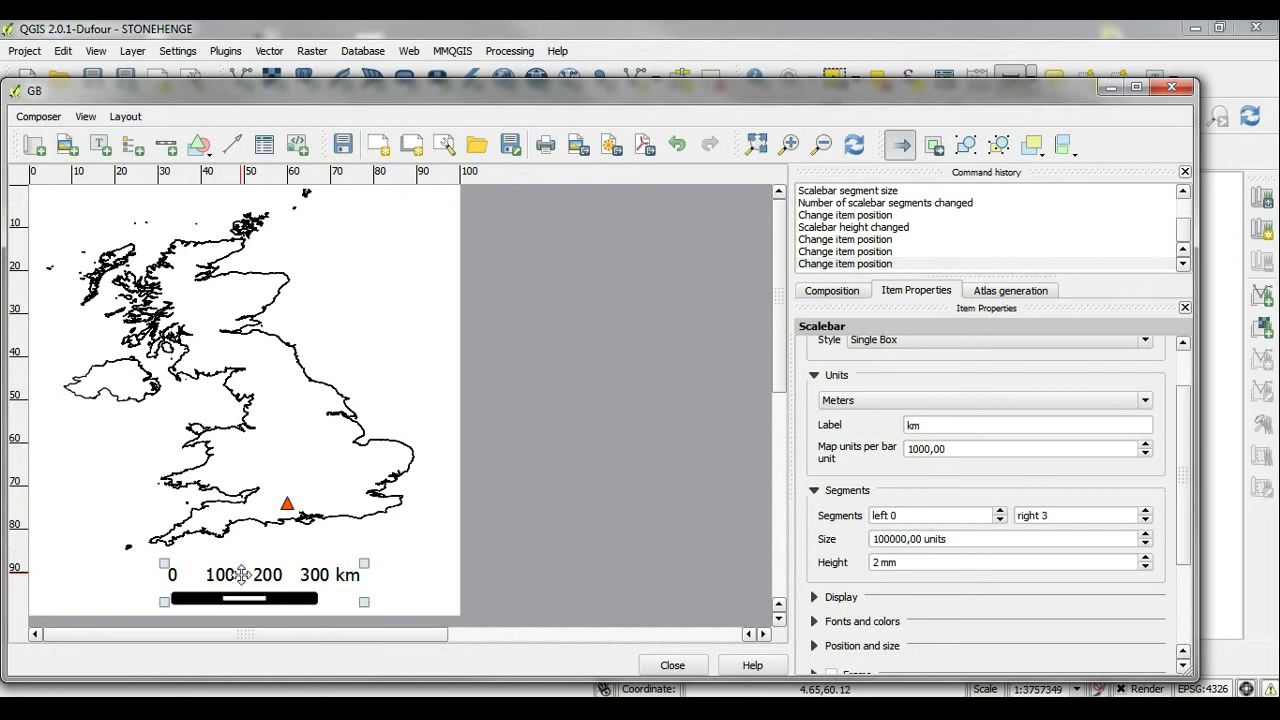
drag(243, 575, 243, 563)
- Turn off the map item's background and nudge the map and its content into place above the scale bar
click(409, 562)
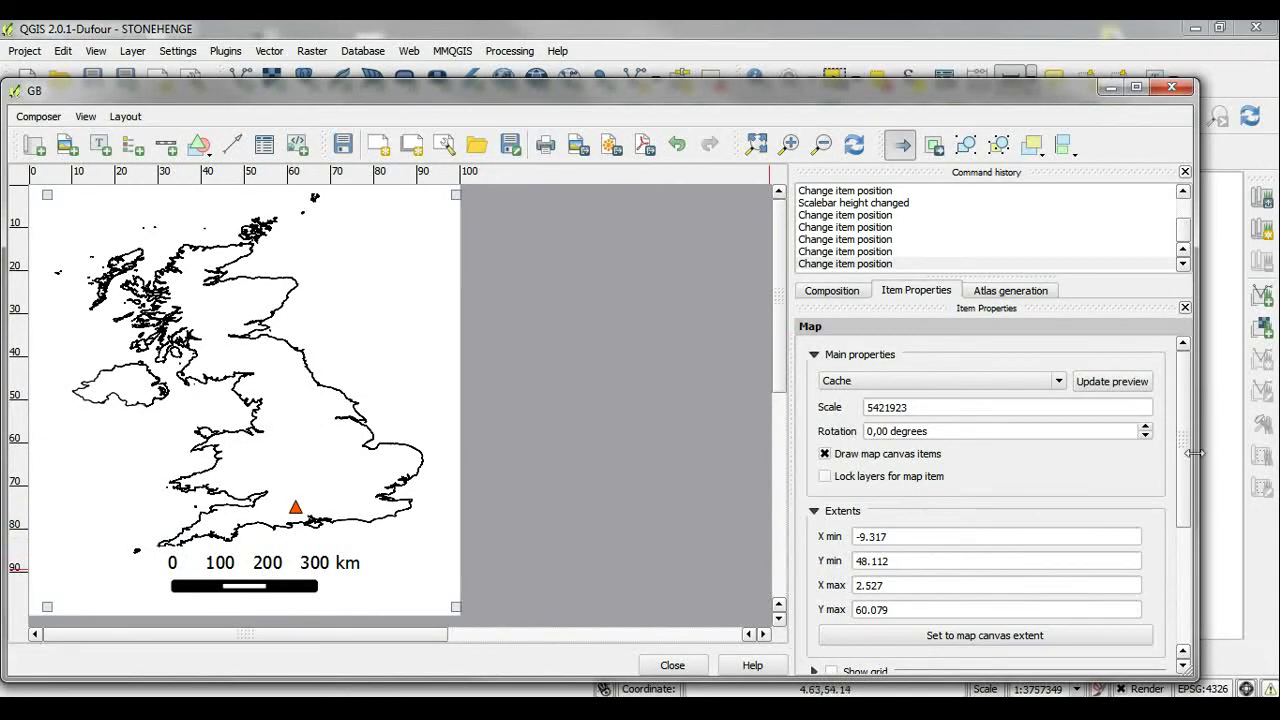
drag(1185, 455, 1190, 585)
click(831, 557)
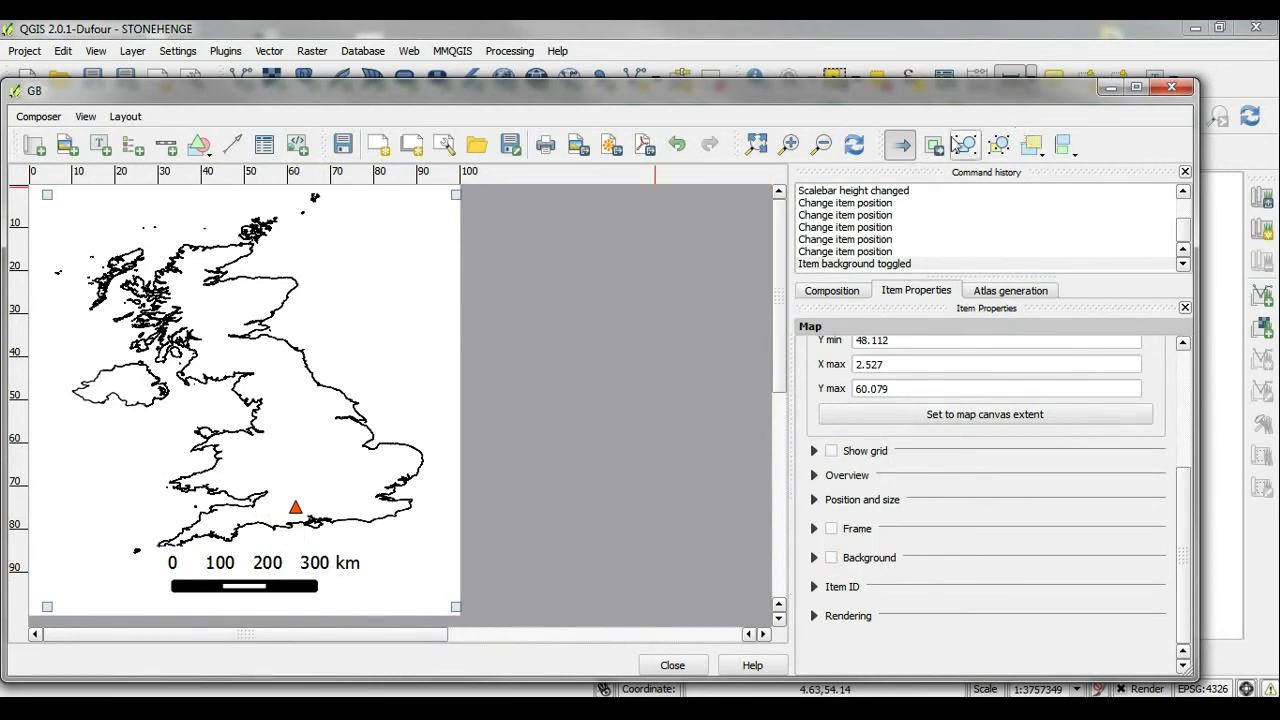
click(933, 144)
drag(270, 438, 257, 437)
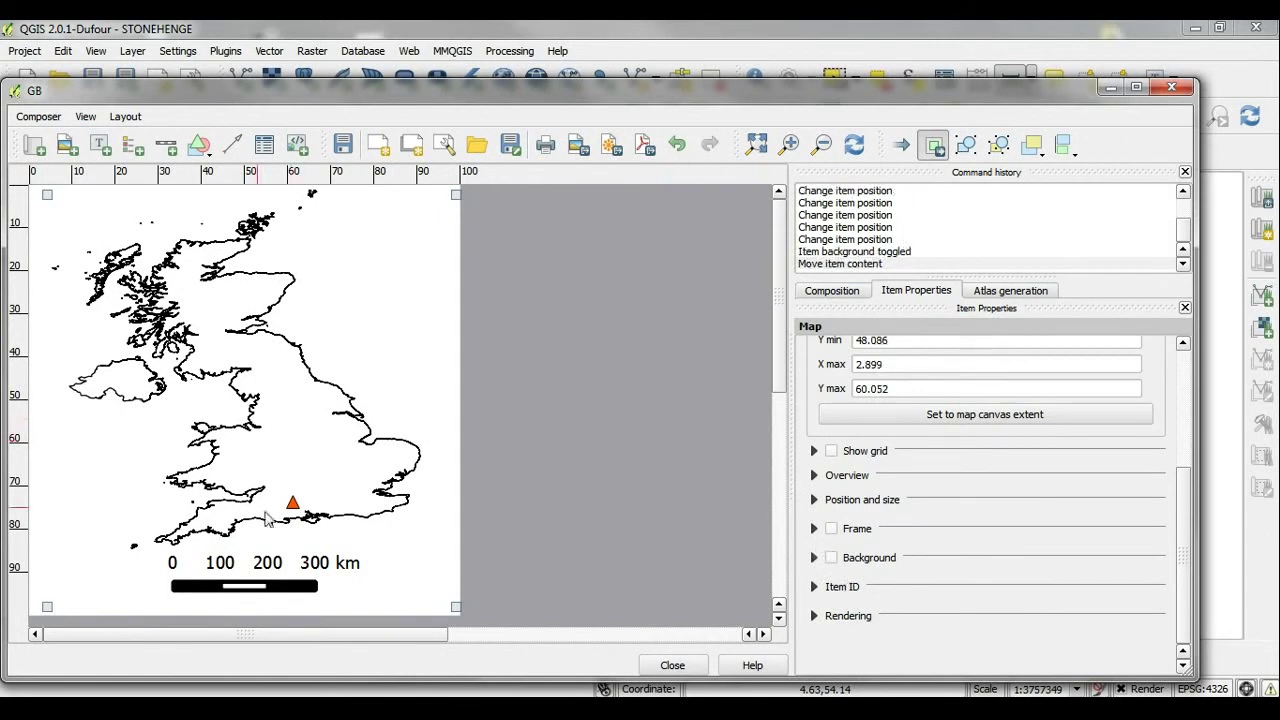
- Turn off the scale bar's background and fine-tune the positions of the scale bar and the map item on the page
click(901, 145)
click(318, 588)
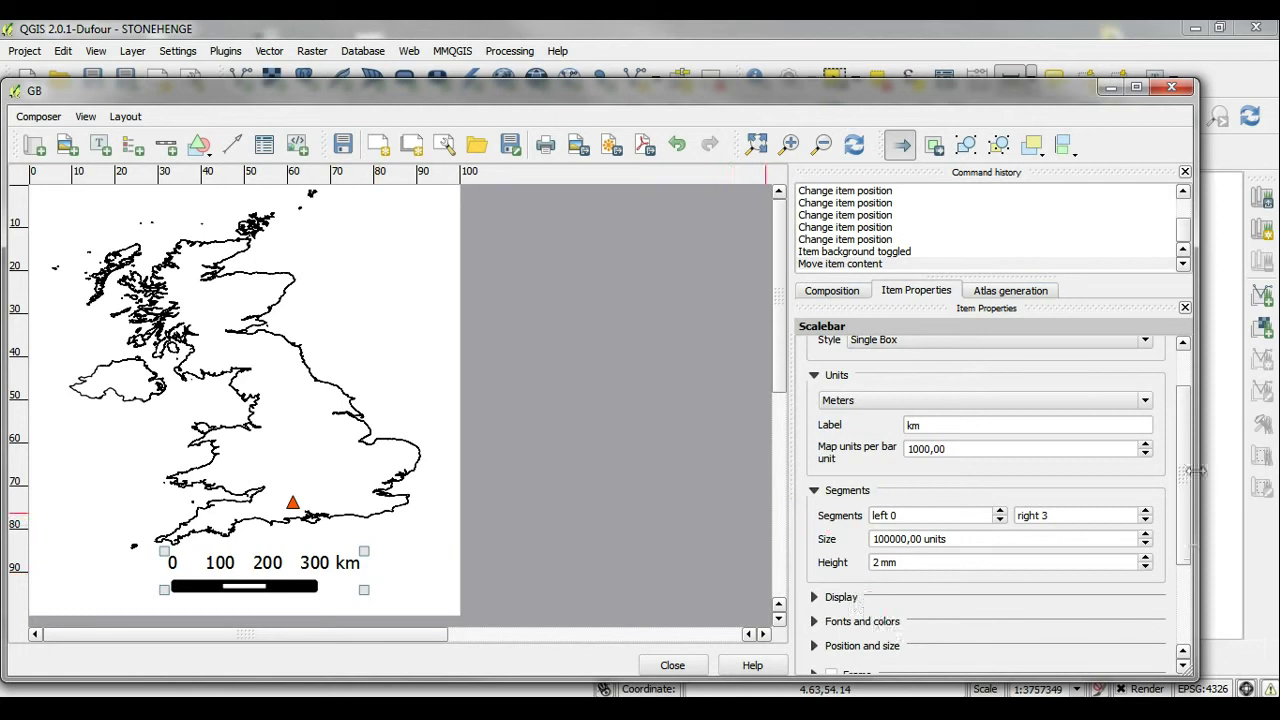
drag(1189, 470, 1181, 575)
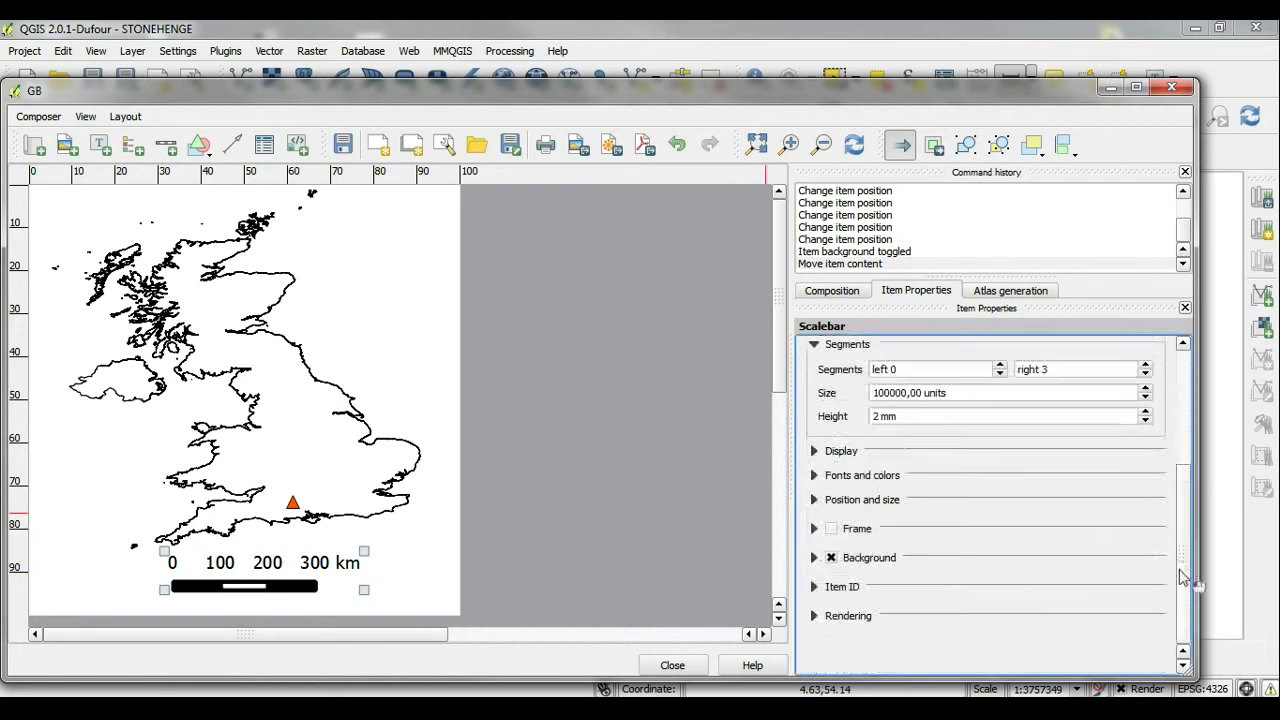
click(831, 557)
mouse_move(267, 565)
mouse_down()
mouse_move(271, 522)
mouse_move(267, 567)
mouse_move(245, 577)
mouse_up()
click(386, 574)
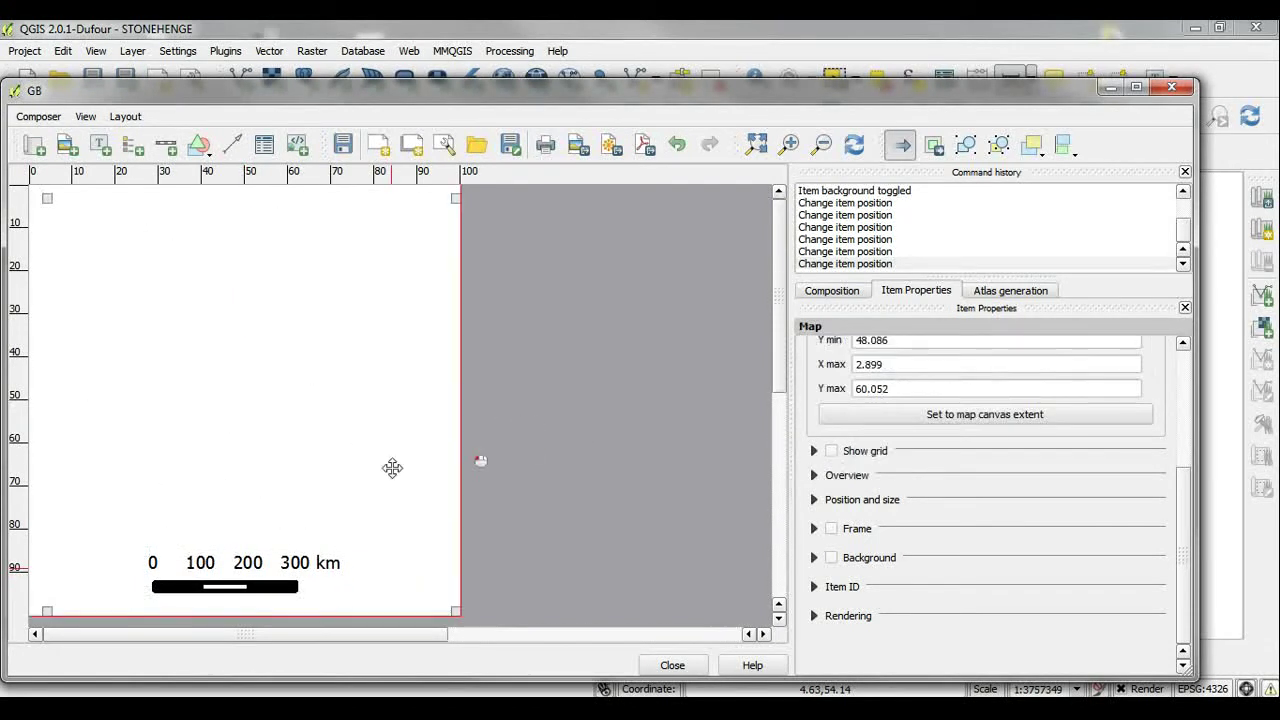
drag(392, 468, 316, 293)
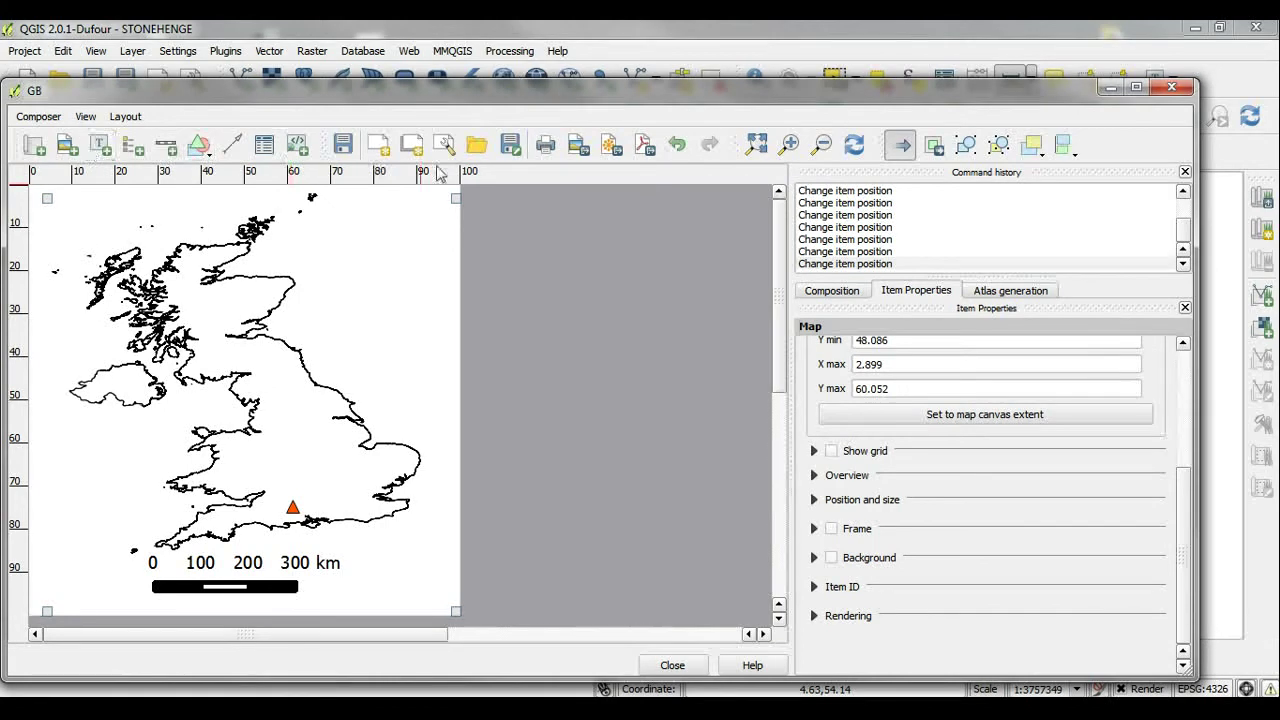
- Export the composition as a JPEG image named gb1 in the SH folder on the desktop
click(583, 150)
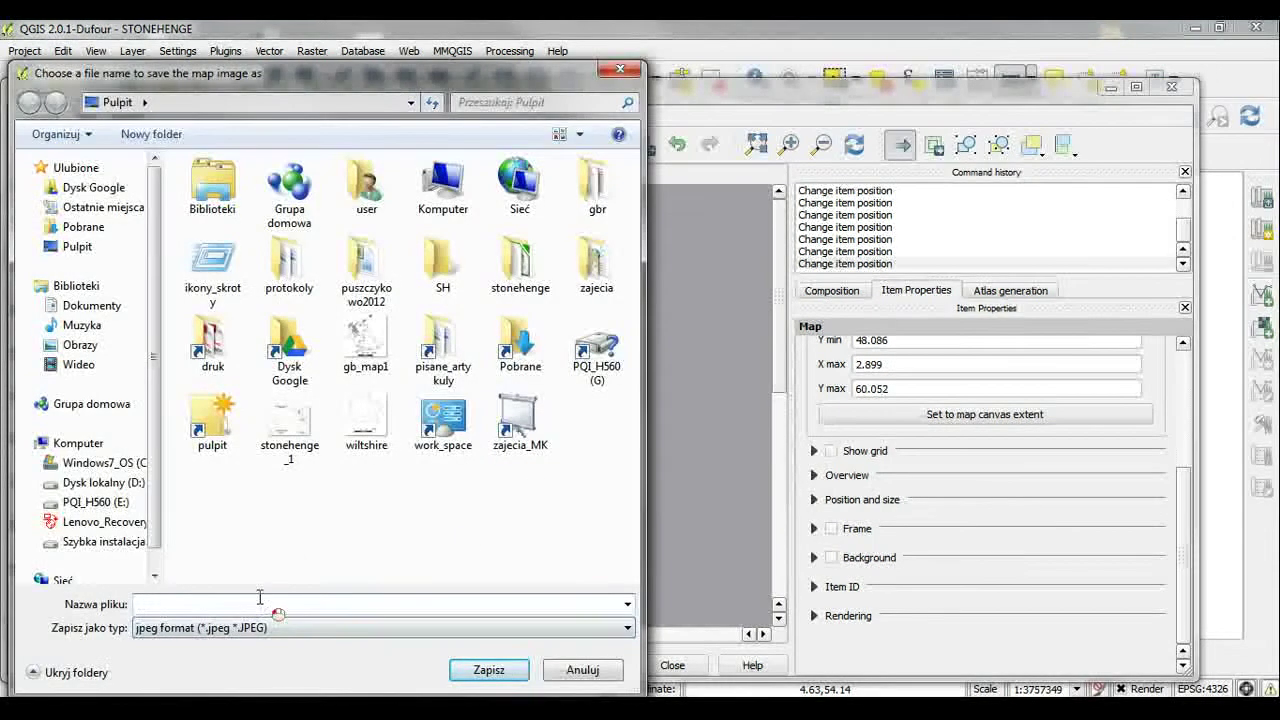
text(gb)
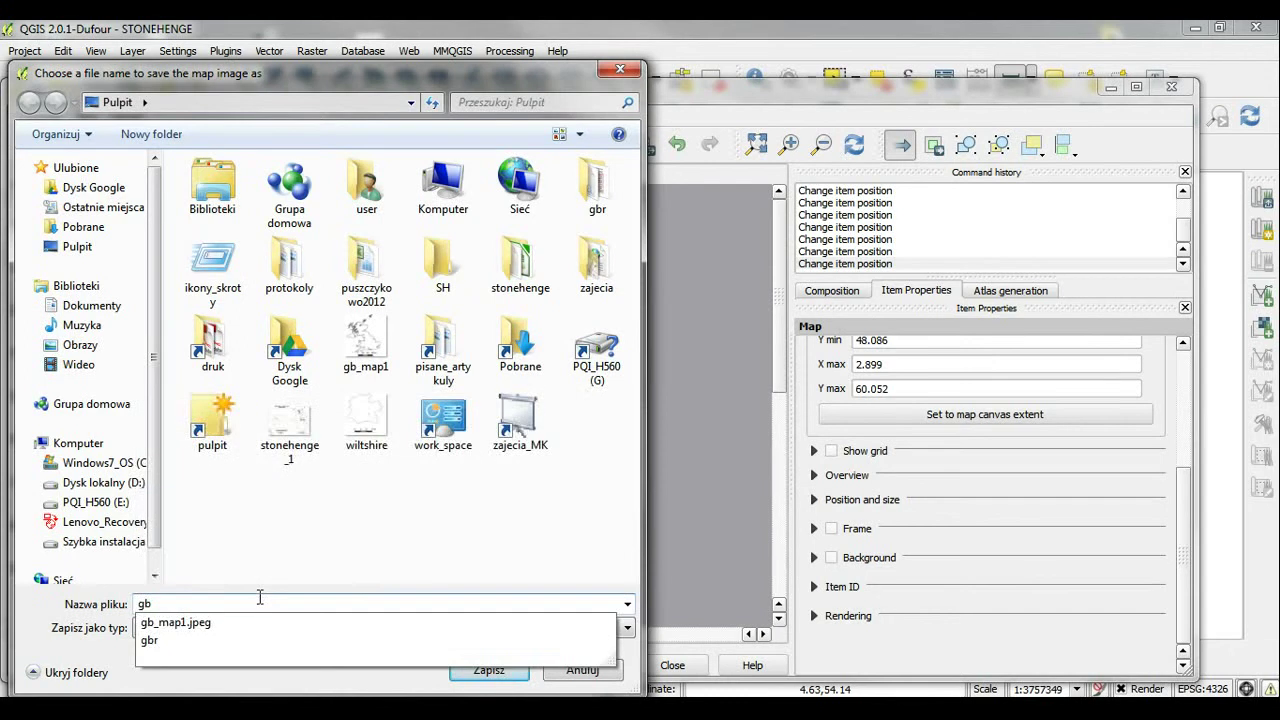
click(445, 258)
click(480, 670)
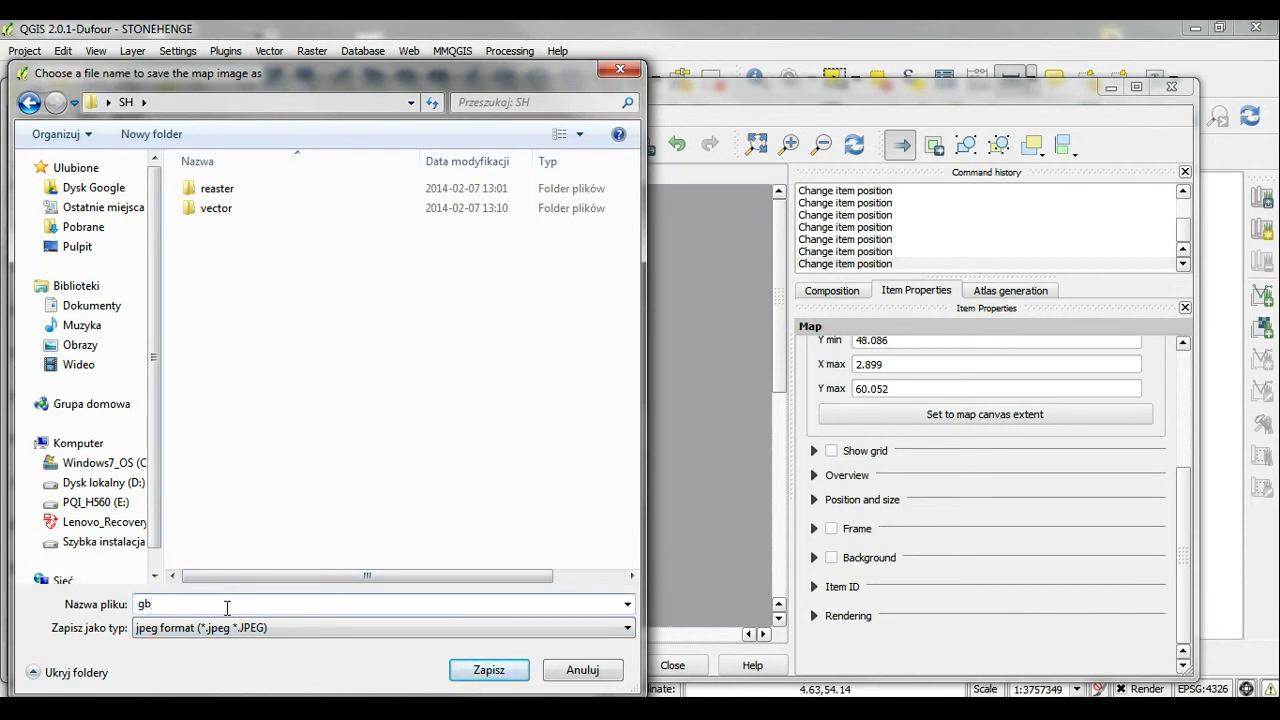
text(1)
click(488, 670)
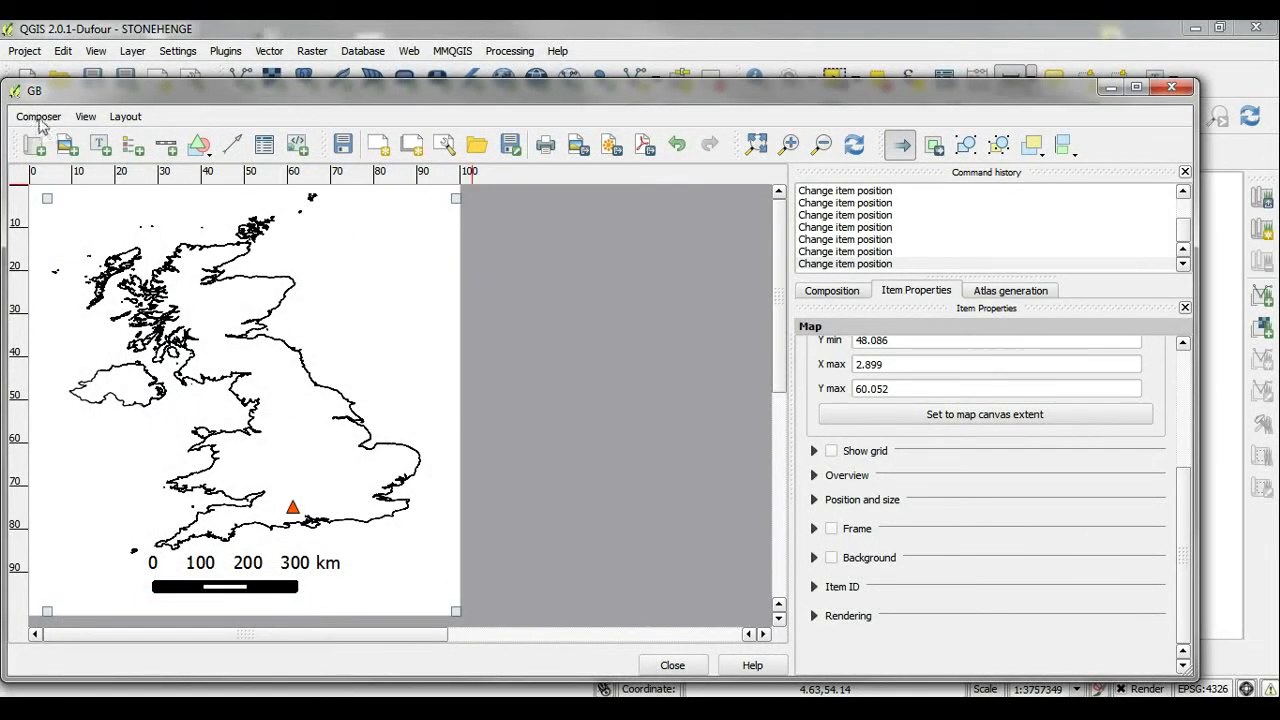
- Save the project from the GB composer and quit the composer
click(38, 120)
click(374, 136)
click(347, 147)
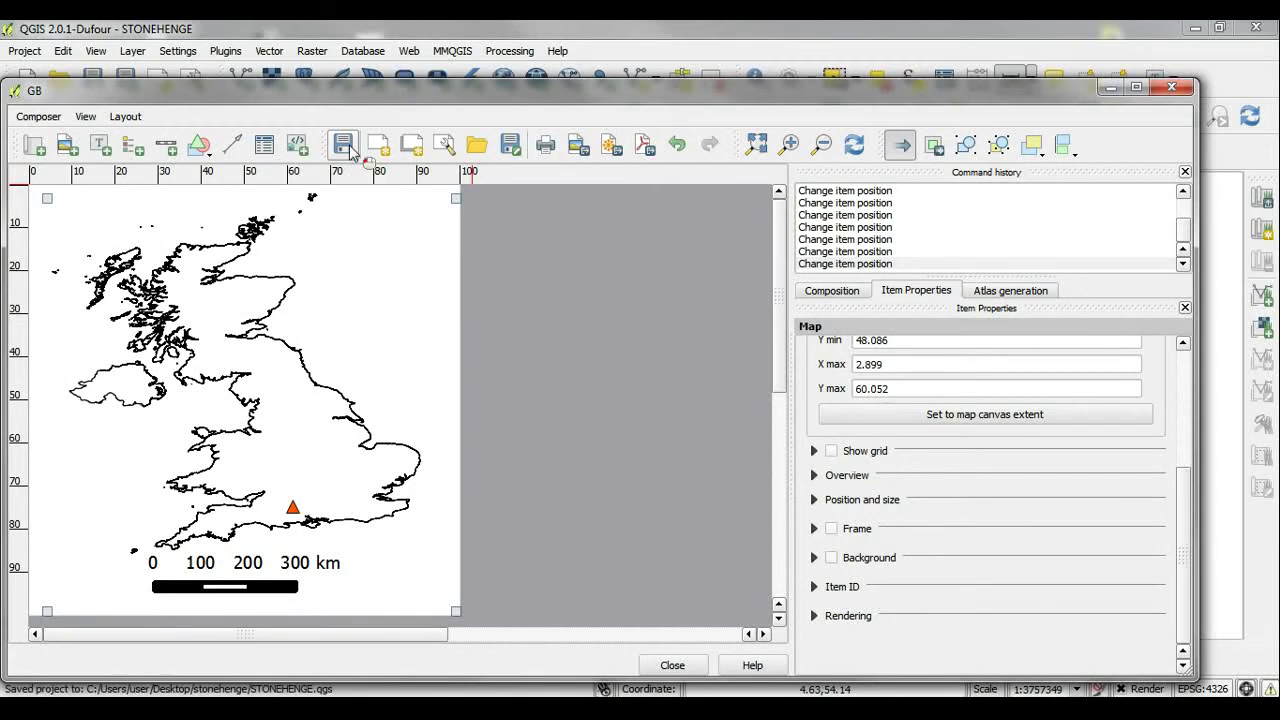
click(30, 118)
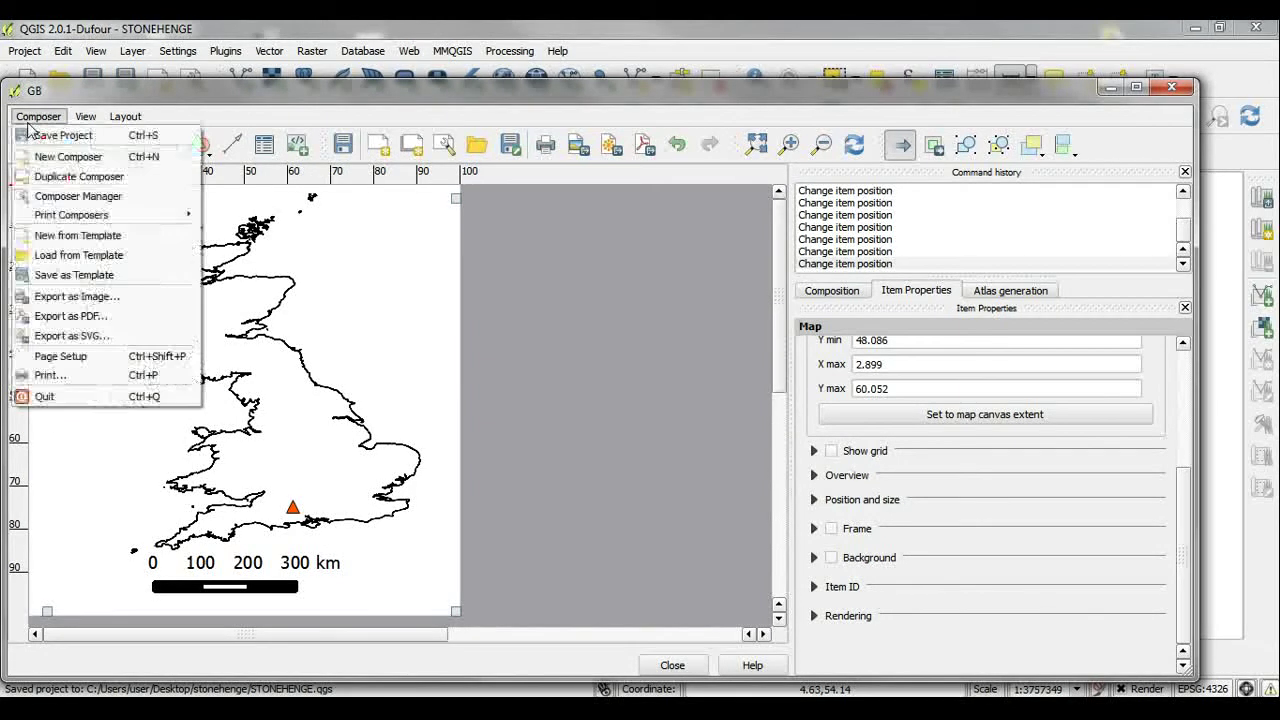
click(45, 397)
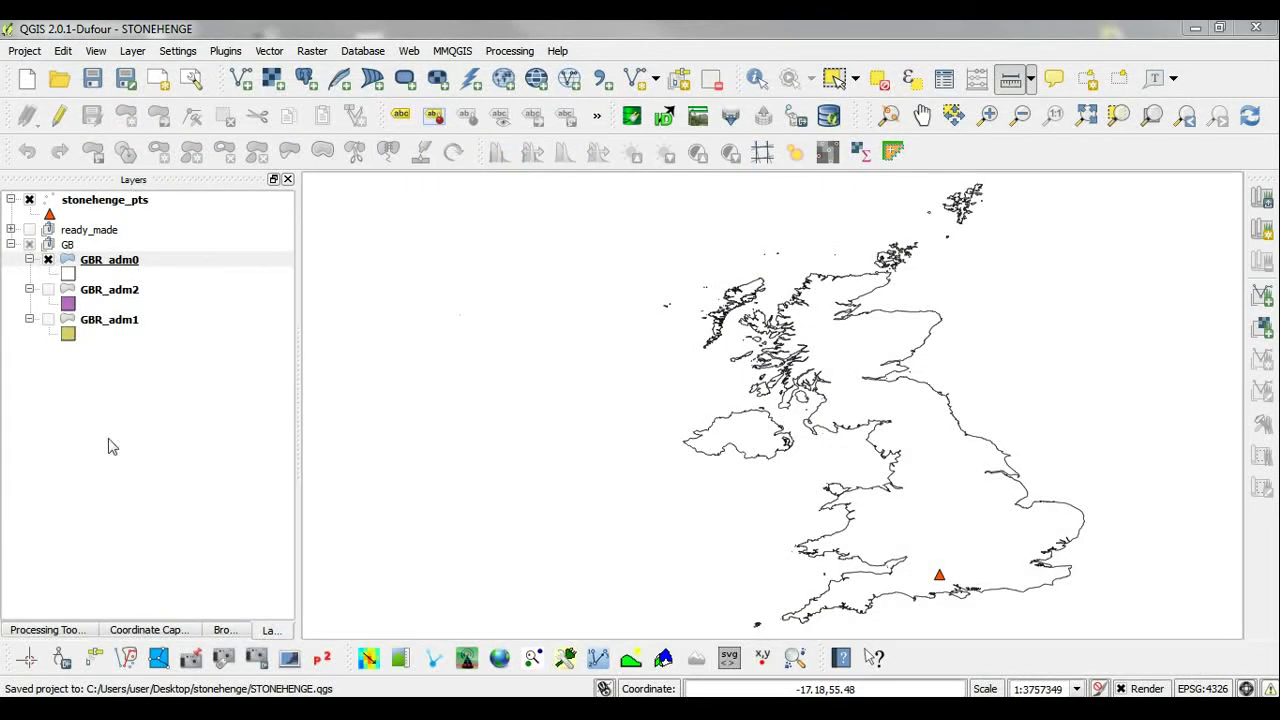
- Hide the GBR_adm0 layer and check the Wiltshire inset in the reference layout stonehenge_1.jpeg in IrfanView, returning to QGIS
click(48, 260)
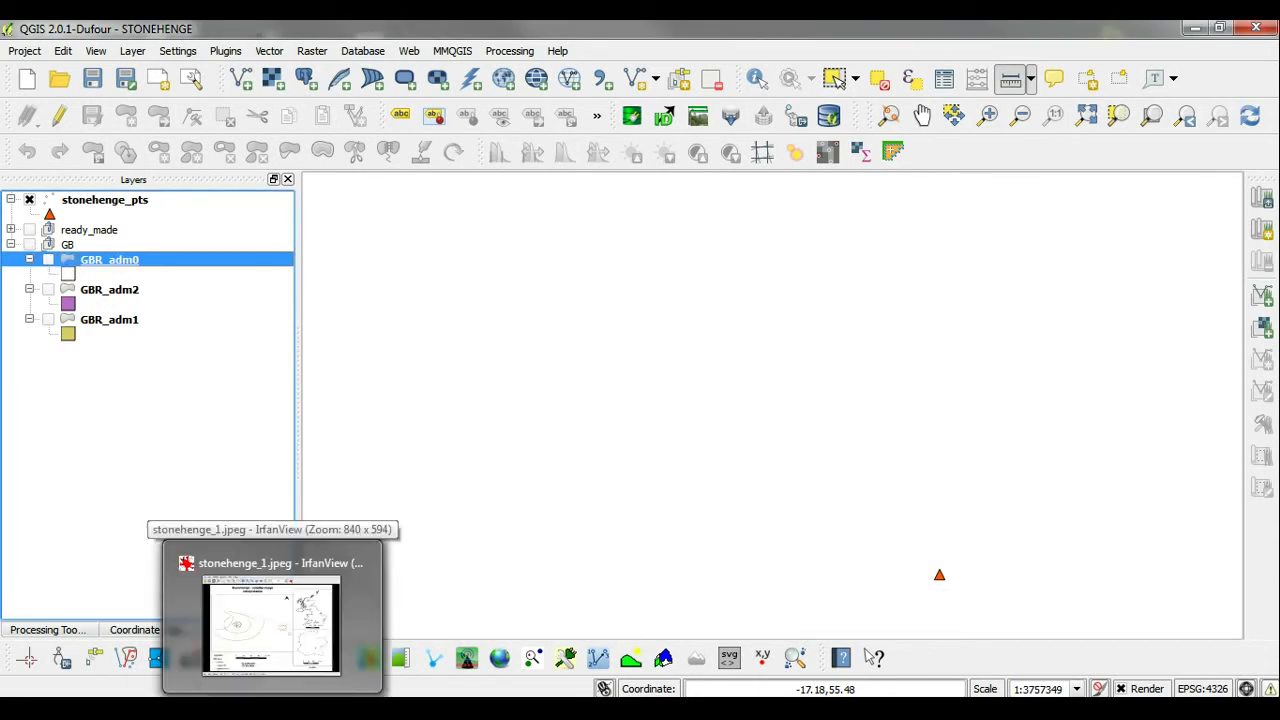
click(272, 710)
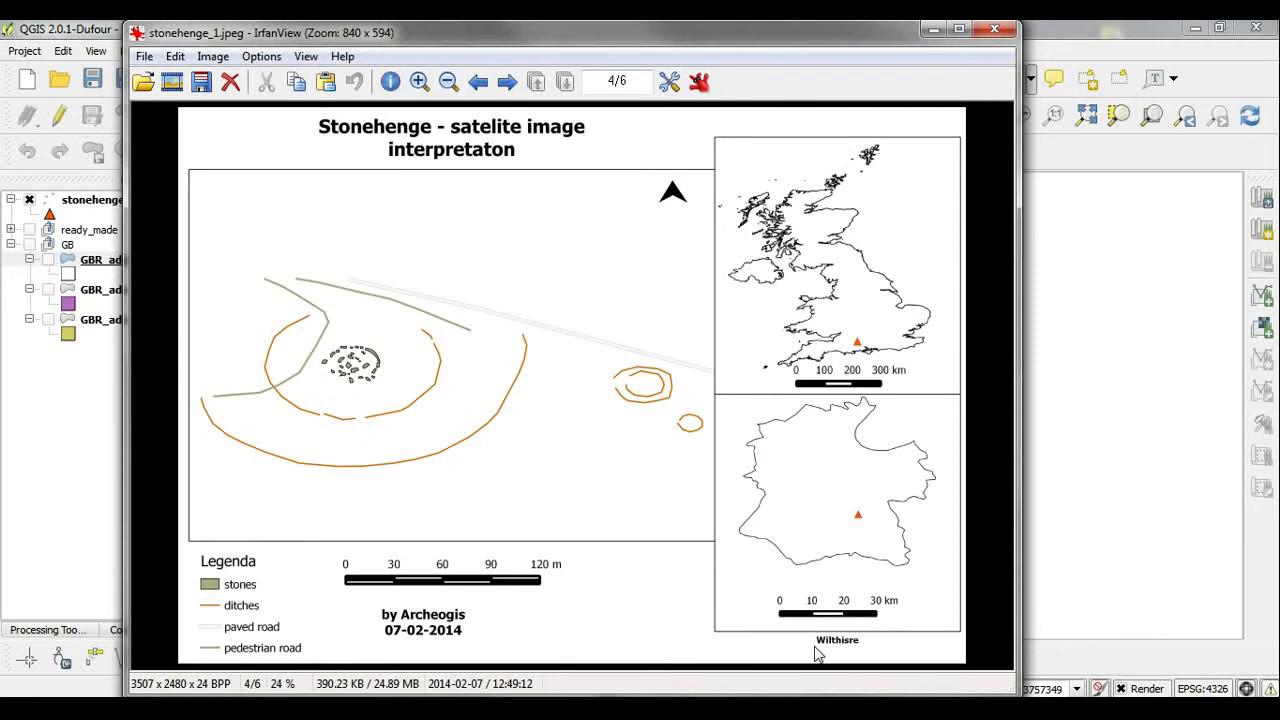
click(938, 31)
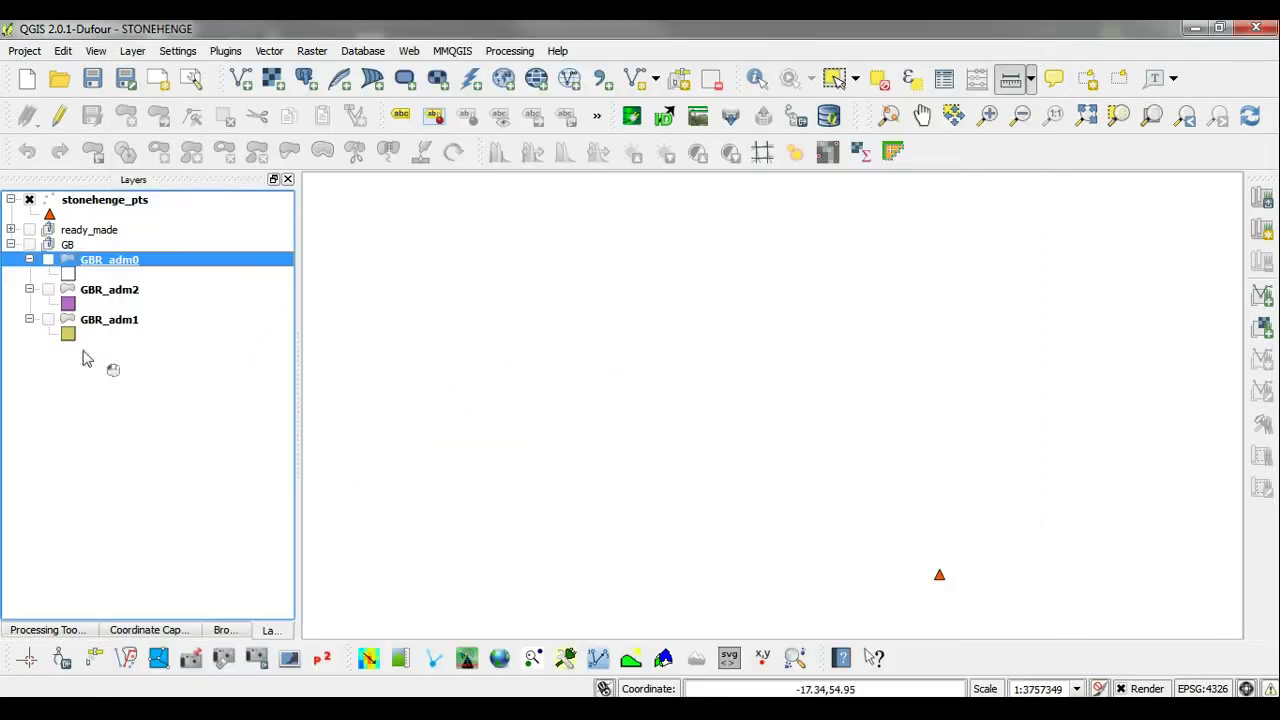
- Show the GBR_adm2 layer and zoom in on the county containing the Stonehenge point
click(47, 290)
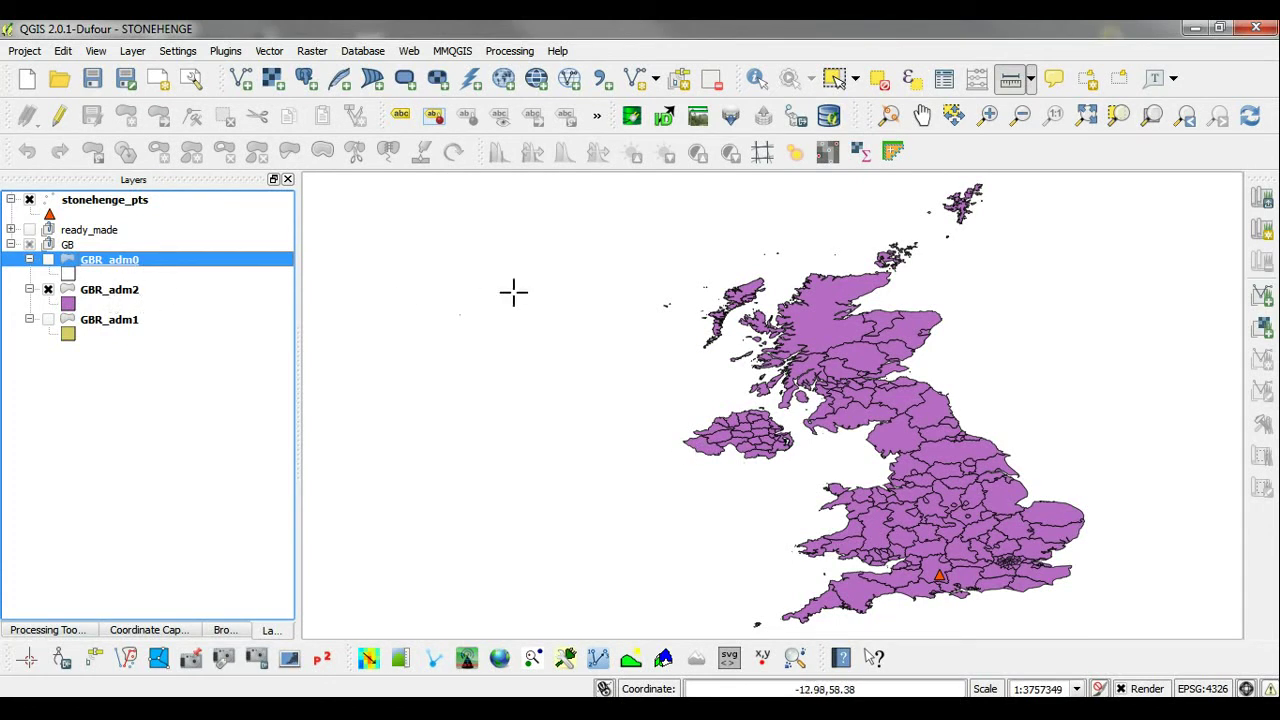
click(987, 115)
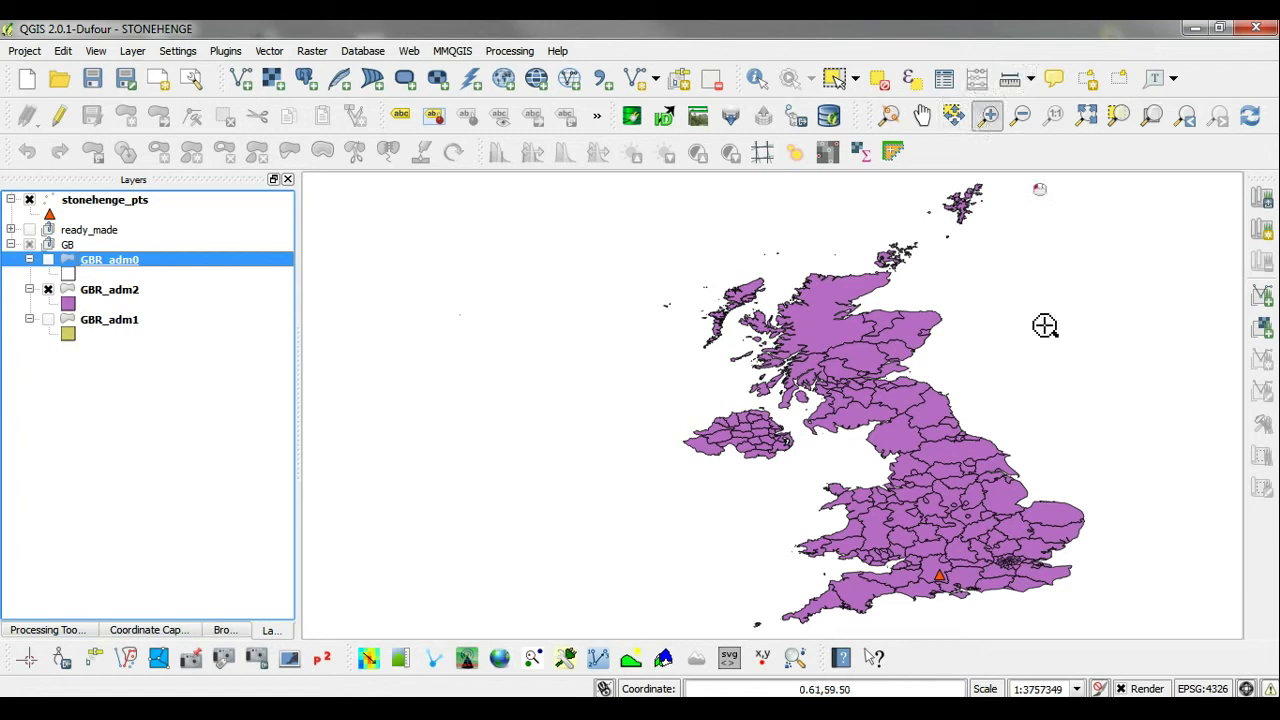
drag(873, 503, 970, 618)
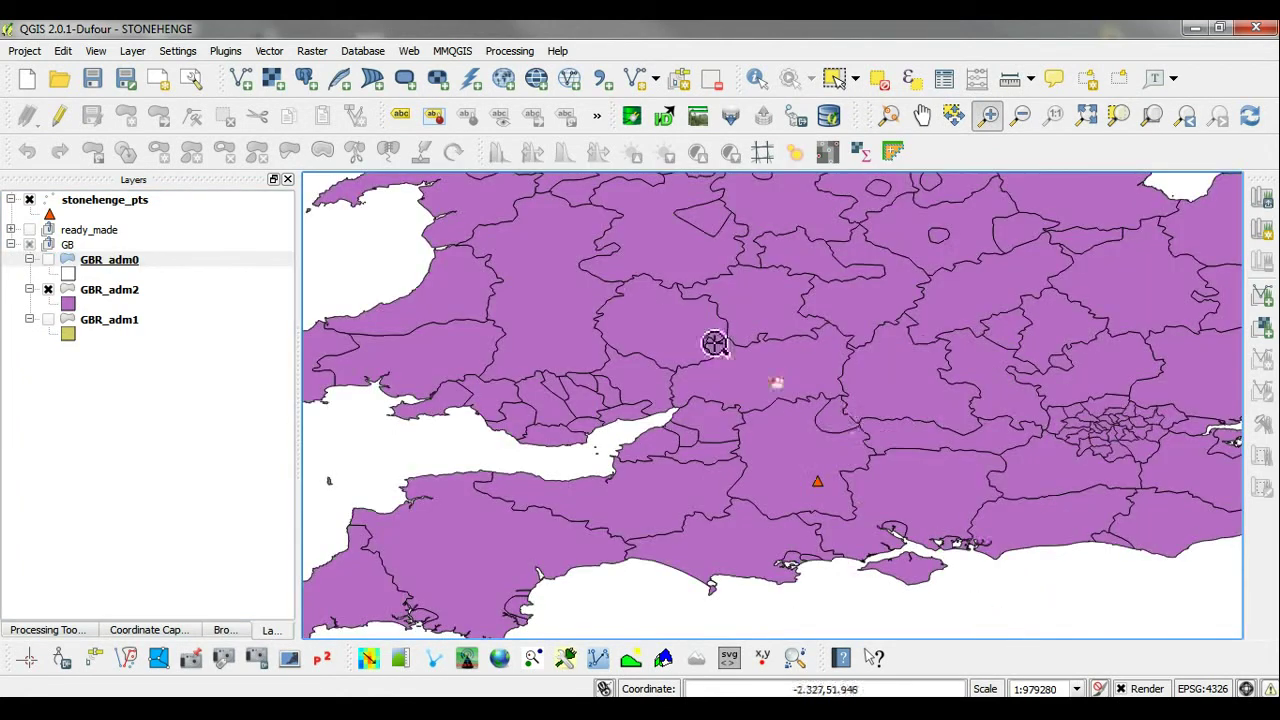
drag(616, 284, 935, 588)
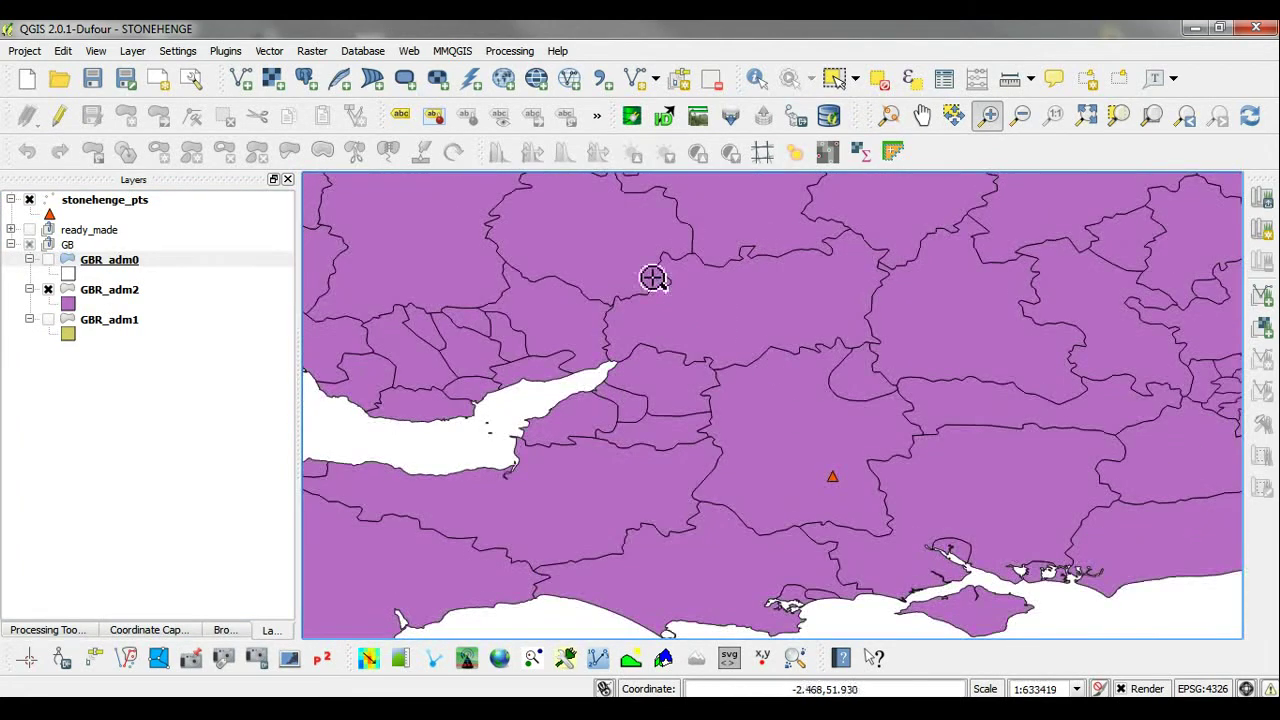
- Select the GBR_adm2 county polygon containing the Stonehenge point and compare its shape with the Wiltshire inset in stonehenge_1.jpeg in IrfanView, returning to QGIS
drag(603, 258, 1020, 604)
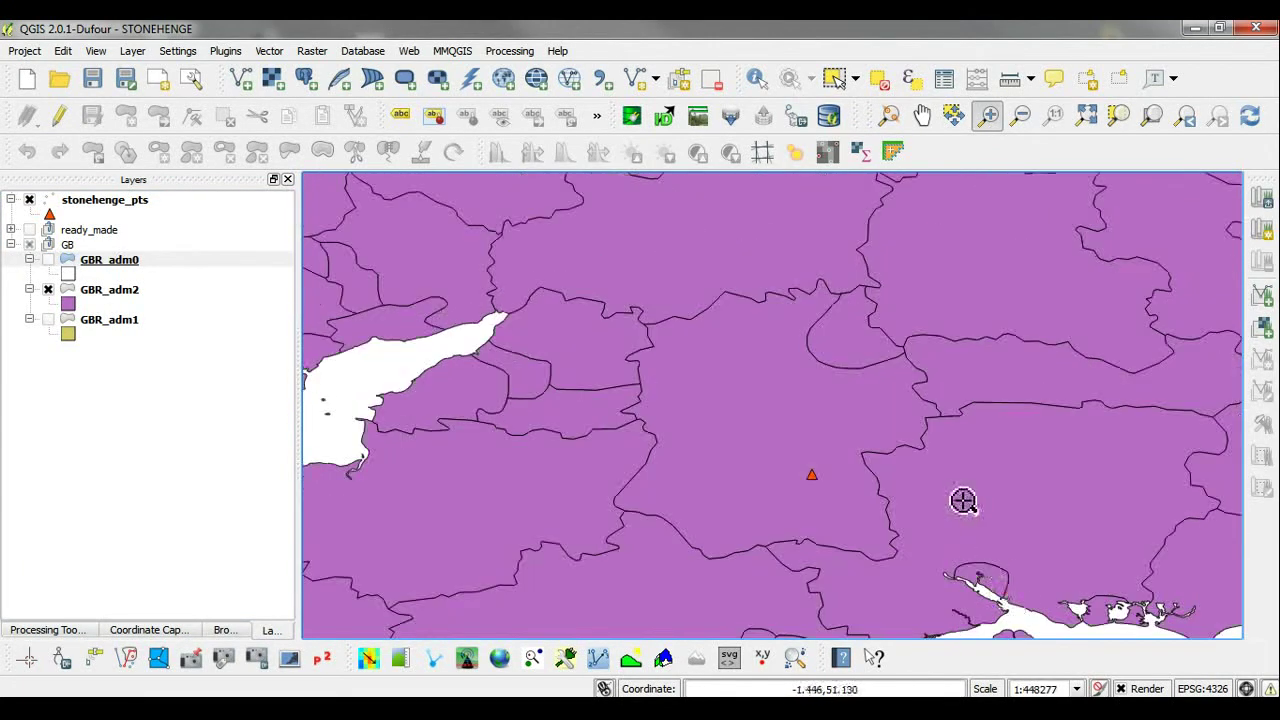
click(125, 297)
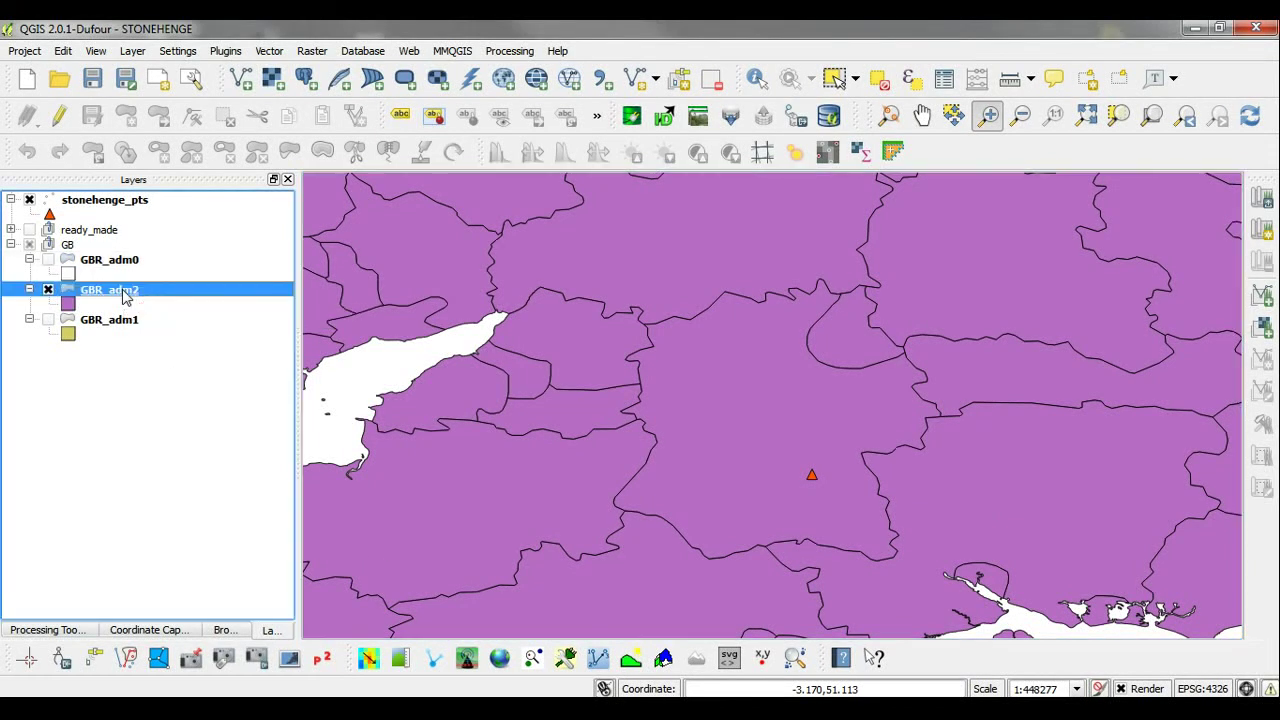
click(836, 82)
click(793, 428)
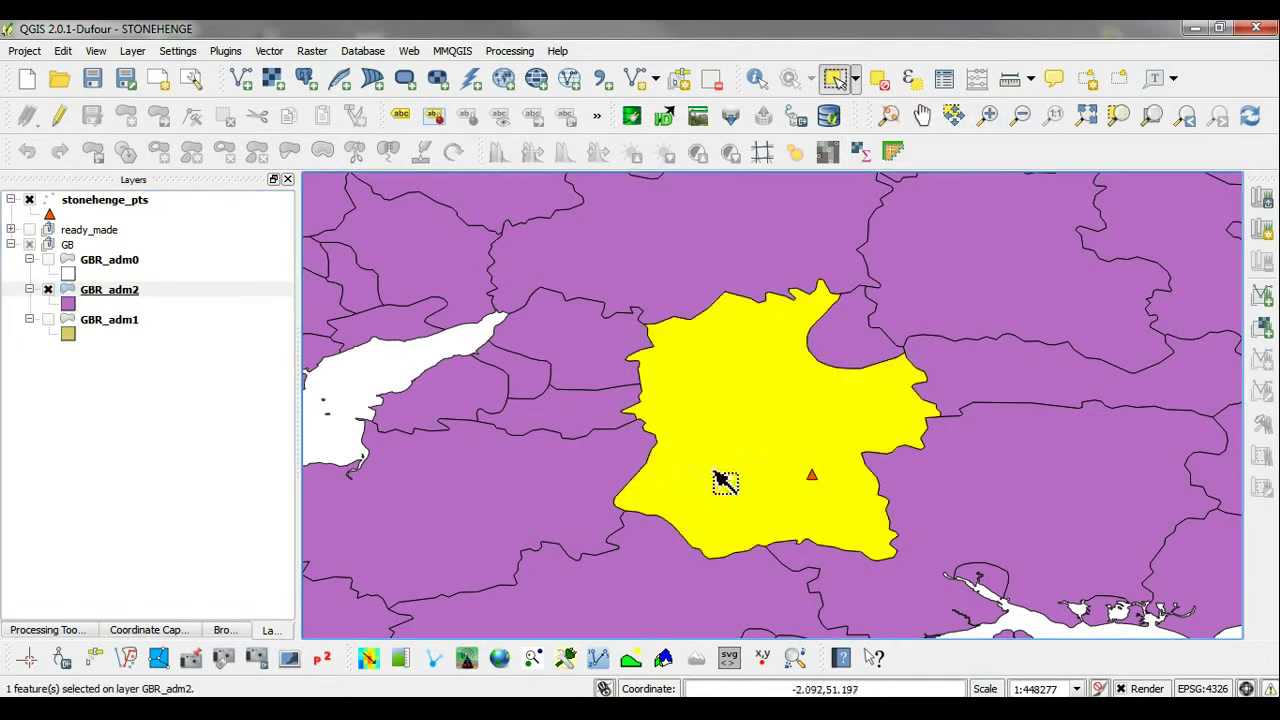
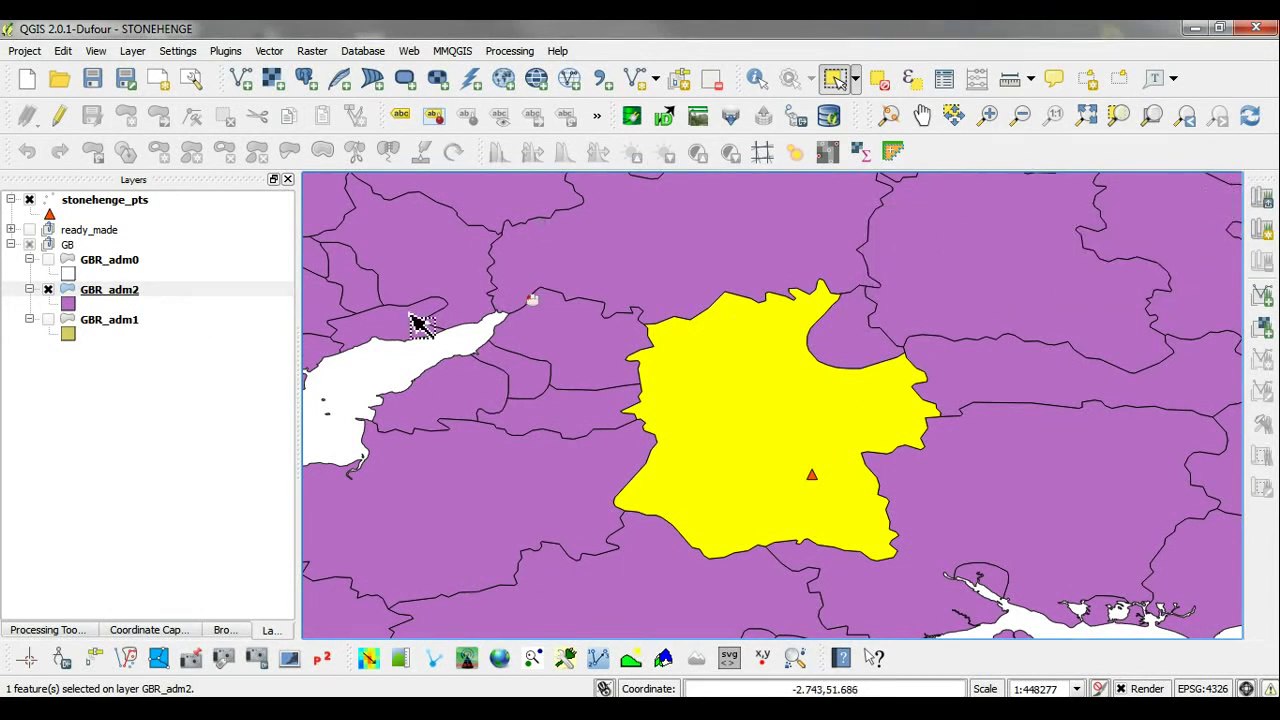
click(470, 660)
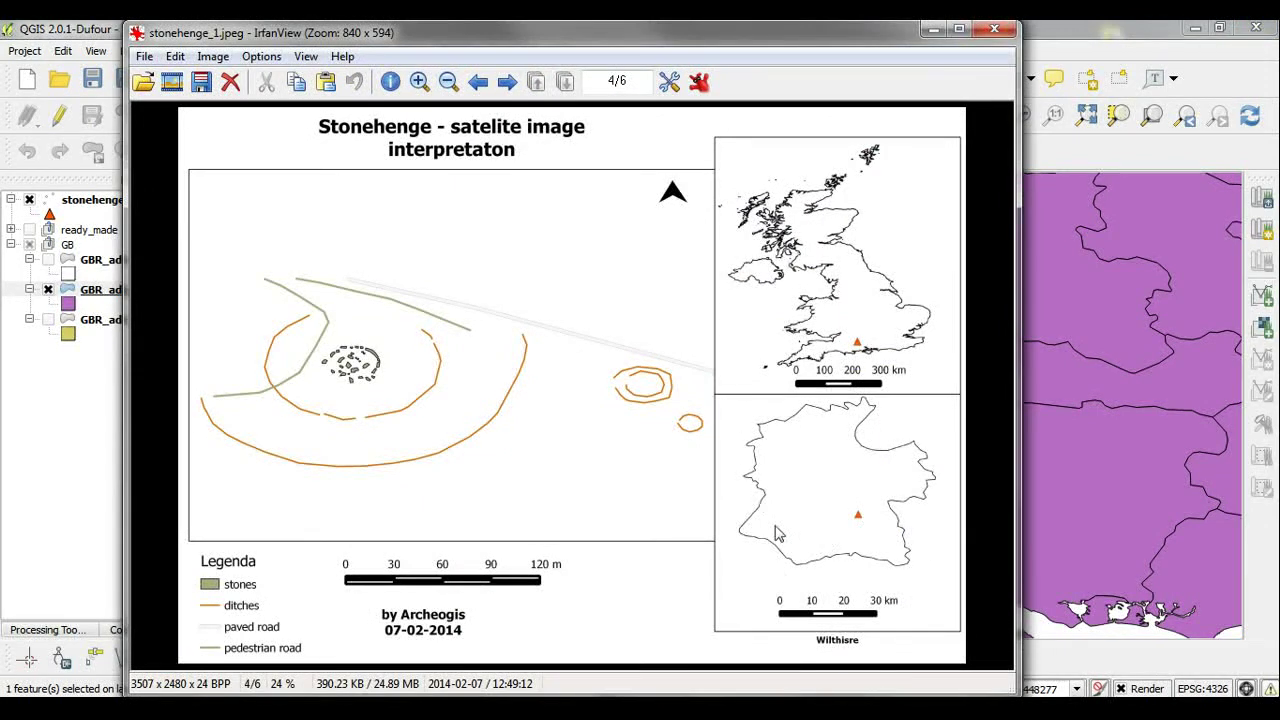
click(931, 29)
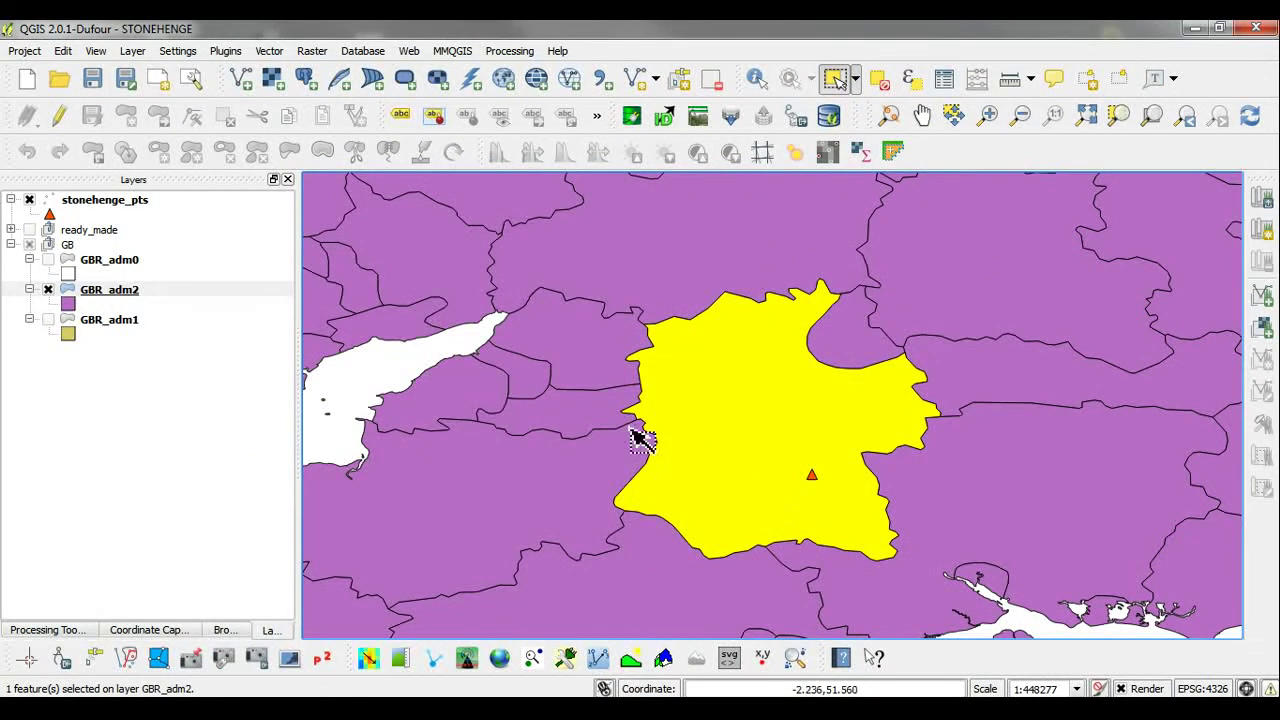
- Save the selected county as the ESRI Shapefile wiltshire in the SH/vector folder and add it to the map, checking the county name on Wikipedia's Stonehenge page
right_click(127, 291)
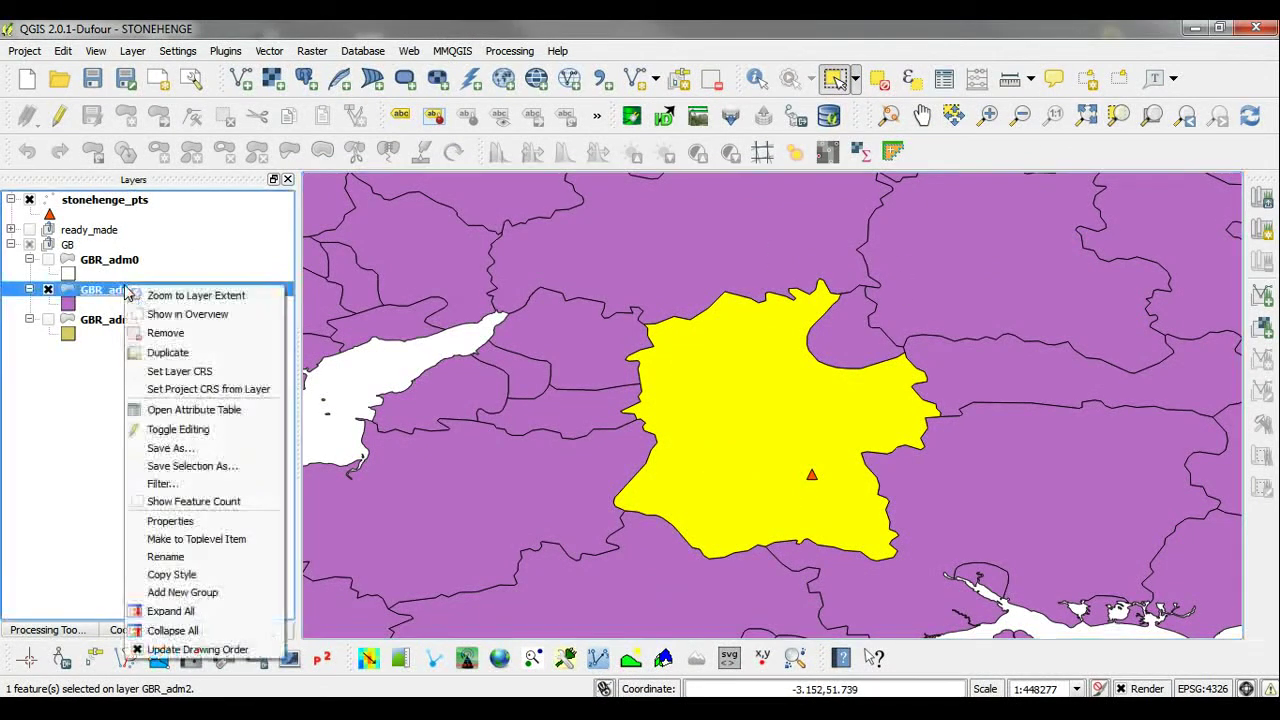
click(175, 468)
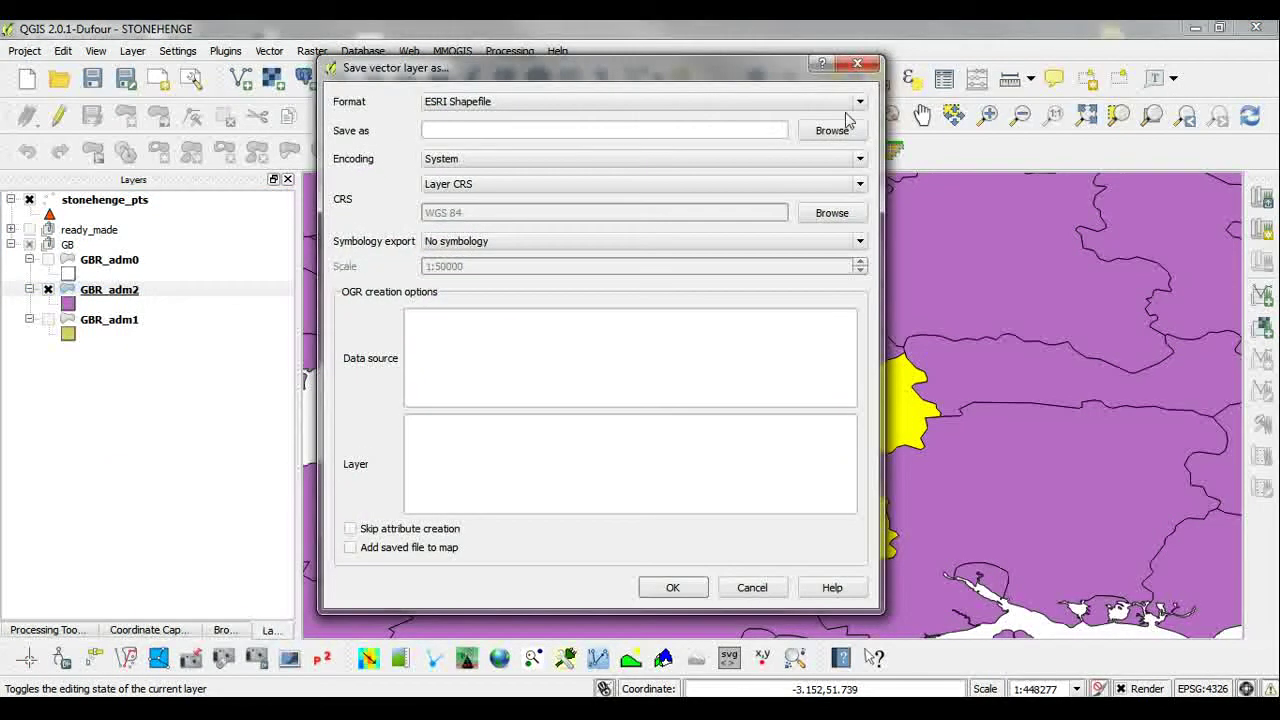
click(831, 131)
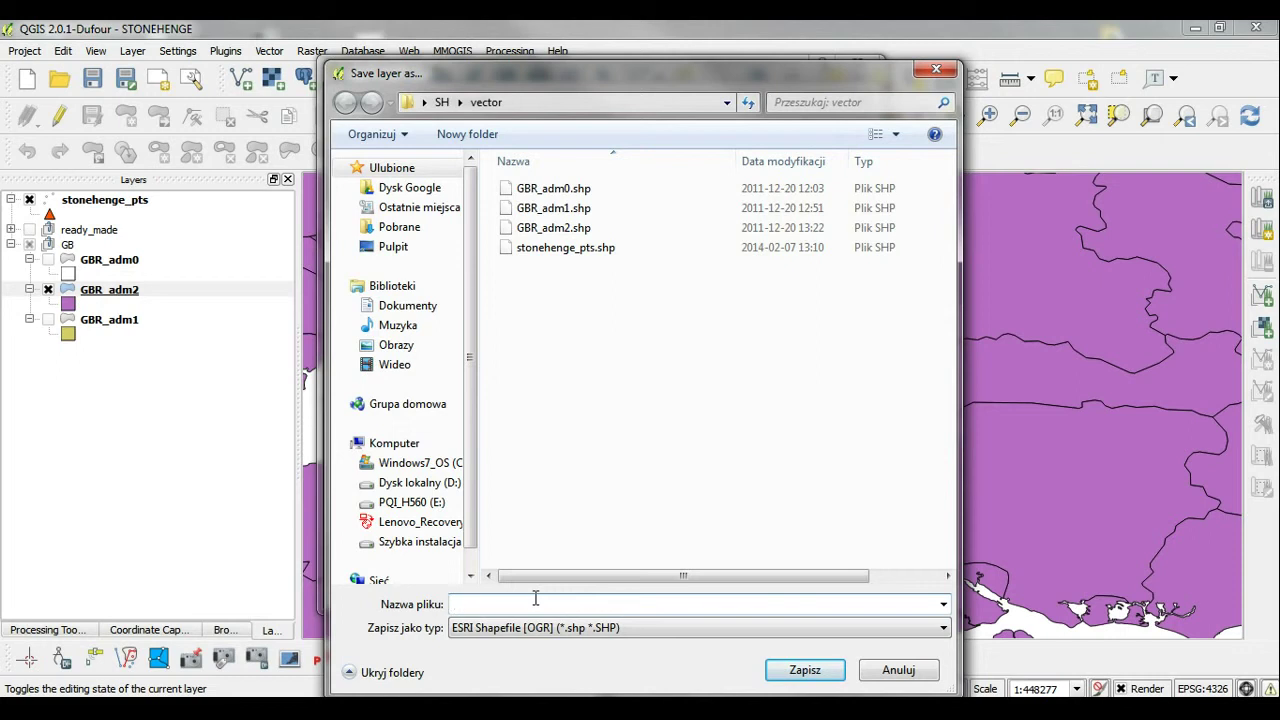
key(alt+Tab)
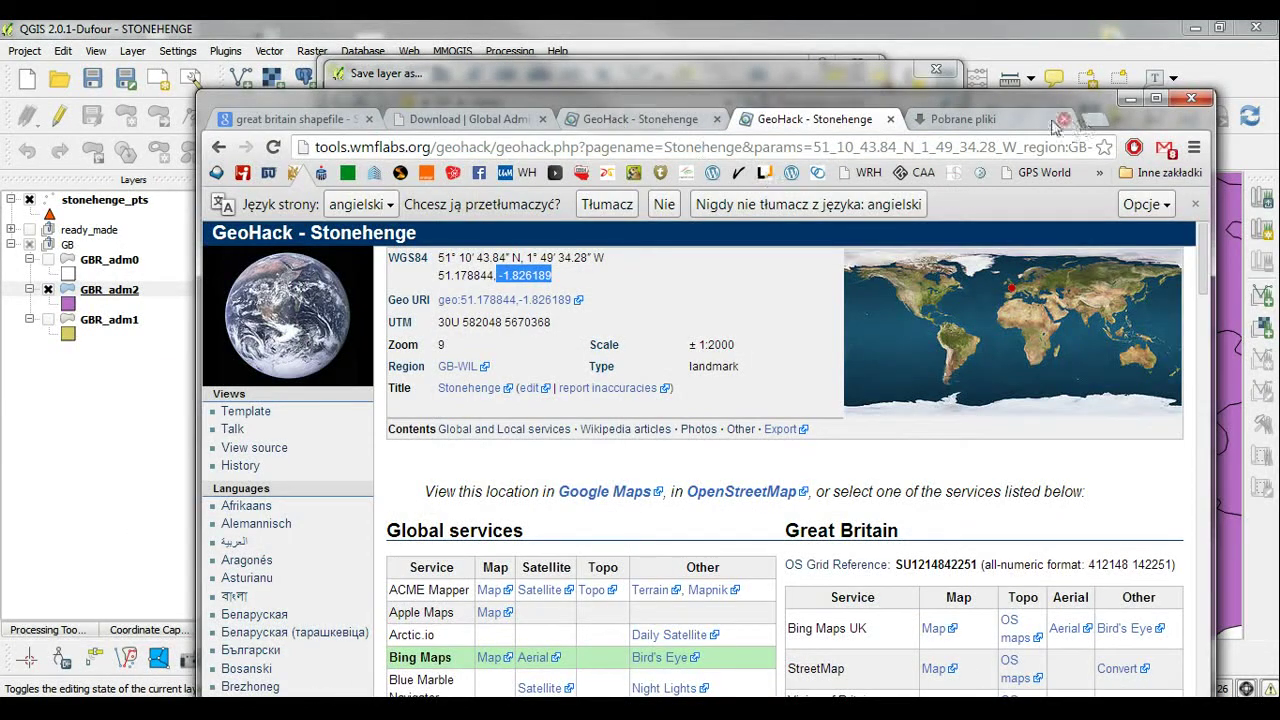
click(219, 147)
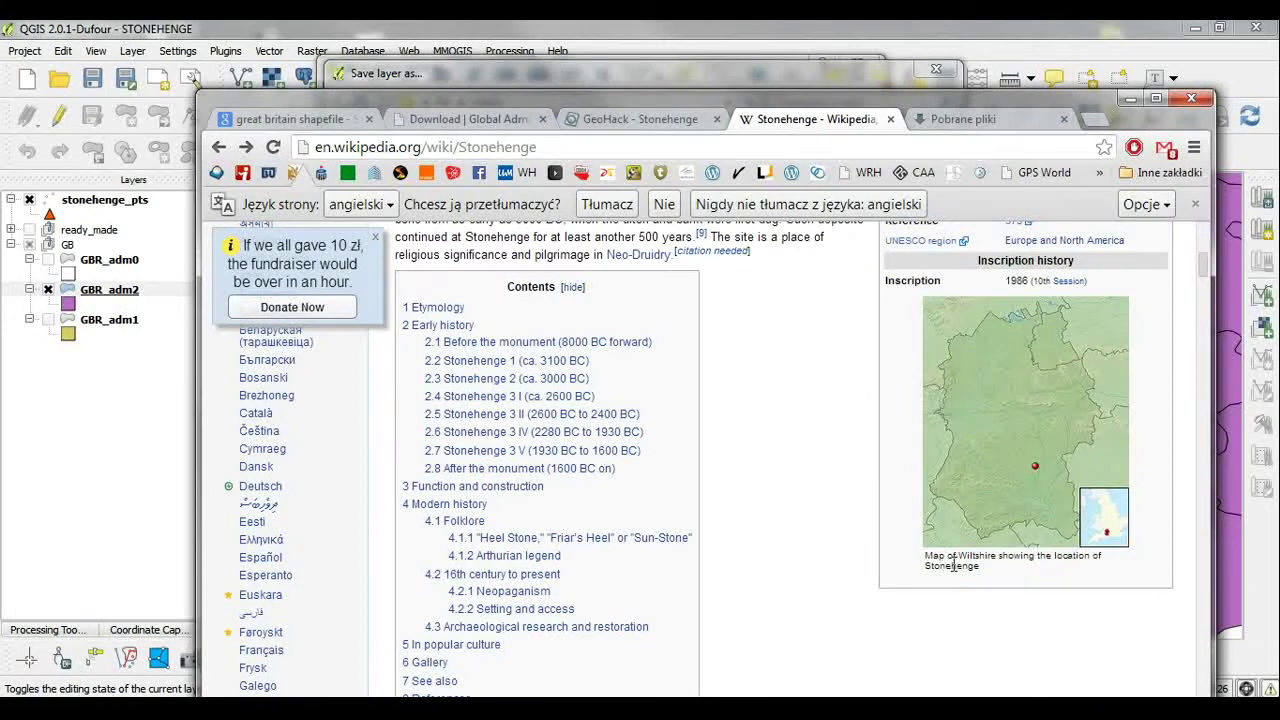
click(1130, 101)
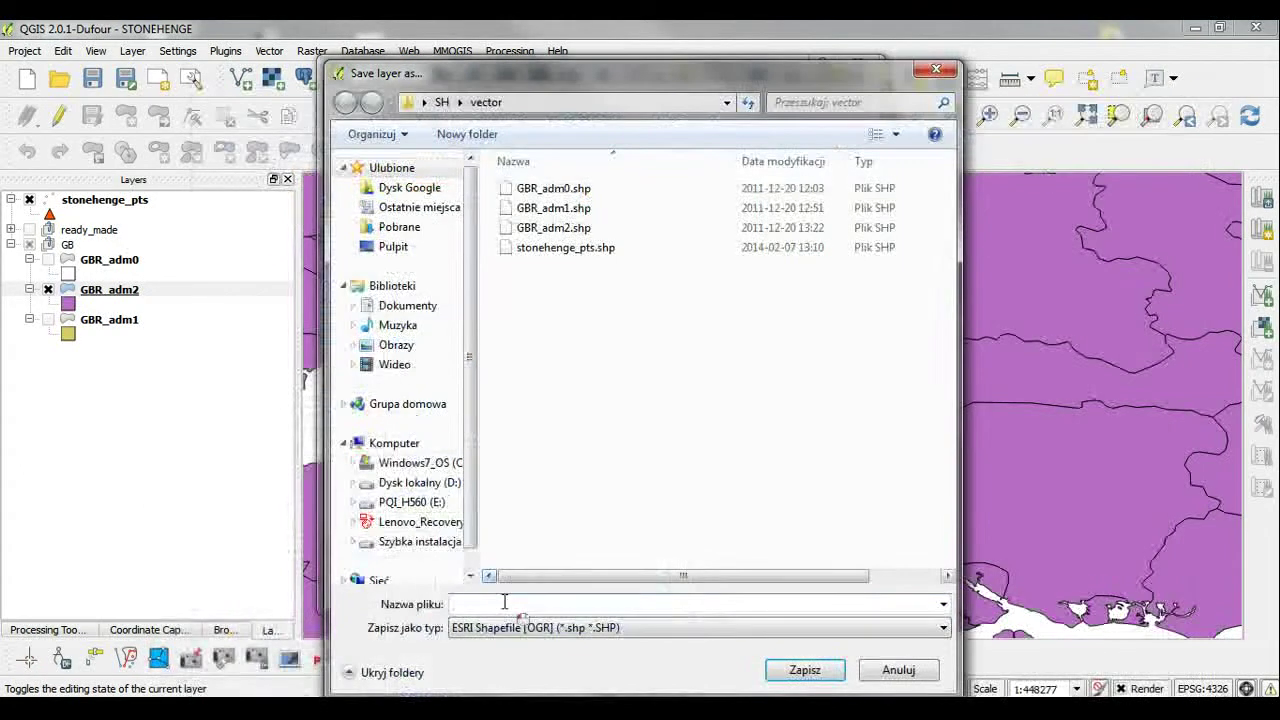
text(wiltshire)
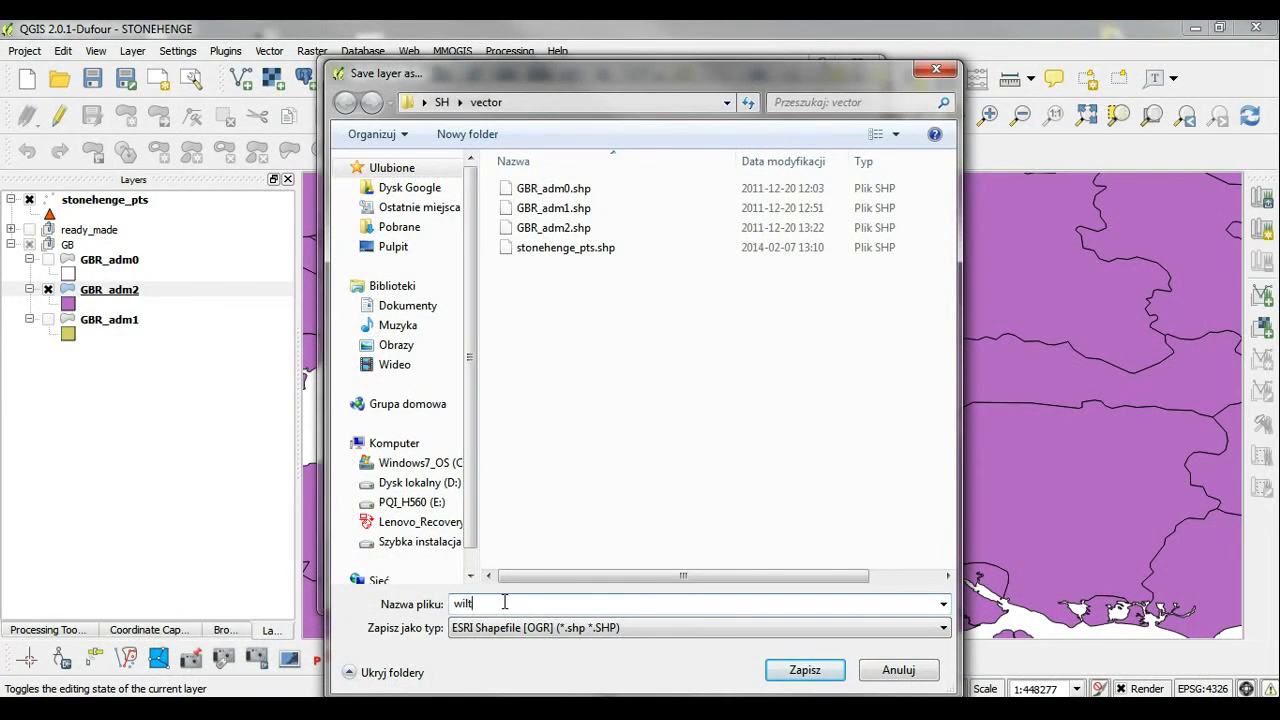
click(803, 670)
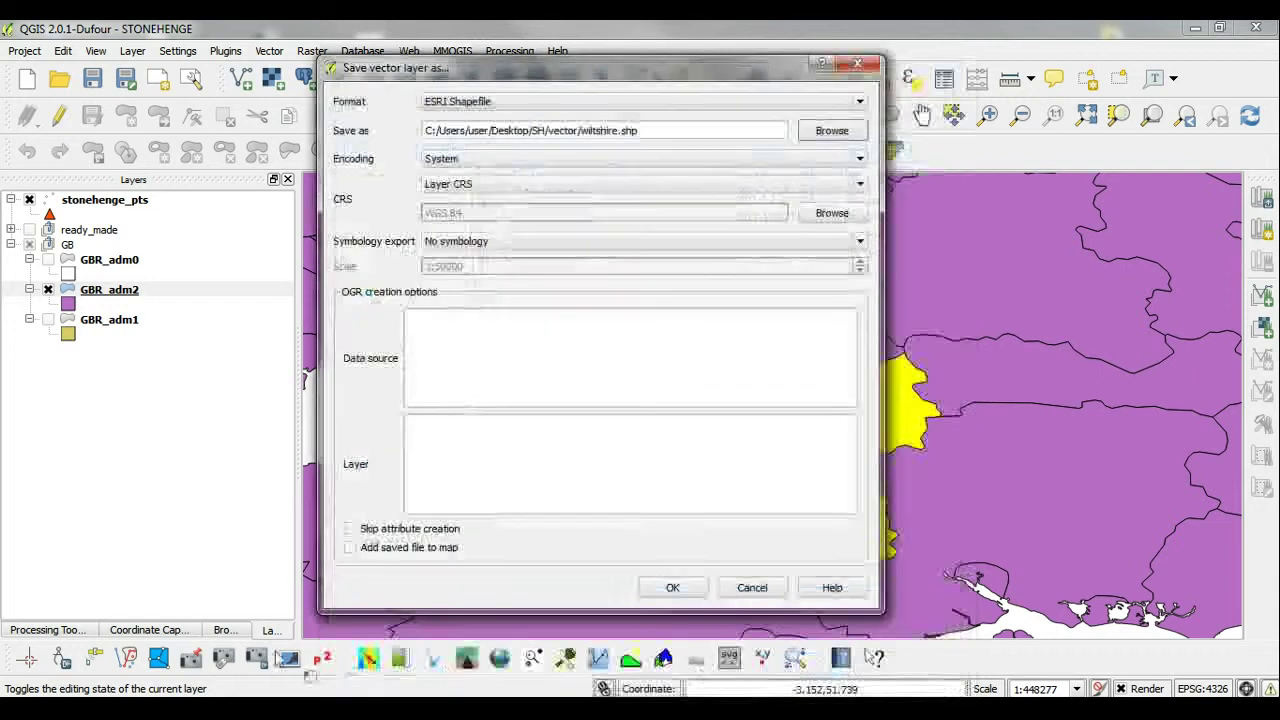
click(380, 555)
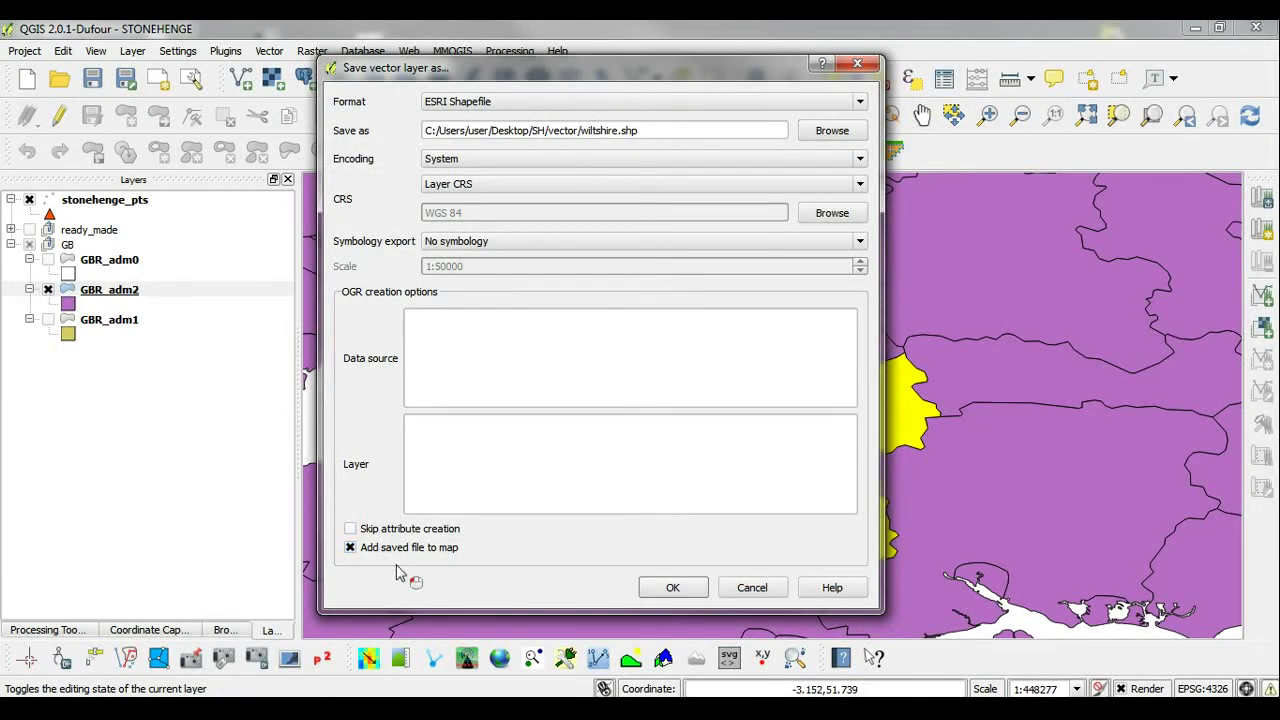
click(668, 589)
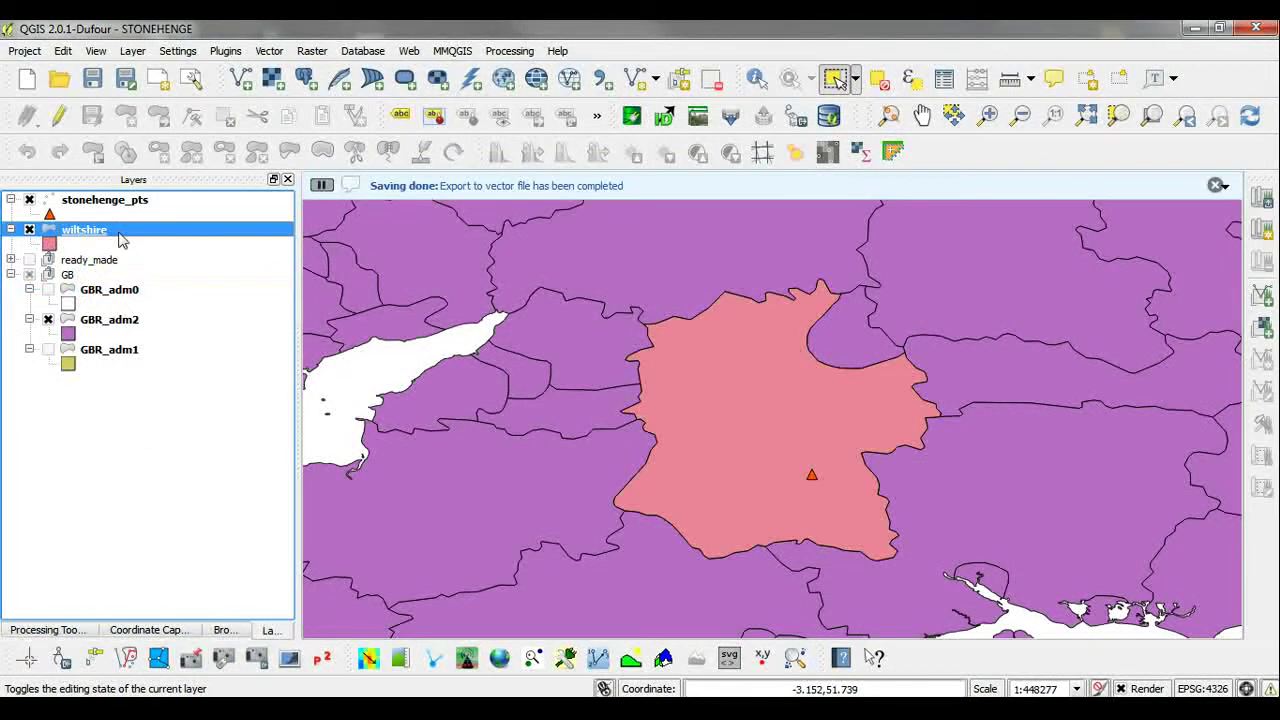
- Hide the GBR_adm2 layer and set the wiltshire layer's fill color to white
click(47, 318)
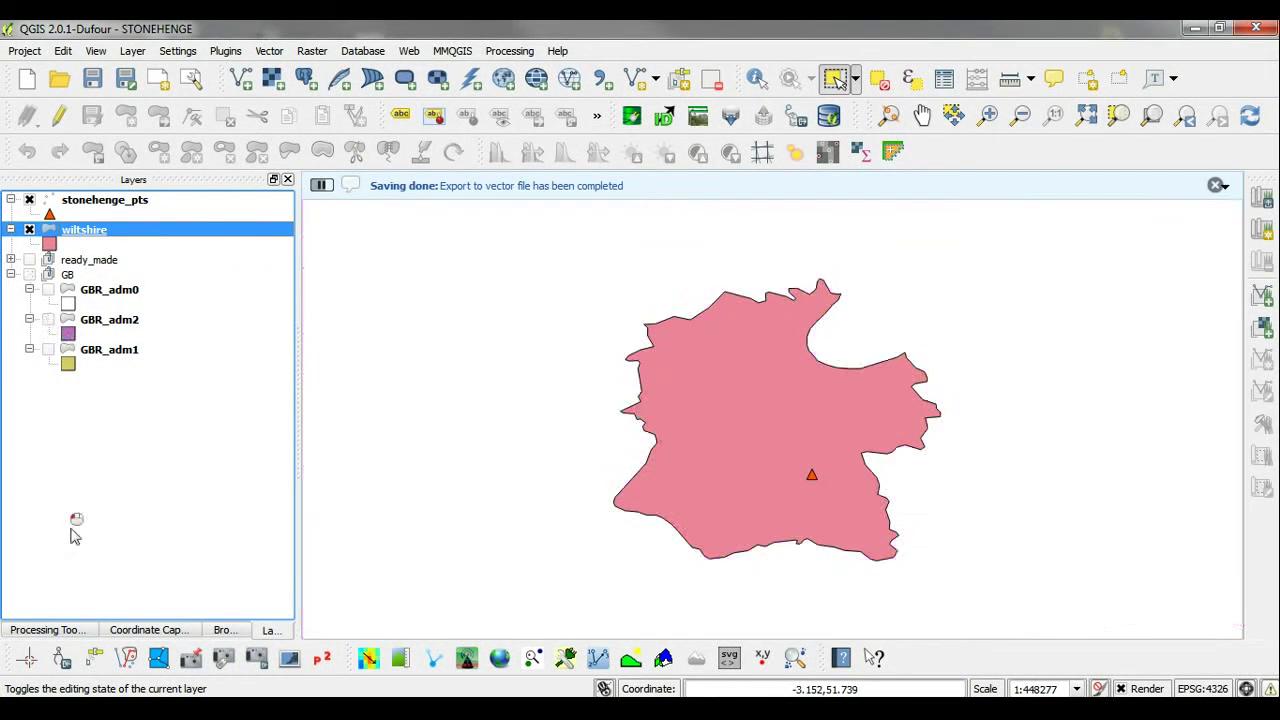
right_click(78, 238)
click(143, 469)
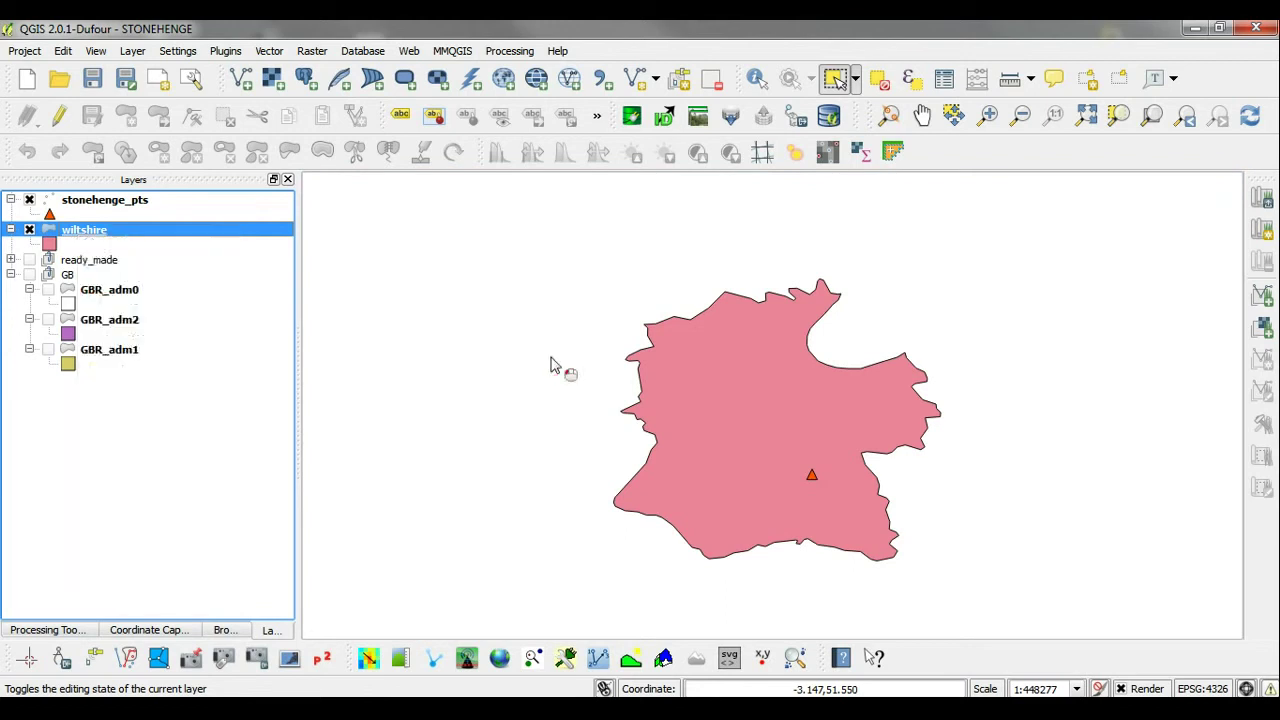
click(714, 257)
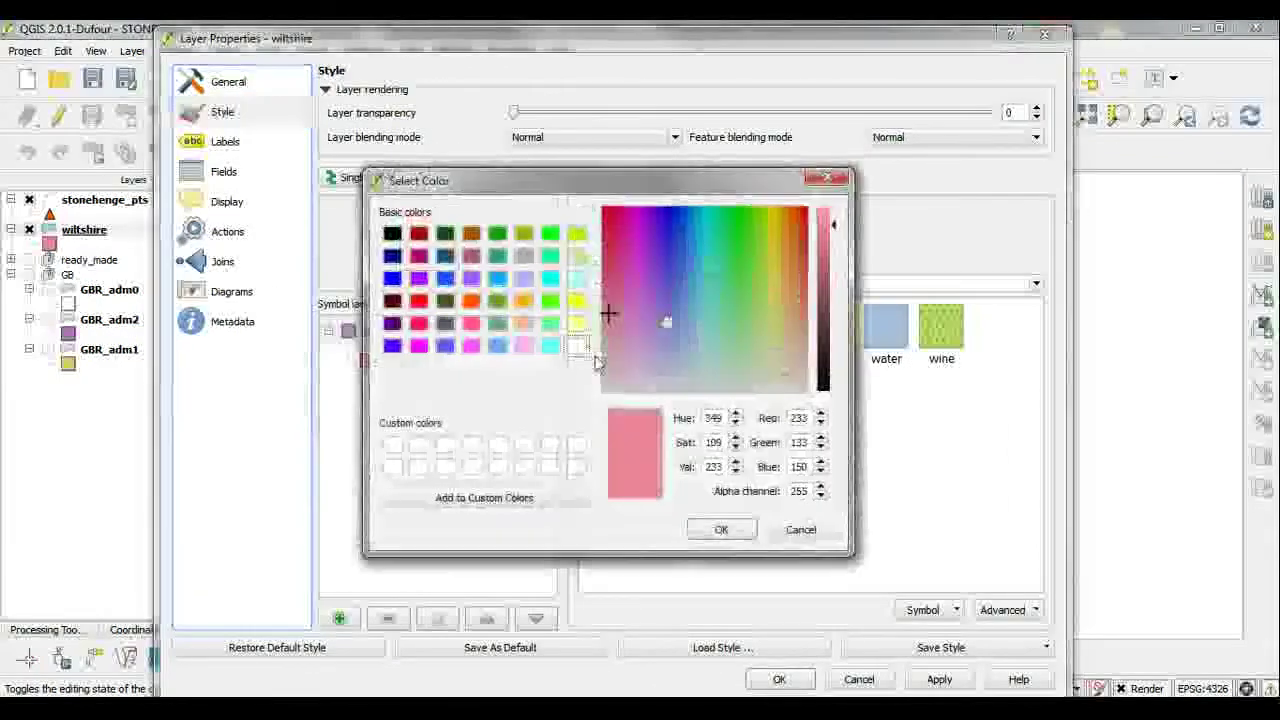
click(577, 345)
click(721, 529)
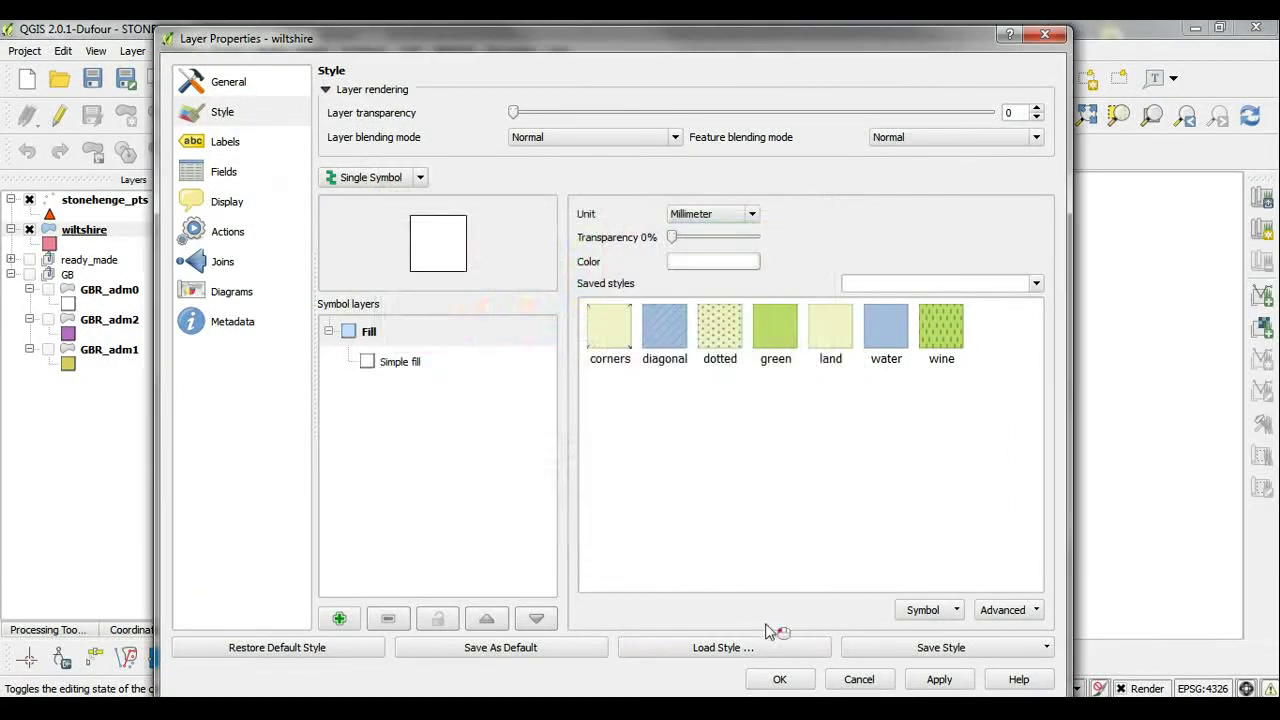
click(779, 679)
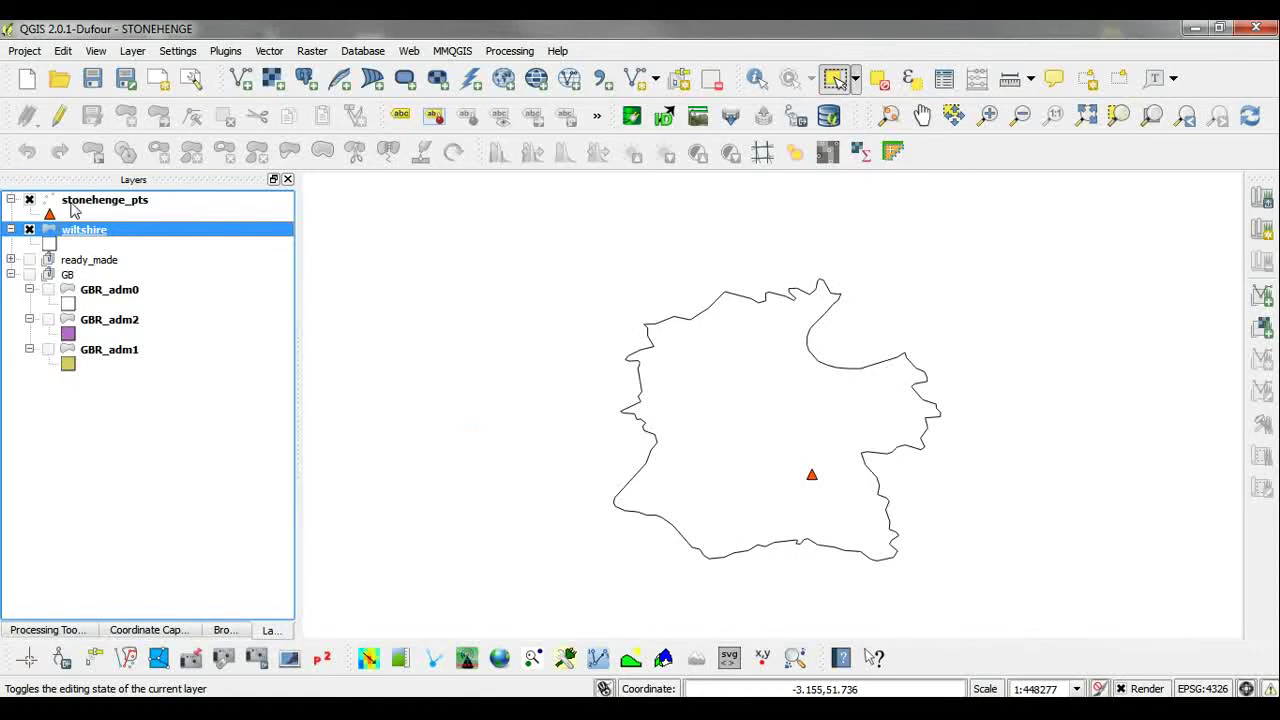
- Open the GB composer and move the map content so the Wiltshire outline sits near the middle of the map frame
click(189, 80)
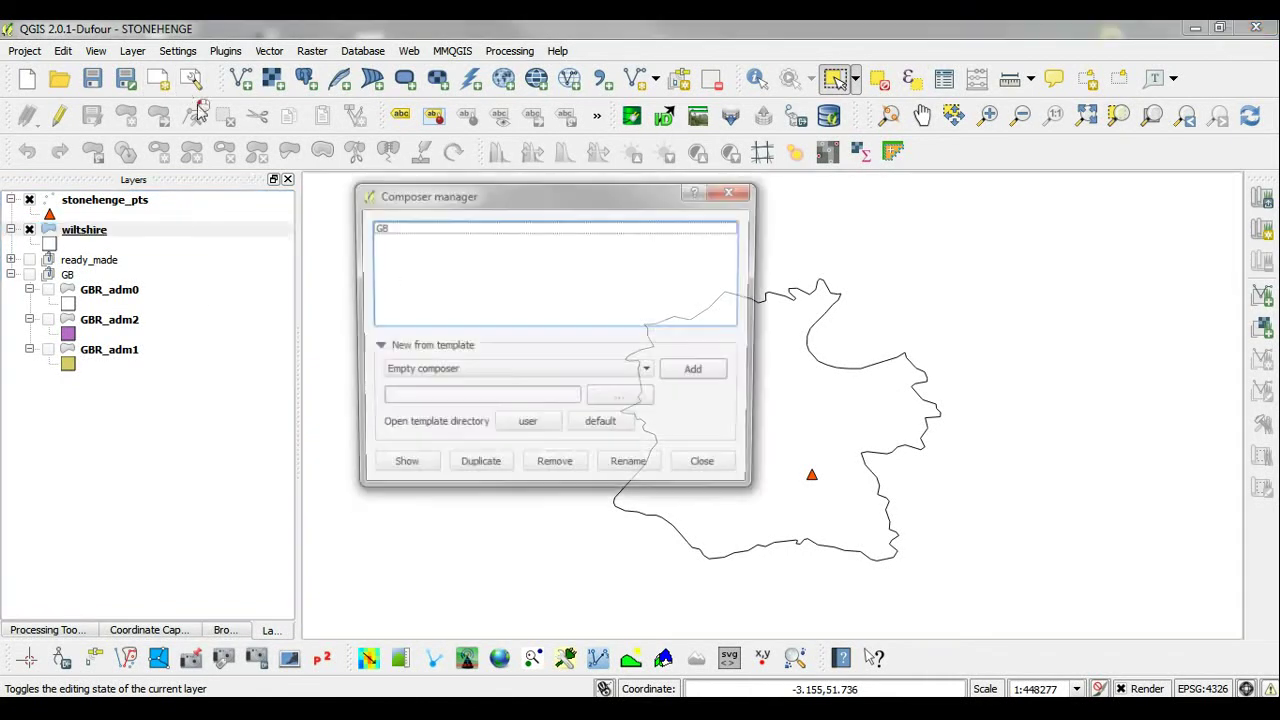
click(381, 229)
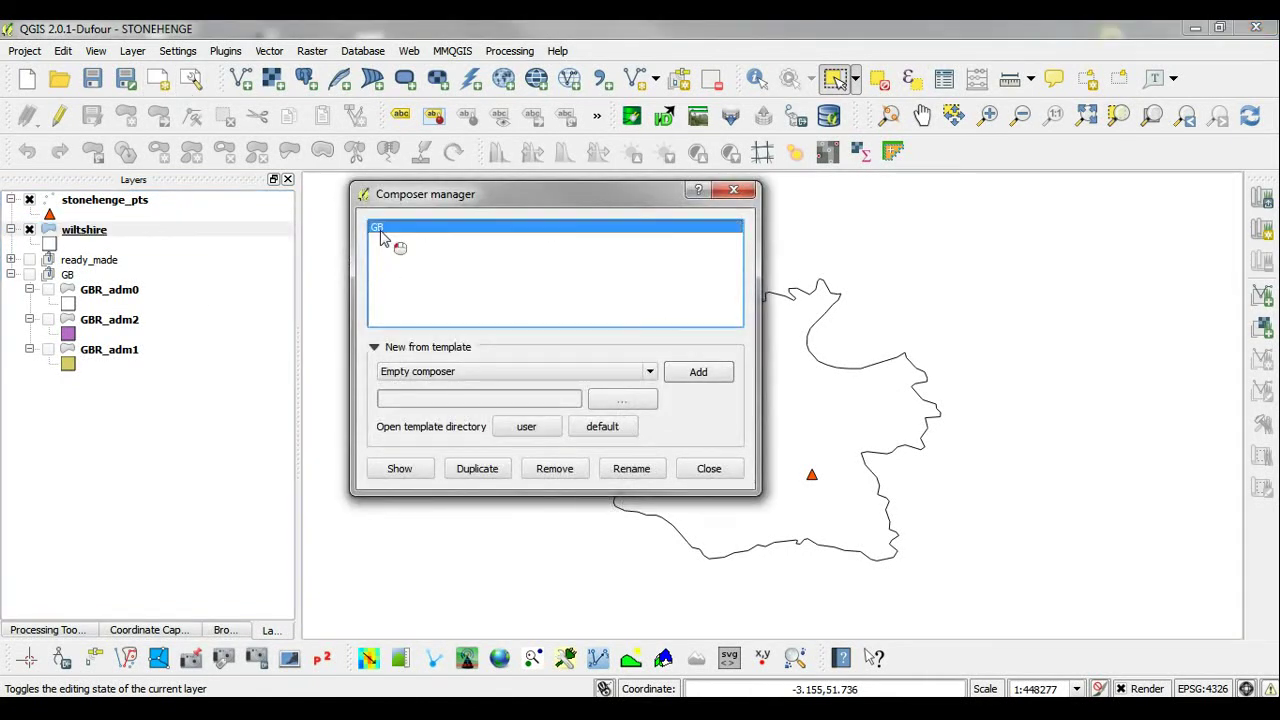
click(398, 469)
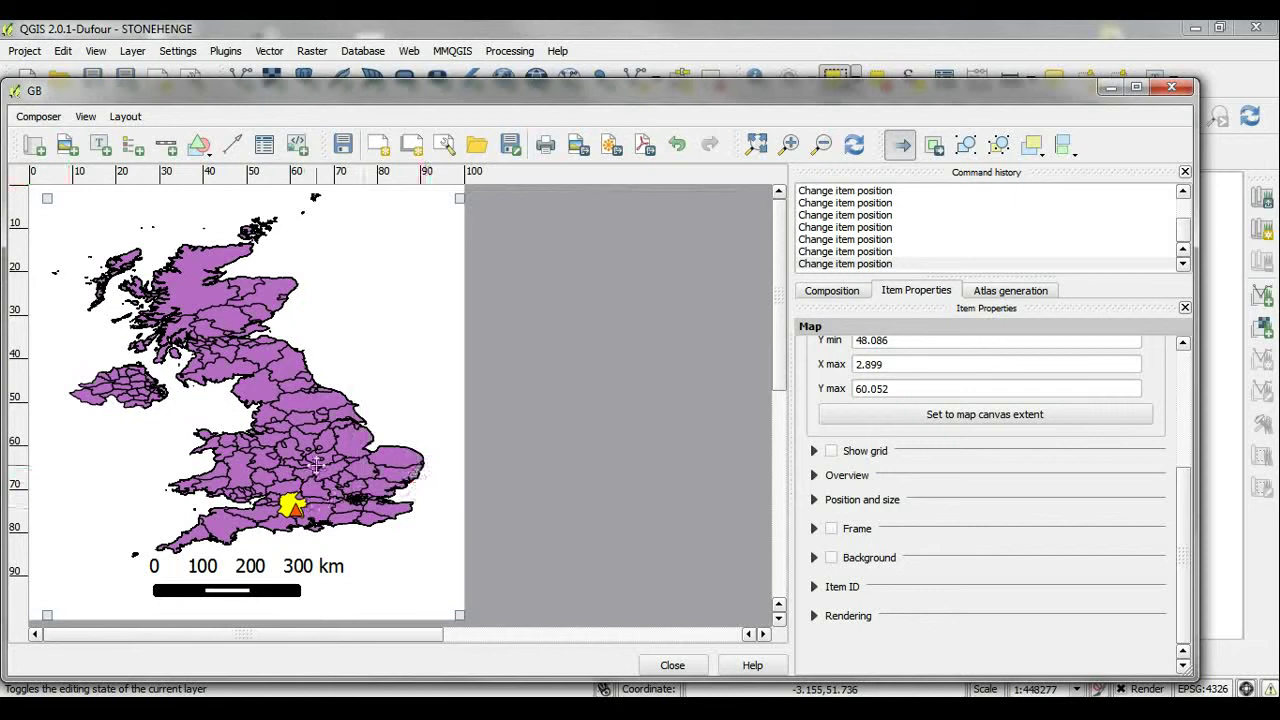
click(933, 145)
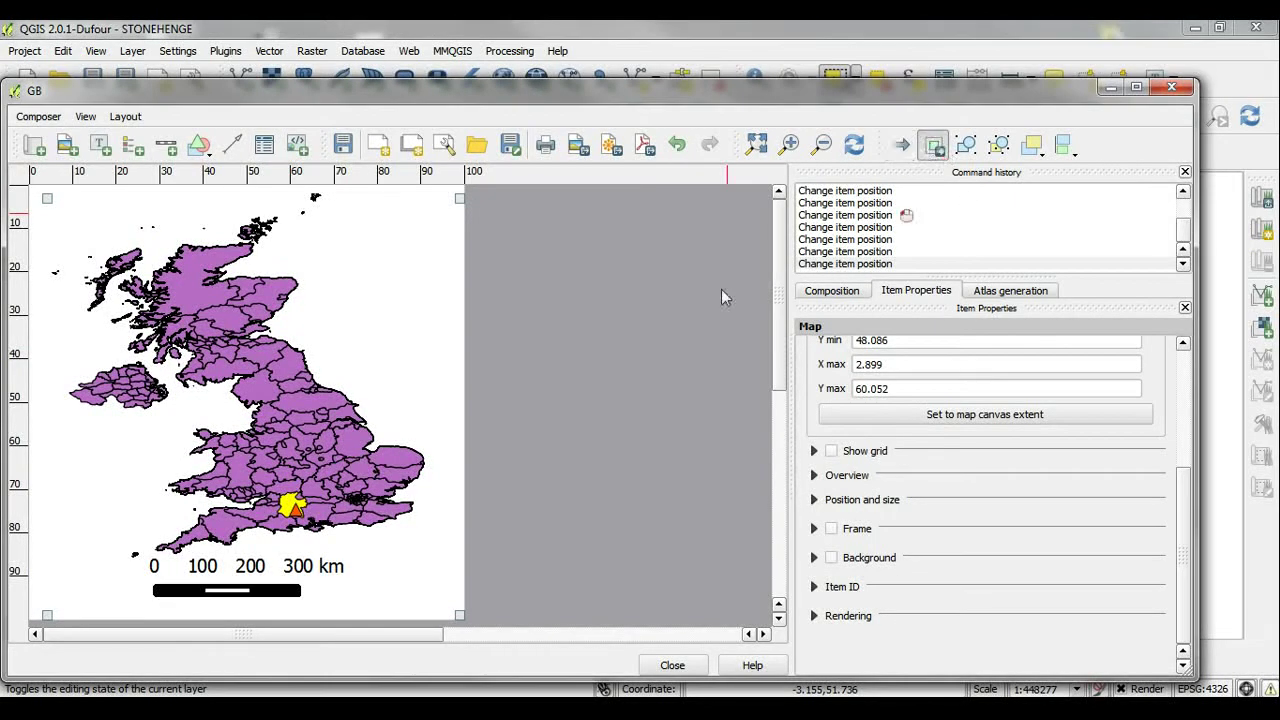
drag(283, 428, 286, 423)
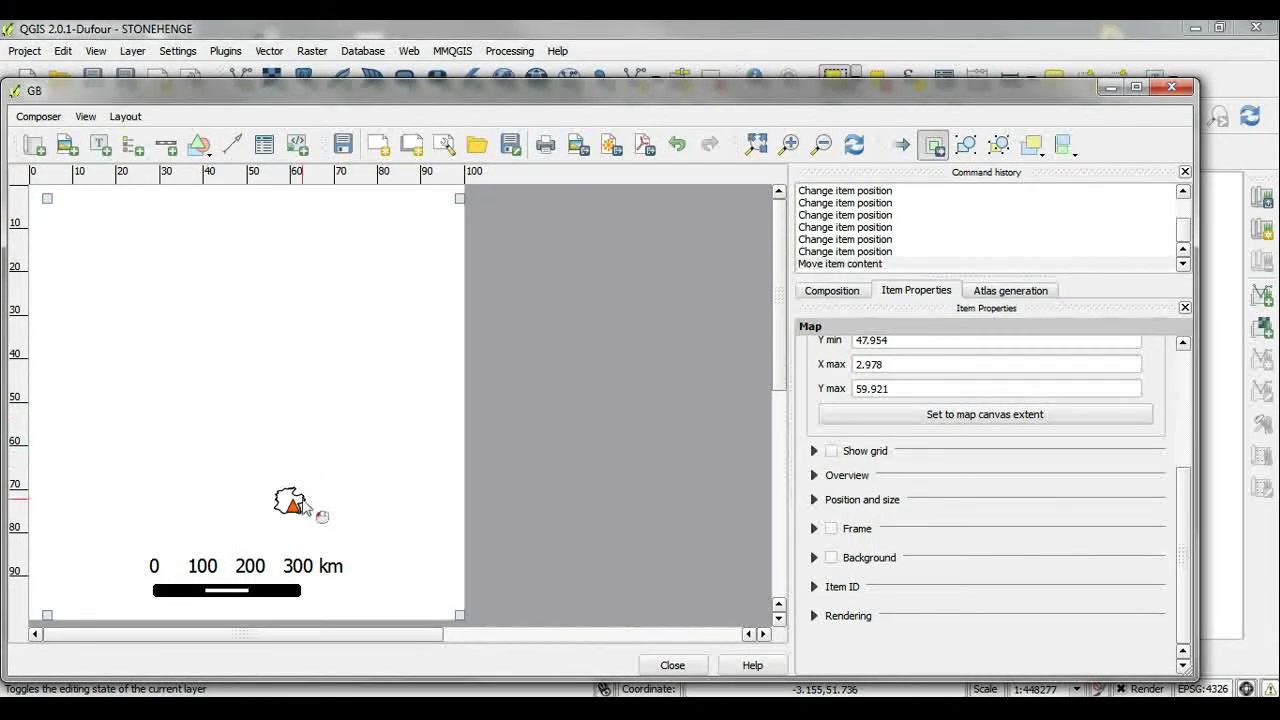
drag(306, 514, 260, 366)
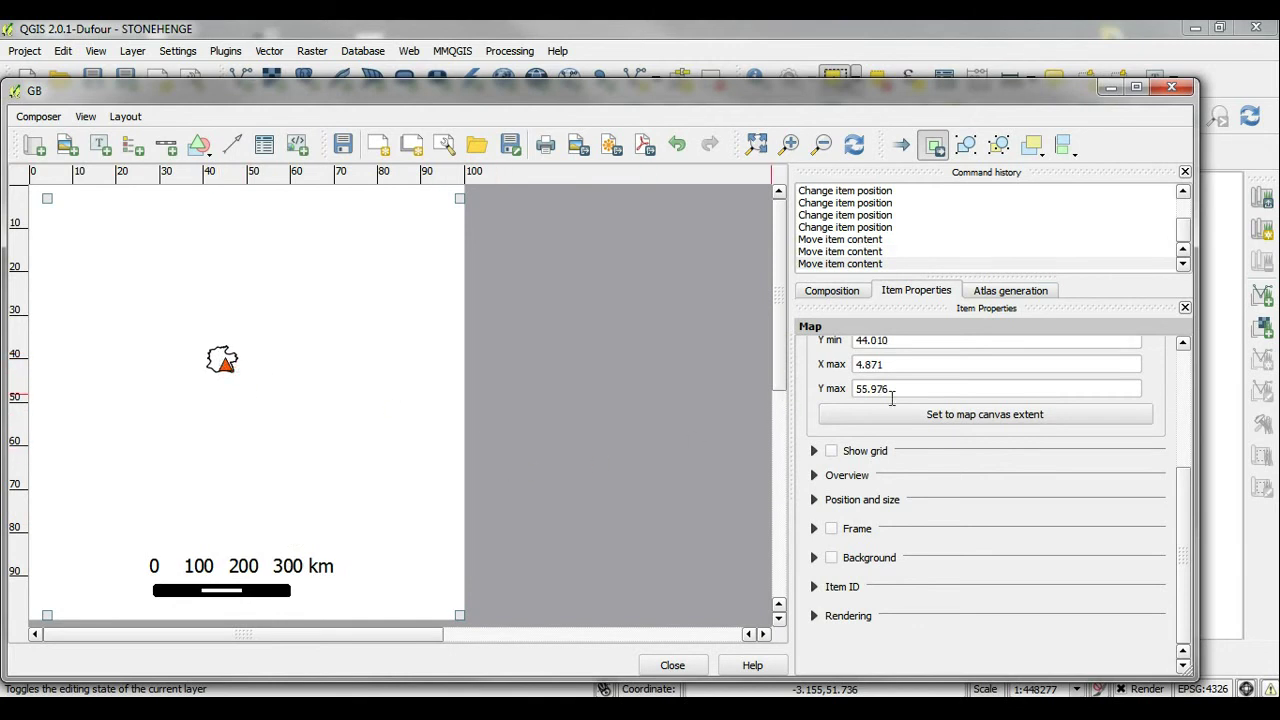
- Set the map item's scale to 537269
scroll(1172, 530, up, 5)
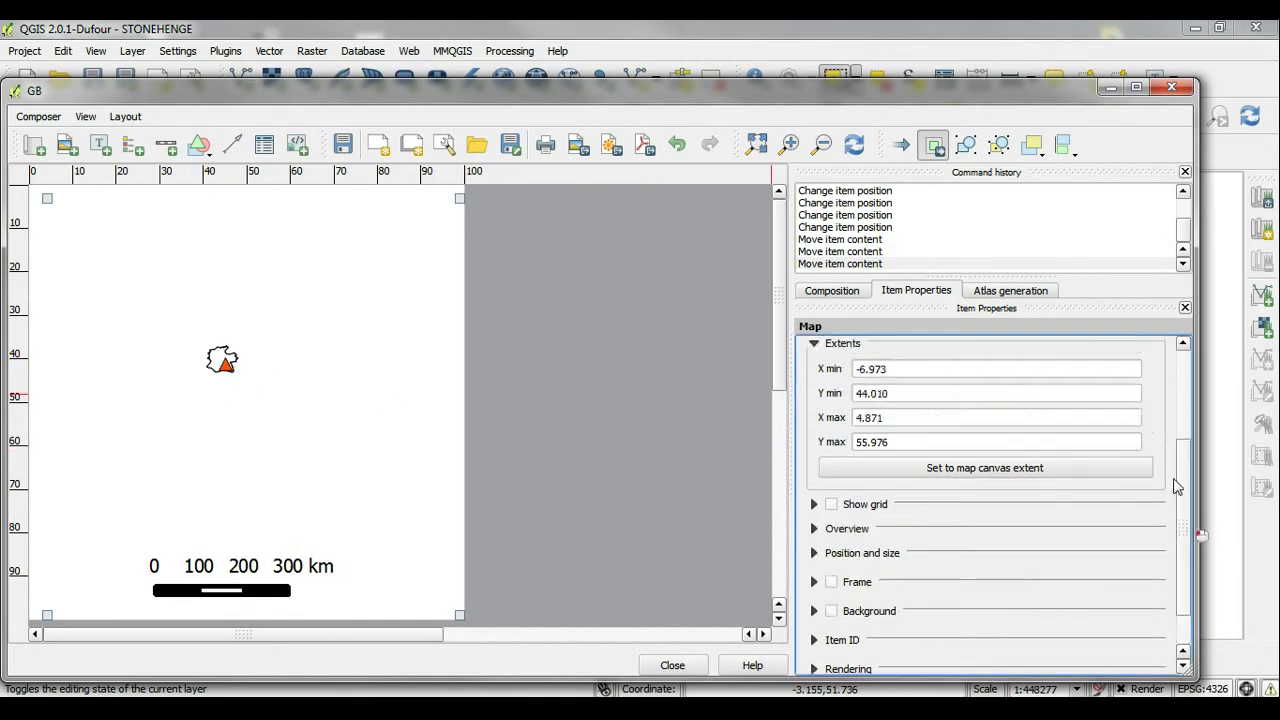
click(832, 290)
click(912, 290)
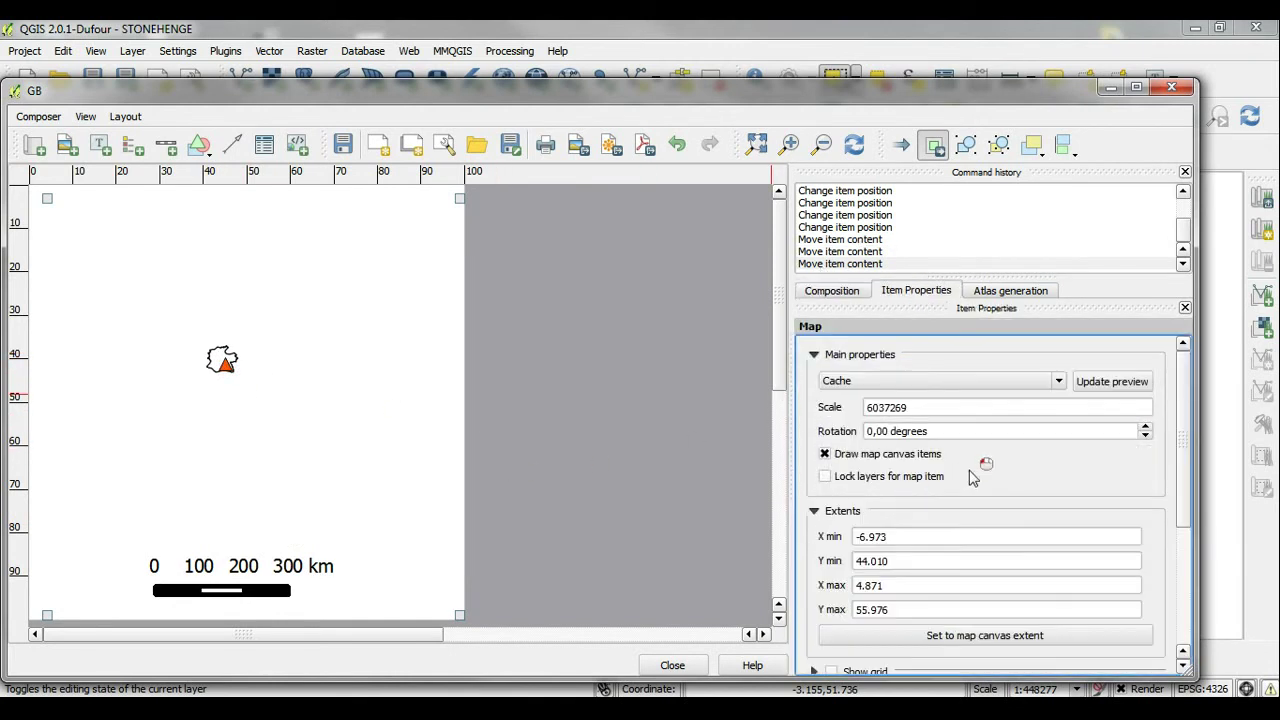
drag(874, 408, 716, 393)
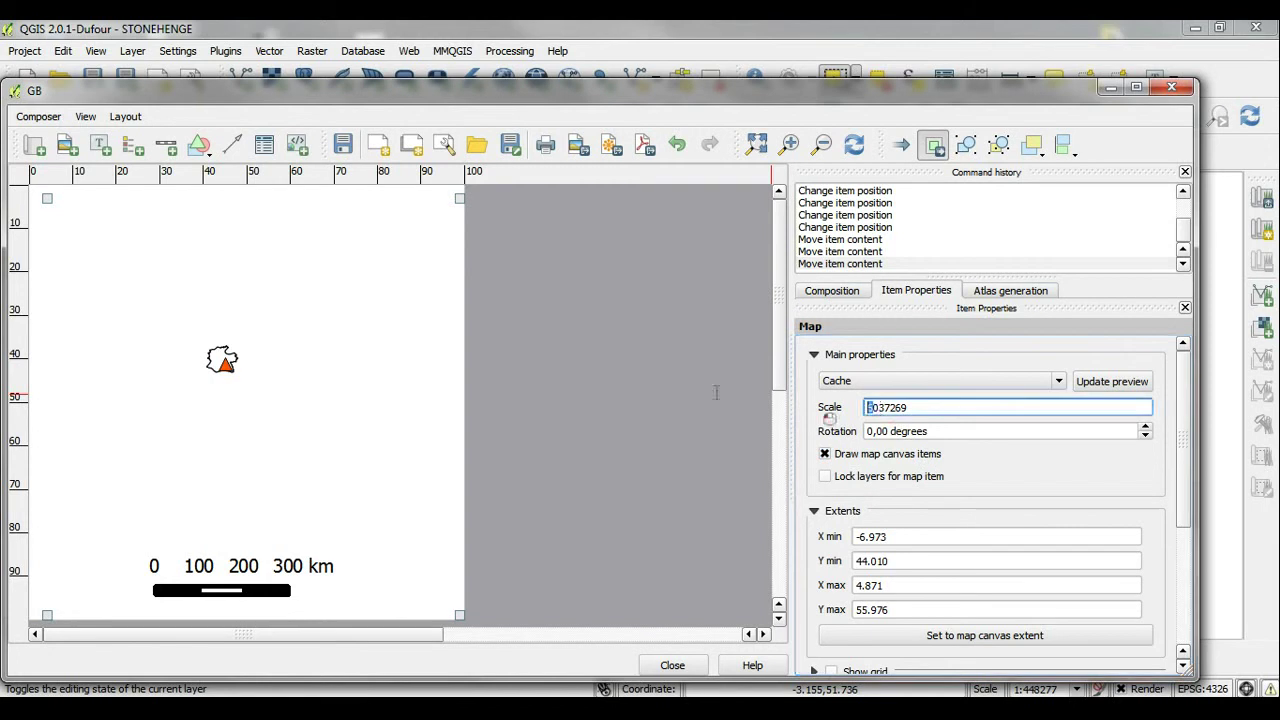
text(6)
key(BackSpace)
key(Delete)
text(5)
key(Return)
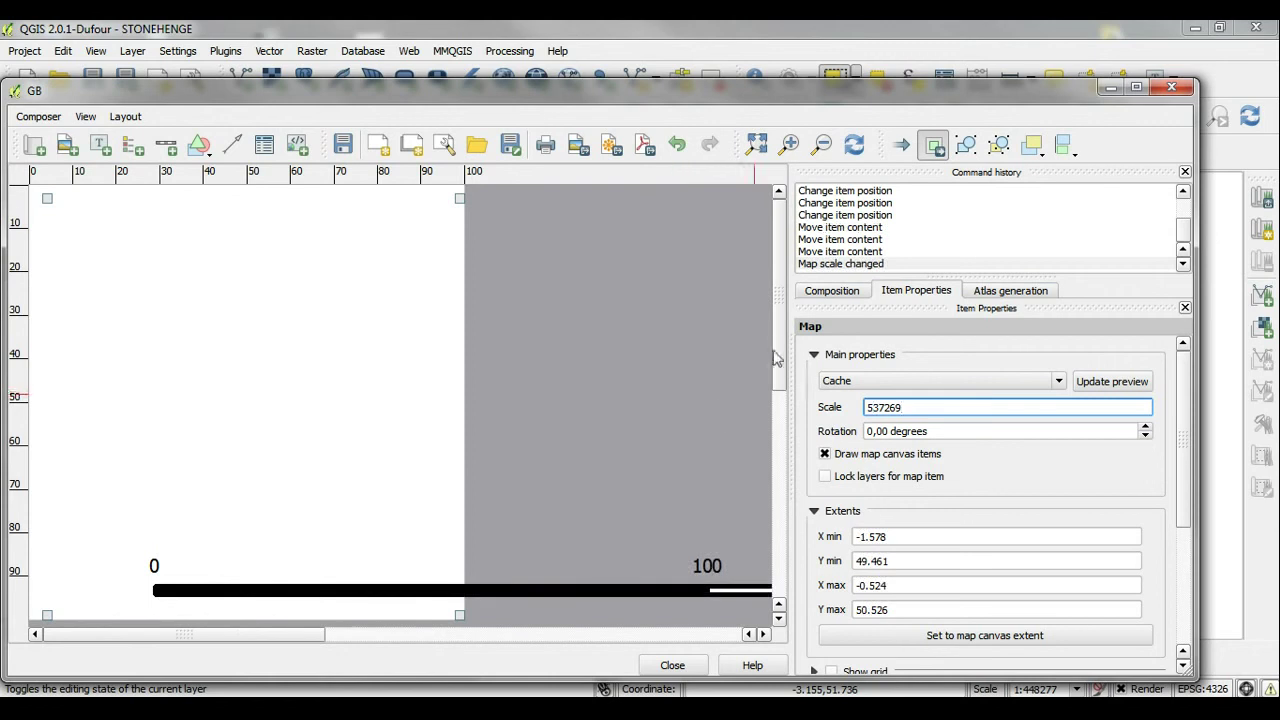
- Try to bring the Wiltshire outline into the map frame by moving the map content
drag(778, 345, 774, 311)
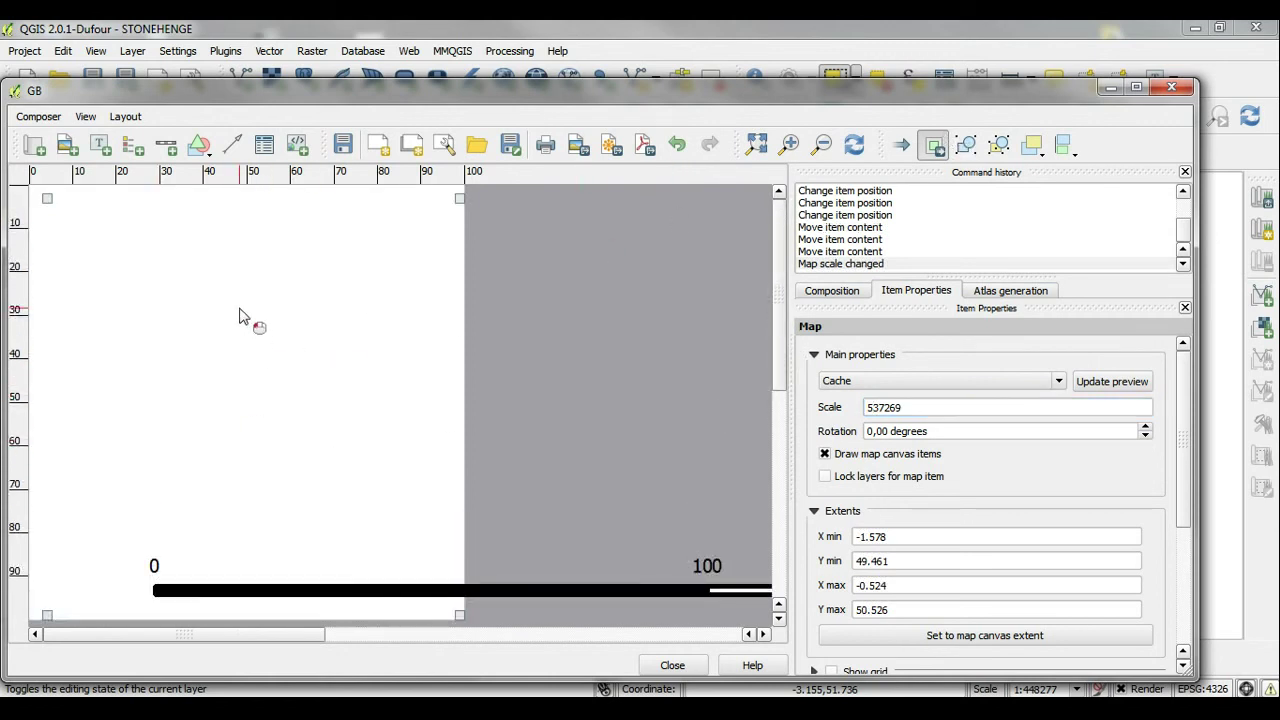
drag(239, 309, 238, 296)
drag(185, 421, 181, 381)
drag(140, 337, 268, 354)
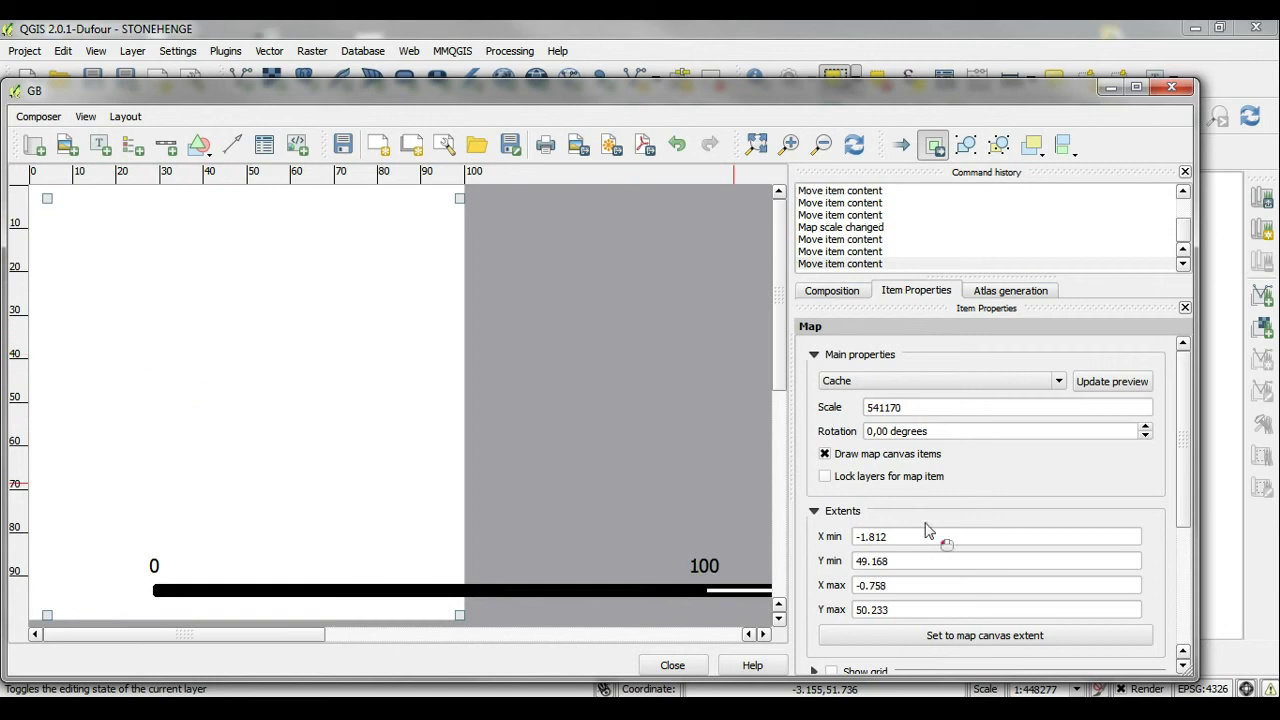
- Set the map item's scale to 1541170
click(872, 407)
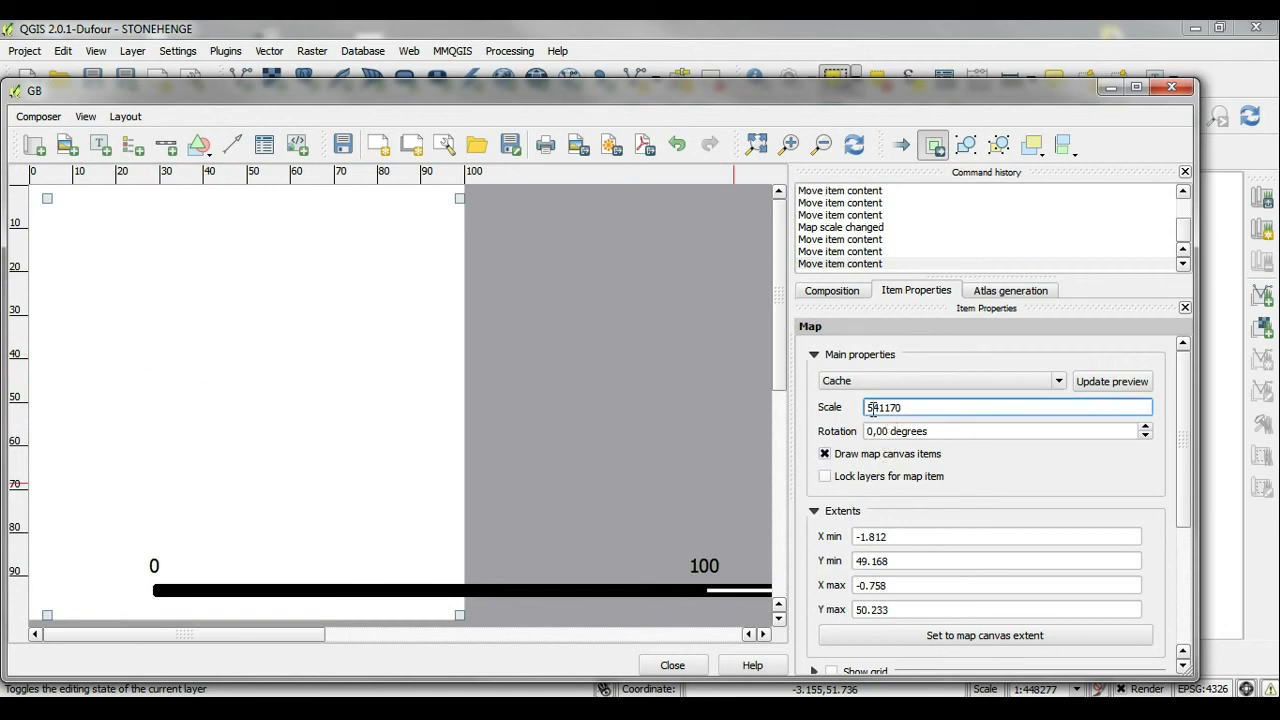
text(1)
key(Return)
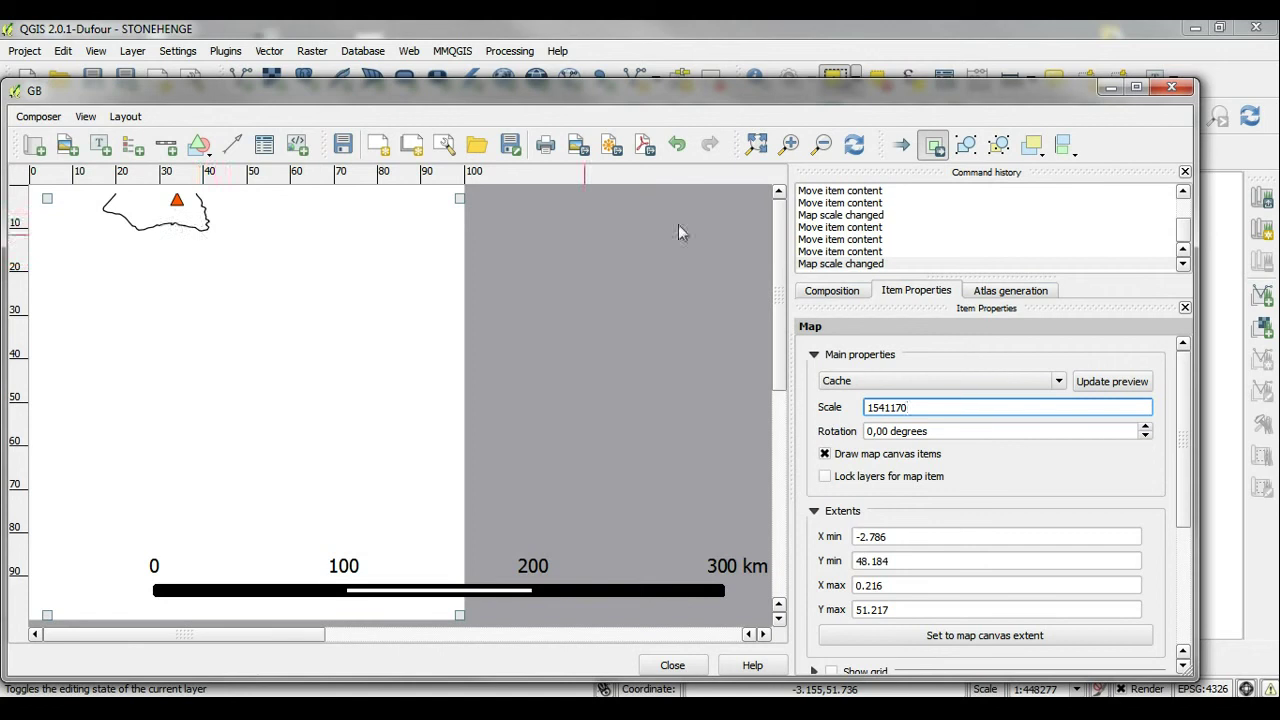
- Move the map content so the whole Wiltshire outline lies inside the map frame, and set the map scale to 792814
drag(180, 216, 259, 396)
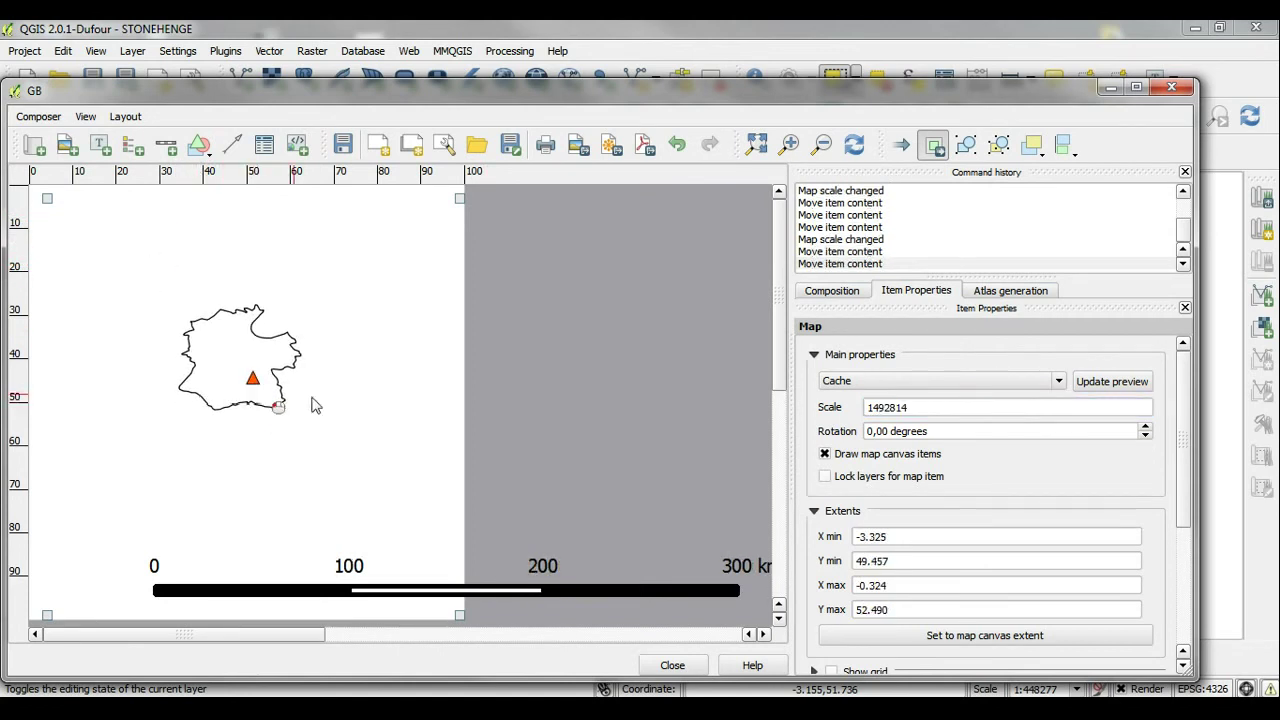
click(878, 408)
drag(880, 411, 745, 403)
key(BackSpace)
text(7)
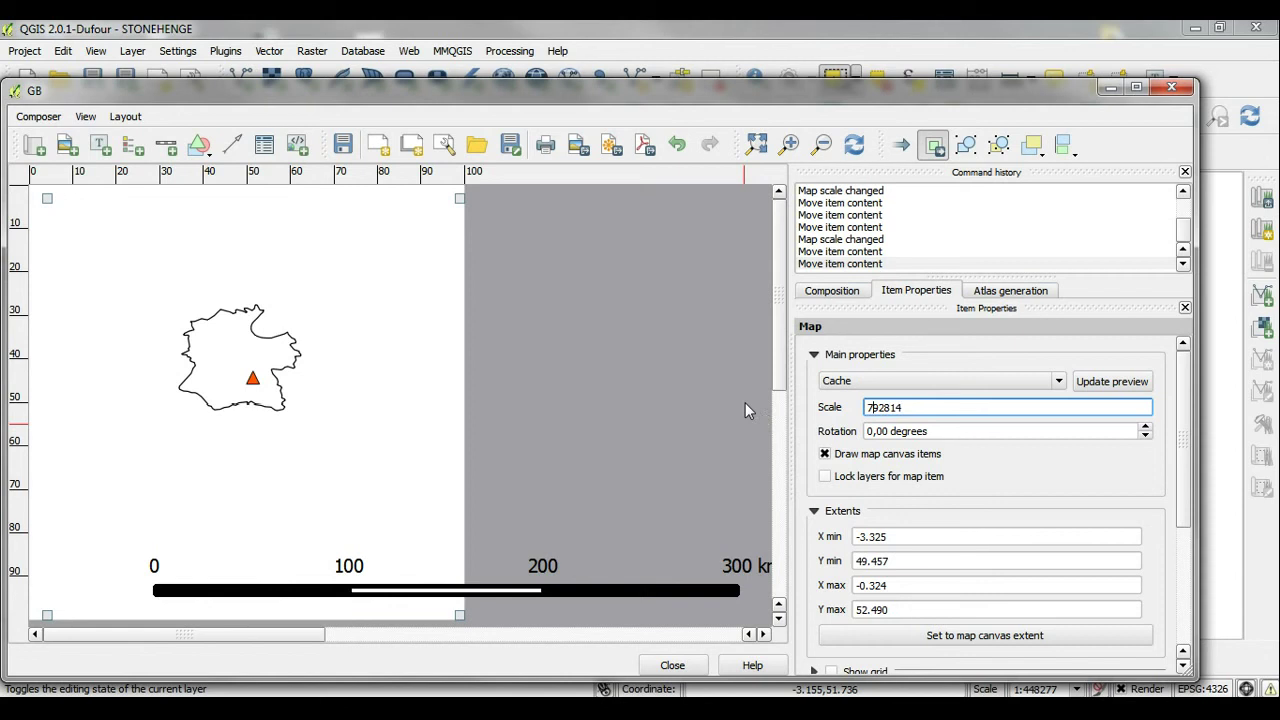
key(Return)
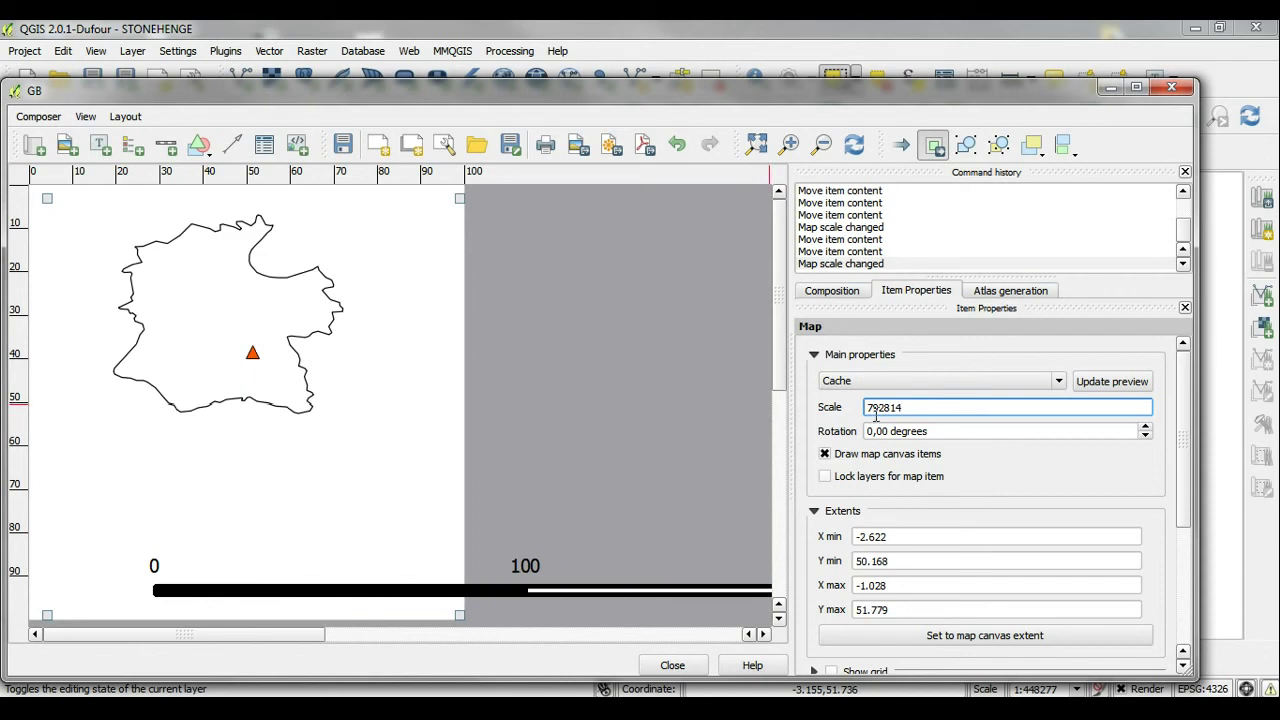
- Set the map scale to 502814 and move the map content so the Wiltshire outline sits fully in the frame above the scale bar
drag(879, 409, 811, 408)
text(5)
key(Return)
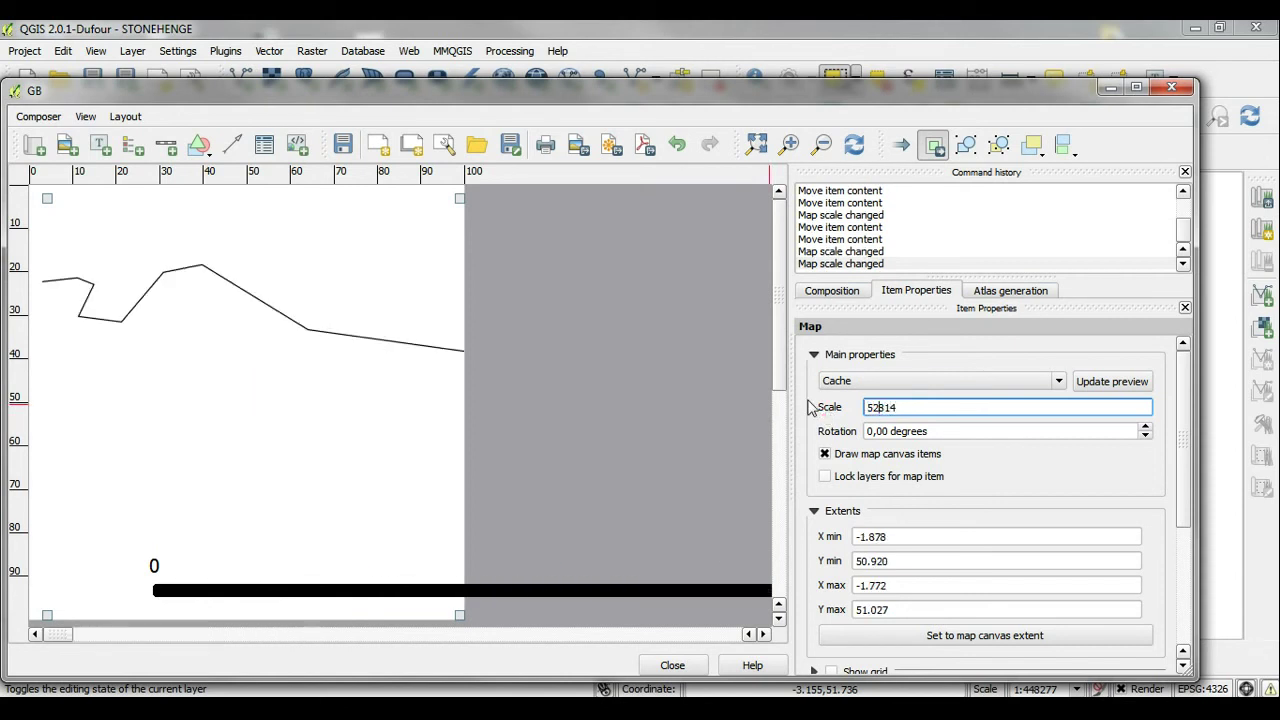
key(Return)
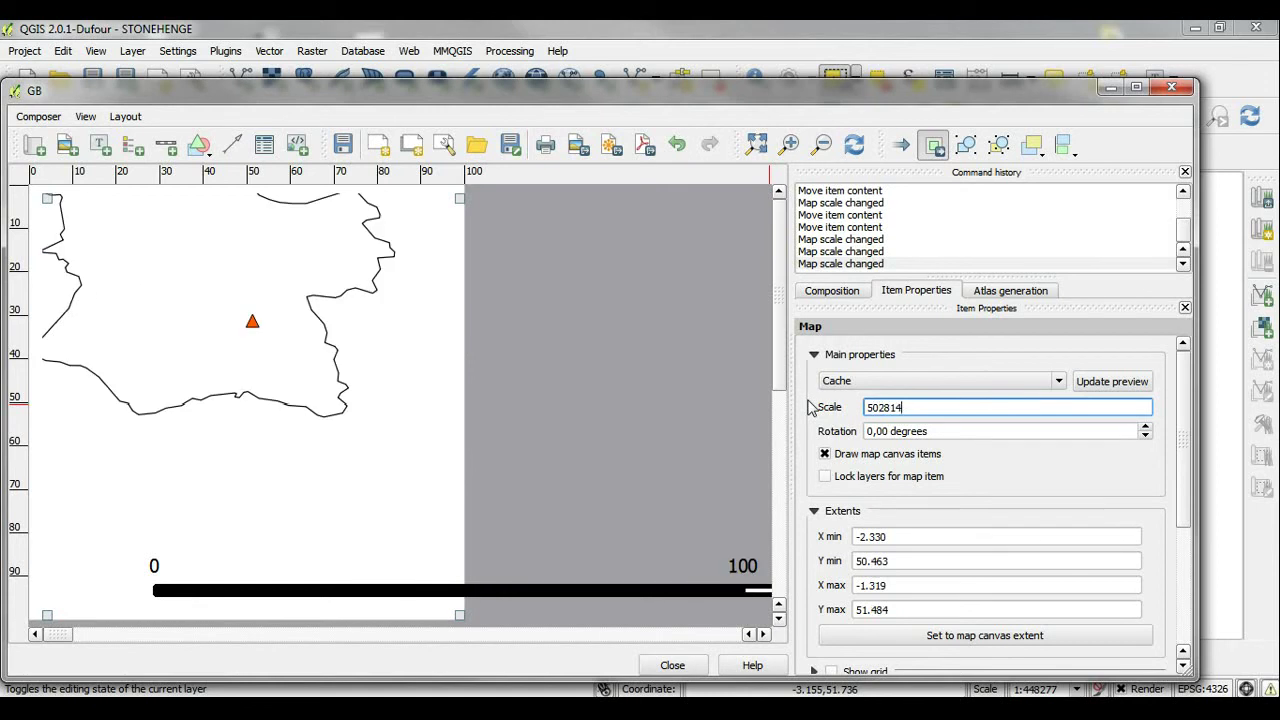
drag(250, 278, 223, 364)
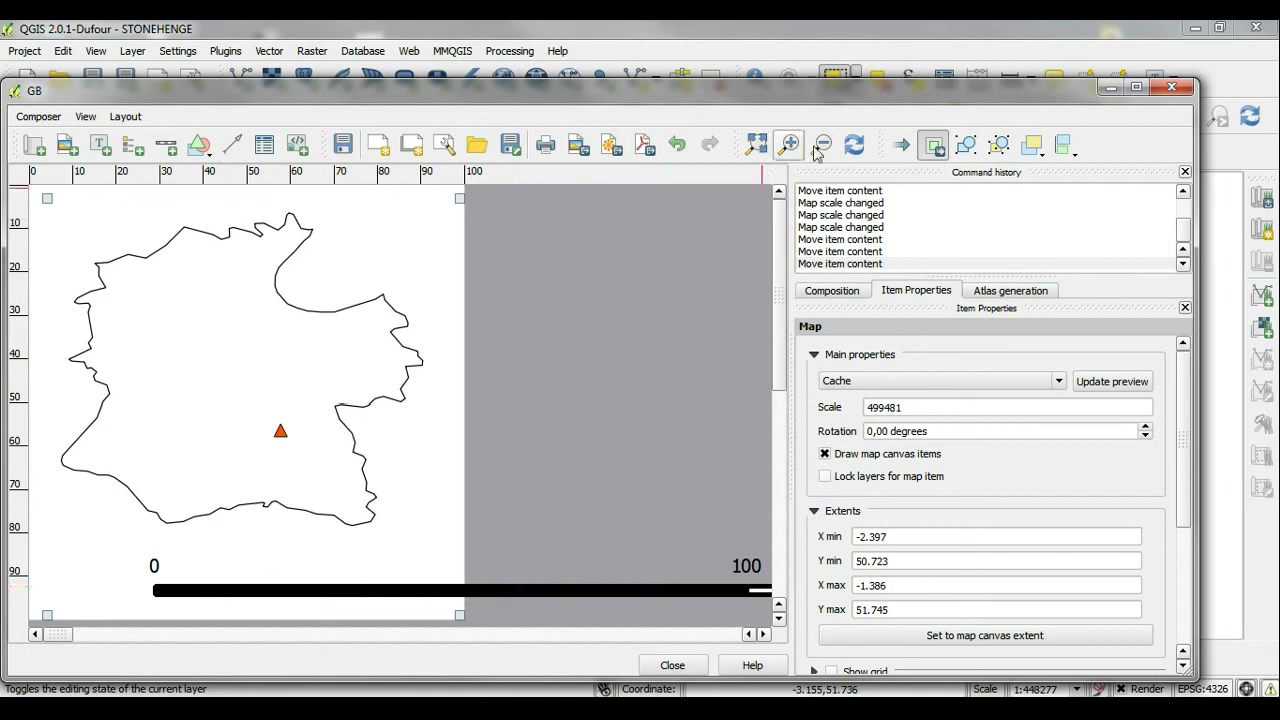
- Set the scale bar's segment size to 10000 units and shift the bar slightly left beneath the Wiltshire outline
click(900, 144)
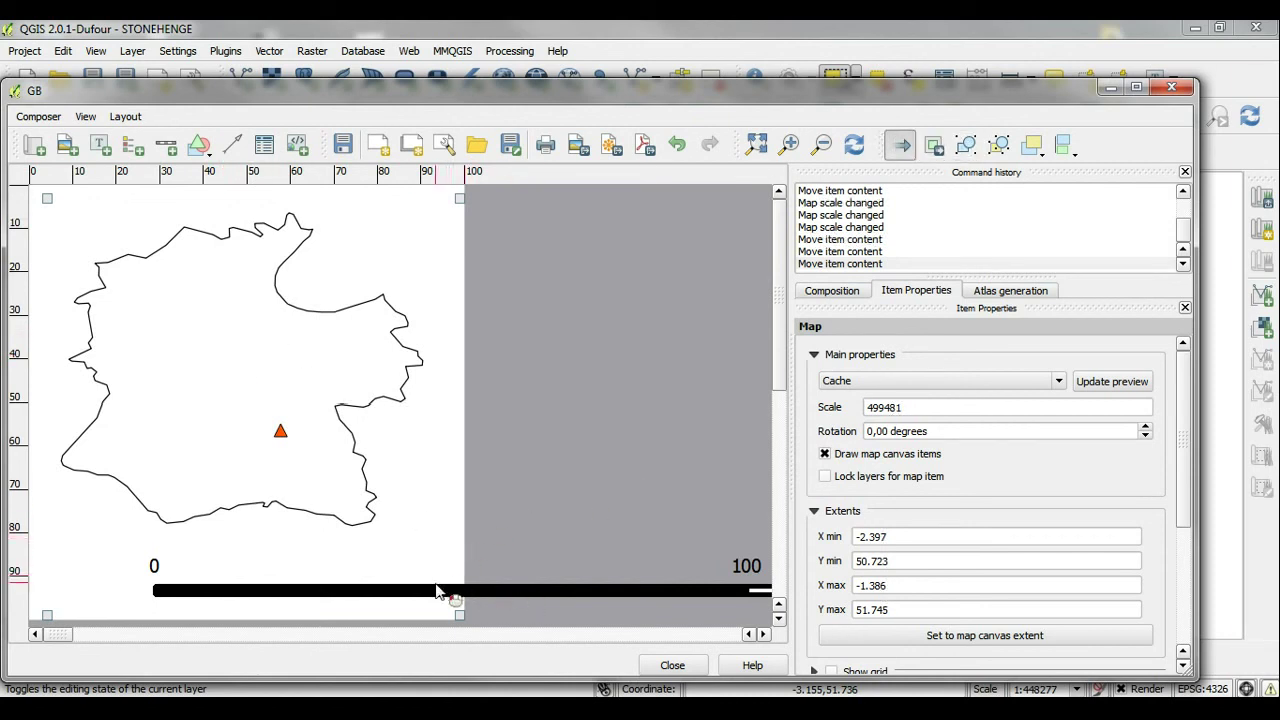
click(443, 590)
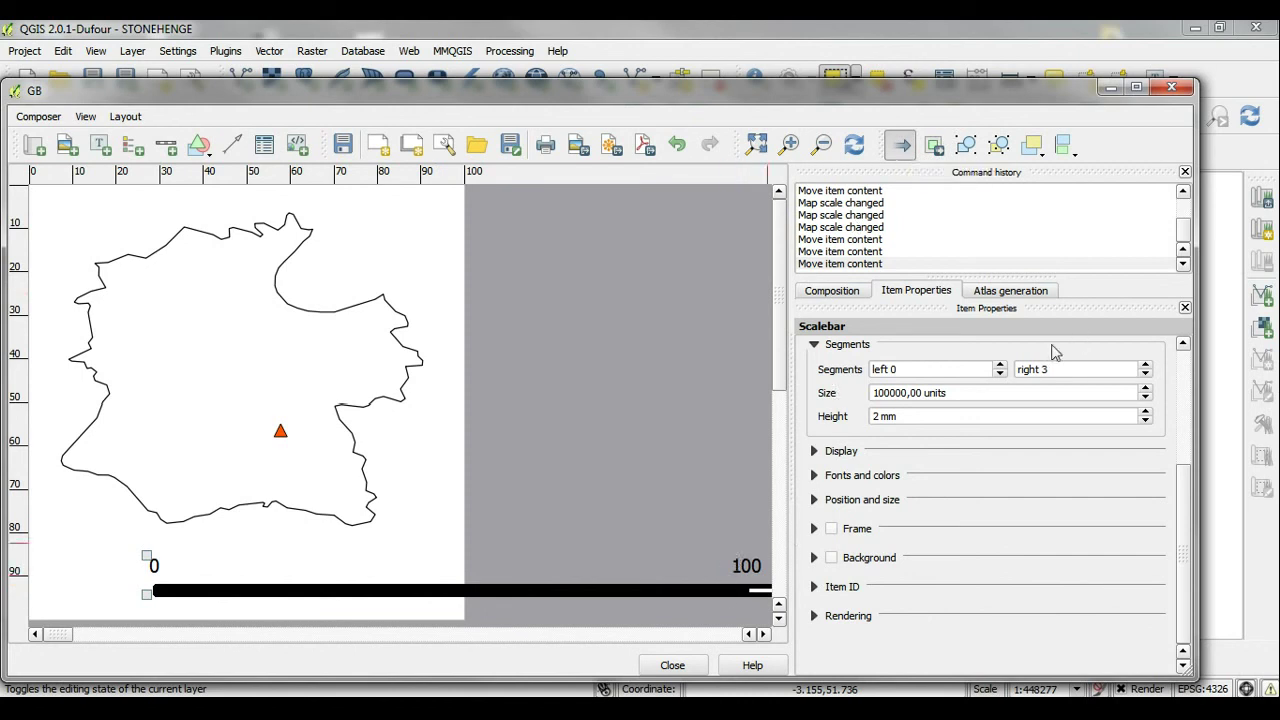
drag(1190, 500, 1215, 390)
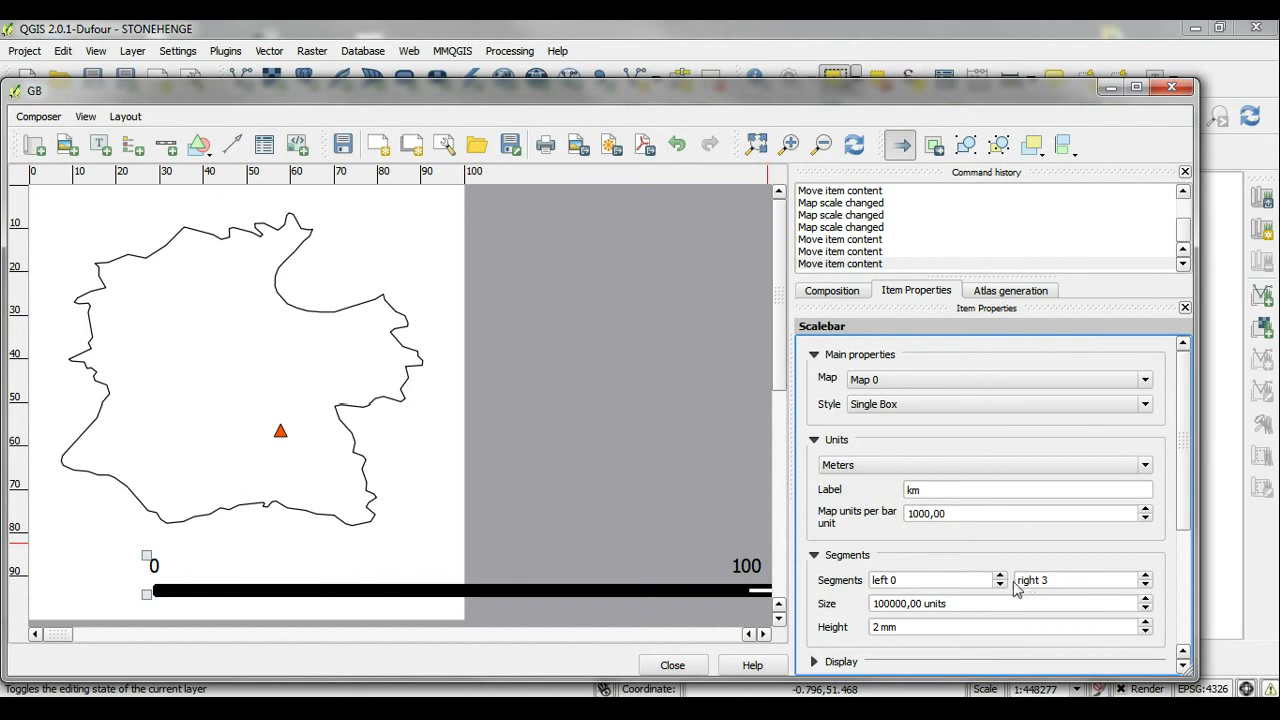
click(901, 603)
key(BackSpace)
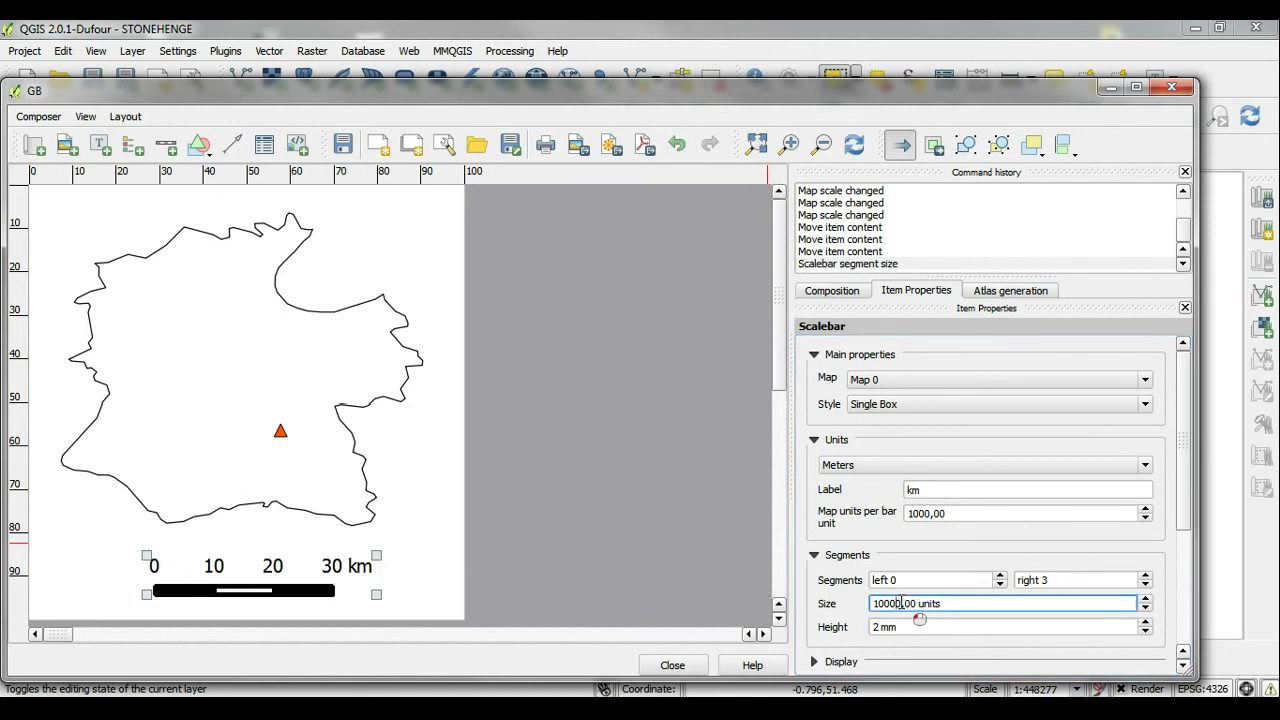
key(Return)
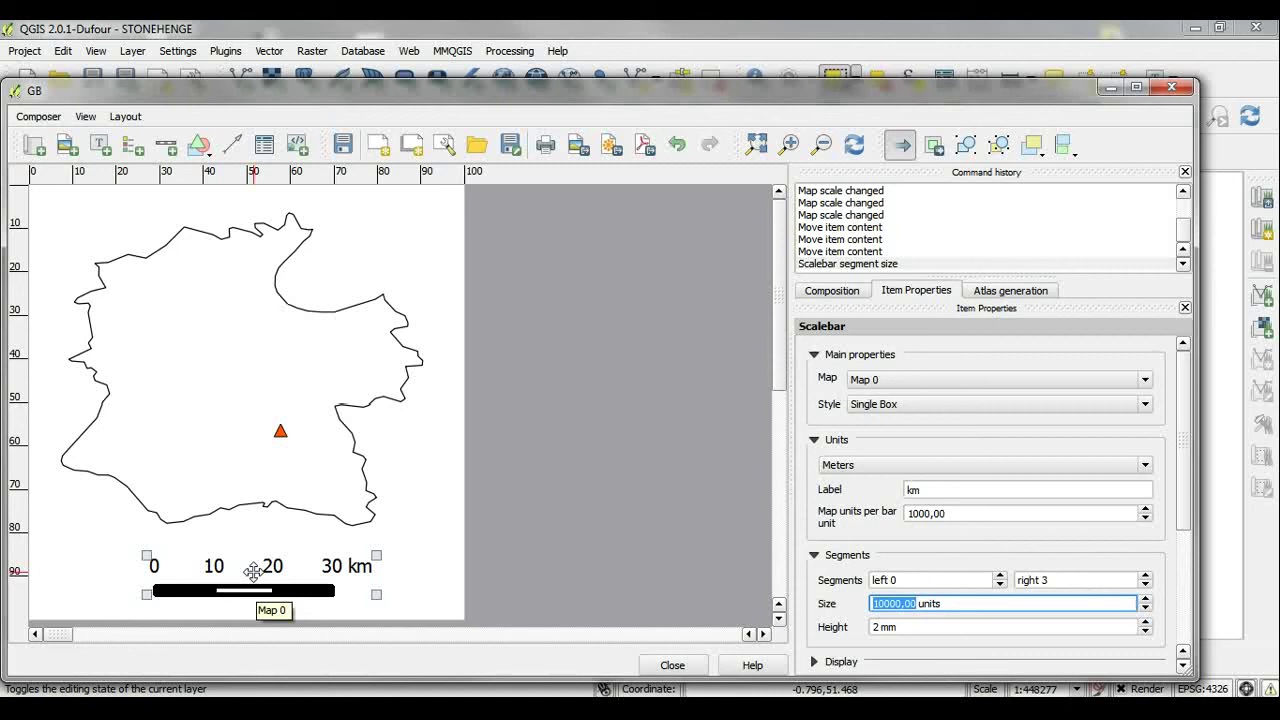
drag(253, 571, 240, 572)
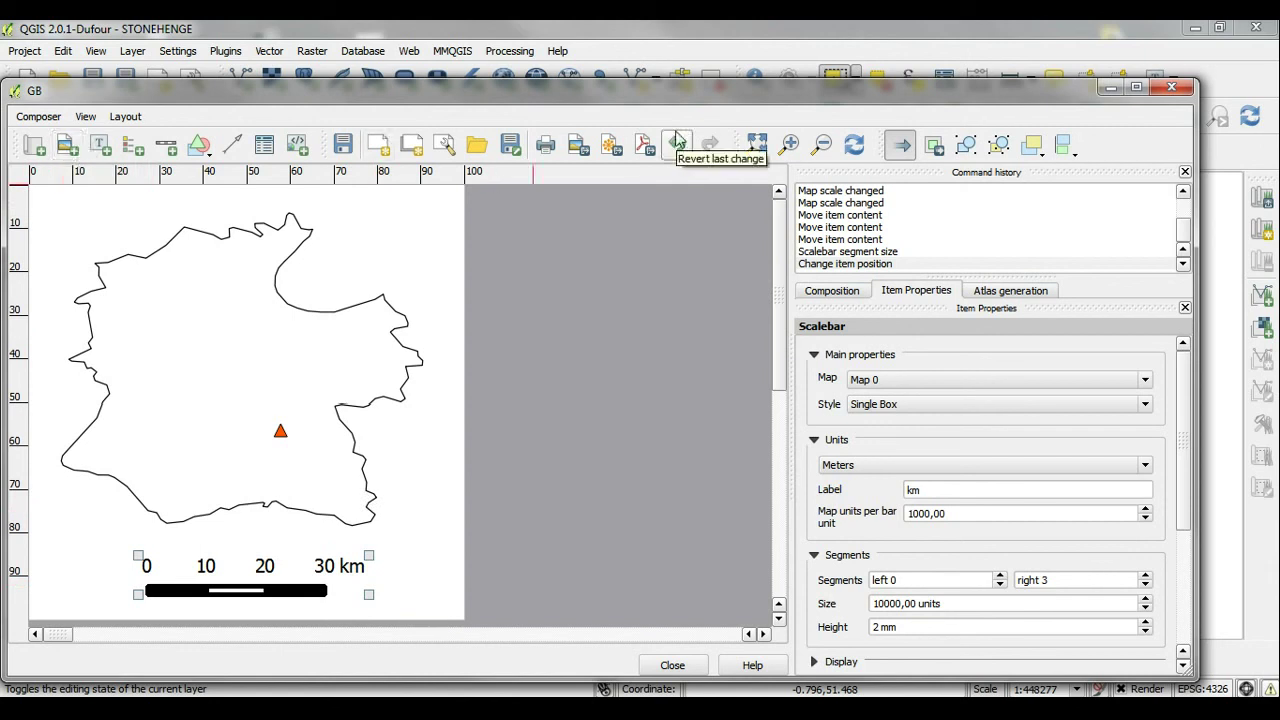
- Export the composition as a JPEG image named wiltshire in the SH folder and close the composer
click(577, 151)
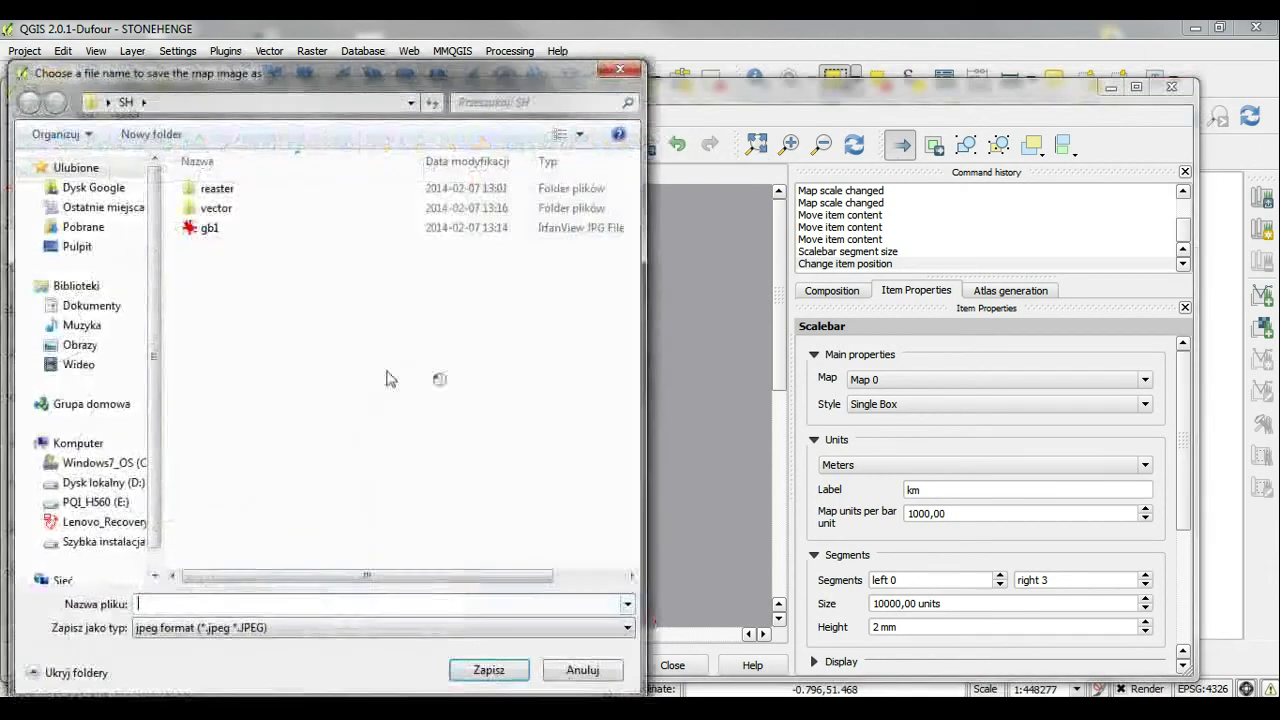
text(wiltshire)
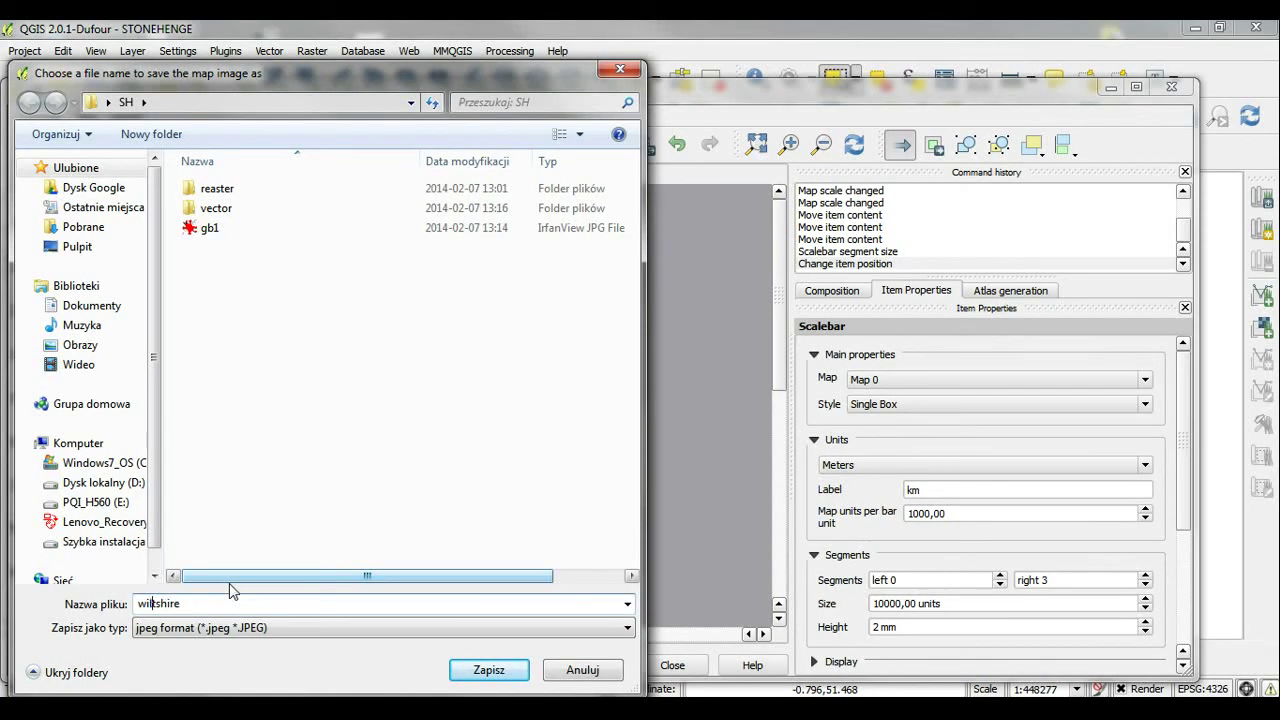
click(489, 669)
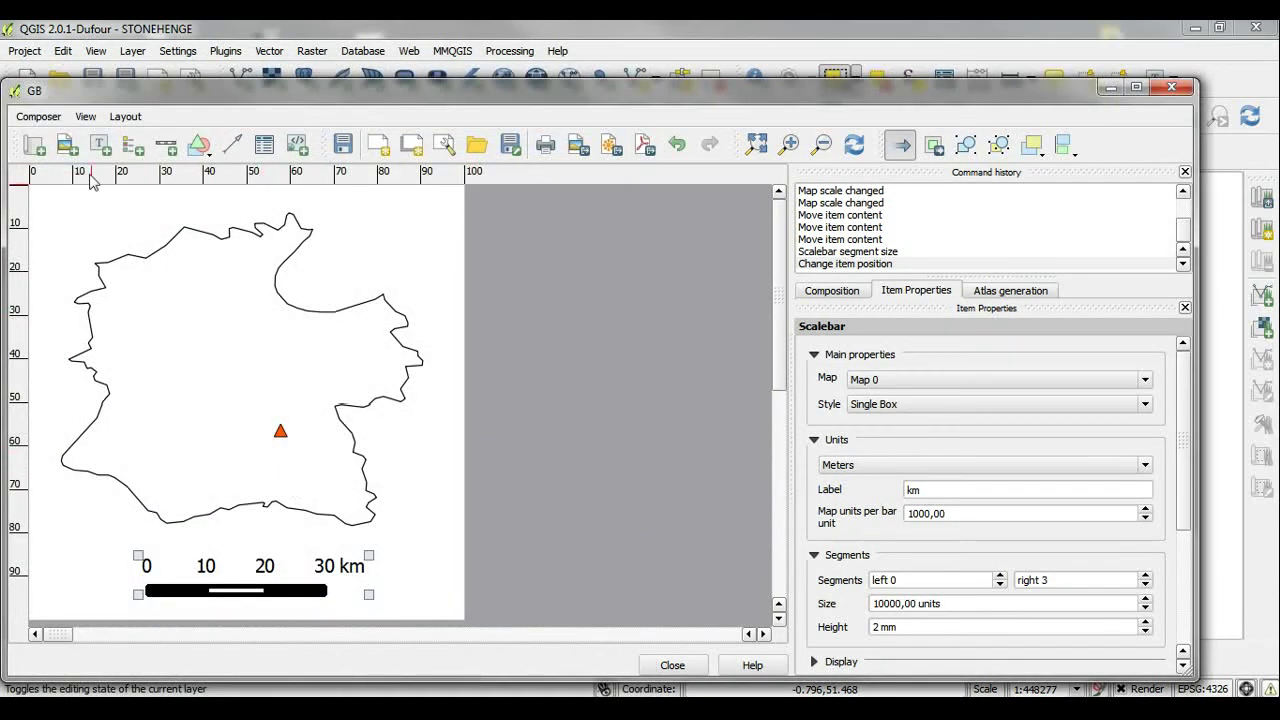
click(38, 116)
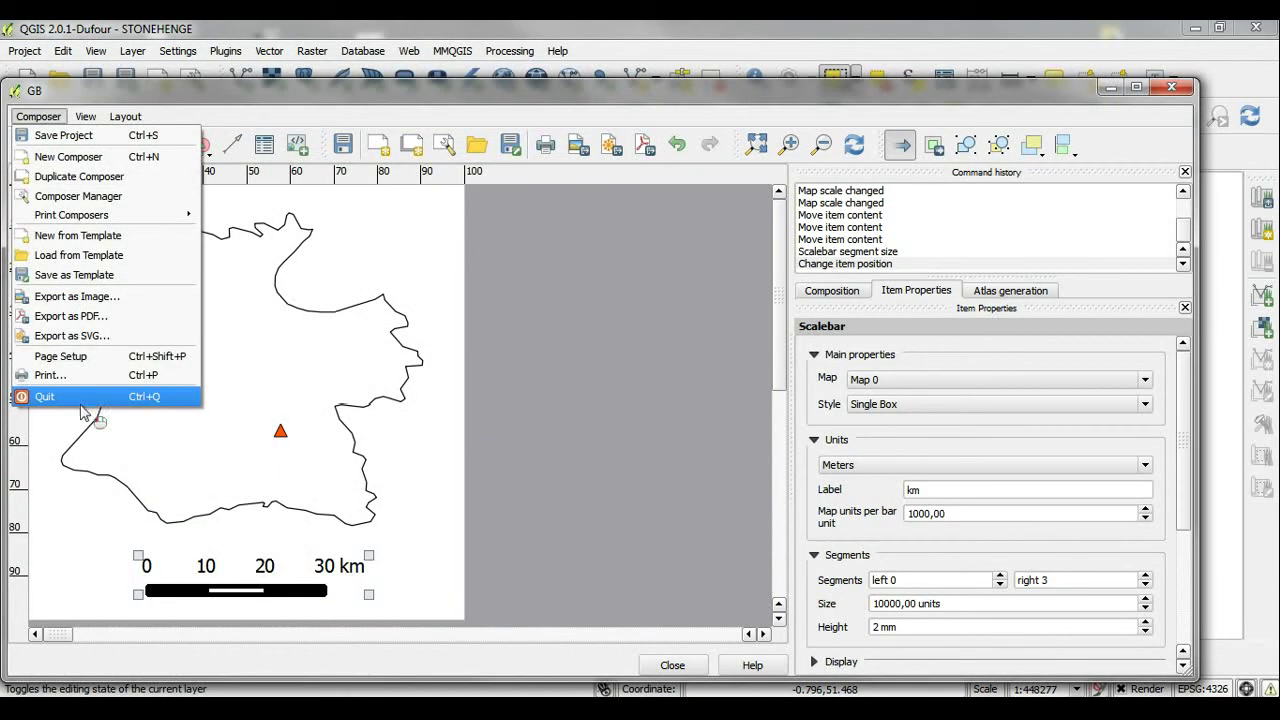
click(82, 399)
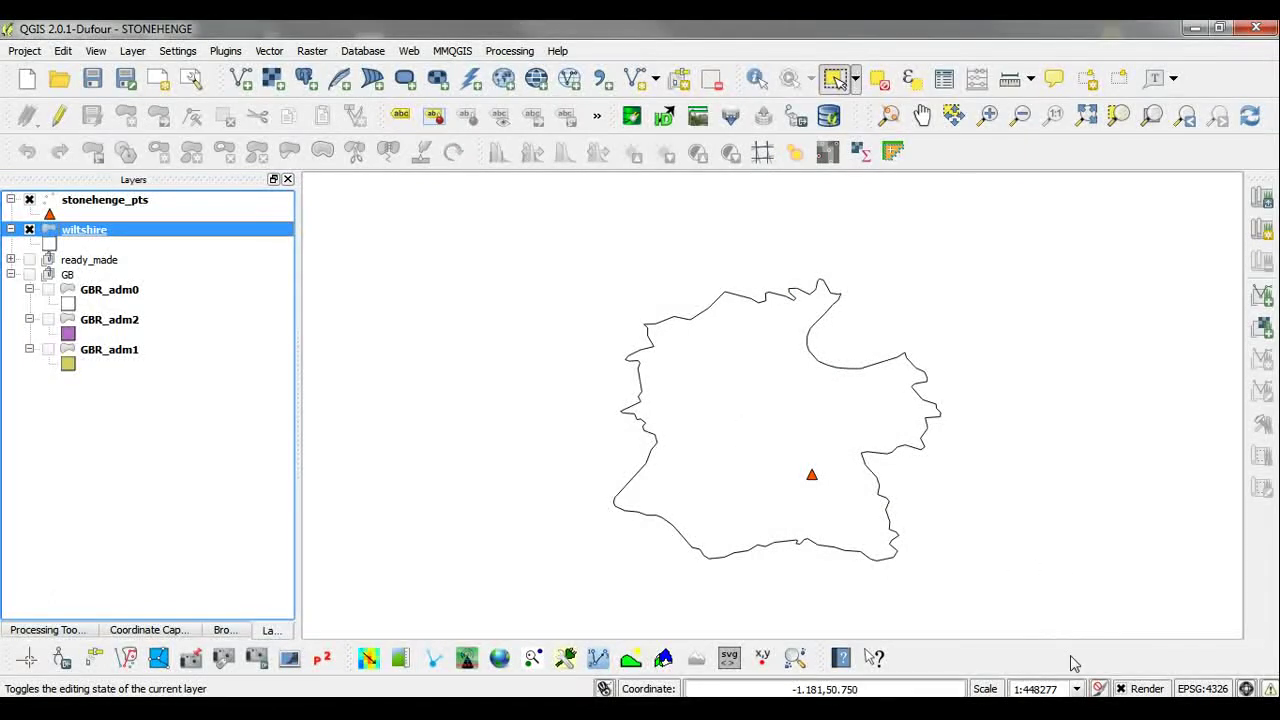
click(1087, 716)
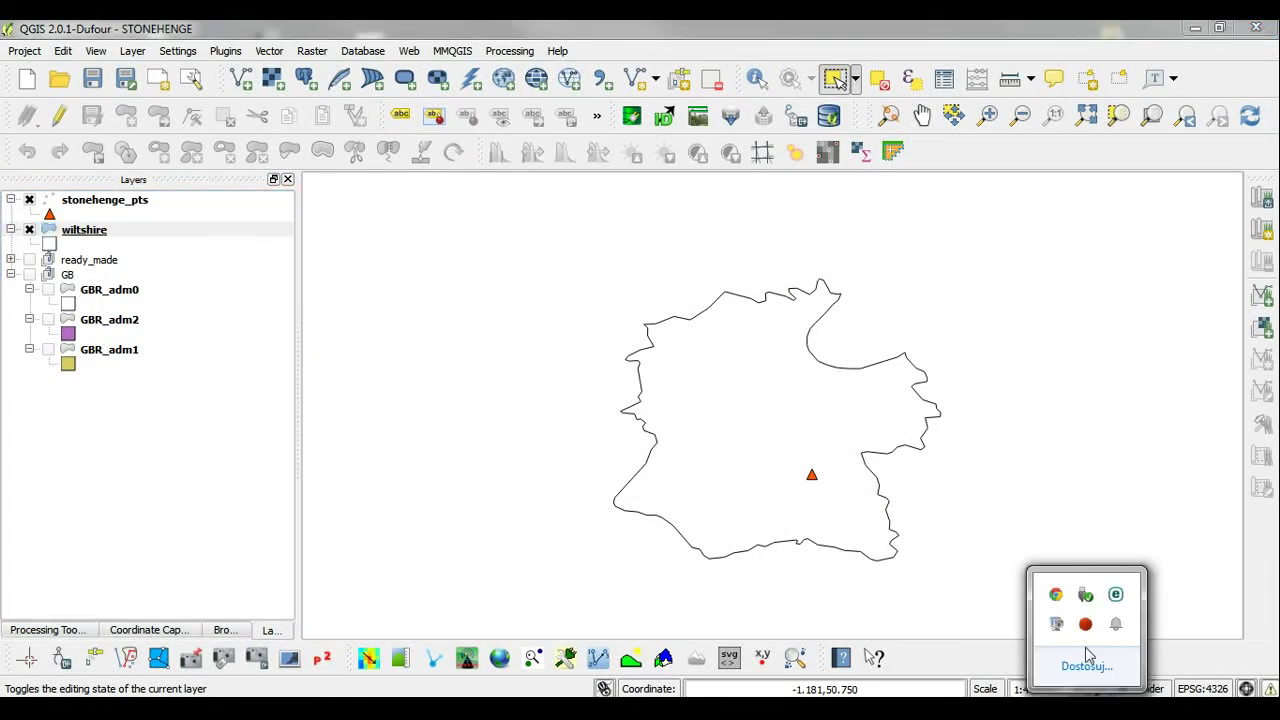
right_click(1086, 628)
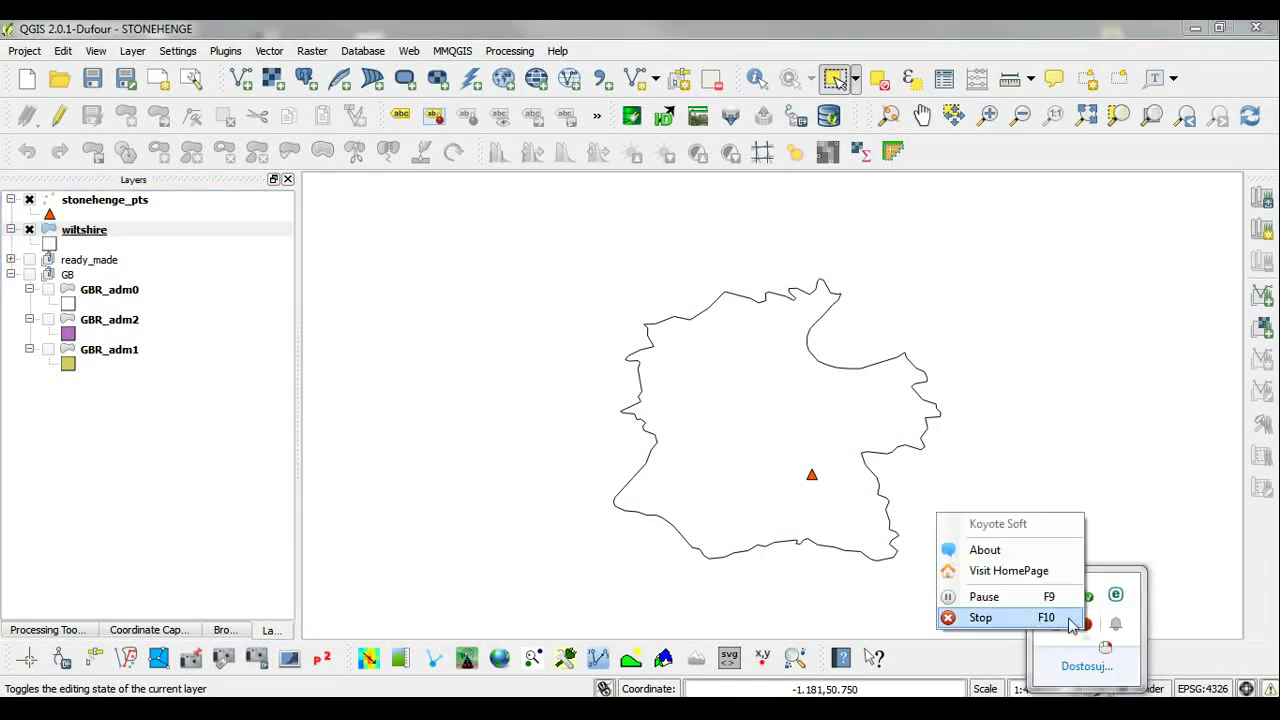
click(1005, 616)
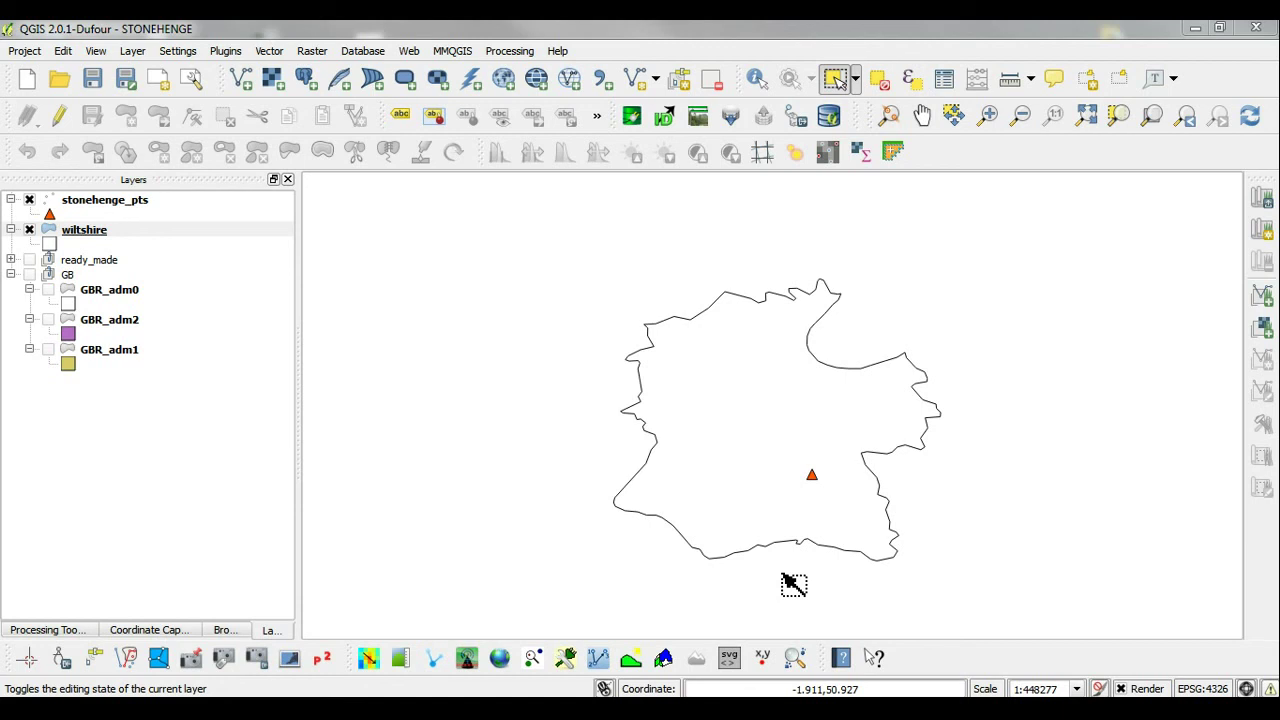
click(1087, 708)
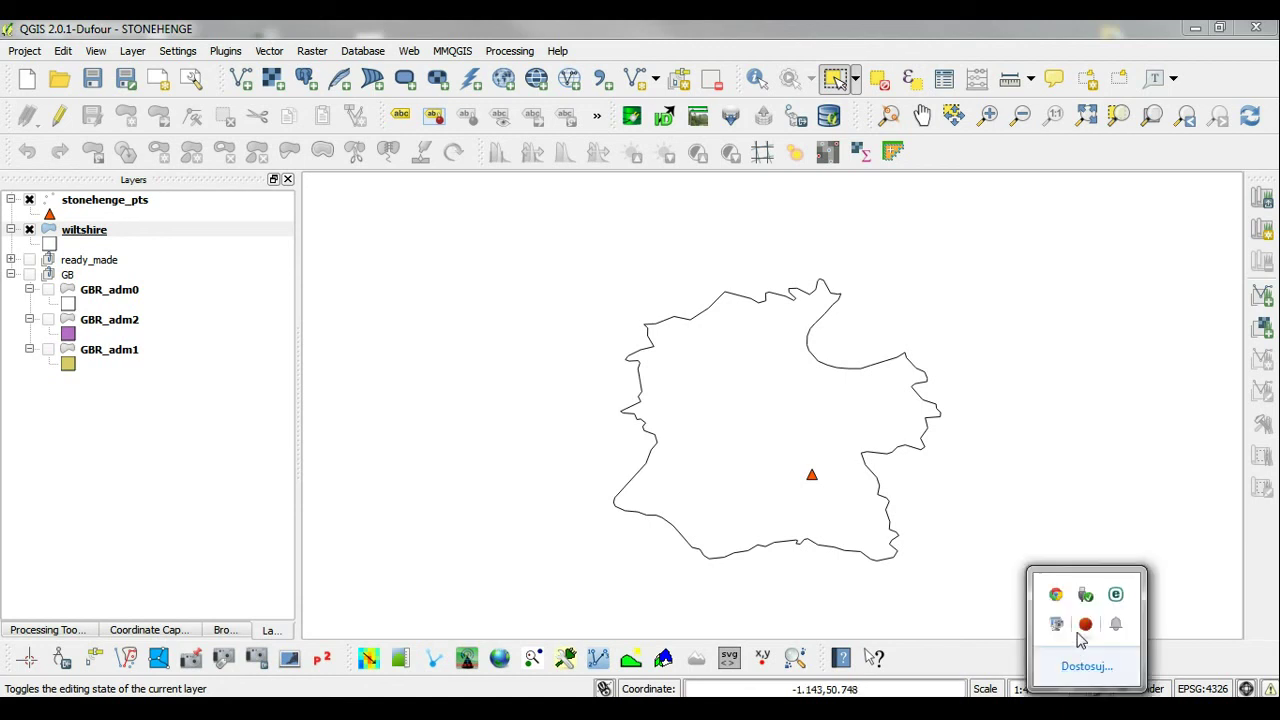